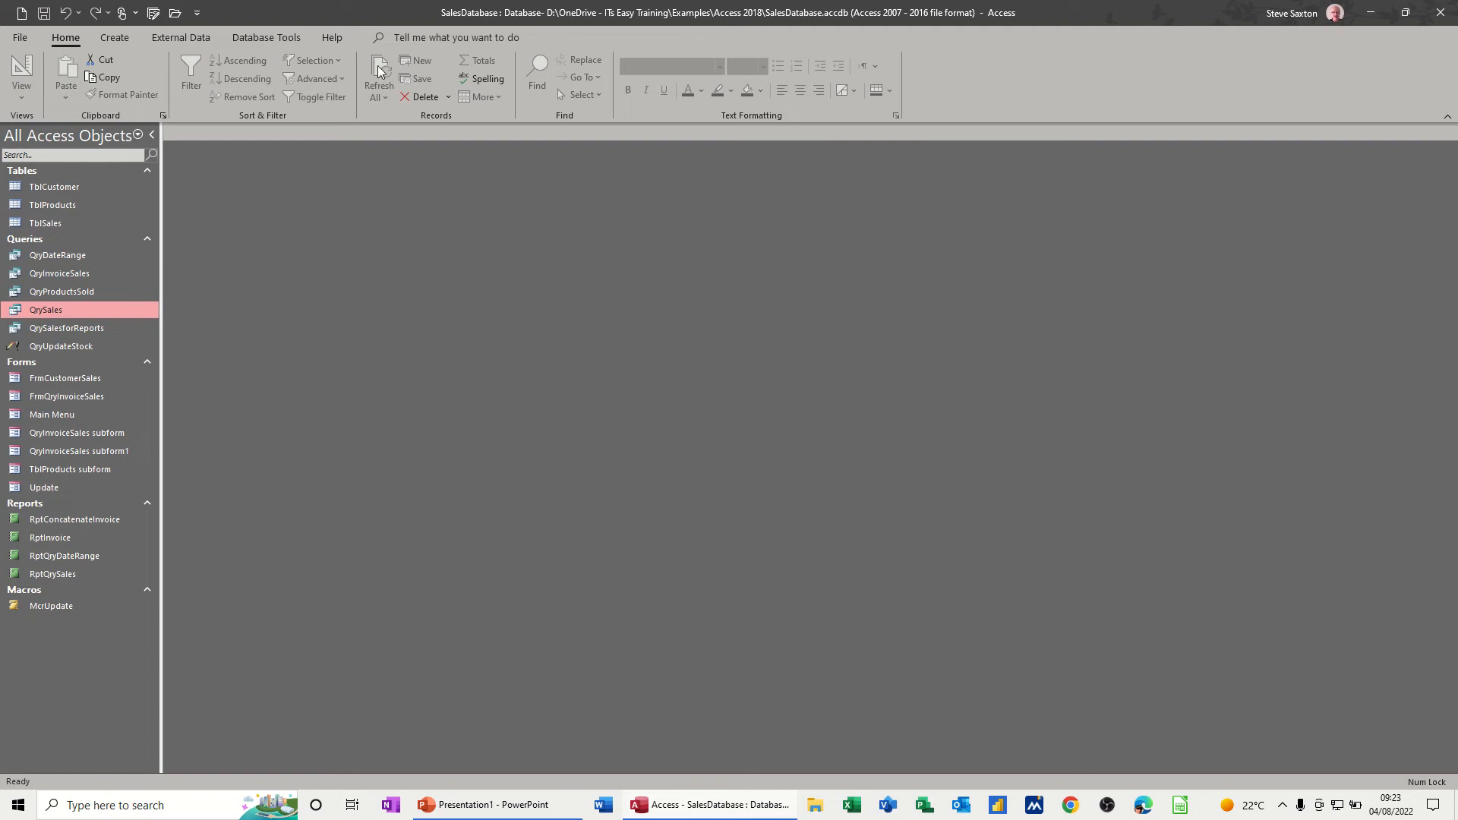
- Look through the TblCustomer, TblProducts and TblSales tables, and close the sales and products tables again
{"action": "double_click", "coordinate": [43, 186]}
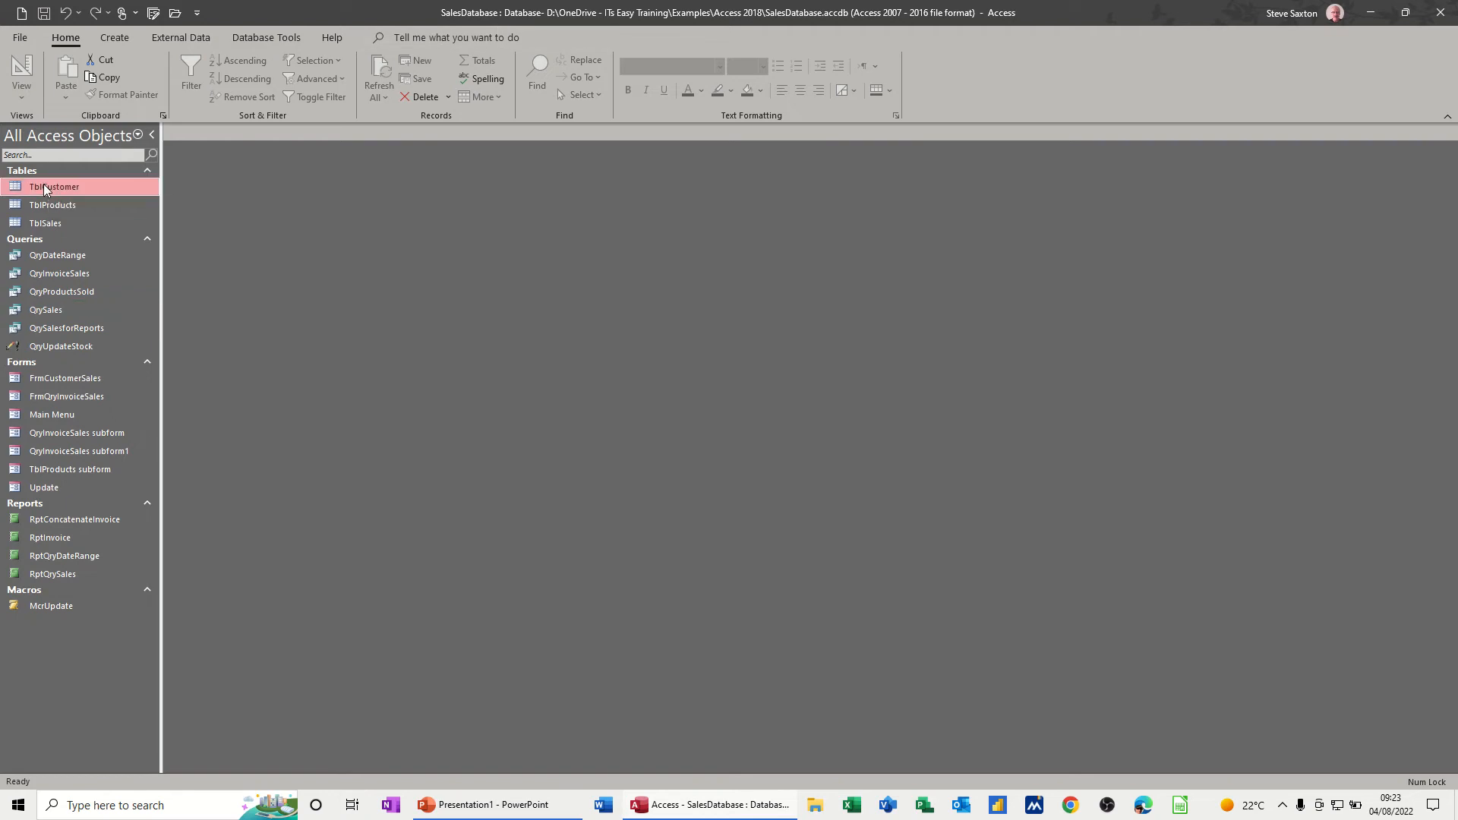
{"action": "double_click", "coordinate": [86, 208]}
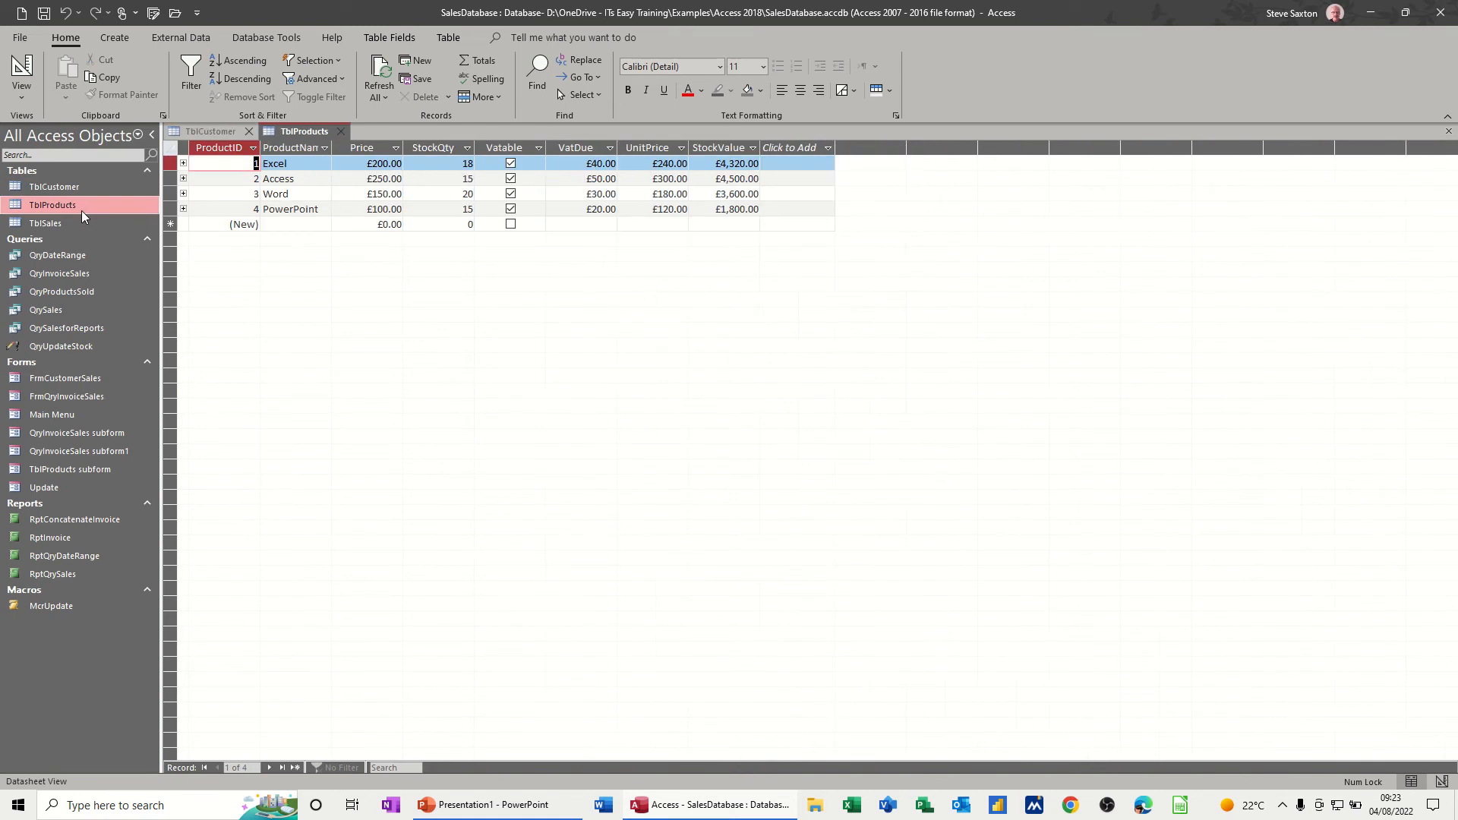
{"action": "double_click", "coordinate": [63, 224]}
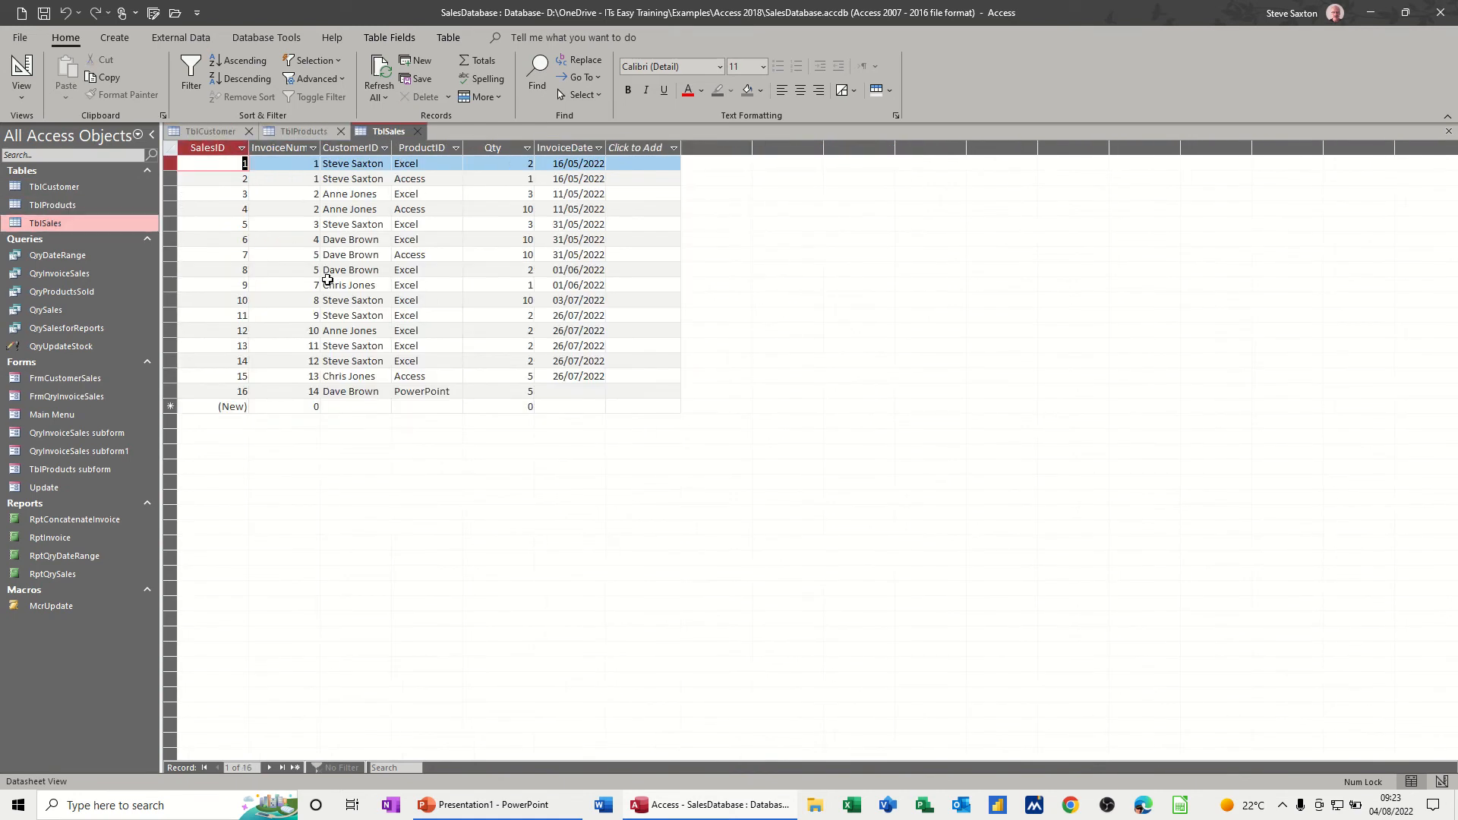
{"action": "left_click", "coordinate": [422, 132]}
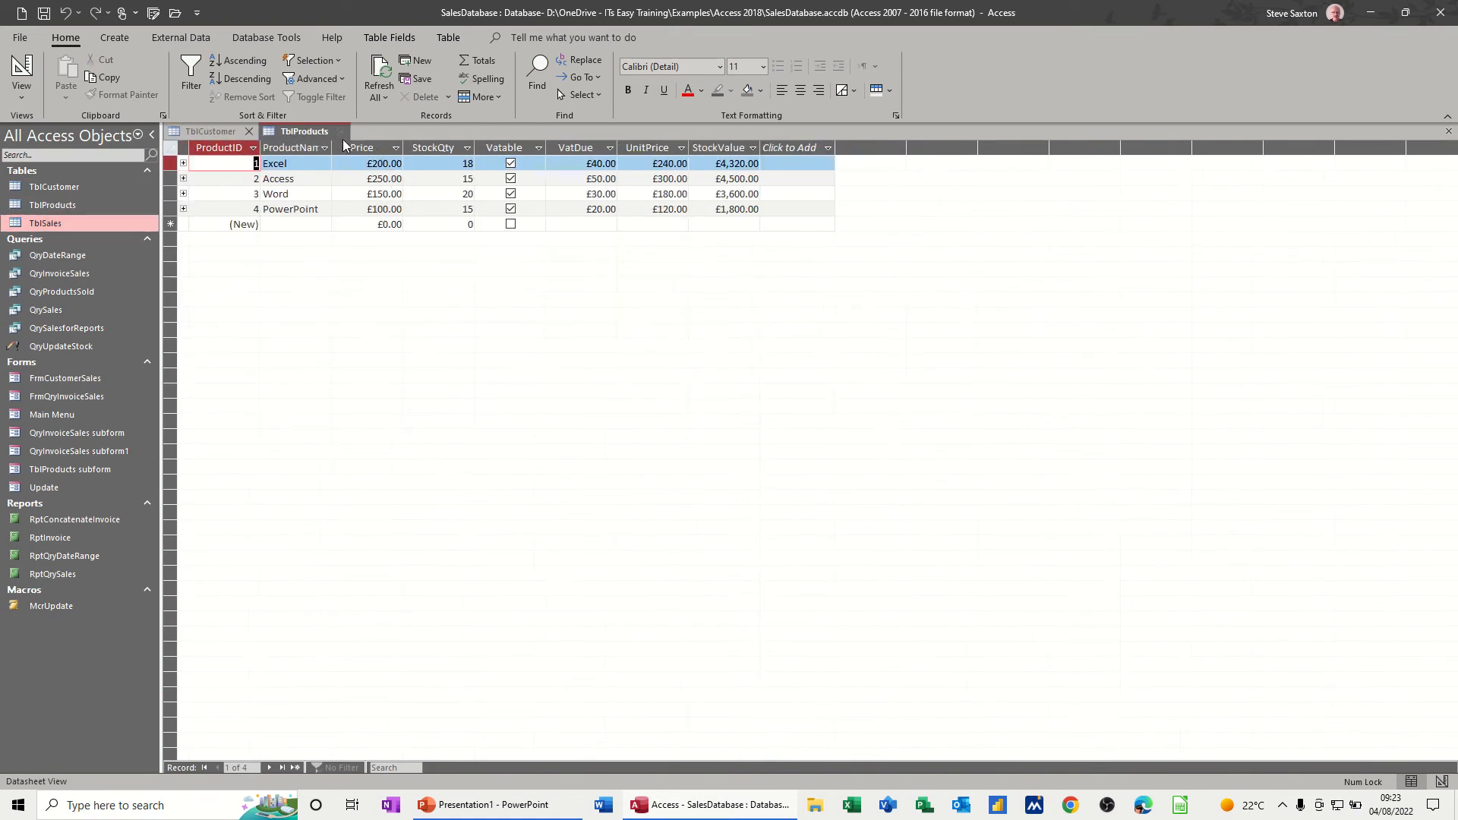
{"action": "left_click", "coordinate": [341, 131]}
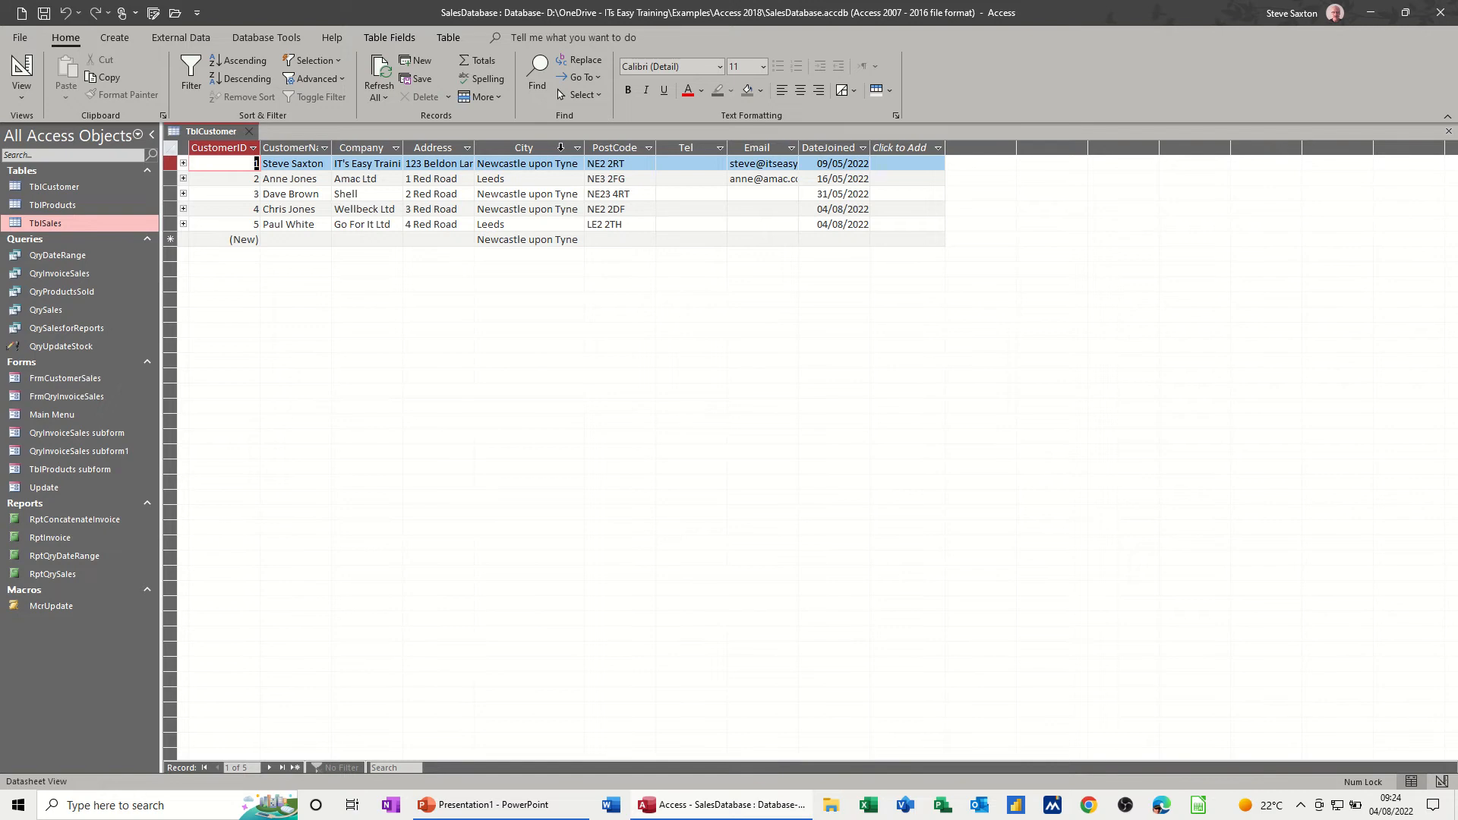
- Filter the City column of TblCustomer so that only Leeds is ticked
{"action": "left_click", "coordinate": [577, 150]}
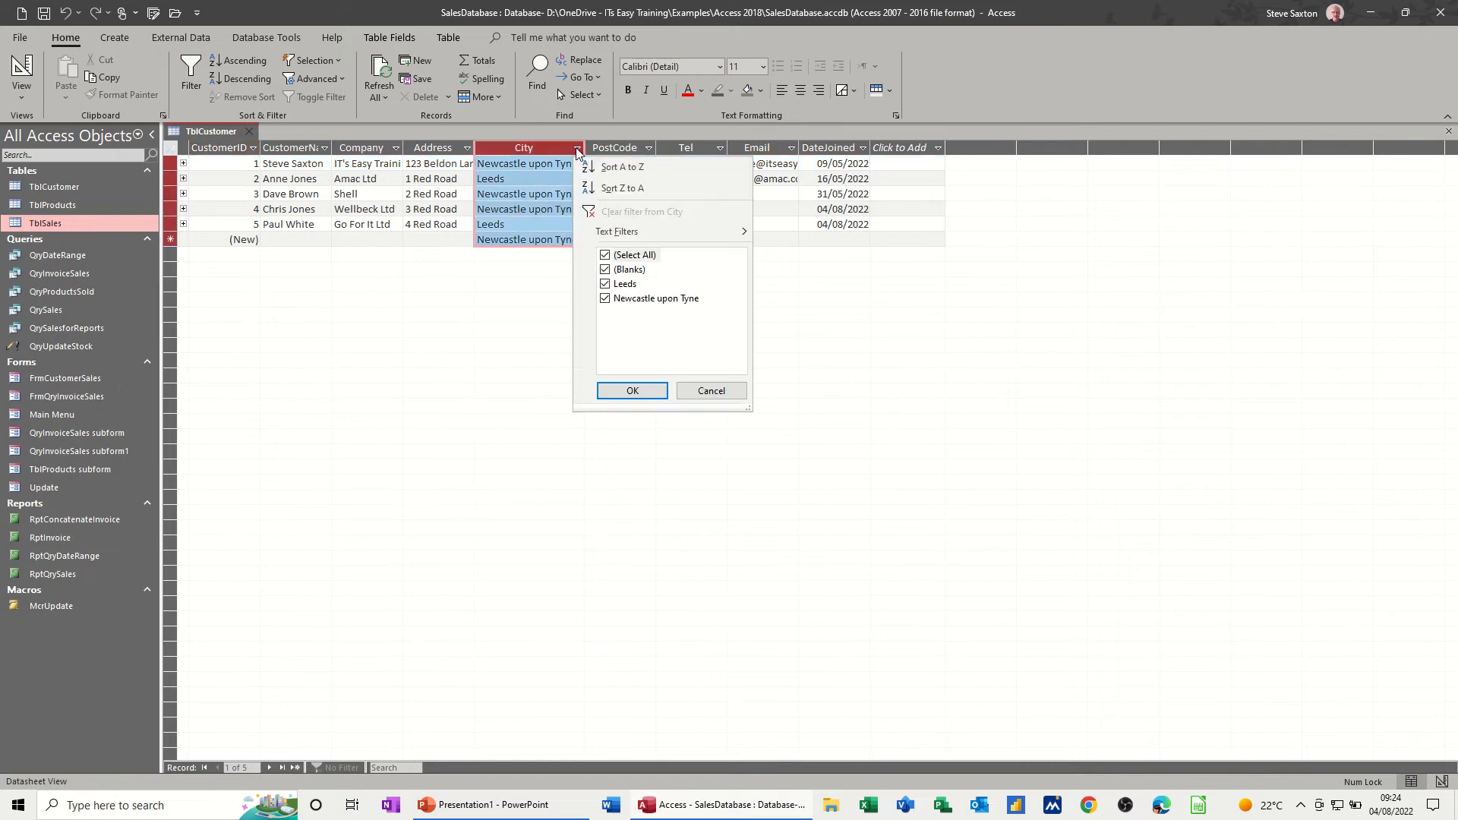
{"action": "left_click", "coordinate": [605, 257]}
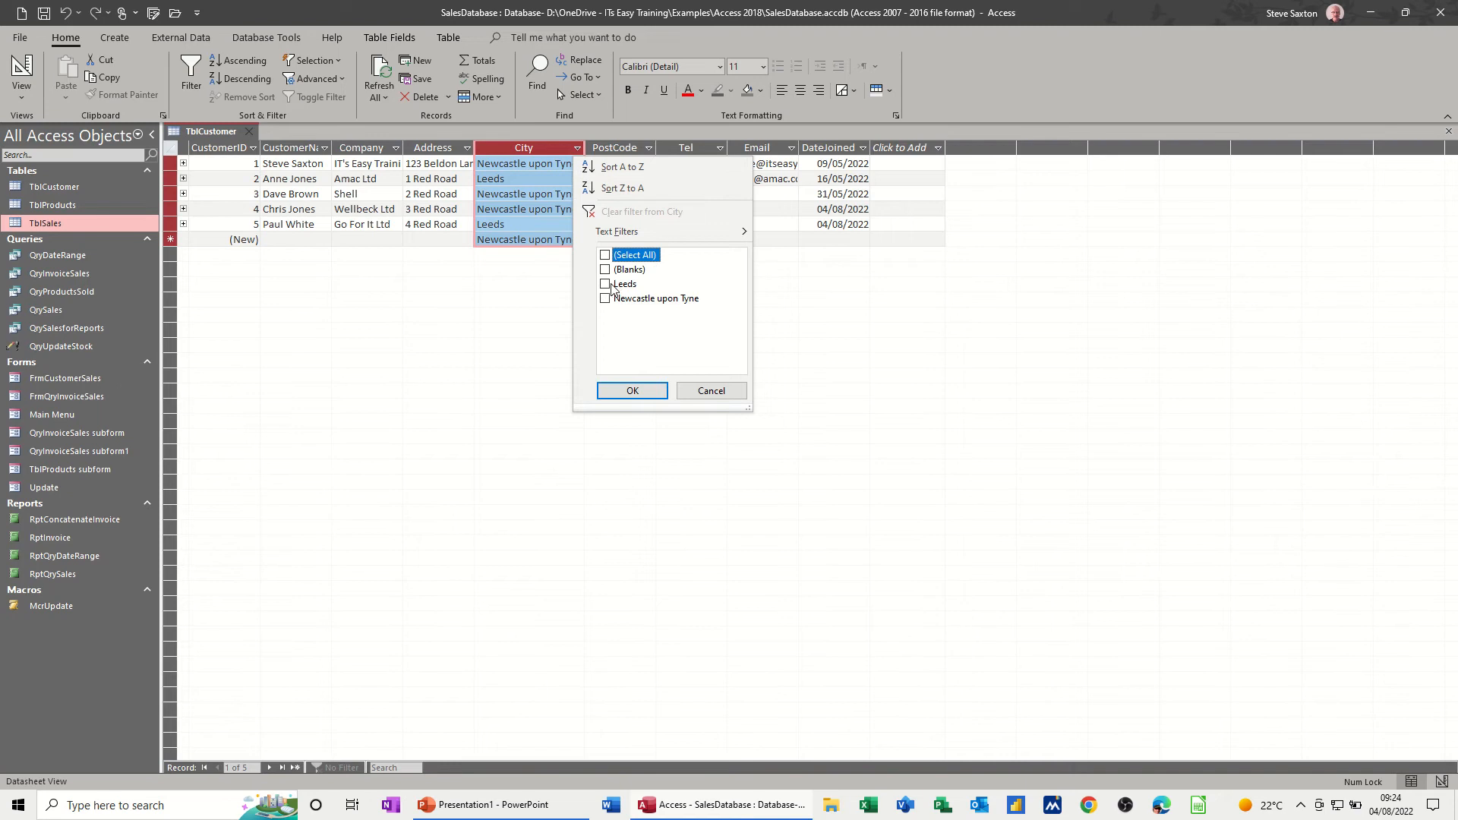
{"action": "left_click", "coordinate": [615, 284]}
{"action": "left_click", "coordinate": [633, 390]}
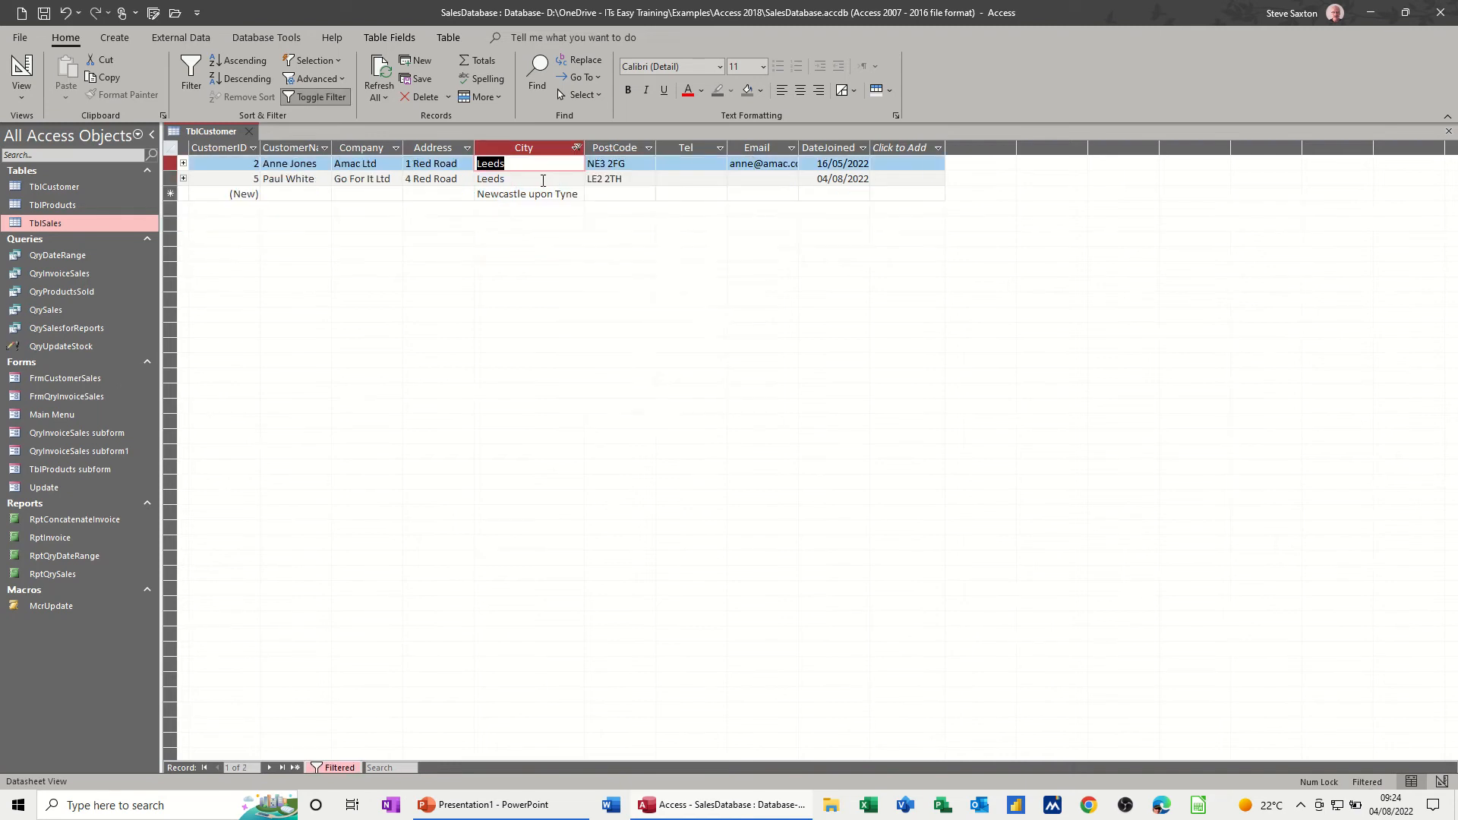
- Reset the City column filter so that all values are selected again
{"action": "left_click", "coordinate": [576, 147]}
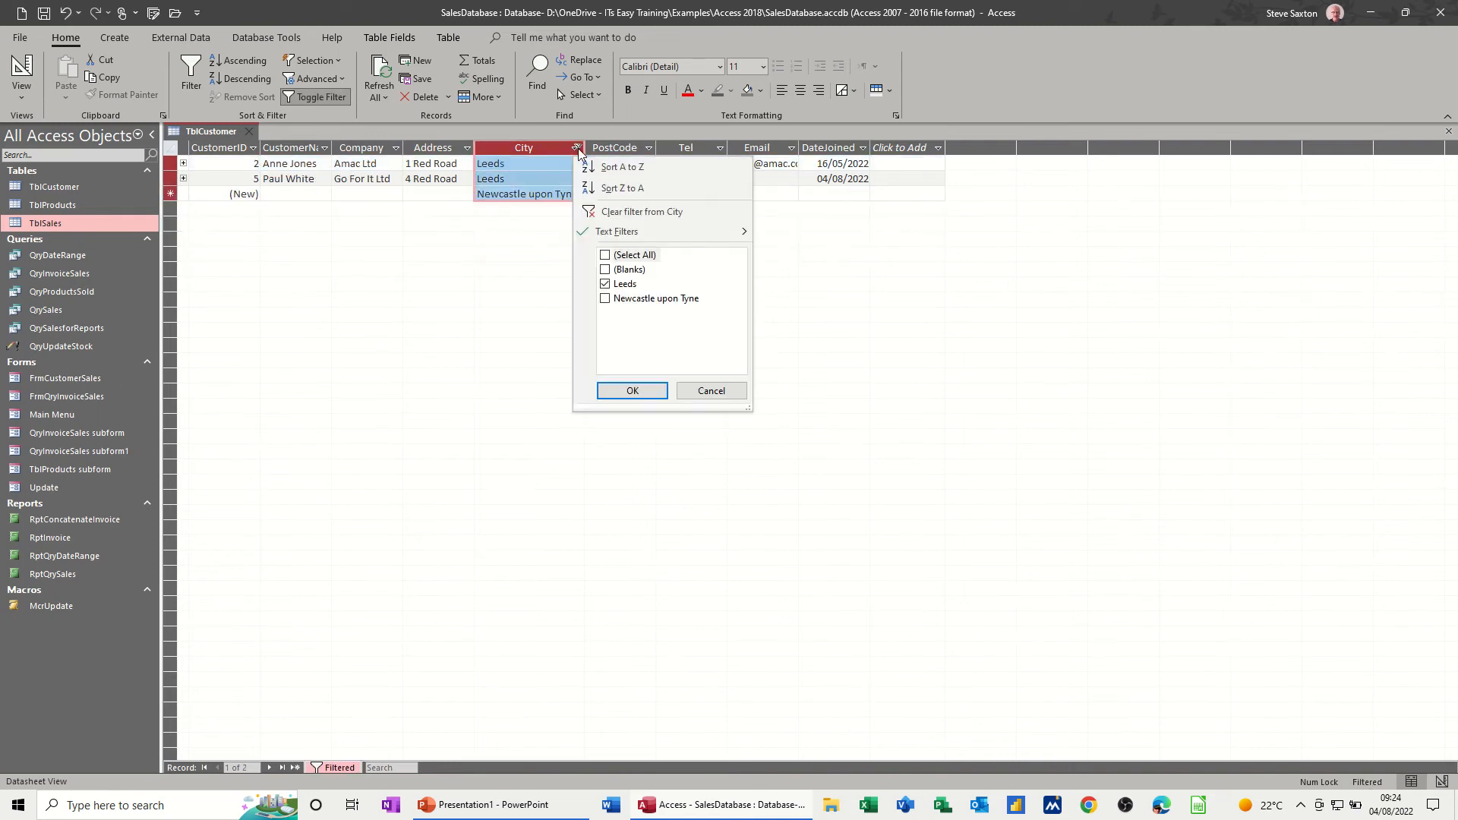
{"action": "left_click", "coordinate": [604, 255]}
{"action": "left_click", "coordinate": [614, 395]}
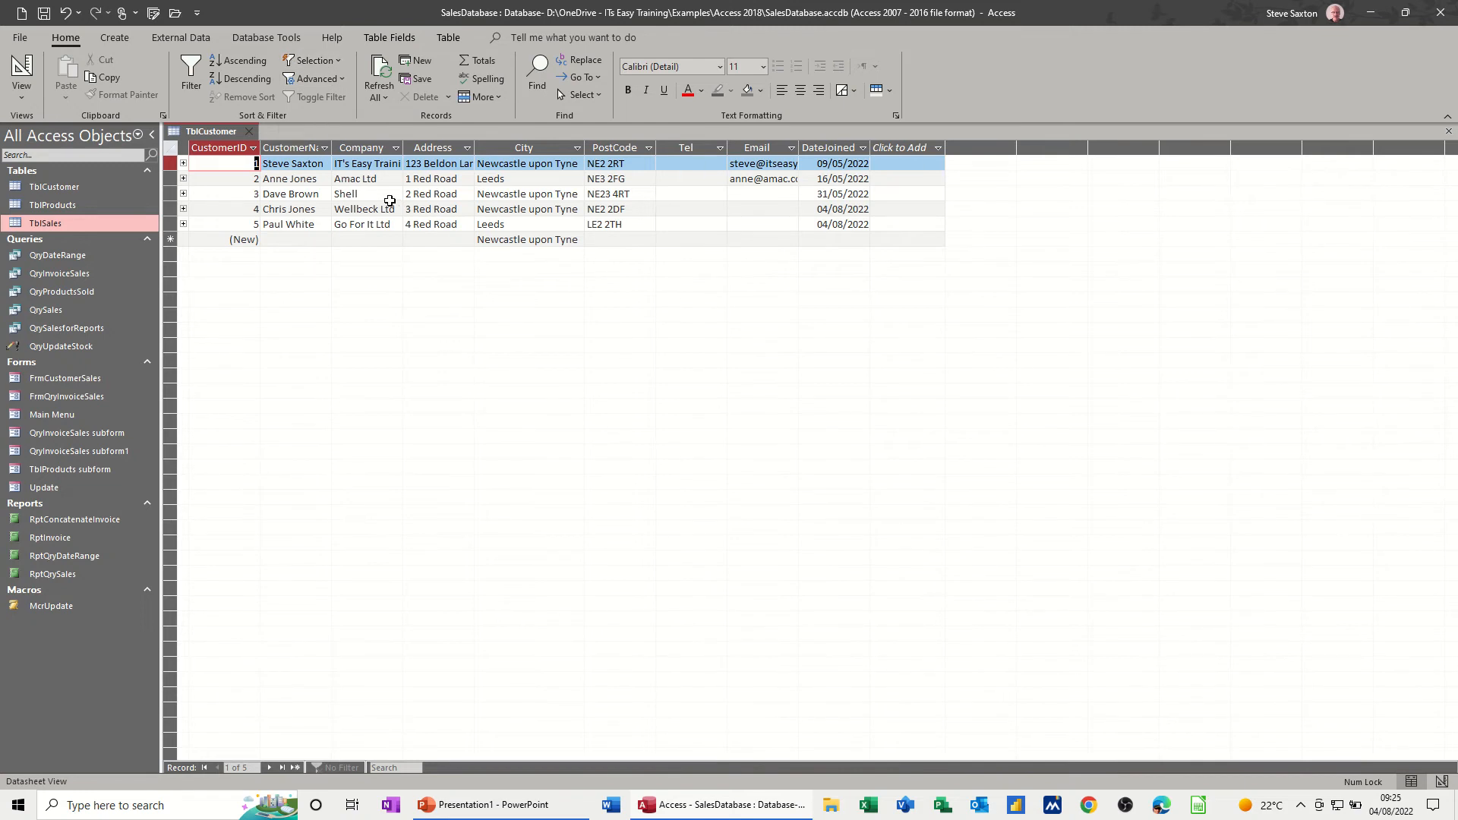
- Filter the customer table by selection to records whose City equals "Newcastle upon Tyne"
{"action": "left_click", "coordinate": [549, 194]}
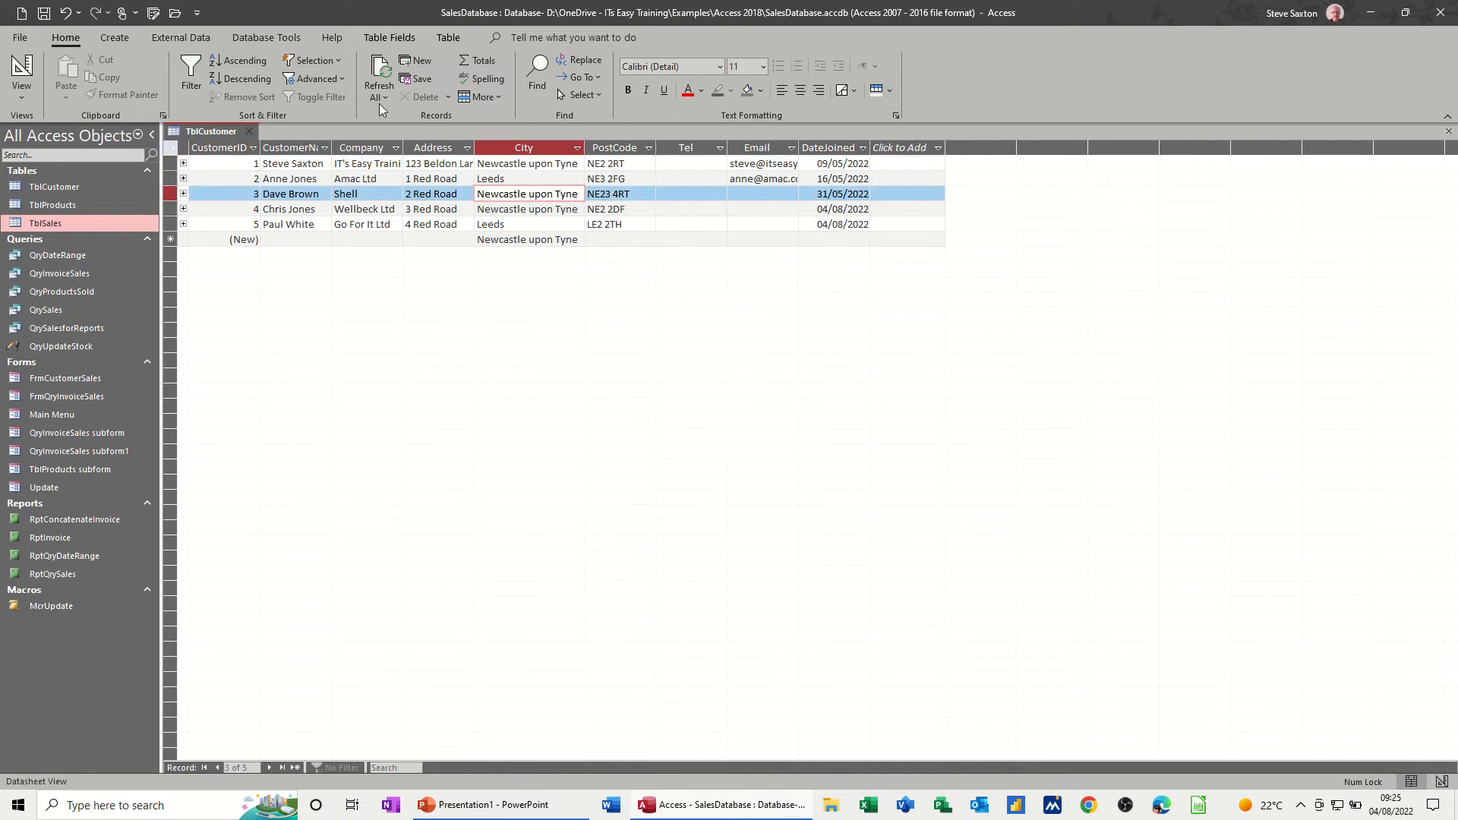
{"action": "left_click", "coordinate": [320, 67]}
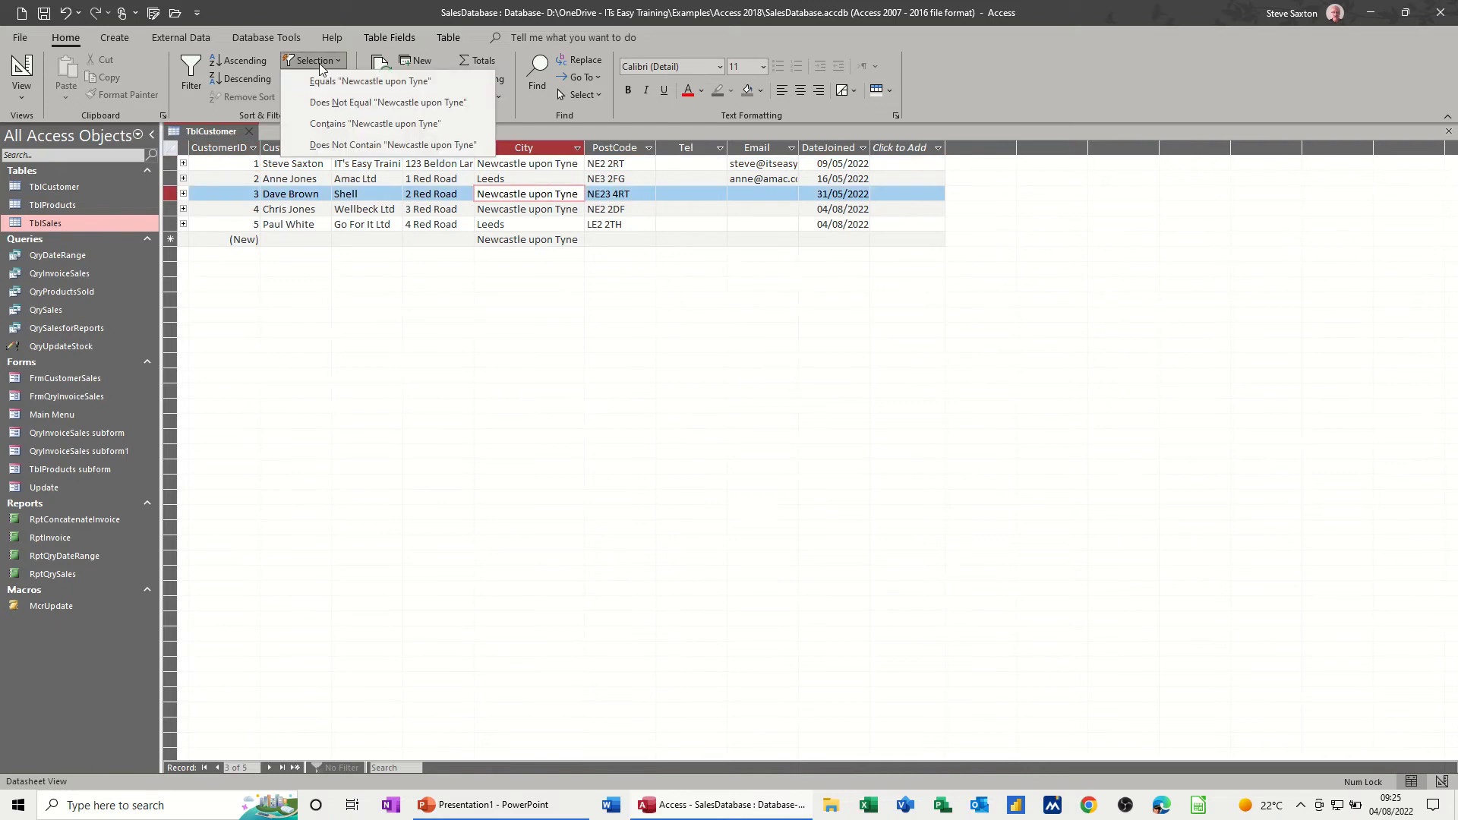
{"action": "left_click", "coordinate": [379, 83]}
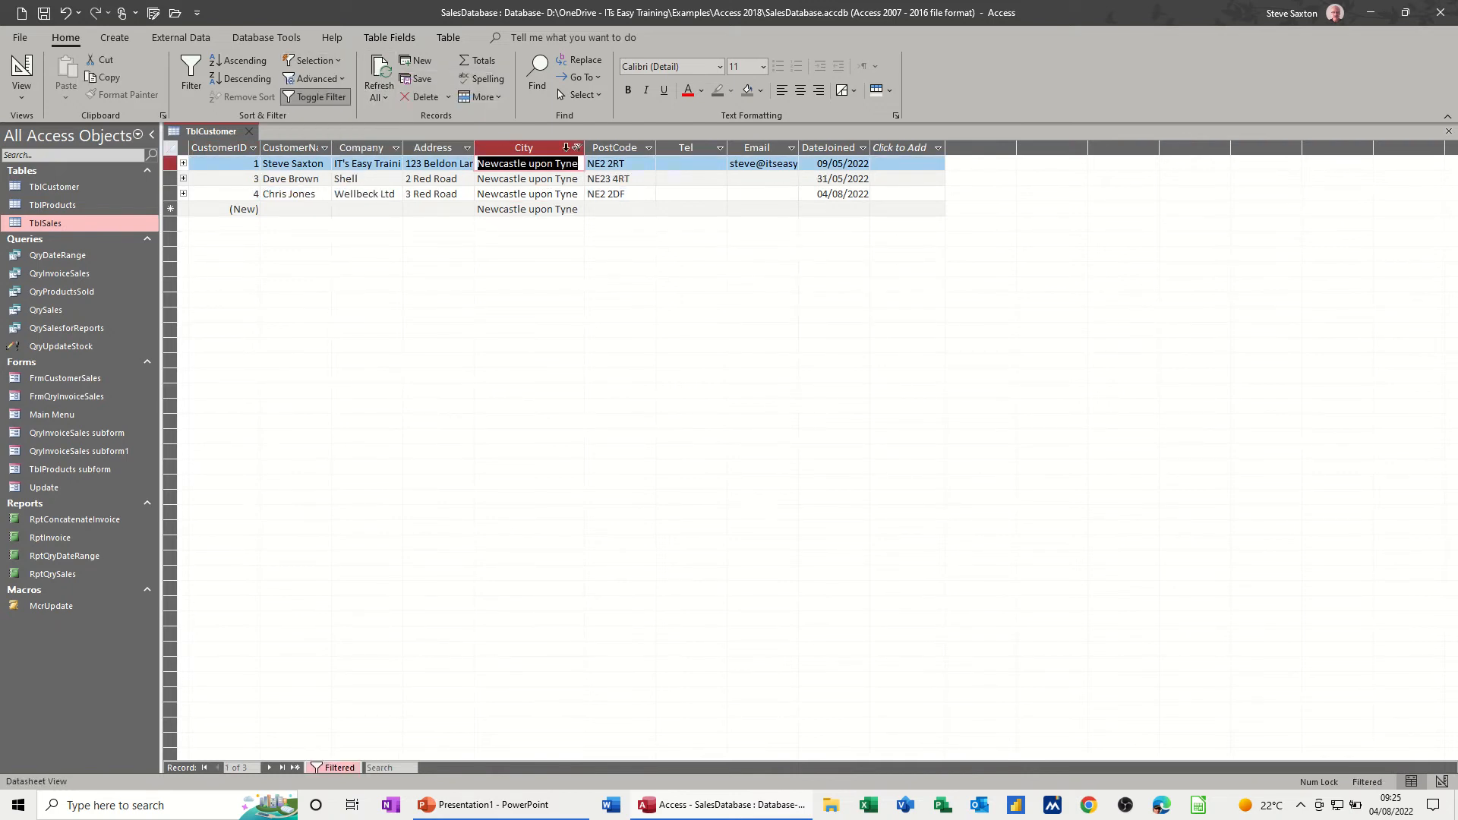
- Toggle the City filter off and on several times, and clear all filters from the customer table
{"action": "left_click", "coordinate": [337, 97]}
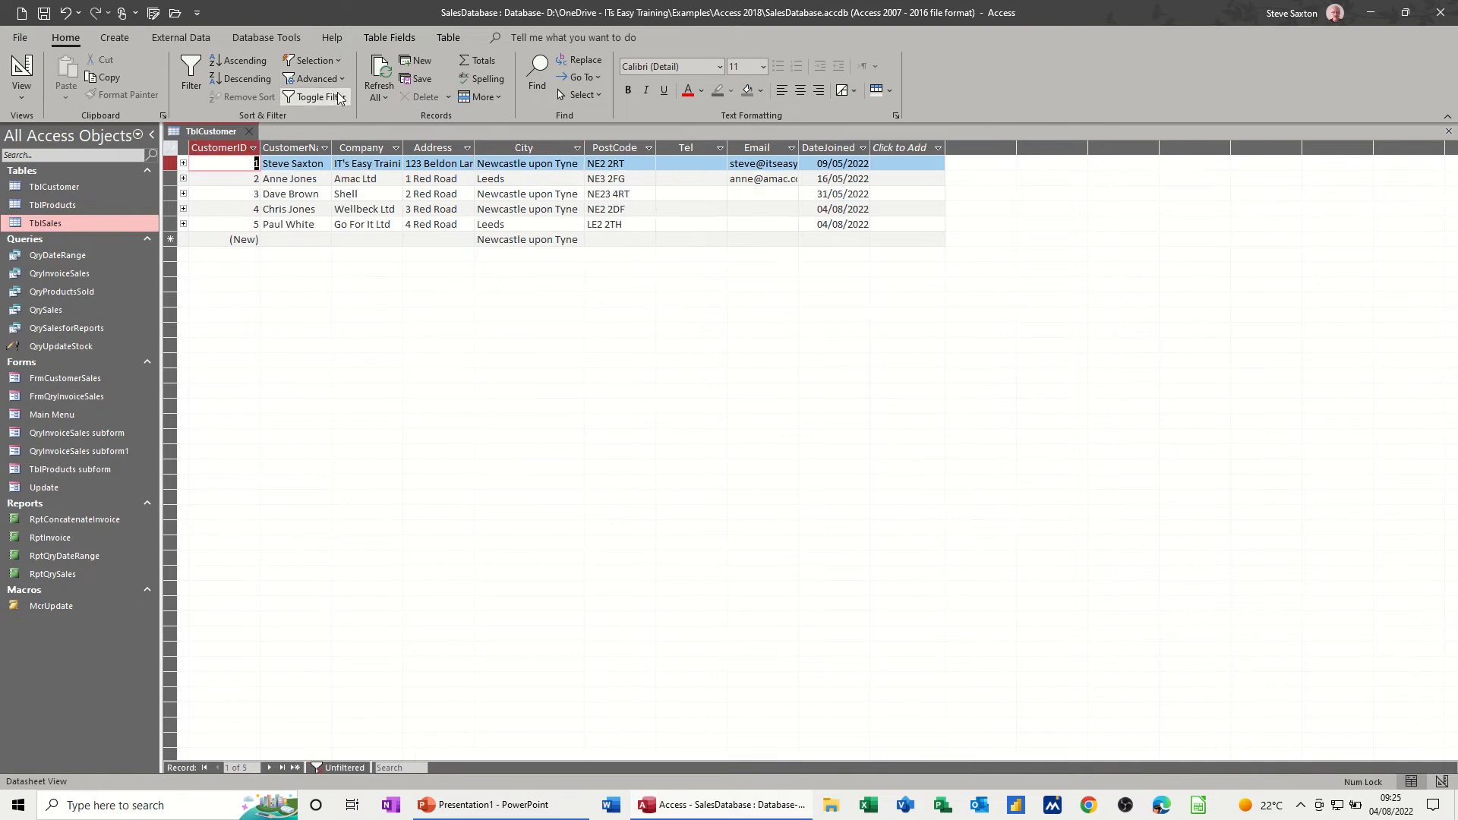
{"action": "left_click", "coordinate": [338, 98]}
{"action": "left_click", "coordinate": [338, 97]}
{"action": "left_click", "coordinate": [338, 98]}
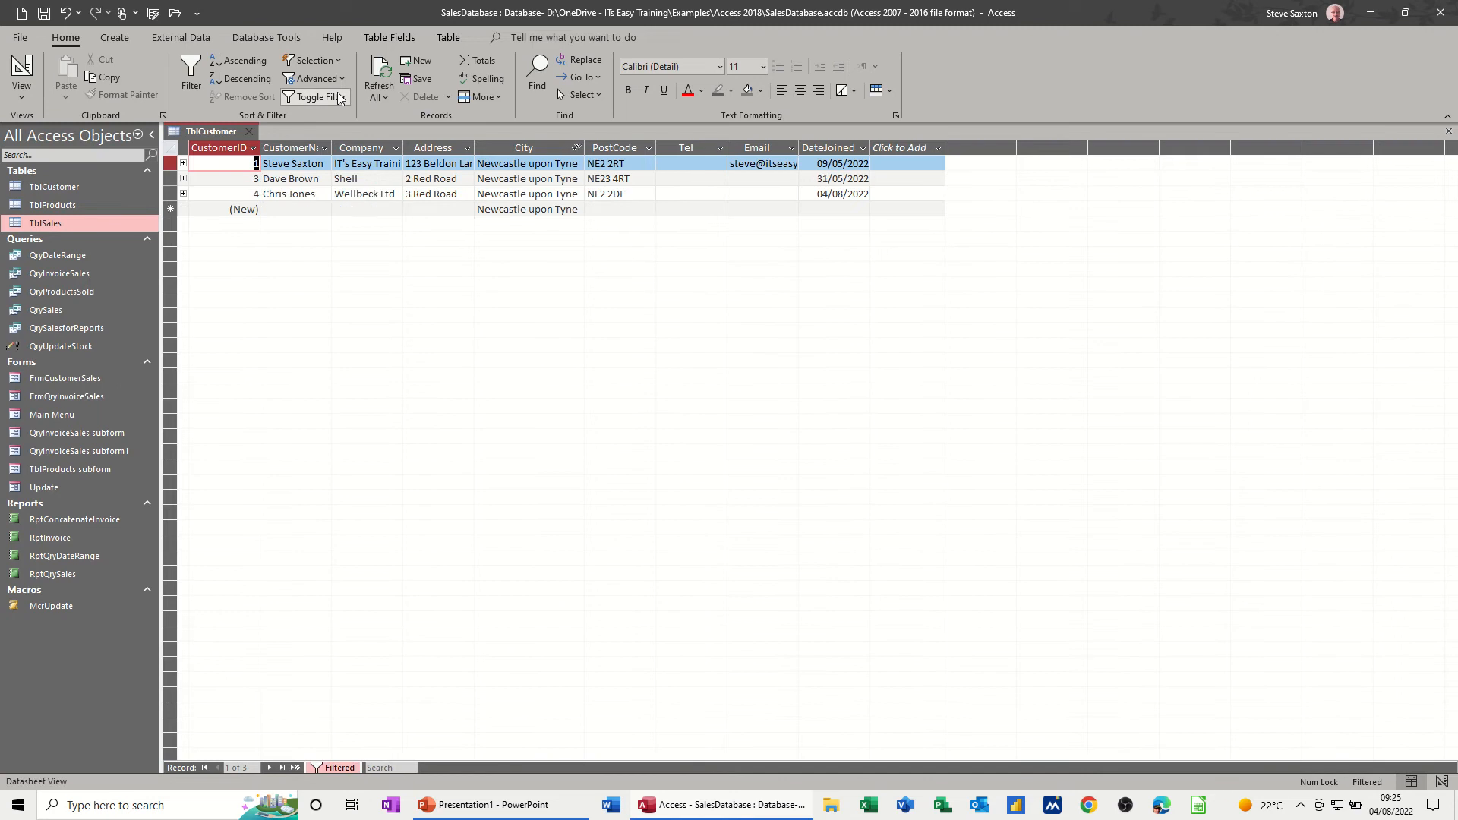
{"action": "left_click", "coordinate": [343, 98]}
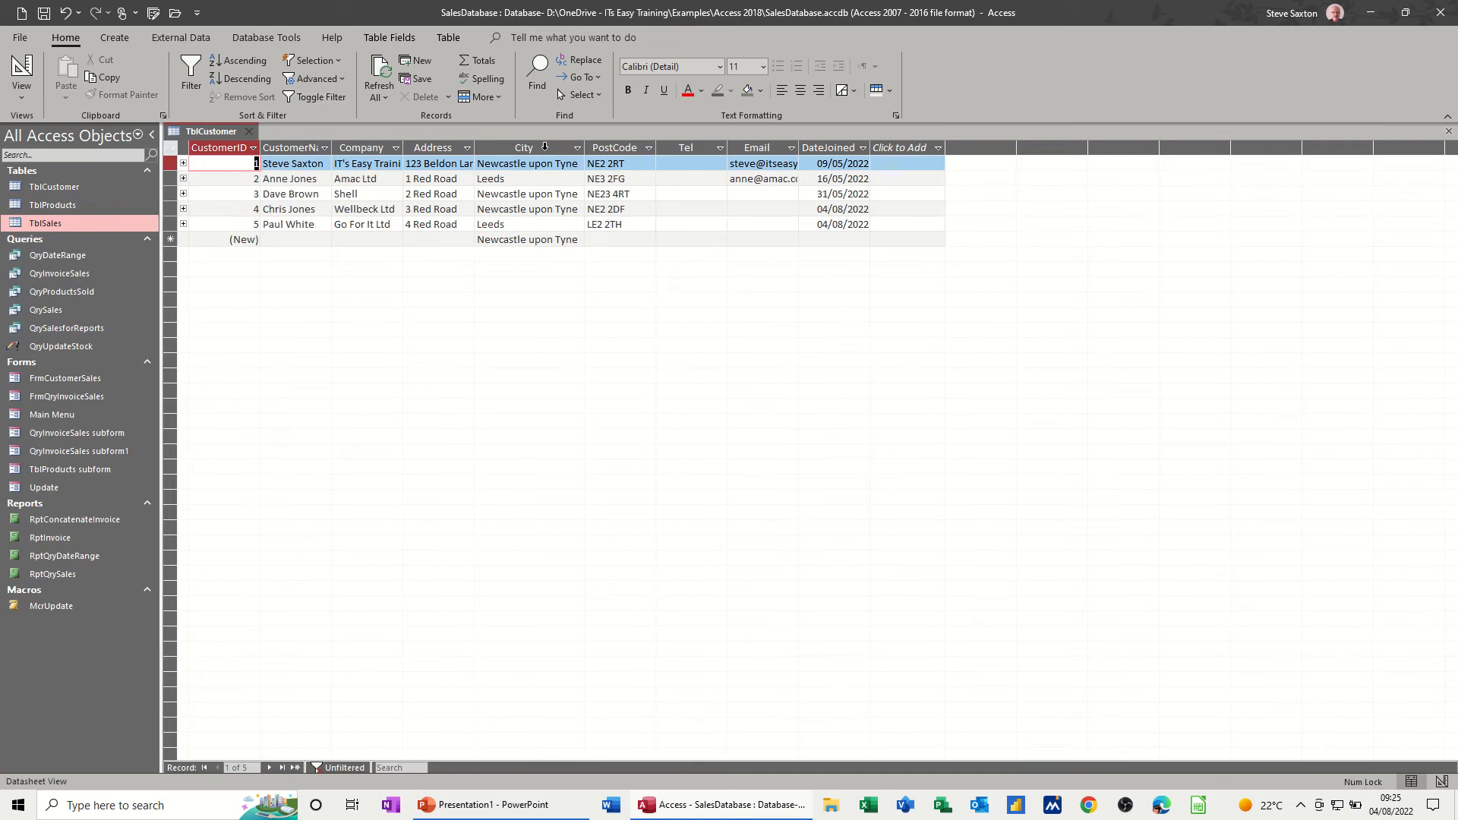
{"action": "left_click", "coordinate": [342, 80]}
{"action": "left_click", "coordinate": [335, 101]}
- Create a new query in Design View with TblCustomer added, enlarging the design grid and the table's field list
{"action": "left_click", "coordinate": [115, 40]}
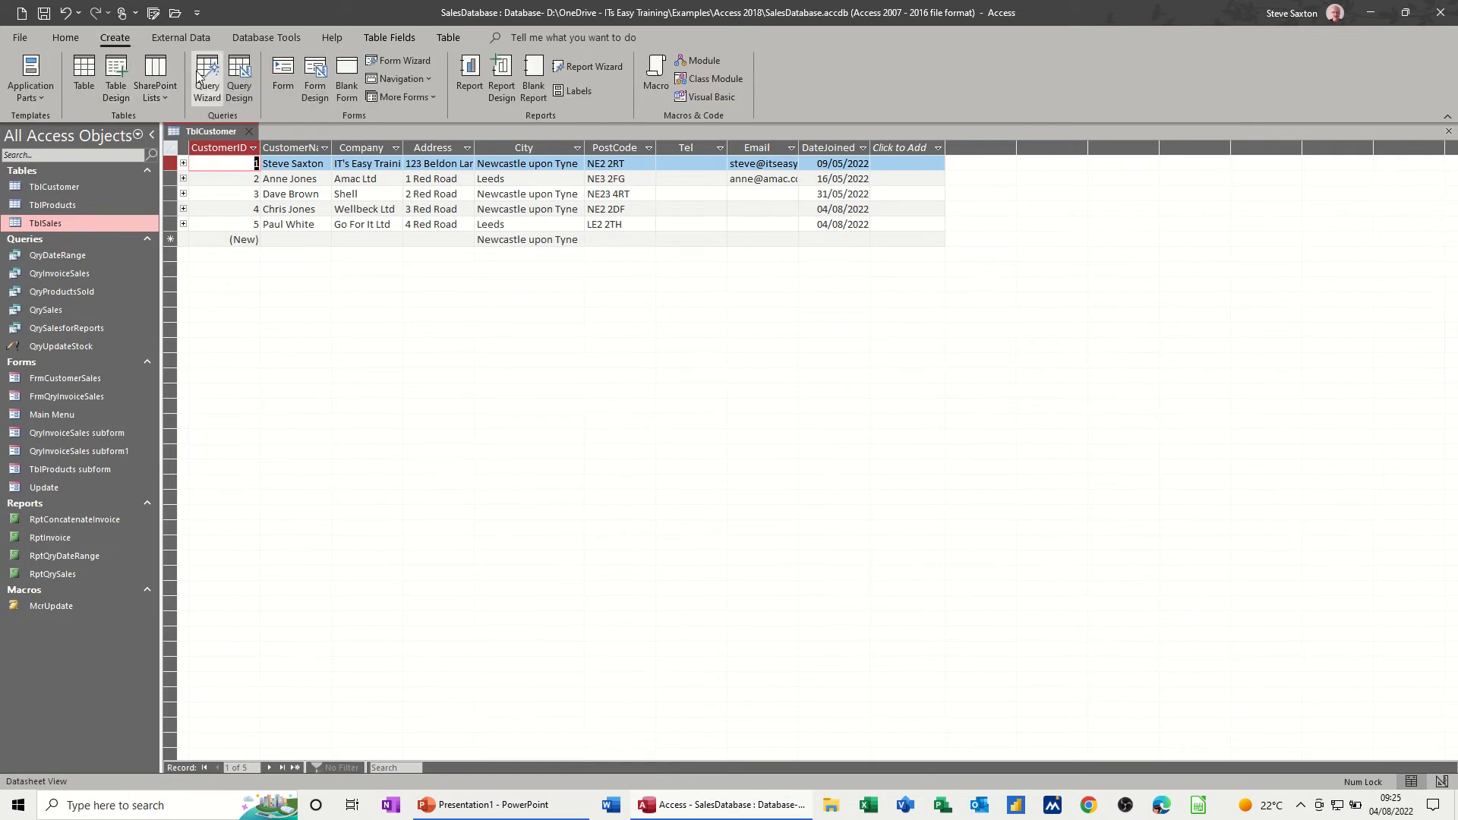
{"action": "left_click", "coordinate": [240, 74]}
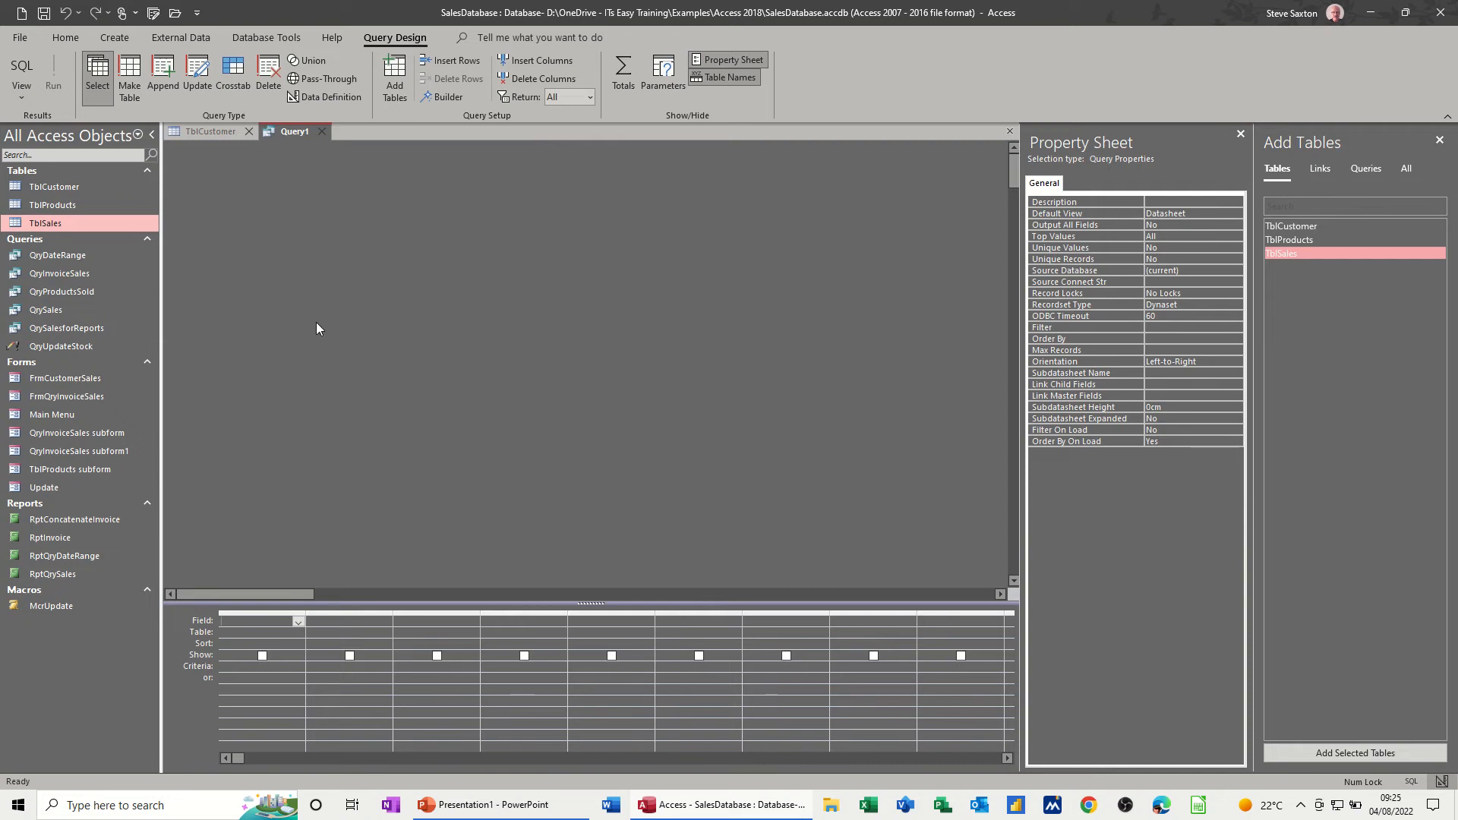
{"action": "left_click_drag", "start_coordinate": [399, 603], "coordinate": [411, 464]}
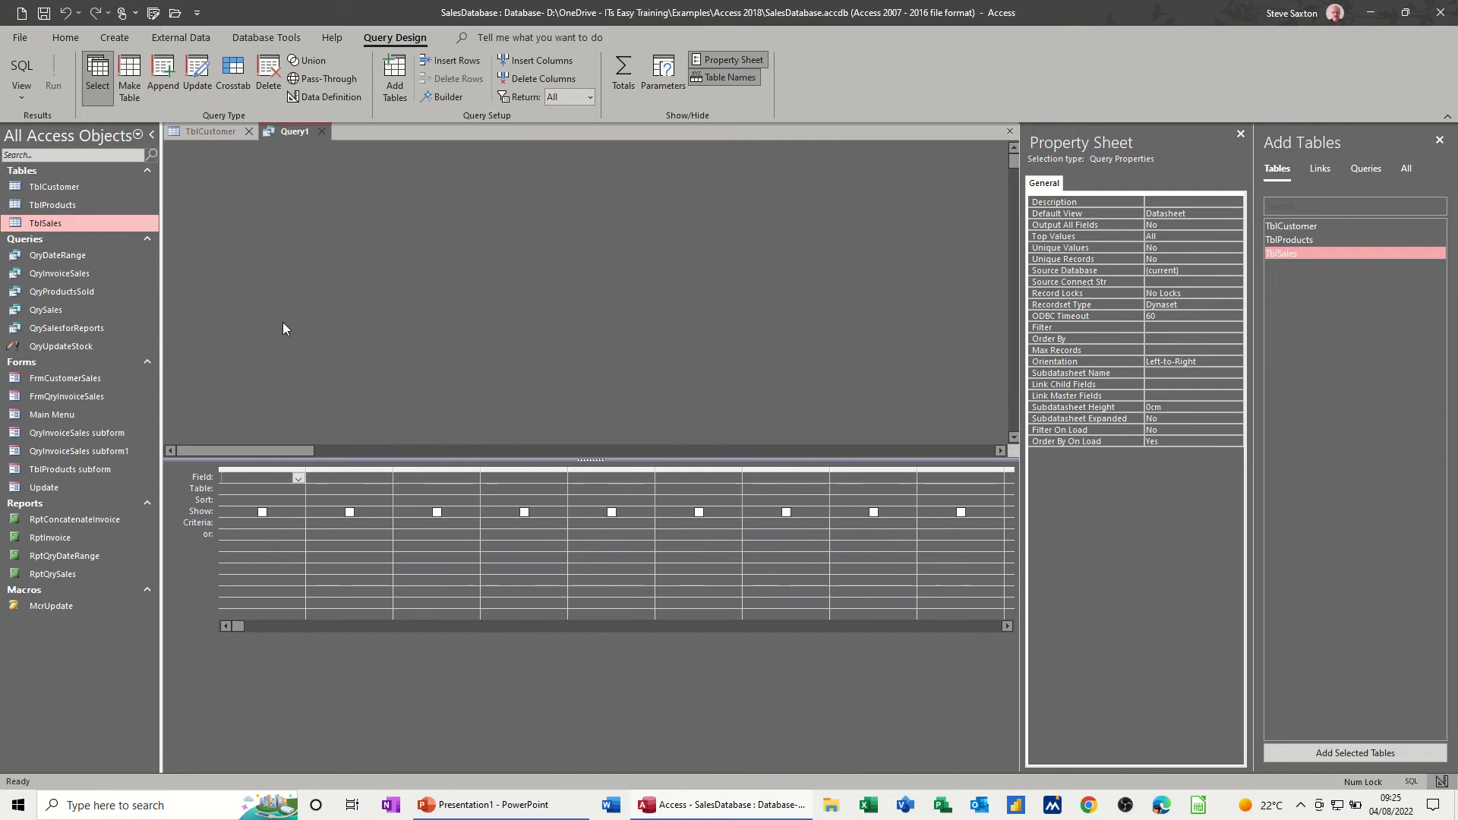
{"action": "left_click_drag", "start_coordinate": [62, 187], "coordinate": [350, 235]}
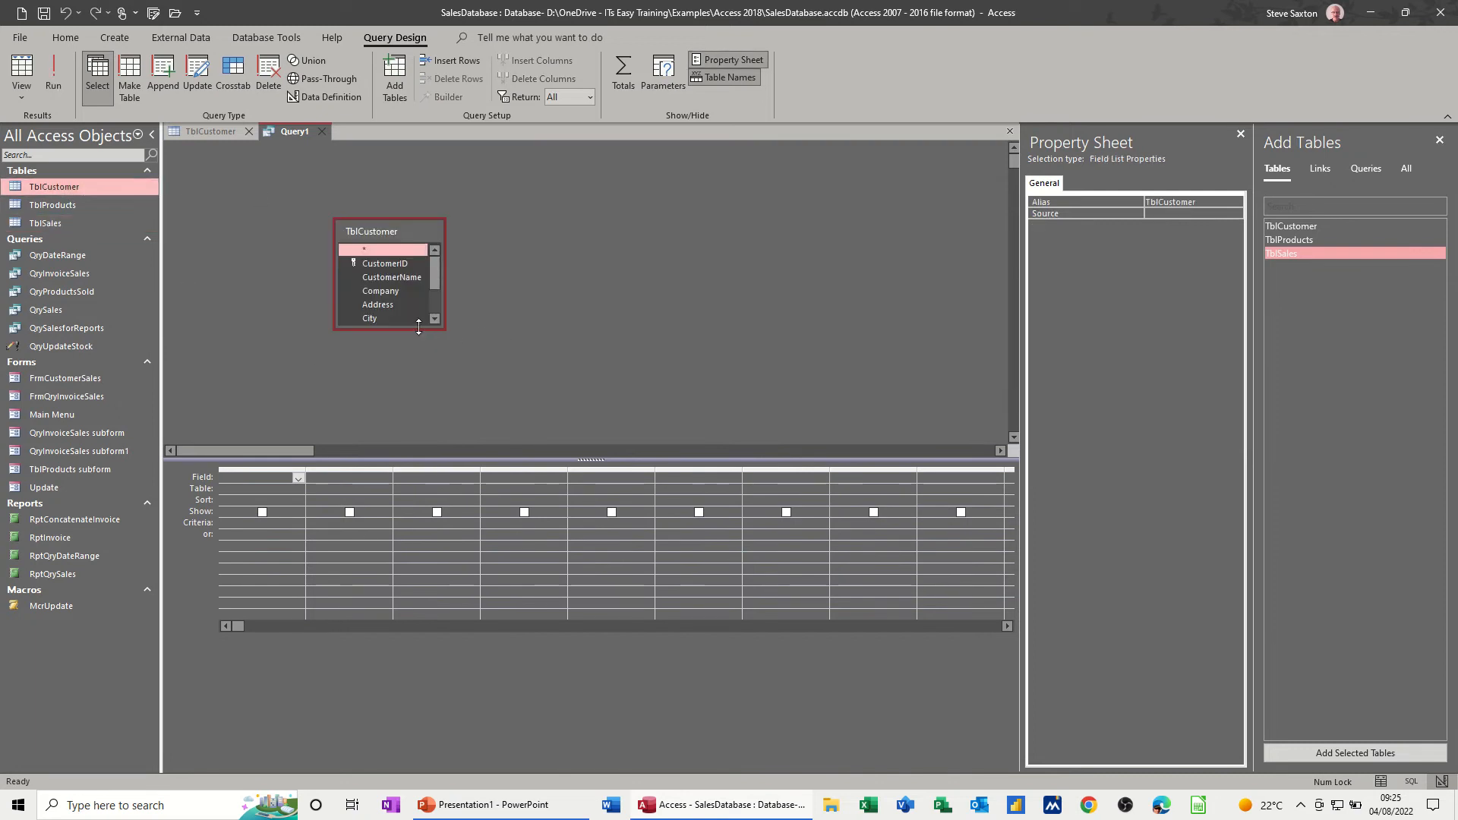
{"action": "left_click_drag", "start_coordinate": [416, 329], "coordinate": [414, 408]}
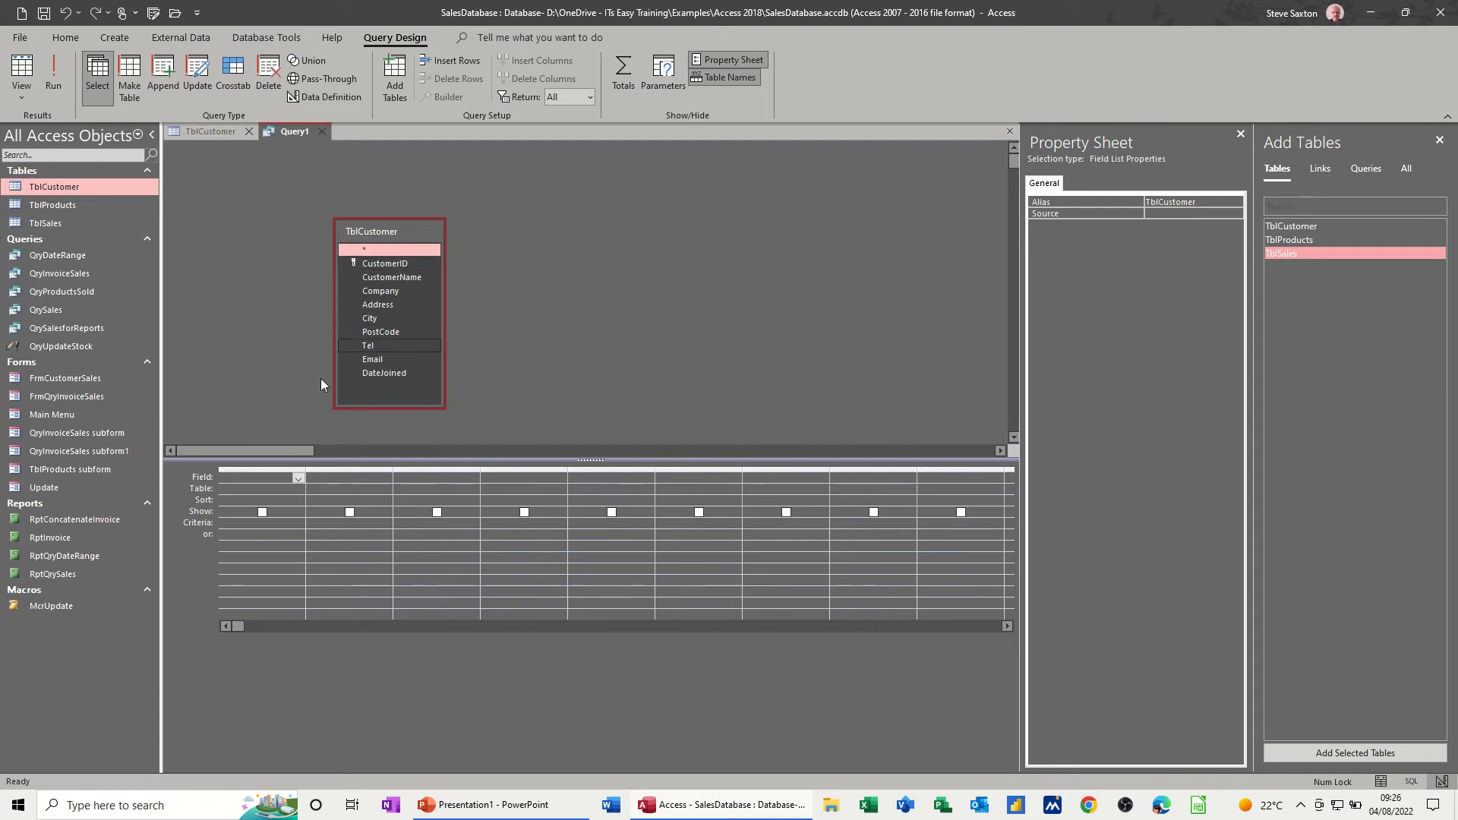
- Add the CustomerName and City fields to the query grid, and delete both columns again
{"action": "double_click", "coordinate": [378, 278]}
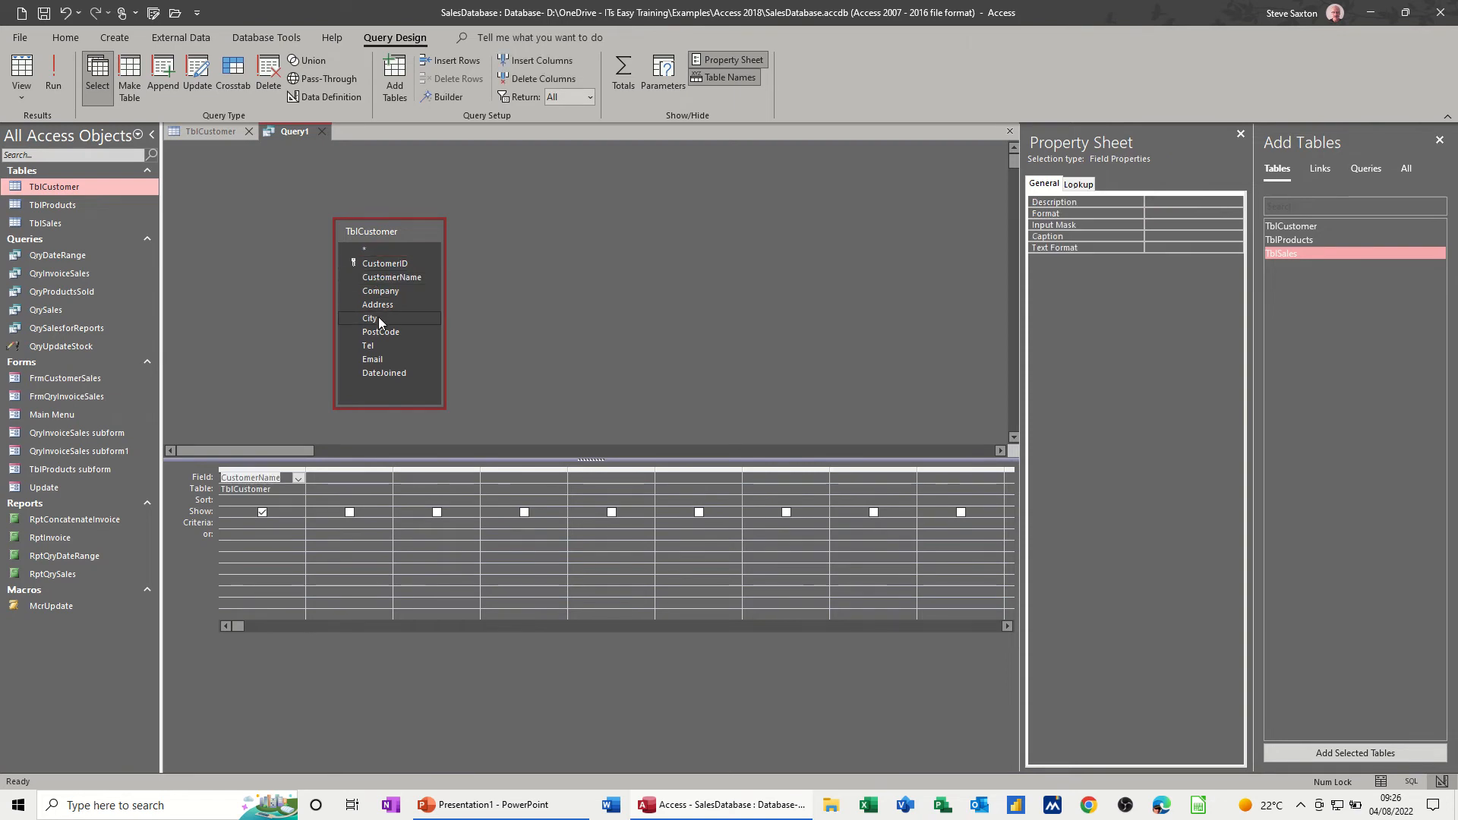
{"action": "double_click", "coordinate": [378, 319]}
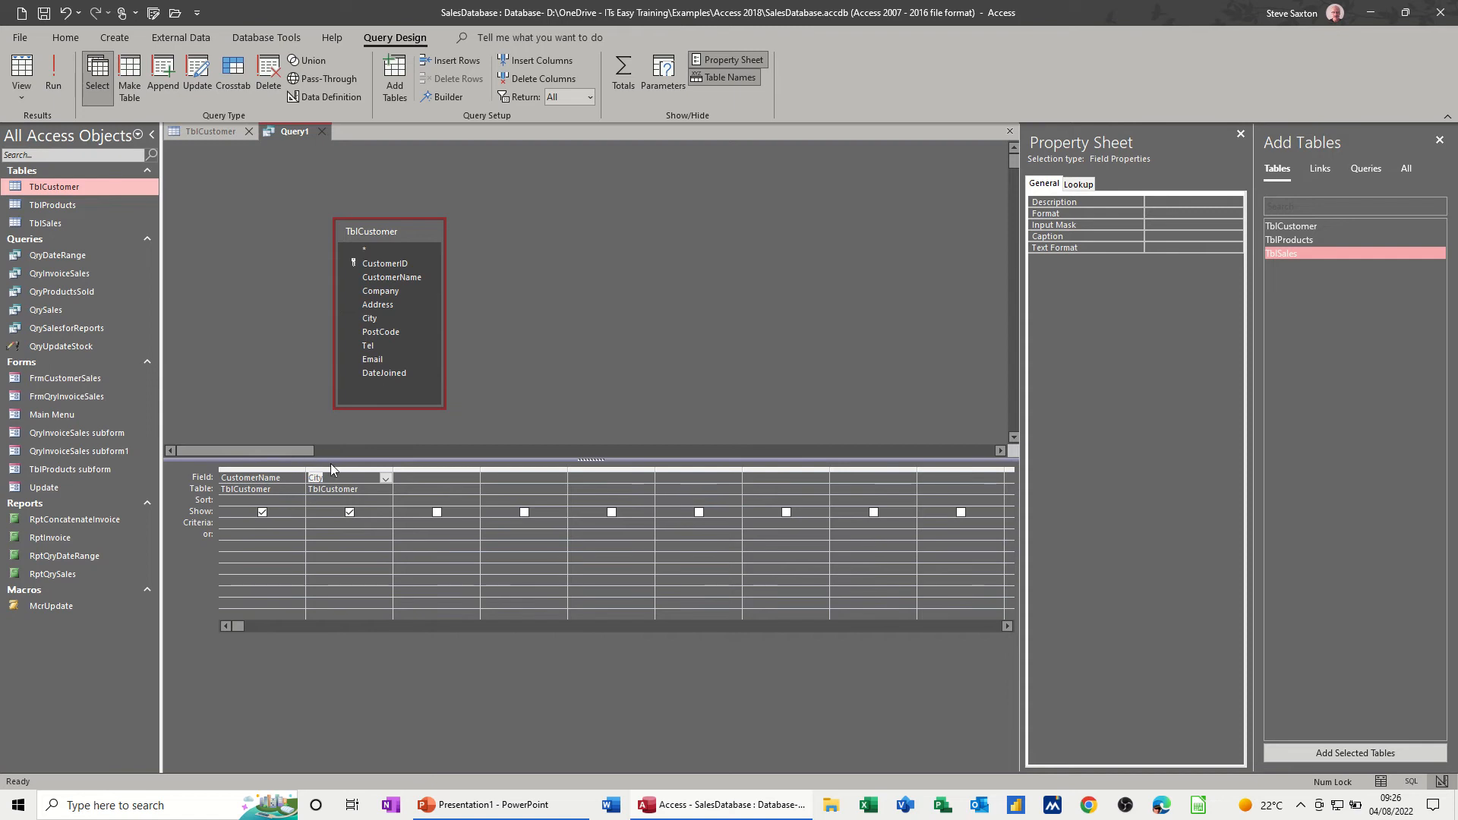
{"action": "left_click_drag", "start_coordinate": [265, 466], "coordinate": [340, 468]}
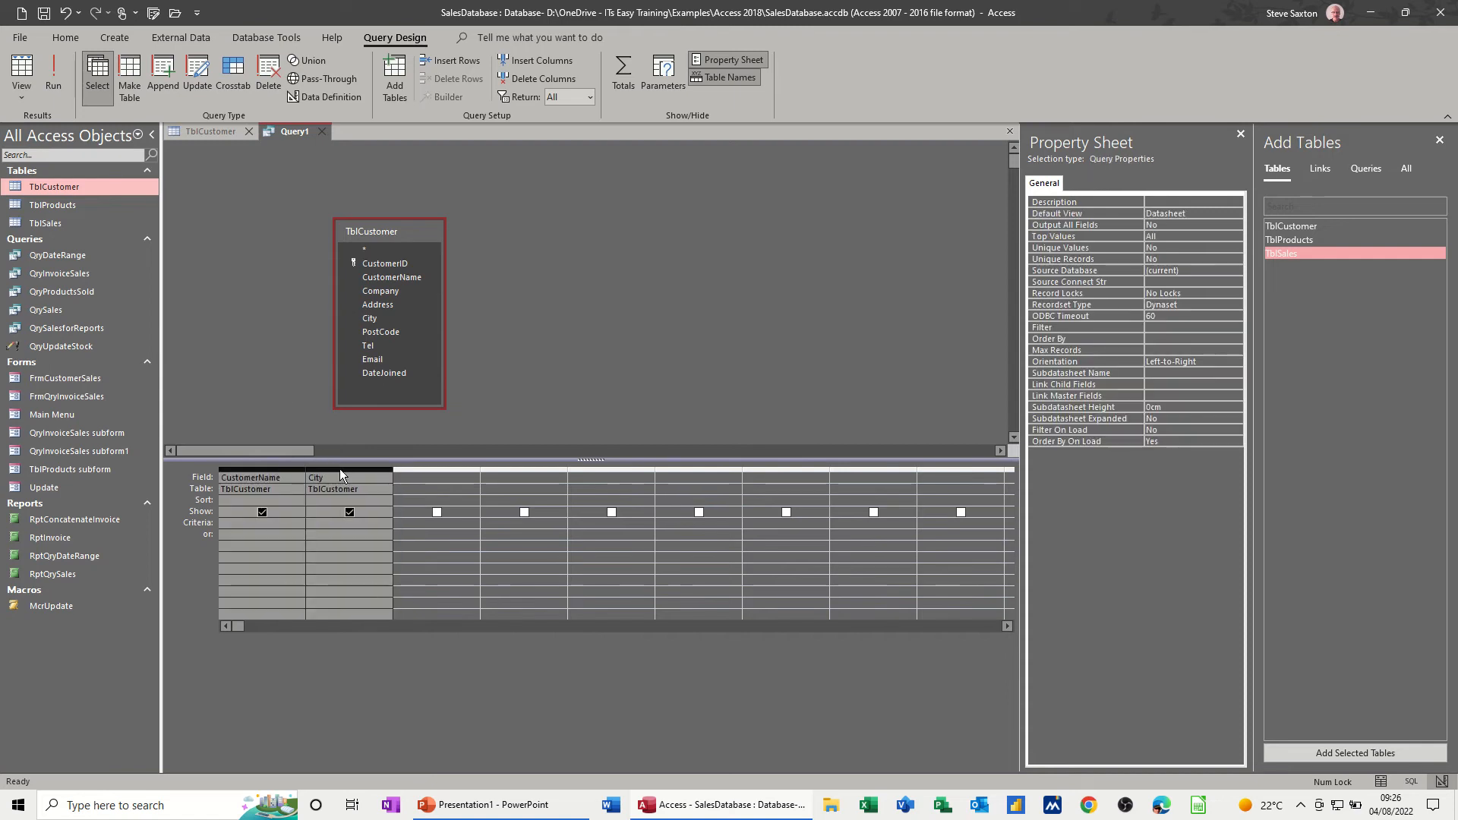
{"action": "key", "text": "Delete"}
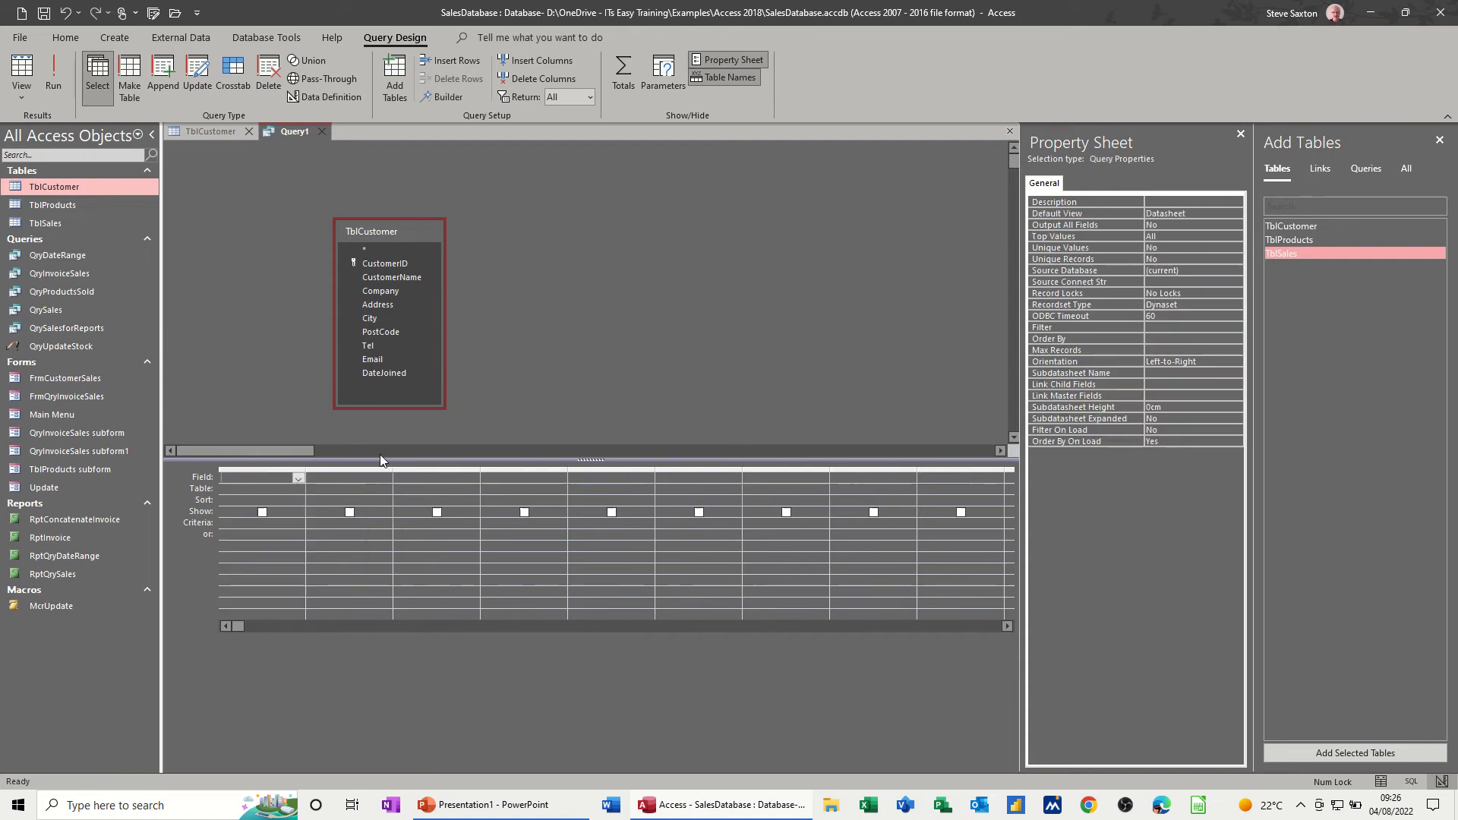
- Add all TblCustomer fields with the asterisk plus a hidden City column, and run the query before returning to its design
{"action": "double_click", "coordinate": [377, 249]}
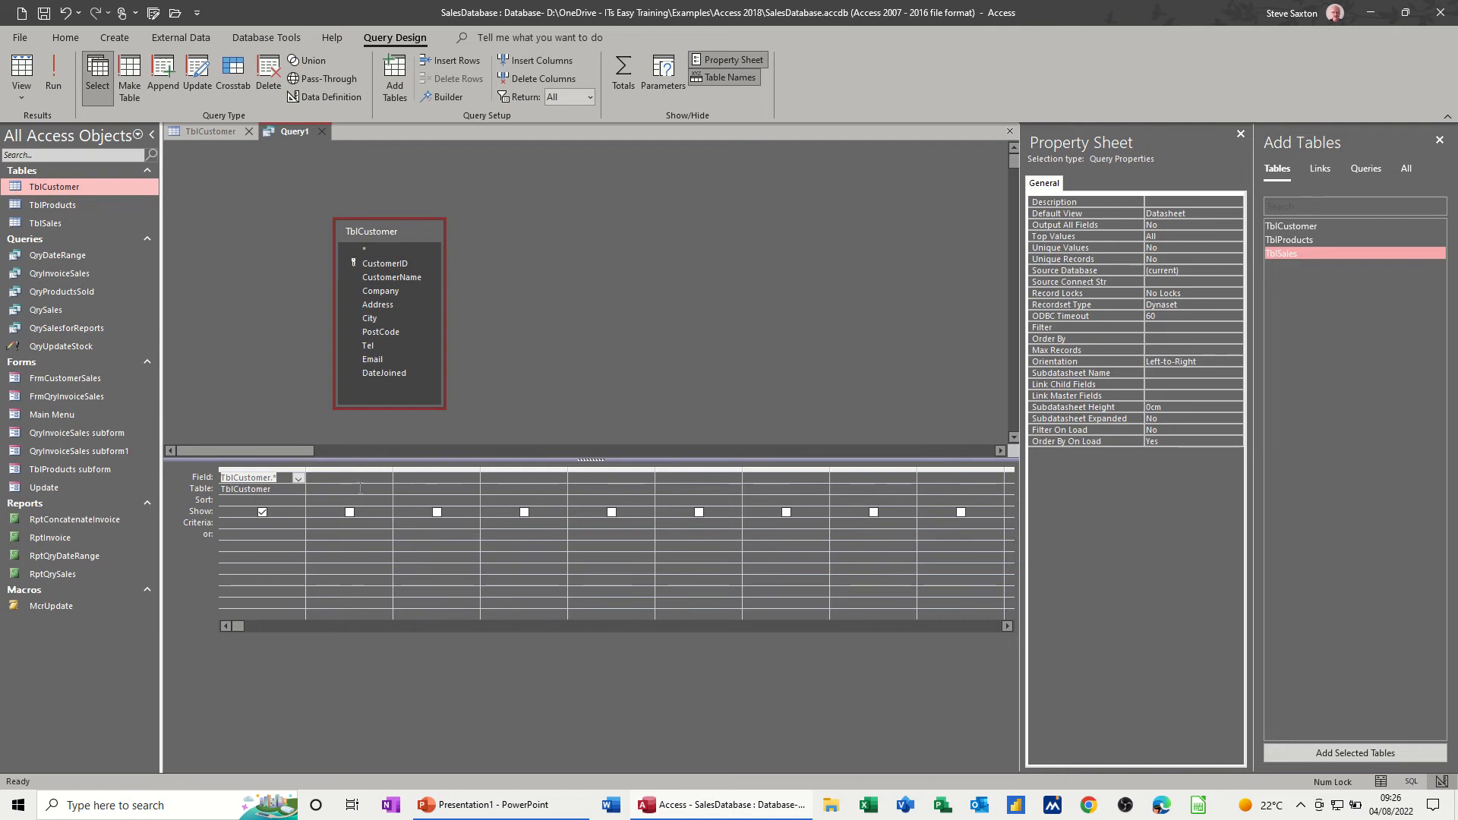
{"action": "double_click", "coordinate": [369, 319]}
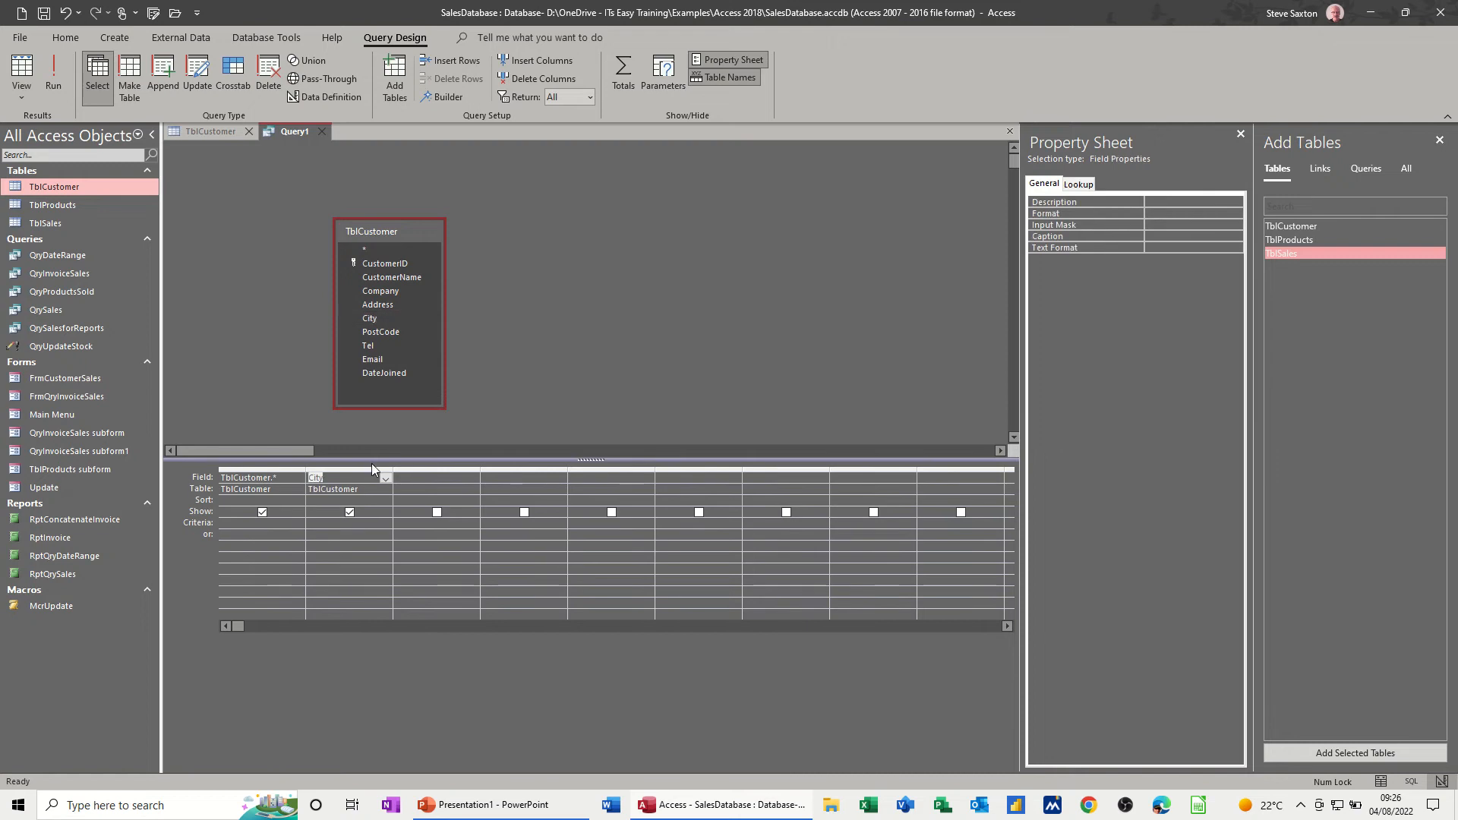
{"action": "left_click", "coordinate": [349, 512]}
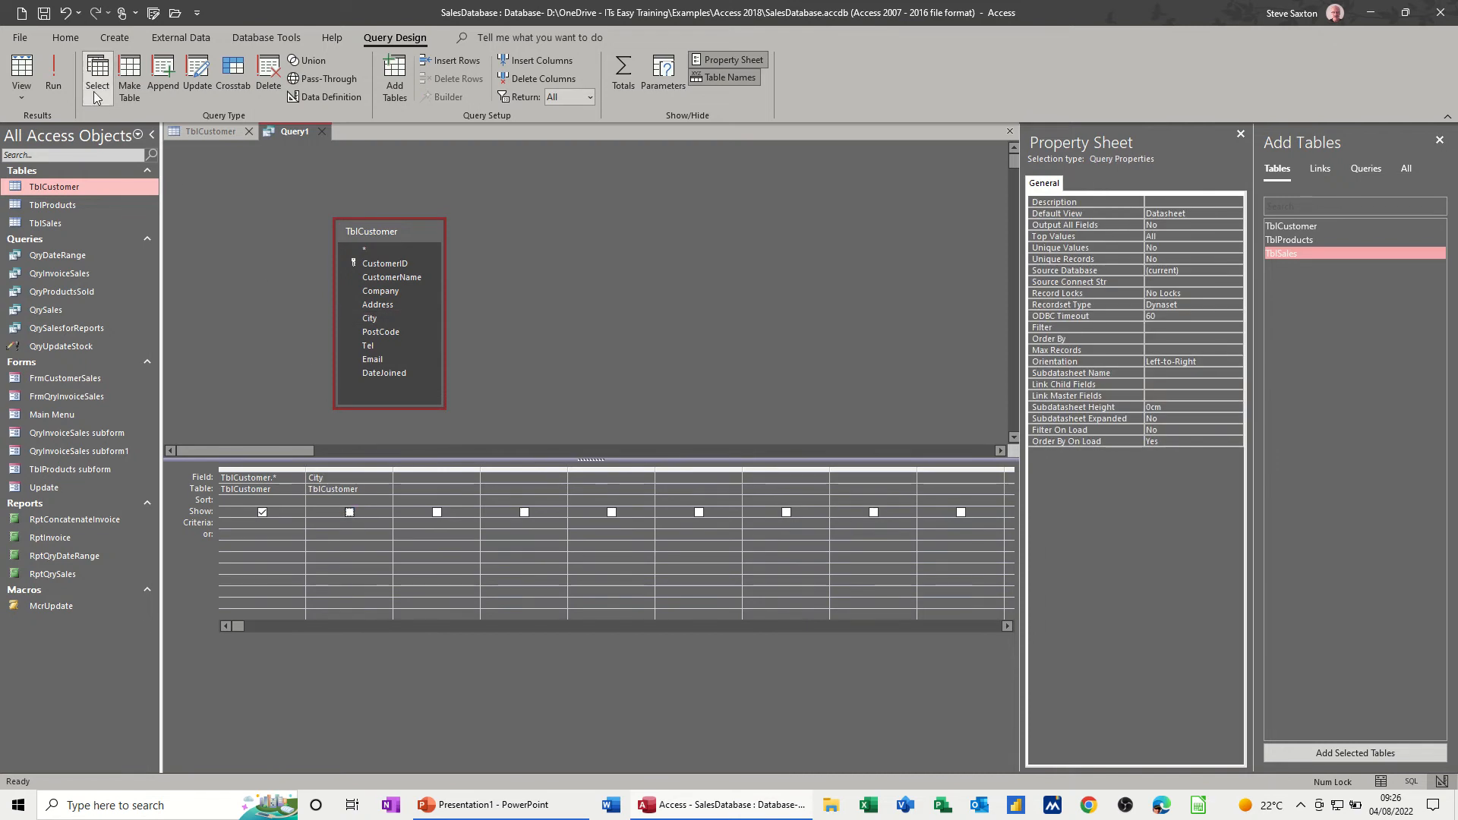
{"action": "left_click", "coordinate": [56, 75]}
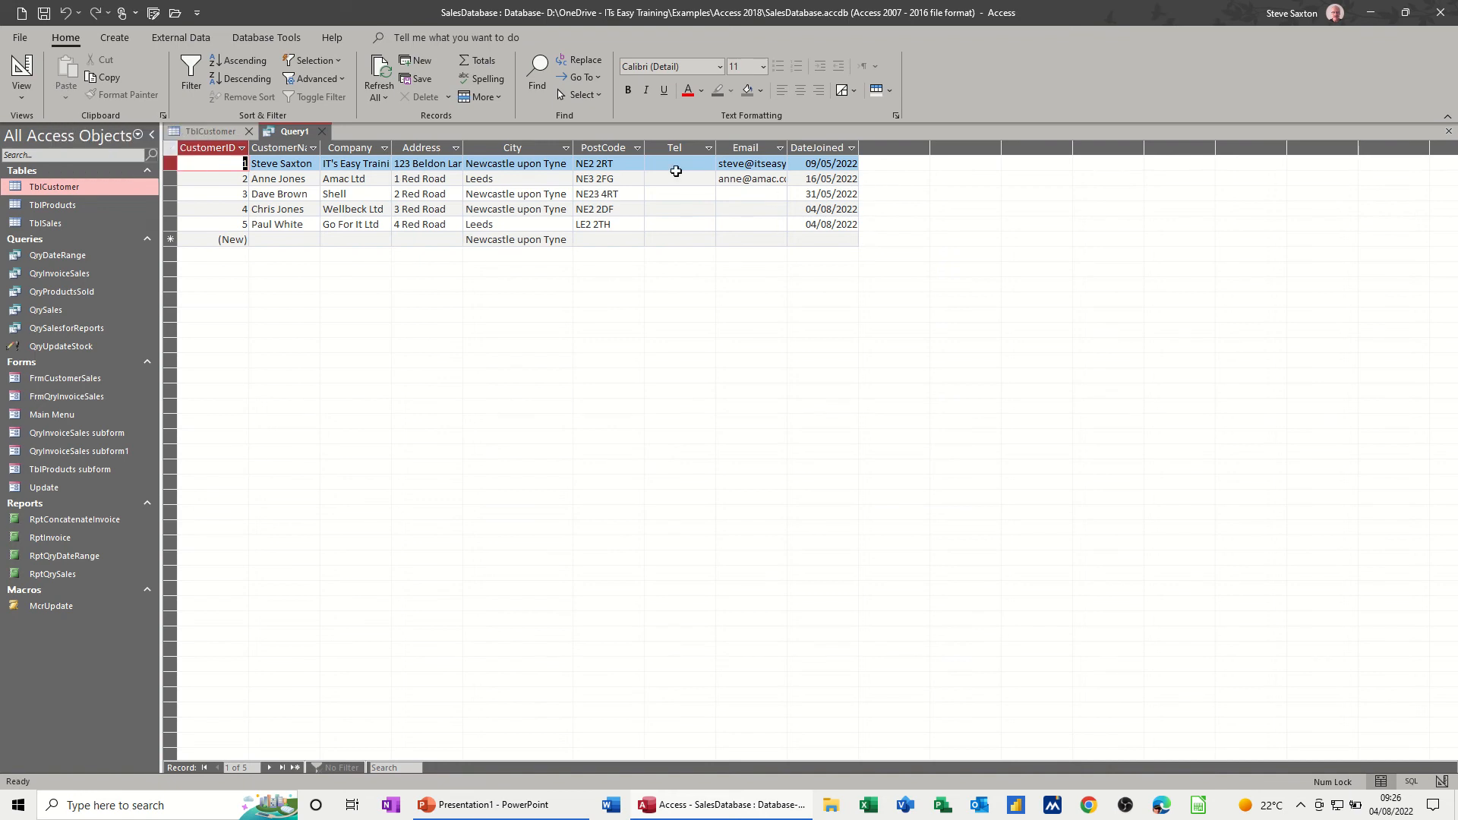
{"action": "left_click", "coordinate": [22, 72]}
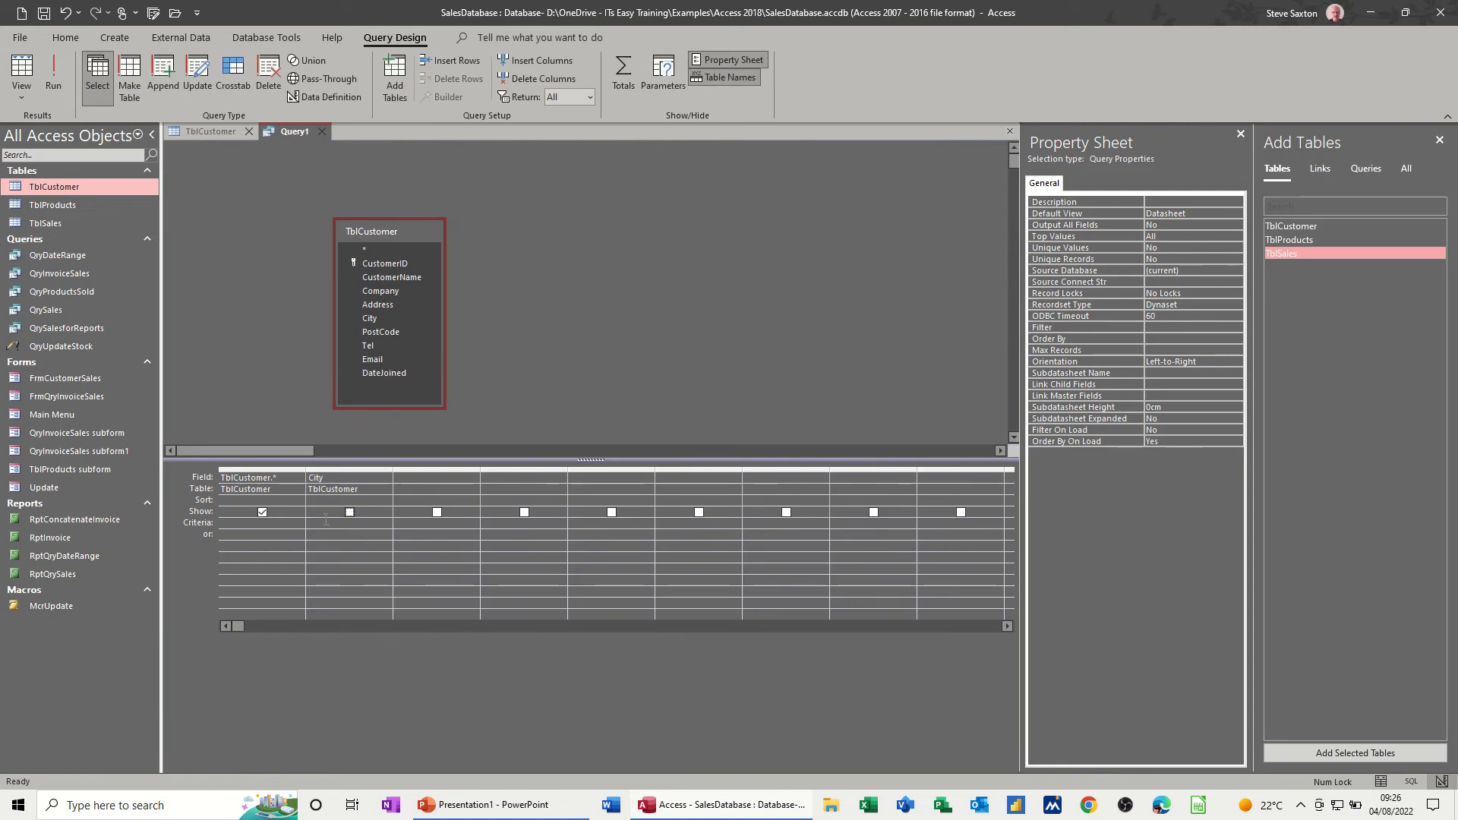
- Set the City column's criteria to "Leeds" and run the query before returning to its design
{"action": "left_click", "coordinate": [320, 524]}
{"action": "type", "text": "Leeds"}
{"action": "left_click", "coordinate": [59, 74]}
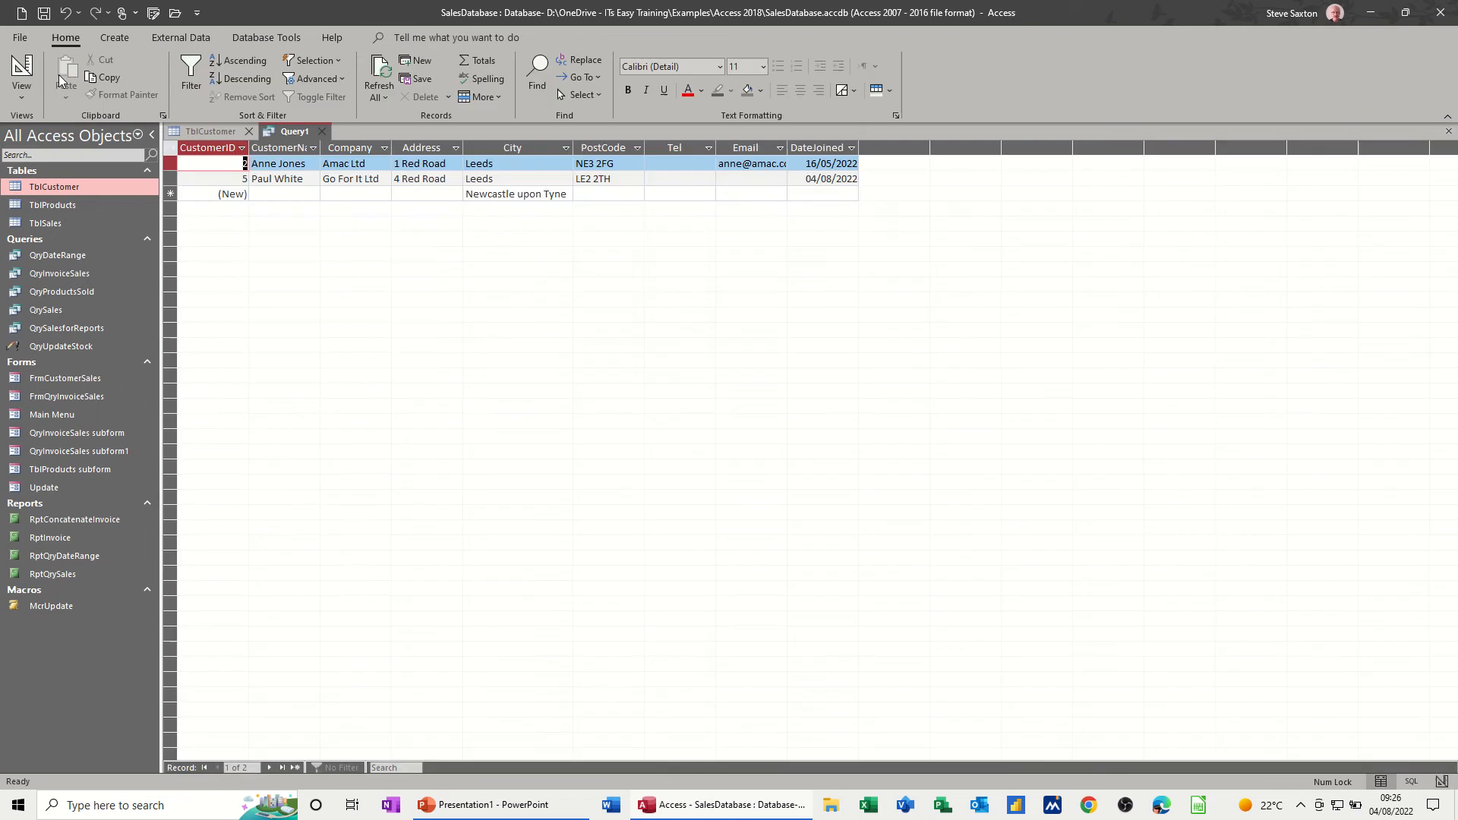
{"action": "left_click", "coordinate": [21, 67]}
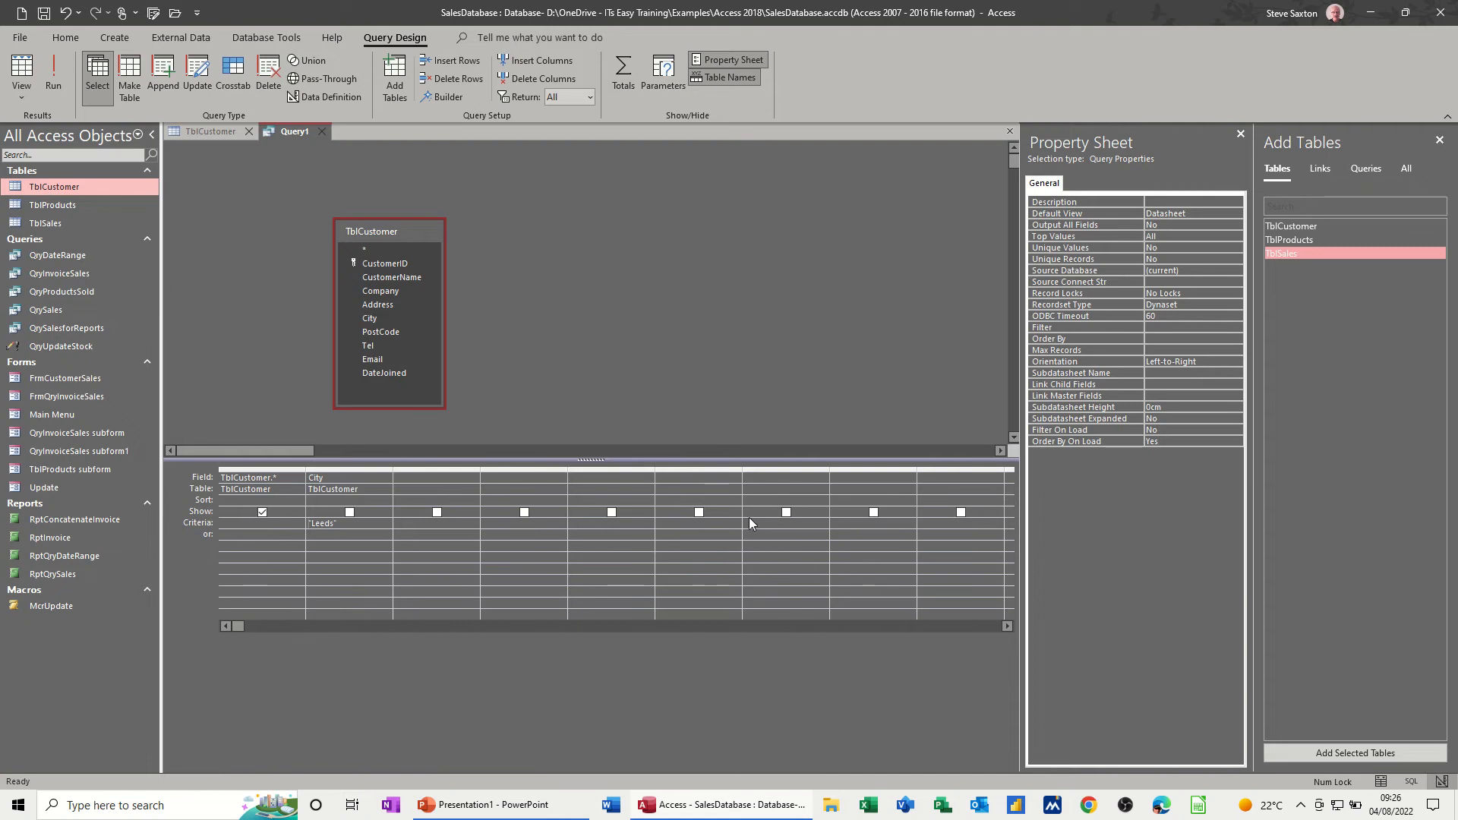
- Close the query's Property Sheet and delete the TblCustomer.* and City columns from the design grid
{"action": "left_click", "coordinate": [1239, 134]}
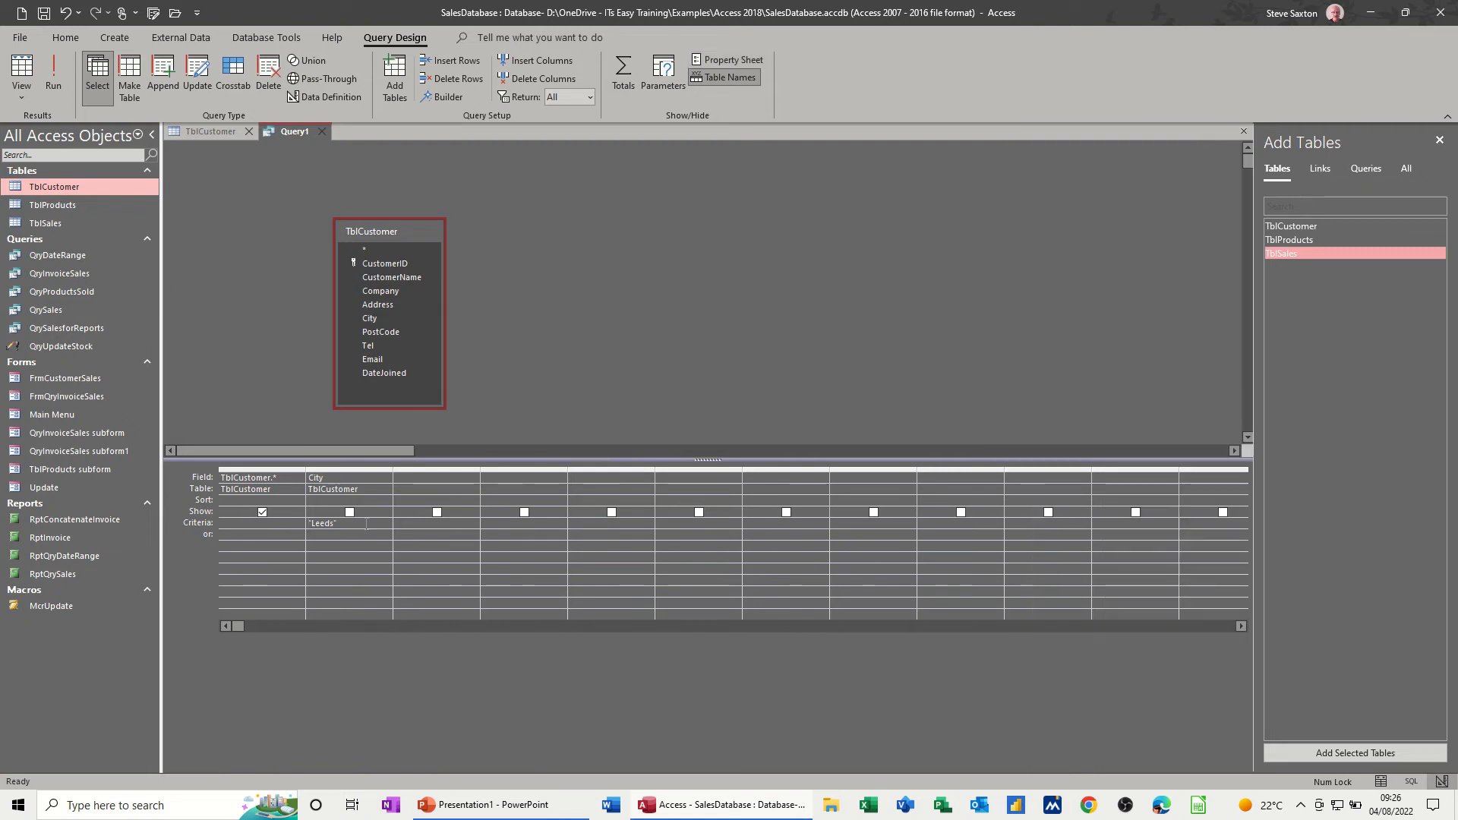
{"action": "left_click_drag", "start_coordinate": [275, 472], "coordinate": [338, 471]}
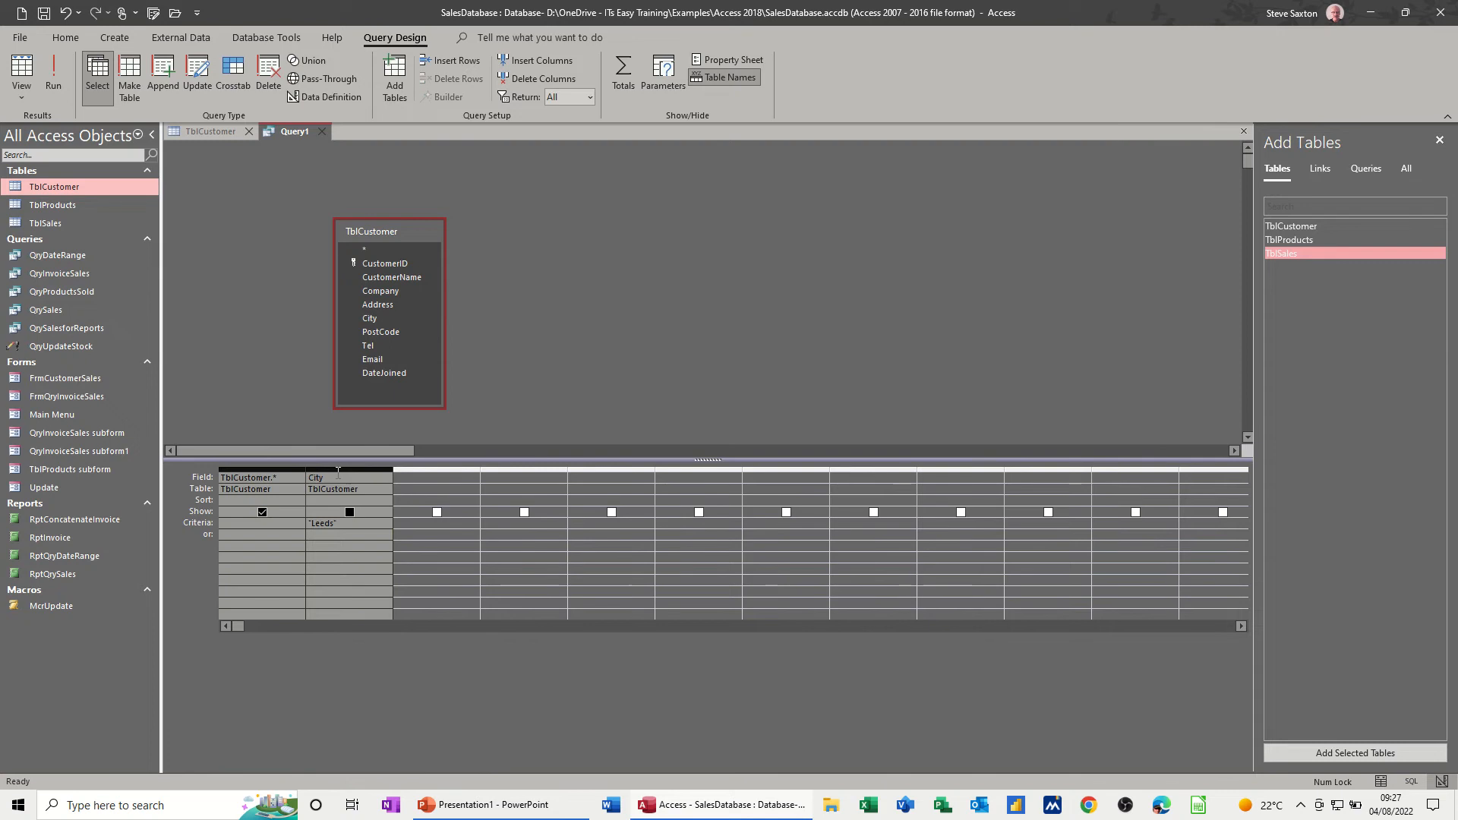
{"action": "key", "text": "Delete"}
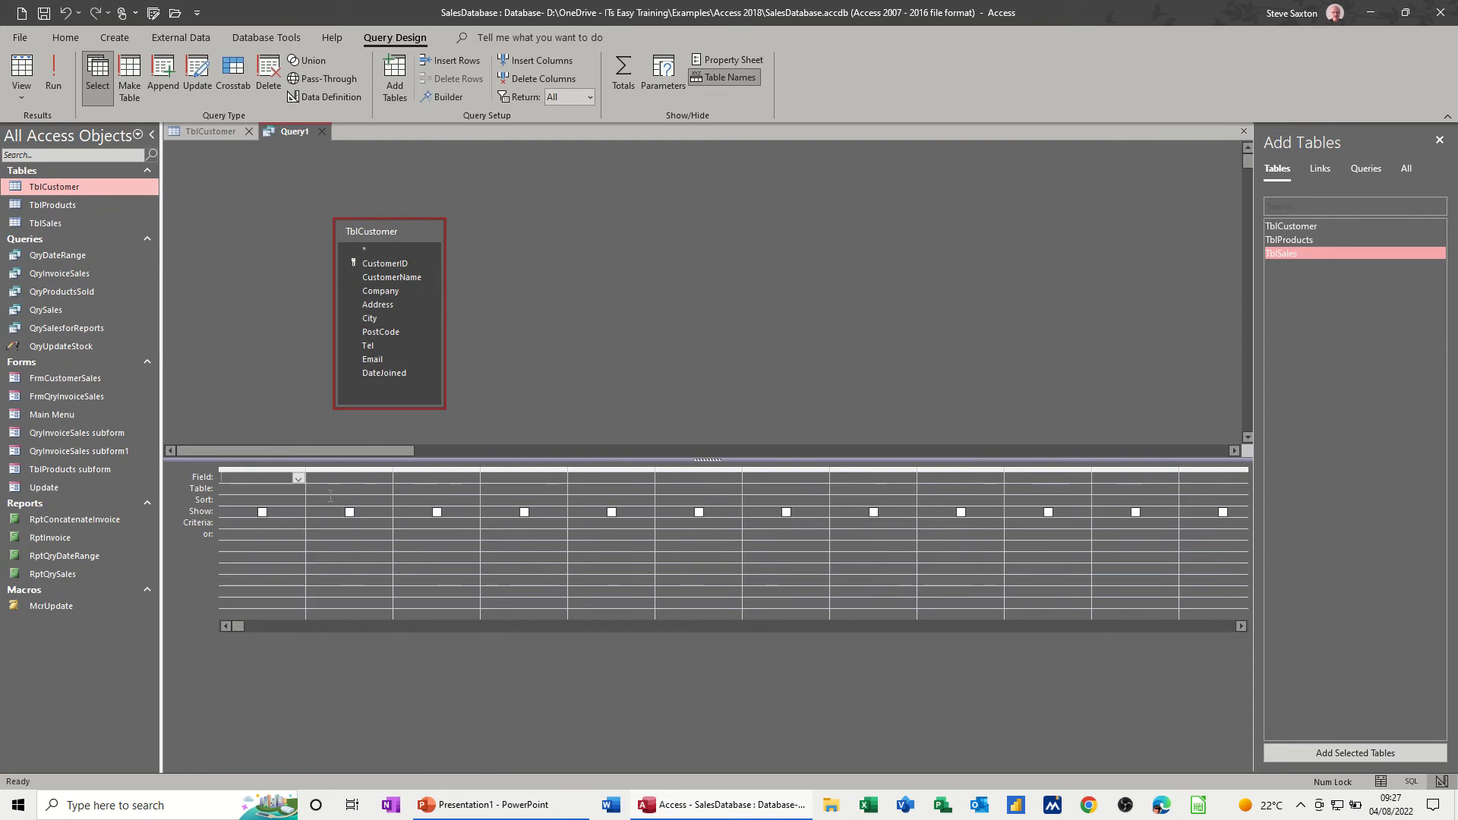
- Add every individual TblCustomer field, CustomerID through DateJoined, to the query grid and run the query before returning to its design
{"action": "double_click", "coordinate": [377, 232]}
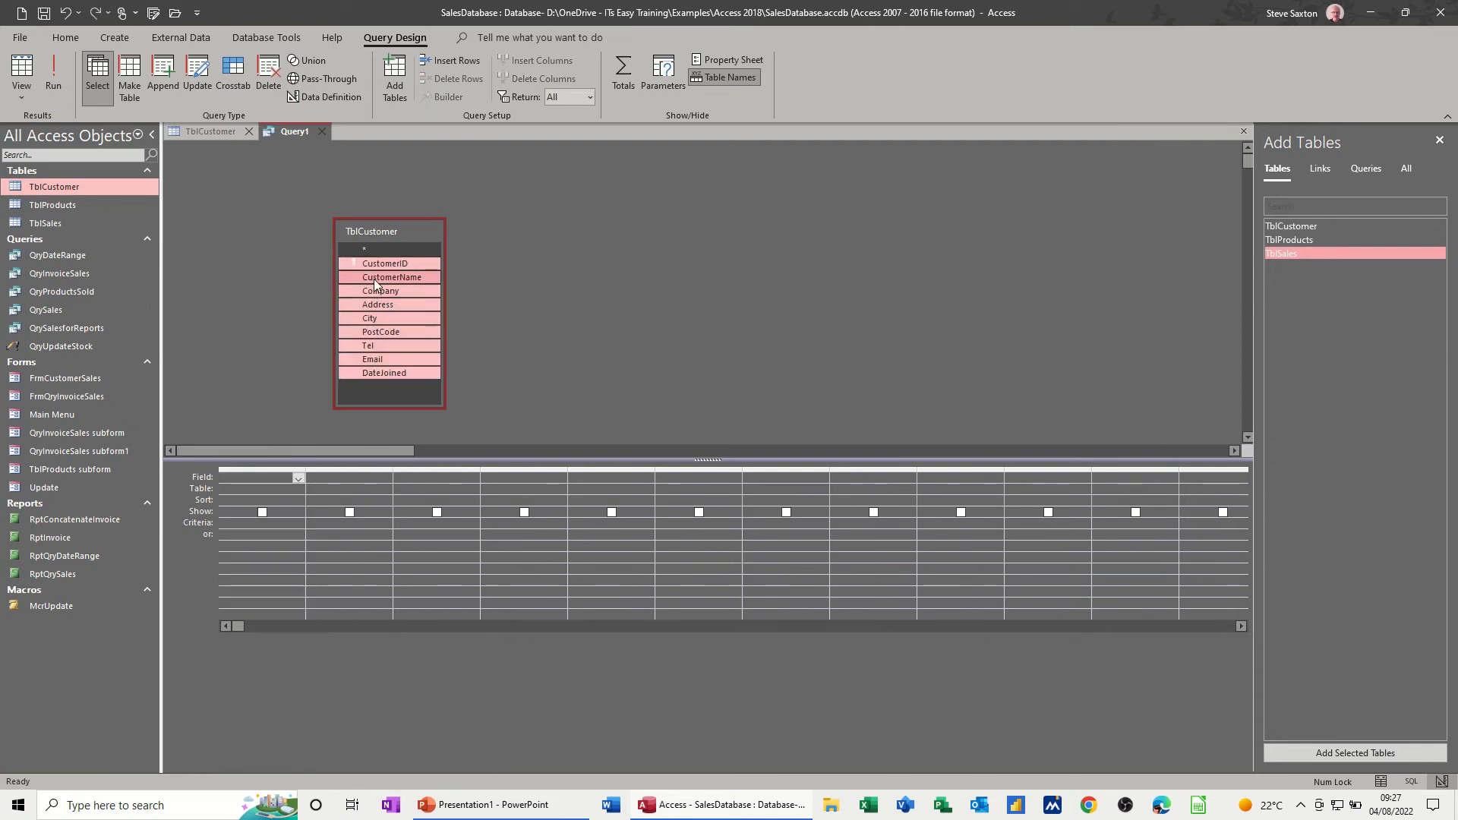
{"action": "left_click_drag", "start_coordinate": [393, 275], "coordinate": [262, 484]}
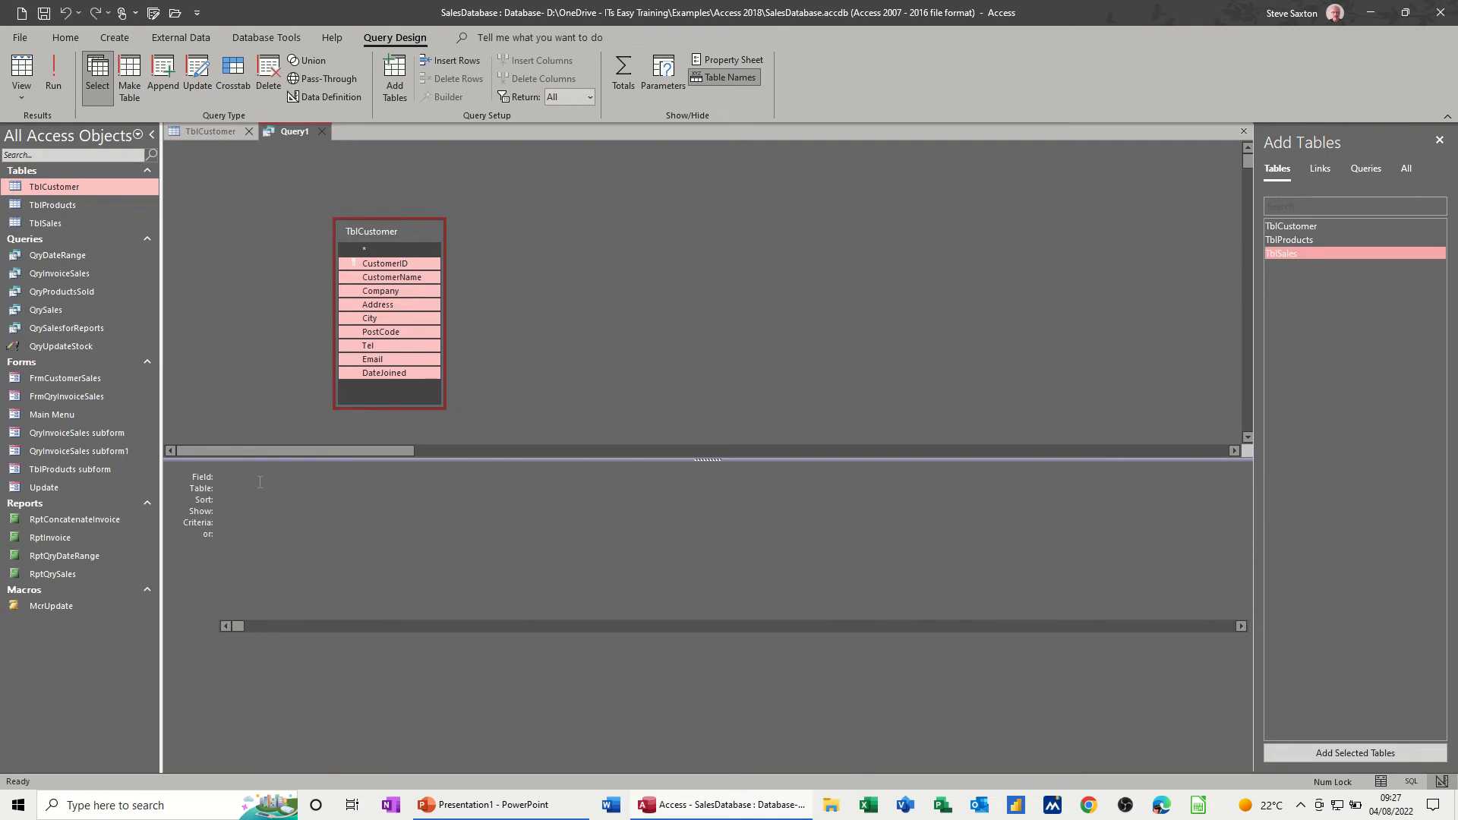
{"action": "left_click", "coordinate": [53, 75]}
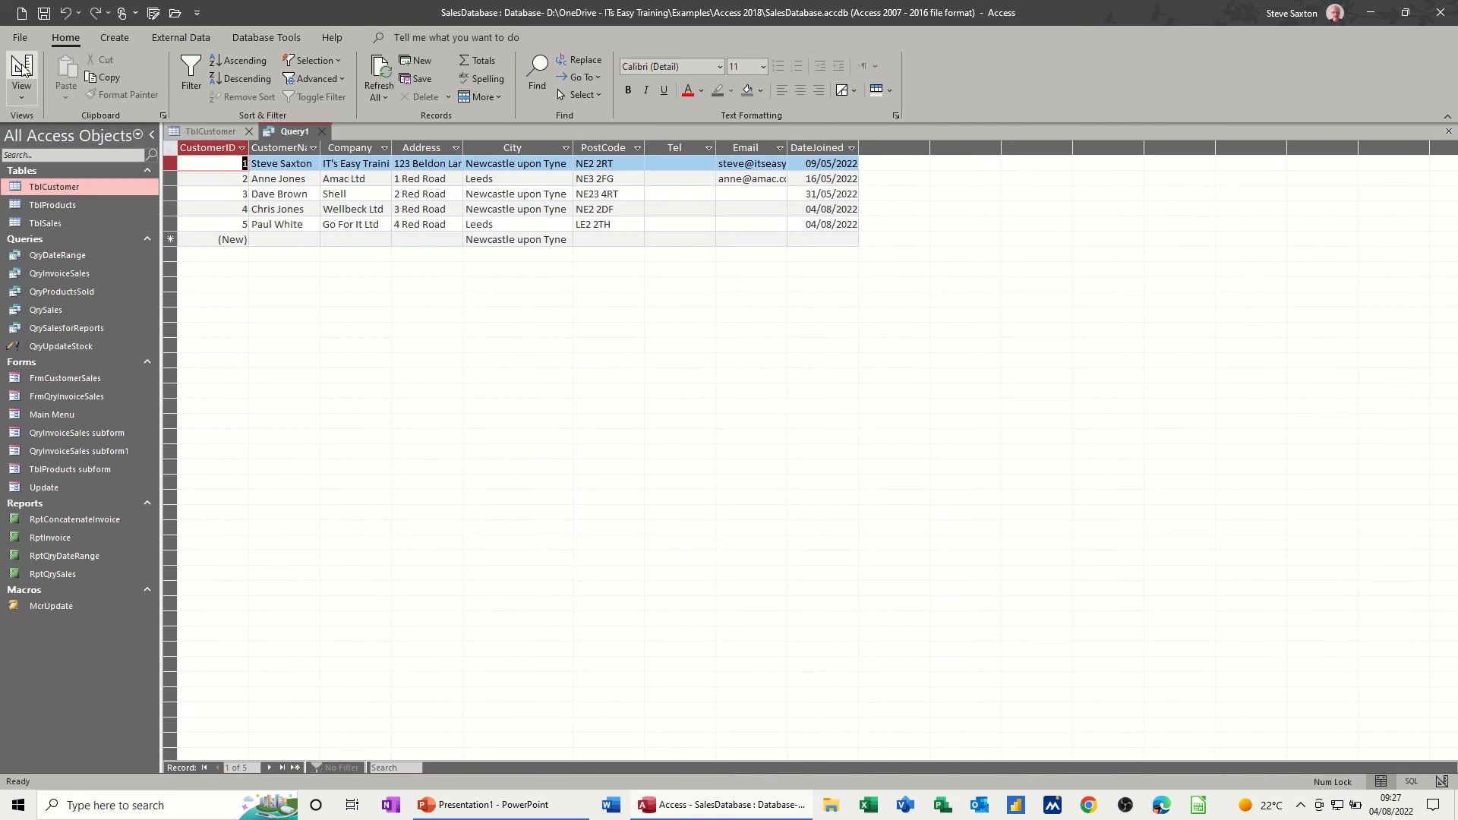
{"action": "left_click", "coordinate": [21, 73]}
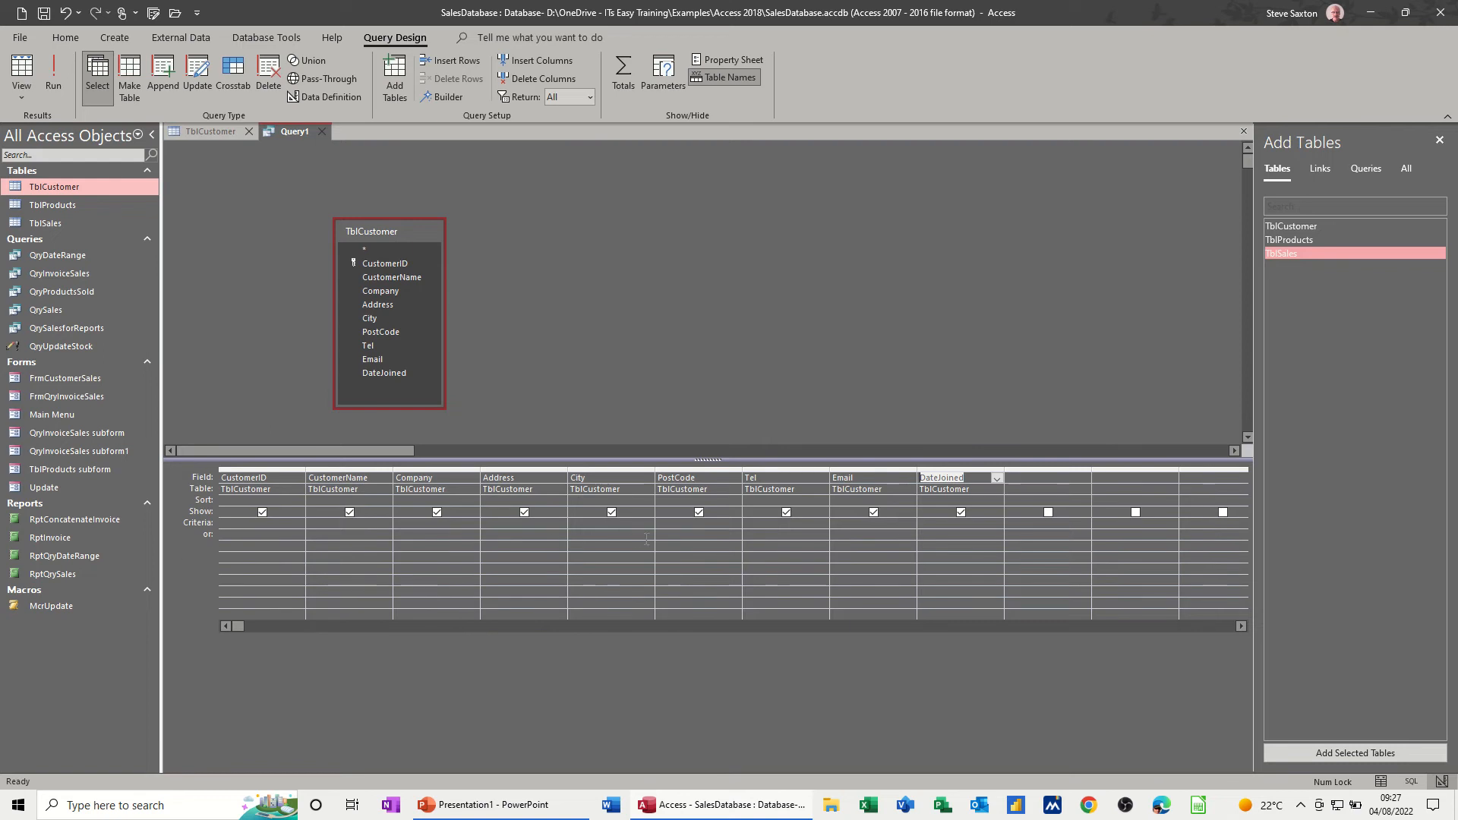
- Filter the visible City field with the criteria "Leeds" and run the query
{"action": "left_click", "coordinate": [575, 524]}
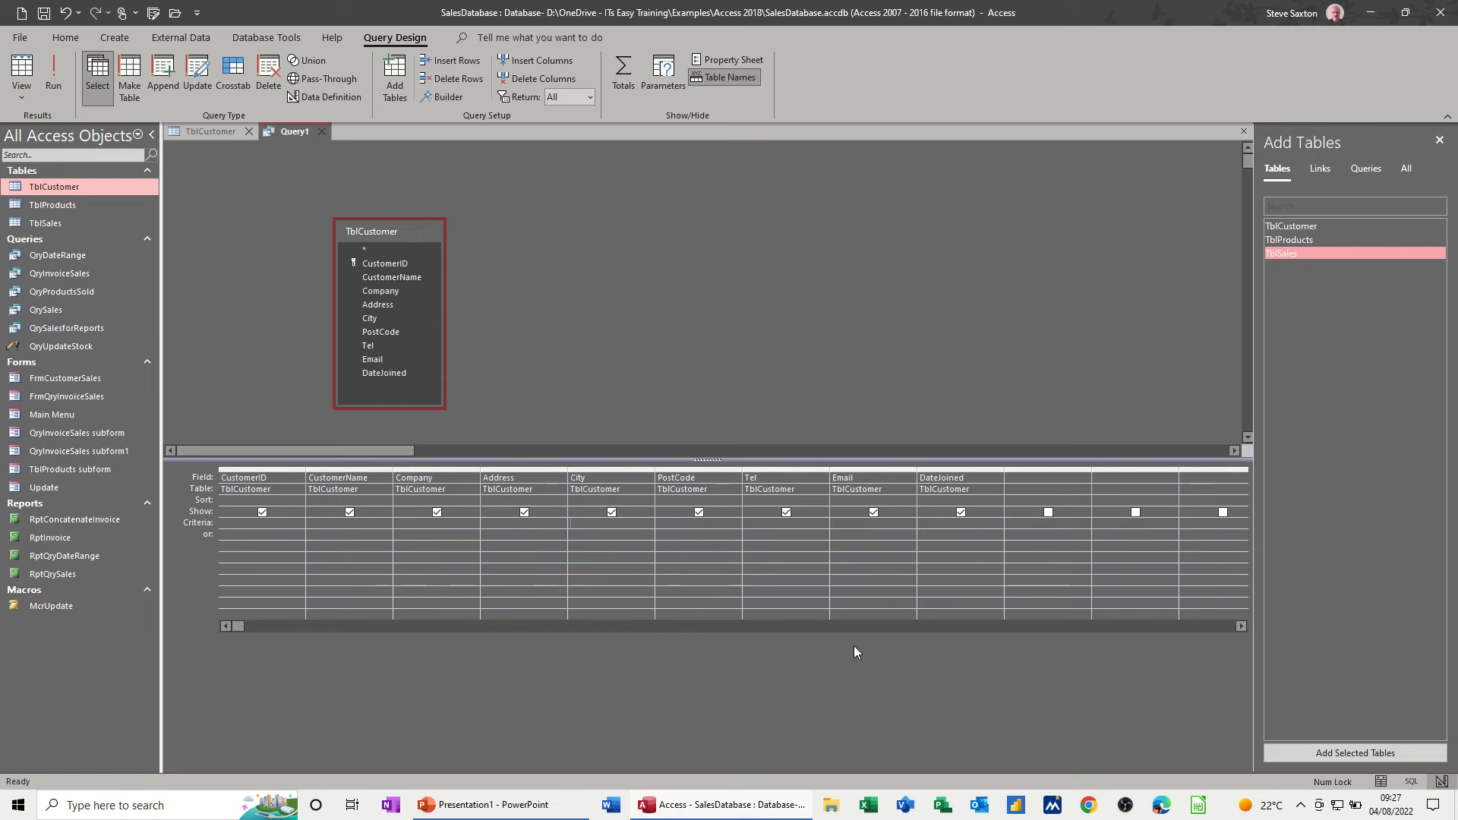
{"action": "type", "text": "Leeds"}
{"action": "left_click", "coordinate": [619, 534]}
{"action": "left_click", "coordinate": [53, 76]}
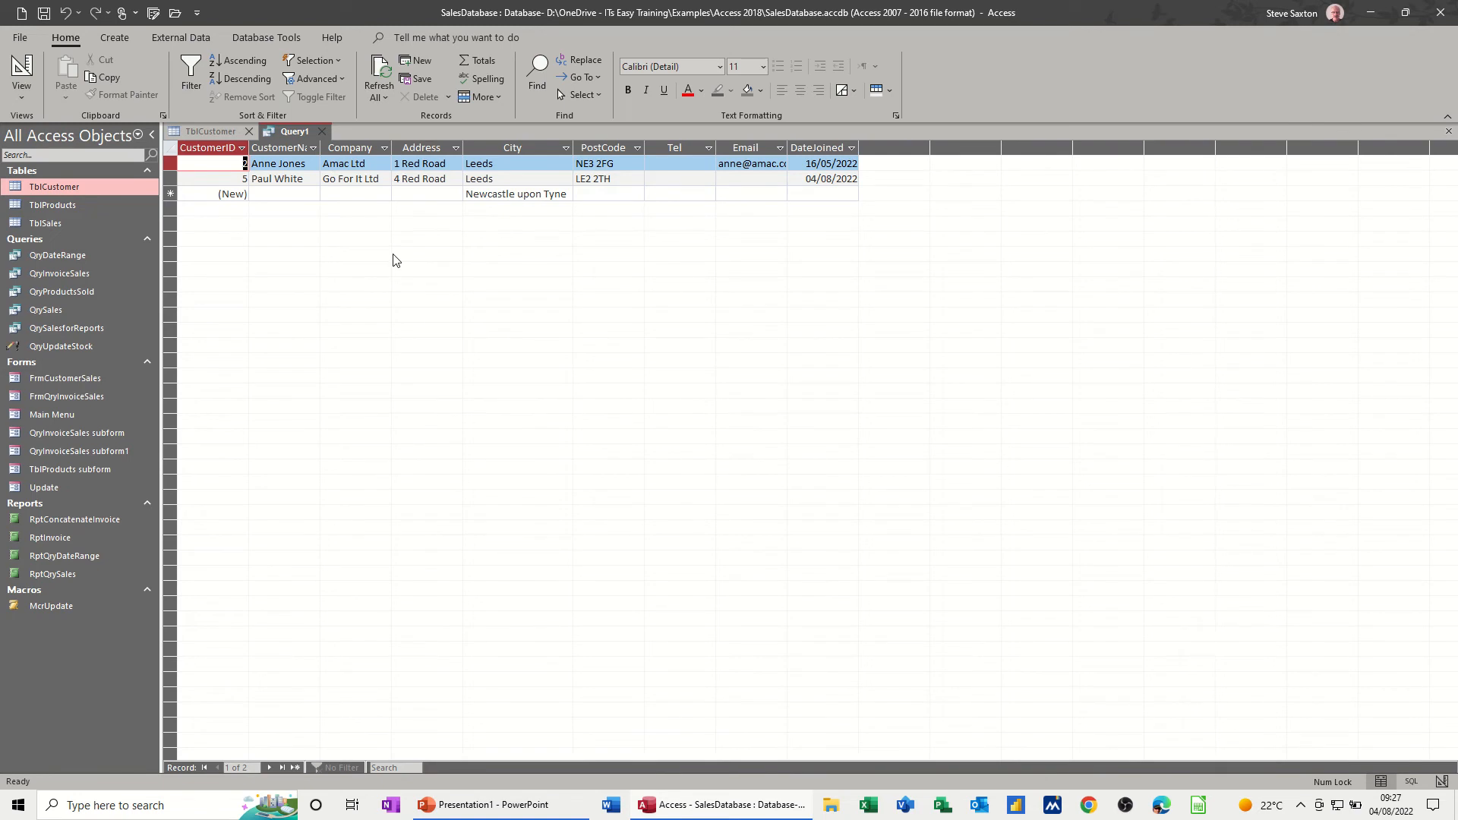
- Save the query as QryTblCustomersLeeds and close it
{"action": "key", "text": "ctrl+s"}
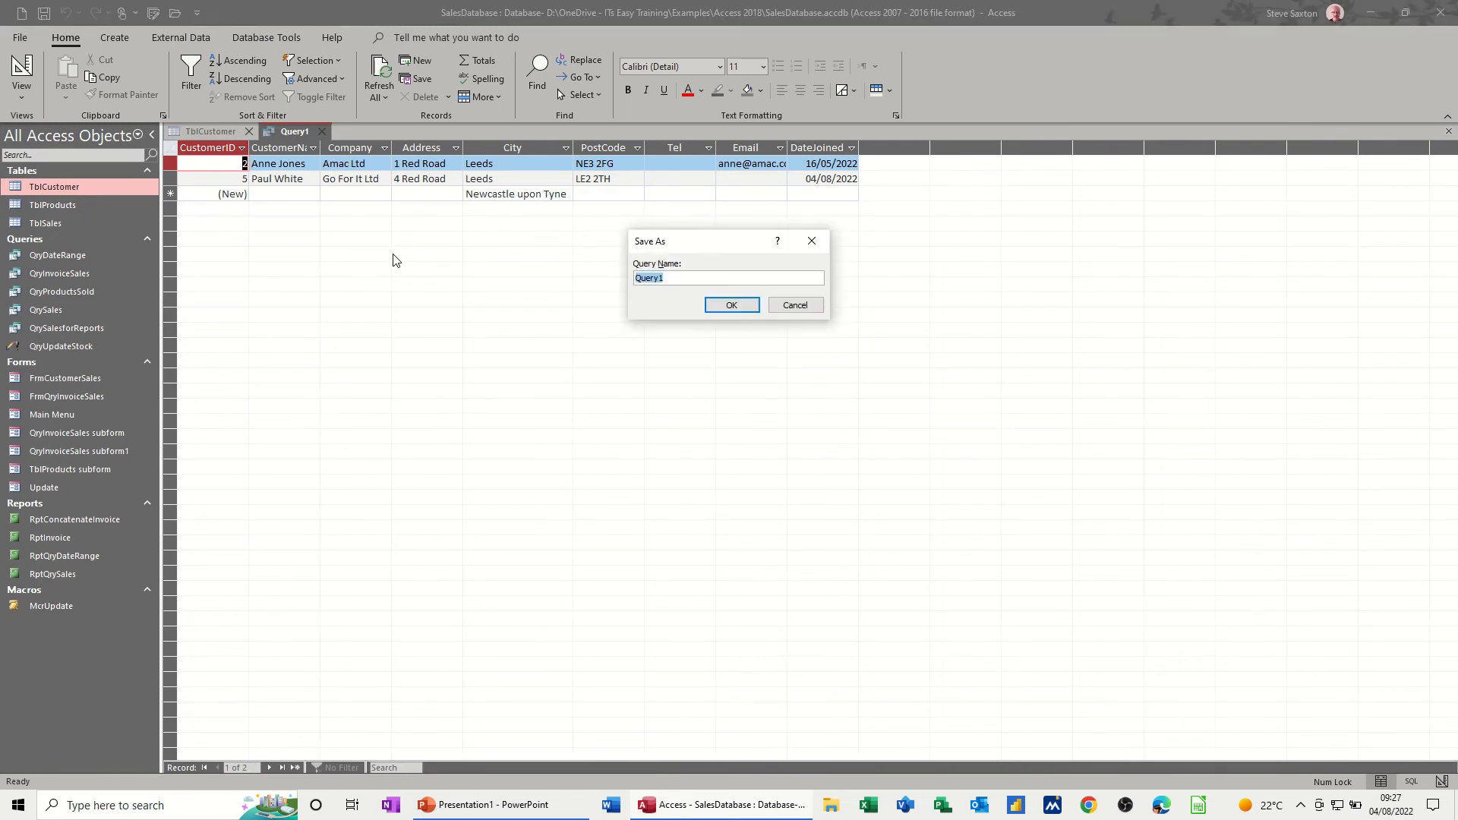
{"action": "type", "text": "Q"}
{"action": "type", "text": "ryTblCustomersLeeds"}
{"action": "left_click", "coordinate": [729, 307]}
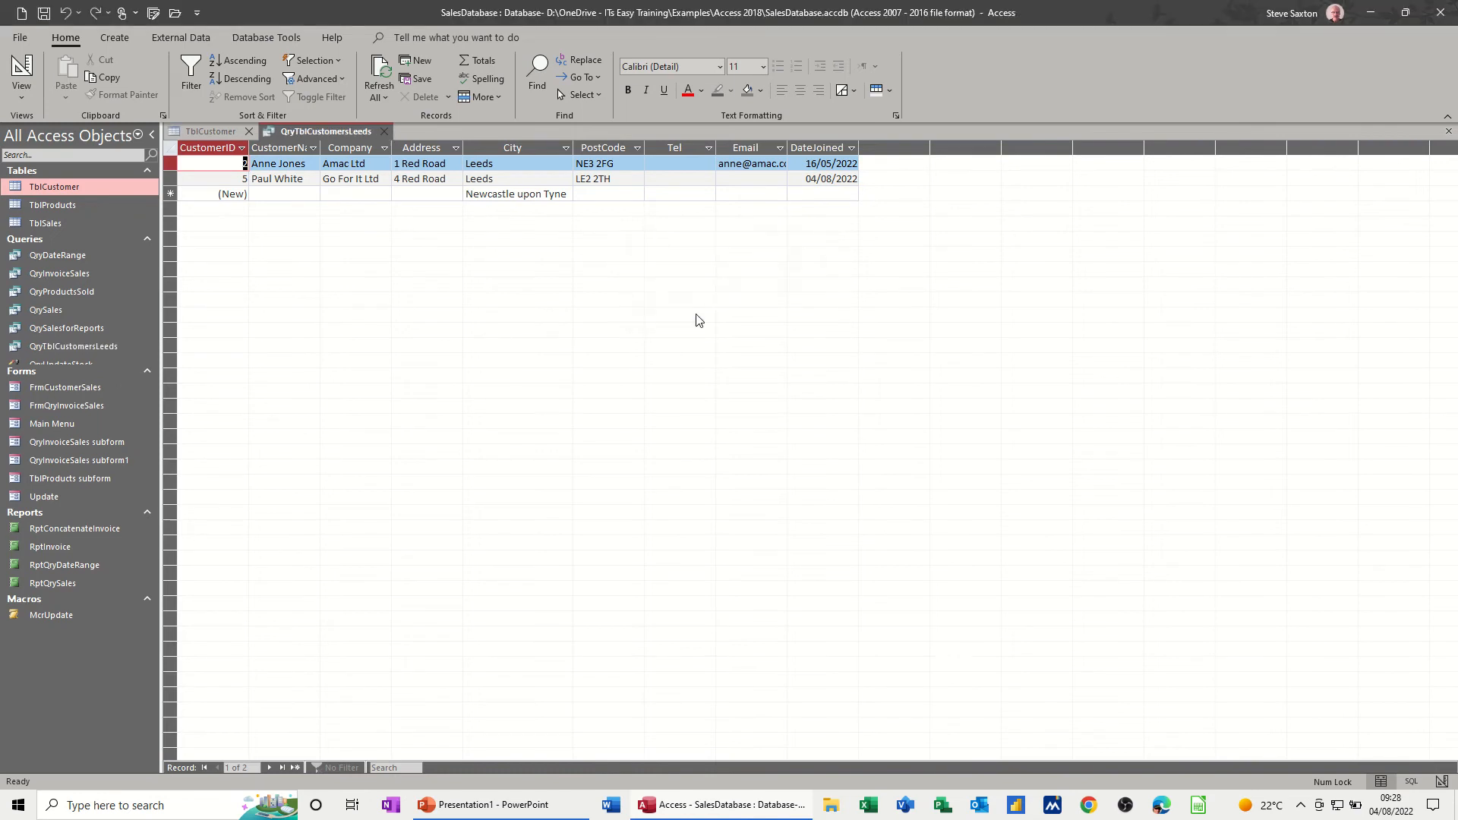
{"action": "left_click", "coordinate": [386, 132]}
- Set the City of customer ID 3 to Leeds in TblCustomer and close the table, saving its design changes
{"action": "left_click", "coordinate": [249, 131]}
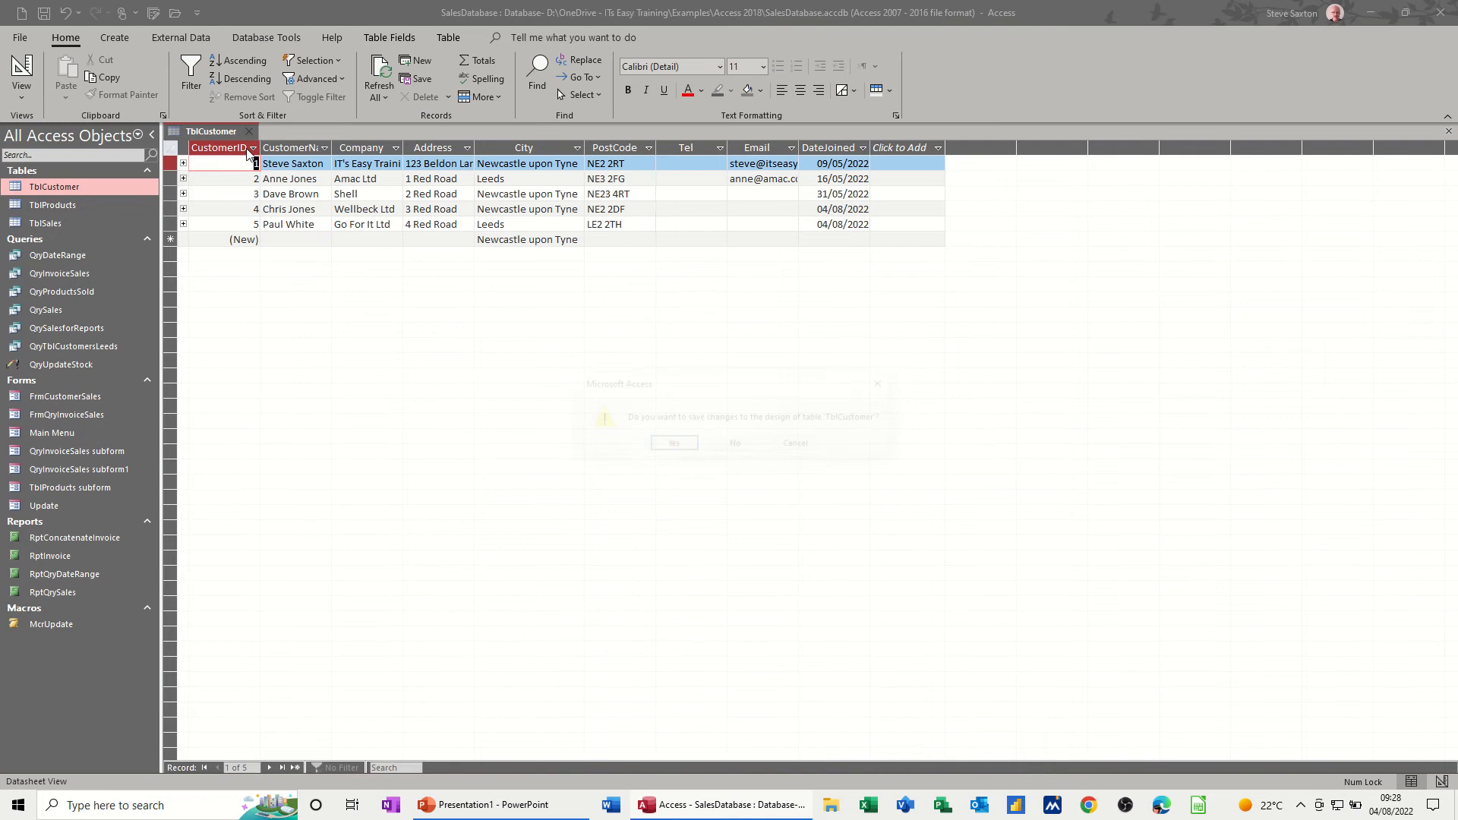
{"action": "left_click", "coordinate": [793, 447]}
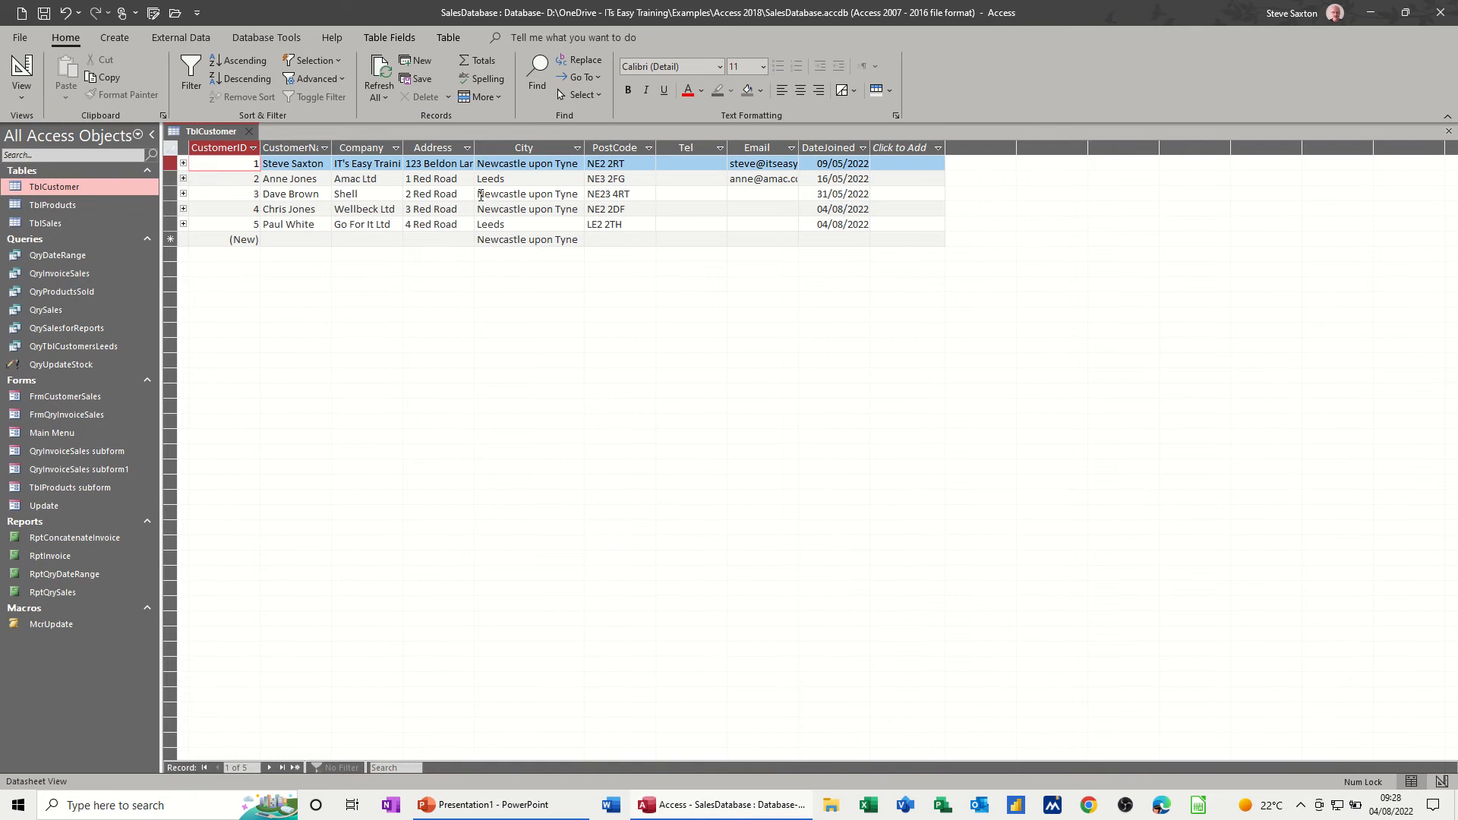
{"action": "left_click", "coordinate": [481, 196]}
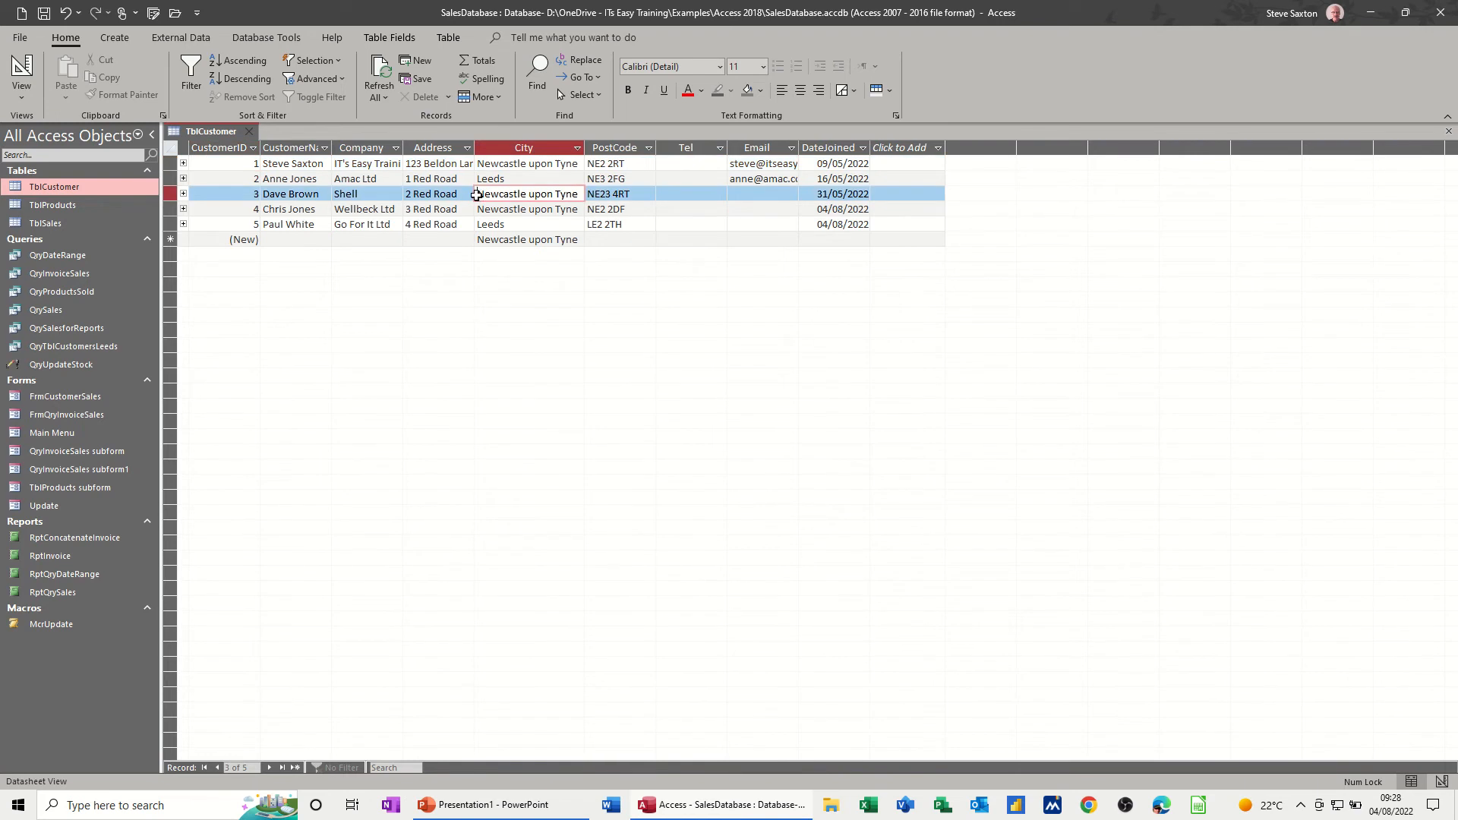
{"action": "left_click", "coordinate": [477, 195]}
{"action": "type", "text": "Leeds"}
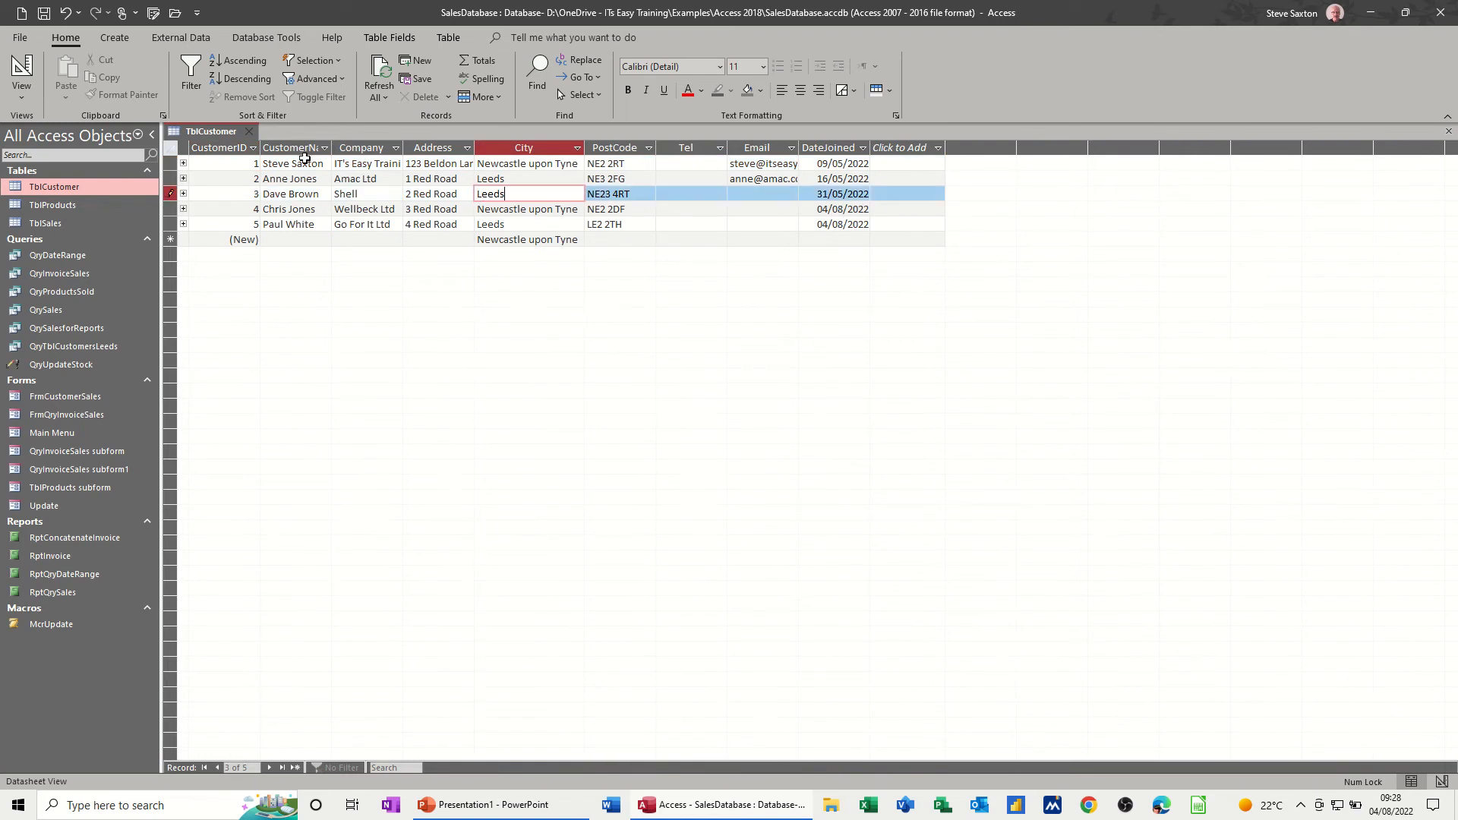
{"action": "left_click", "coordinate": [249, 132]}
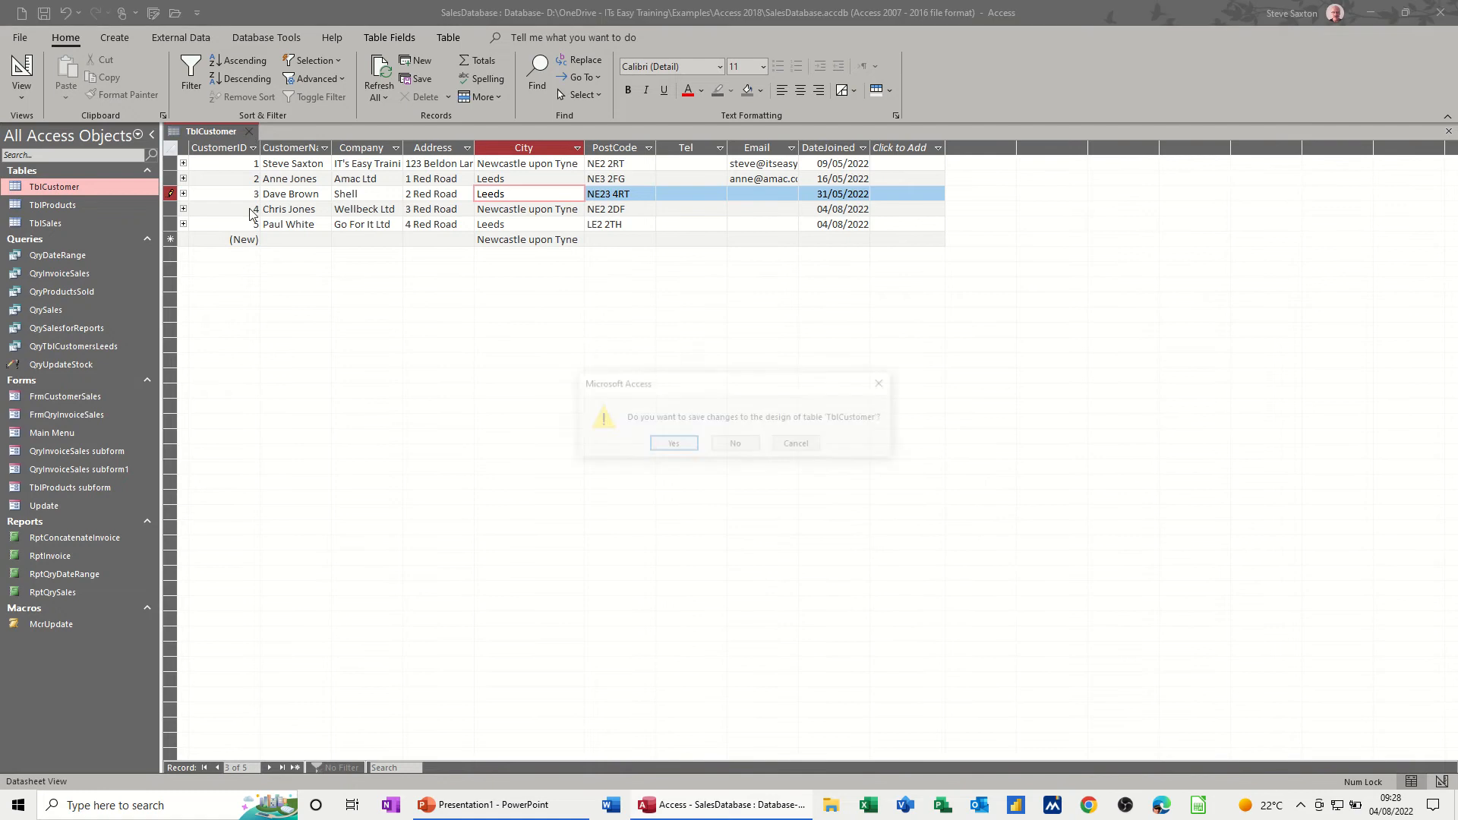
{"action": "left_click", "coordinate": [670, 446]}
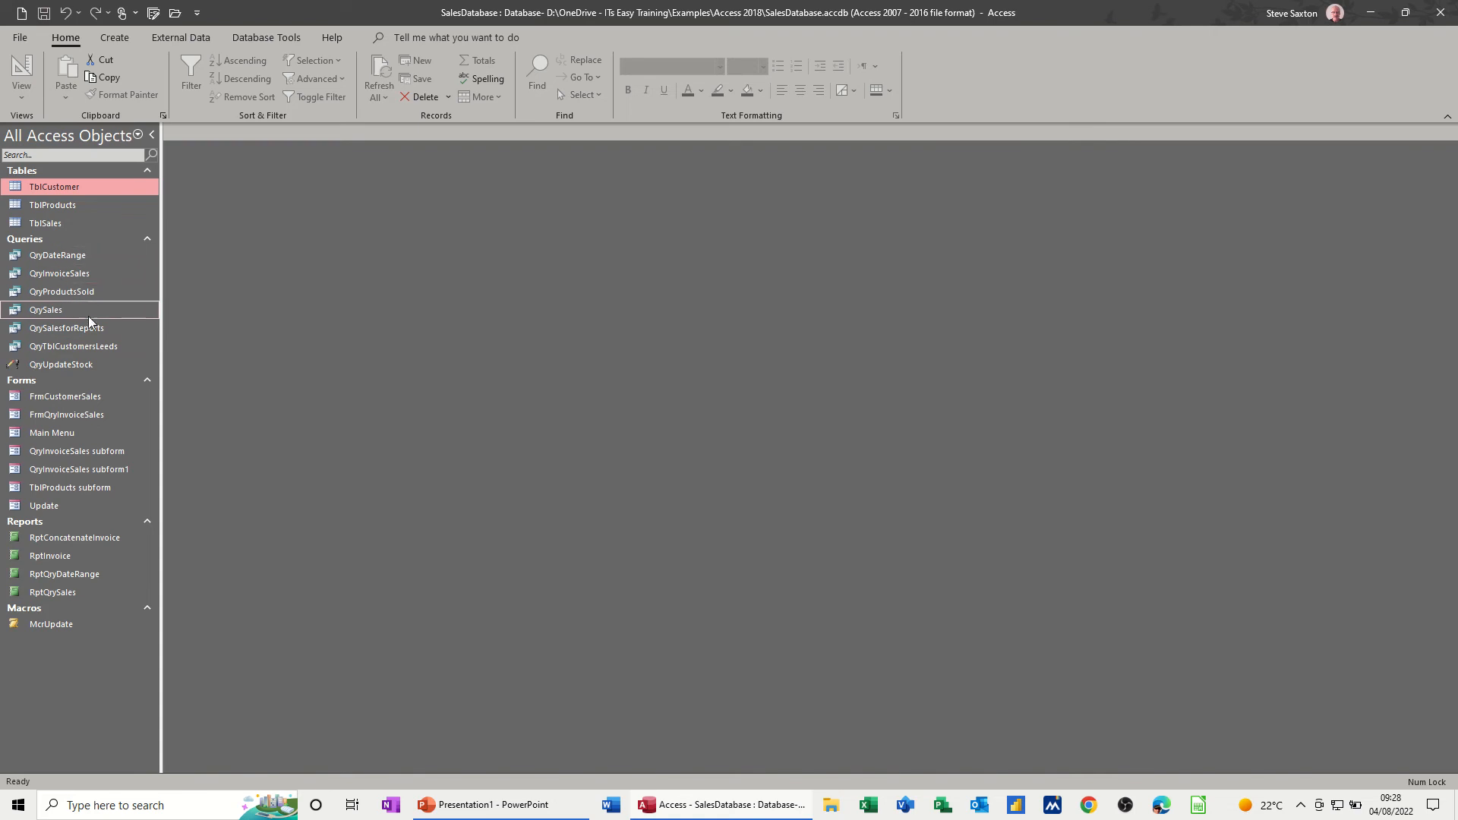
- Review the records in QryTblCustomersLeeds, close it, and create a basic report from that query
{"action": "double_click", "coordinate": [84, 347]}
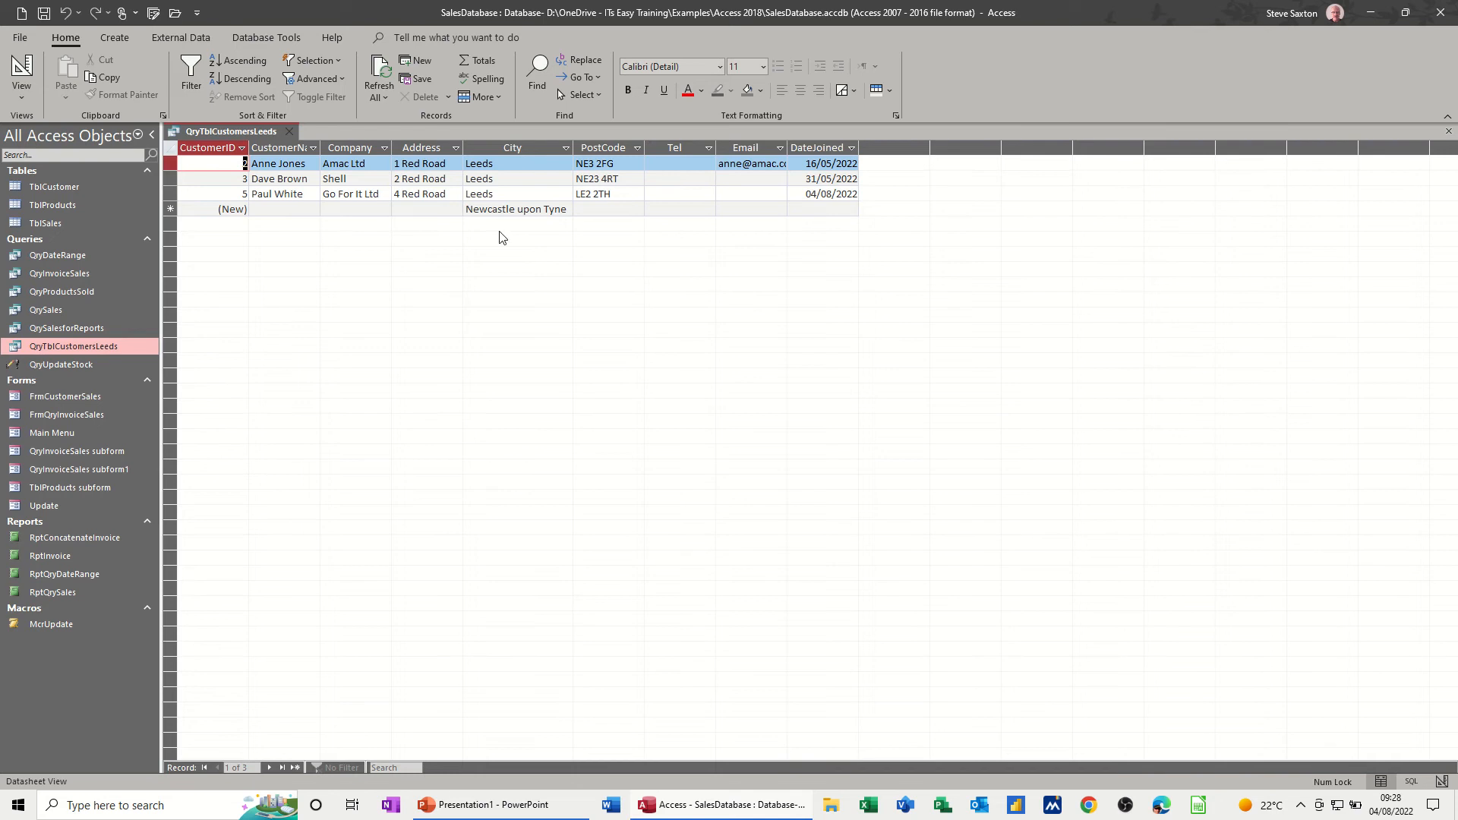
{"action": "left_click", "coordinate": [289, 131]}
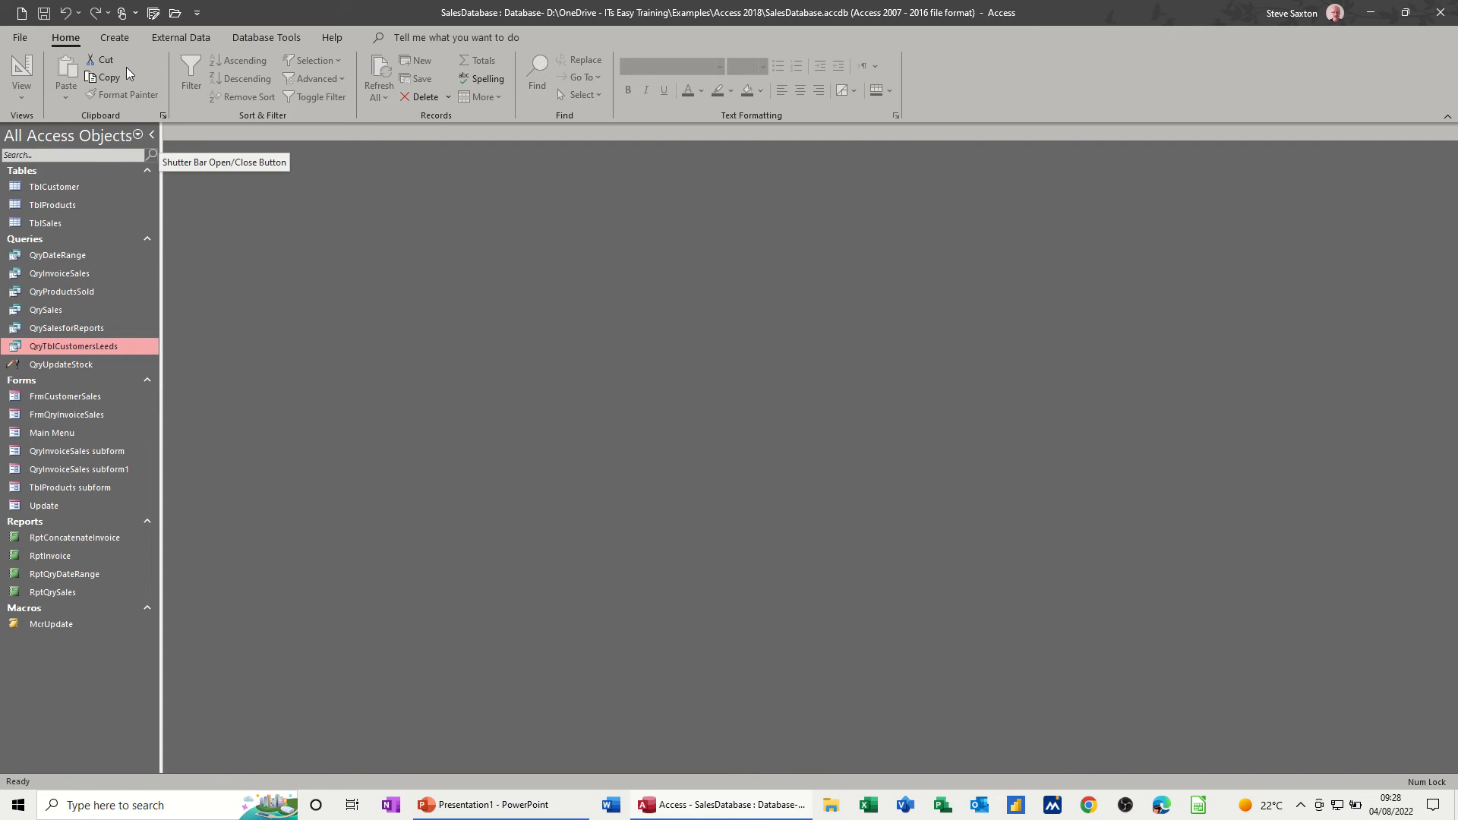
{"action": "left_click", "coordinate": [117, 38]}
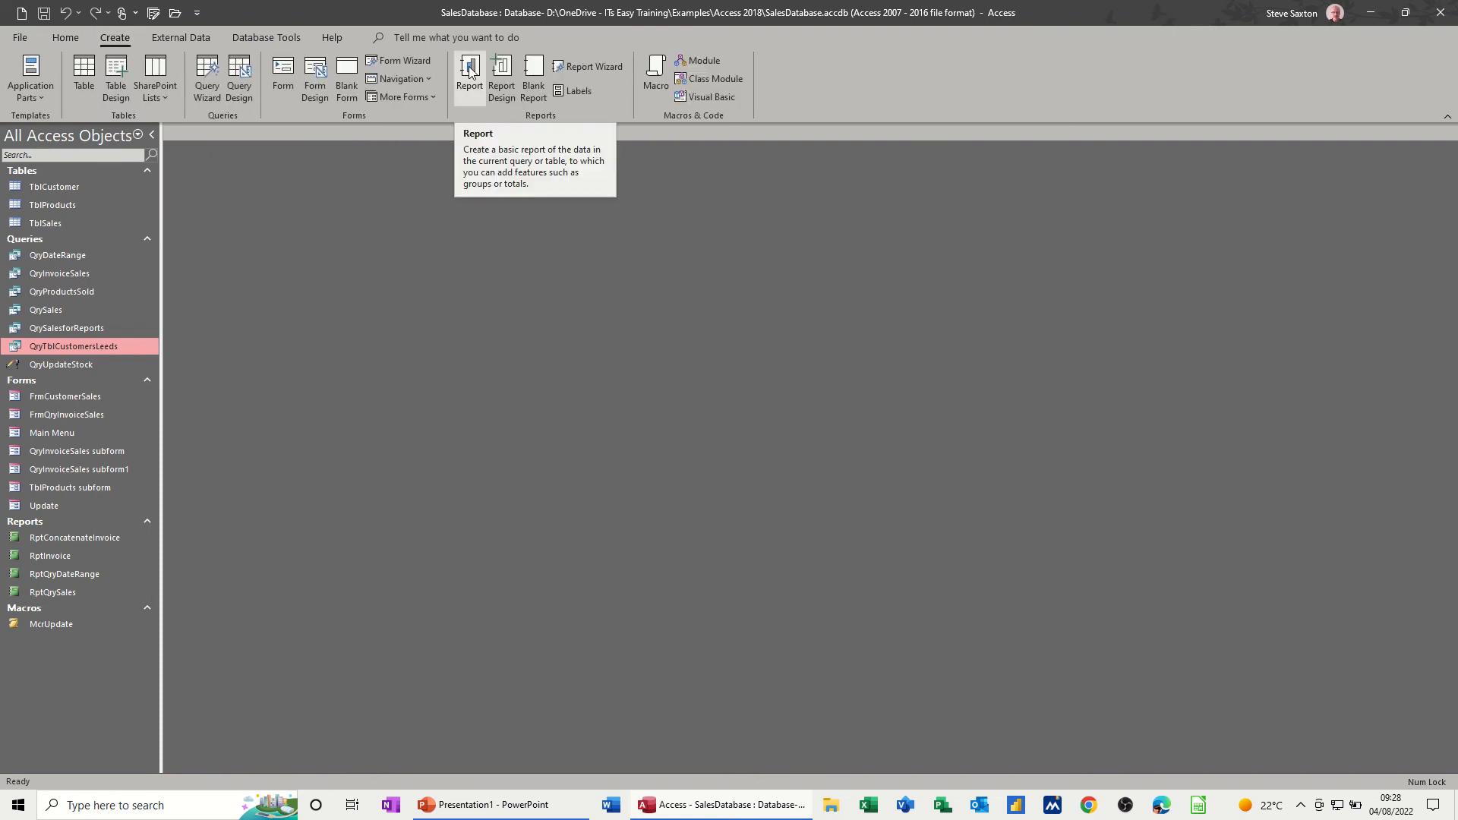
{"action": "left_click", "coordinate": [470, 71]}
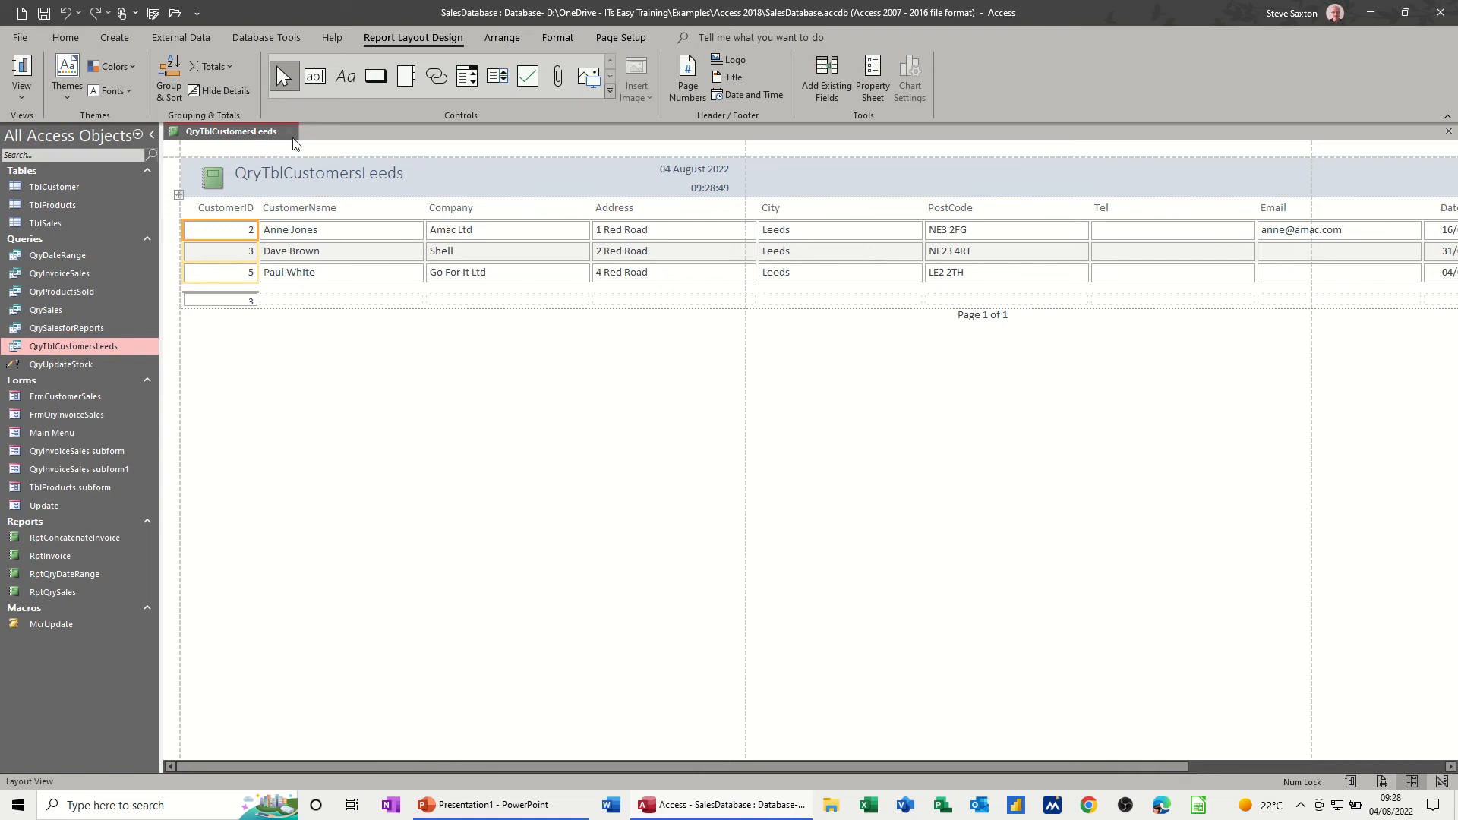
- Close the new report, saving it as RptQryTblCustomersLeeds
{"action": "left_click", "coordinate": [290, 131]}
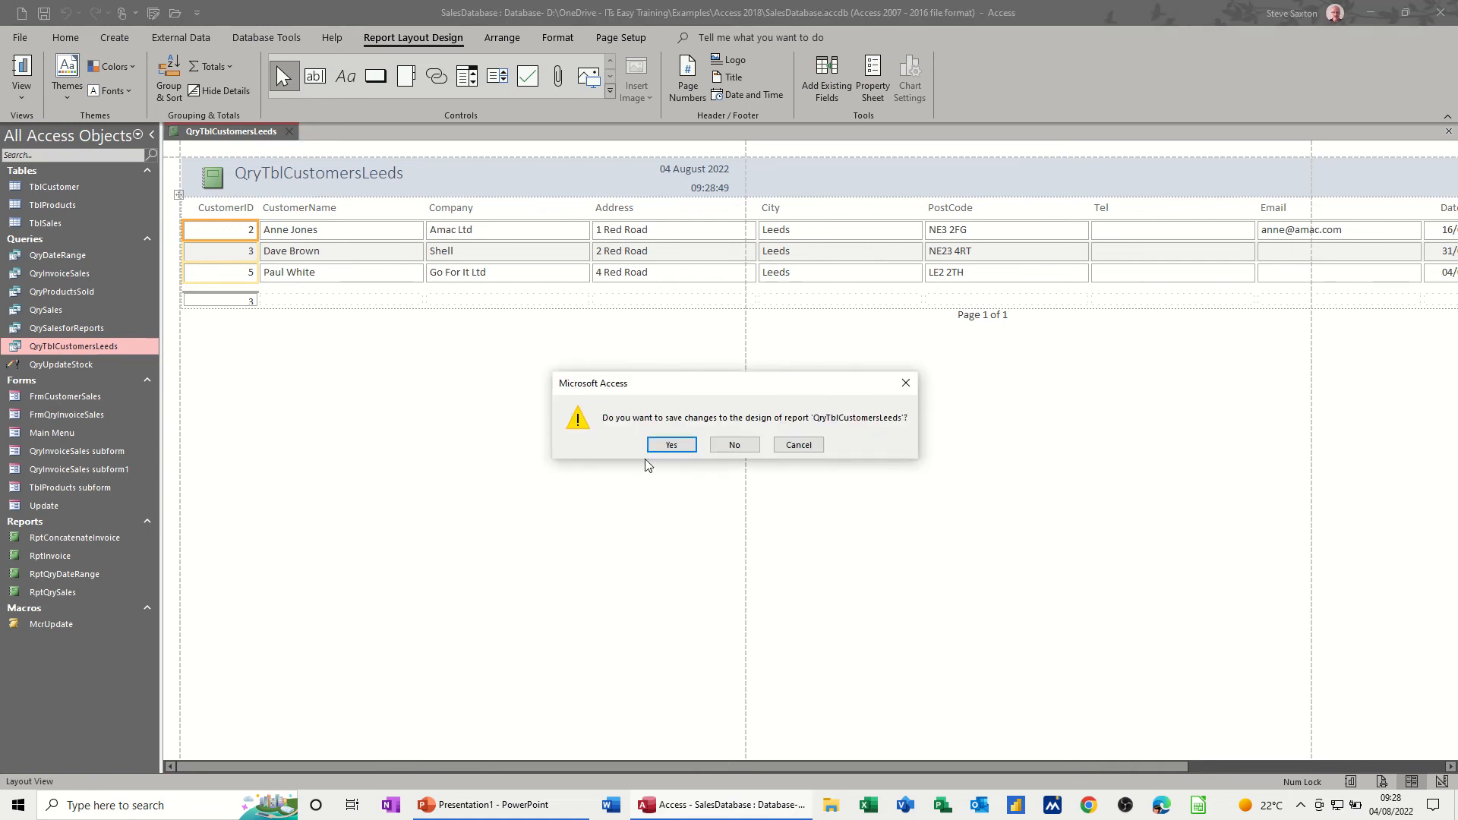
{"action": "left_click", "coordinate": [662, 447]}
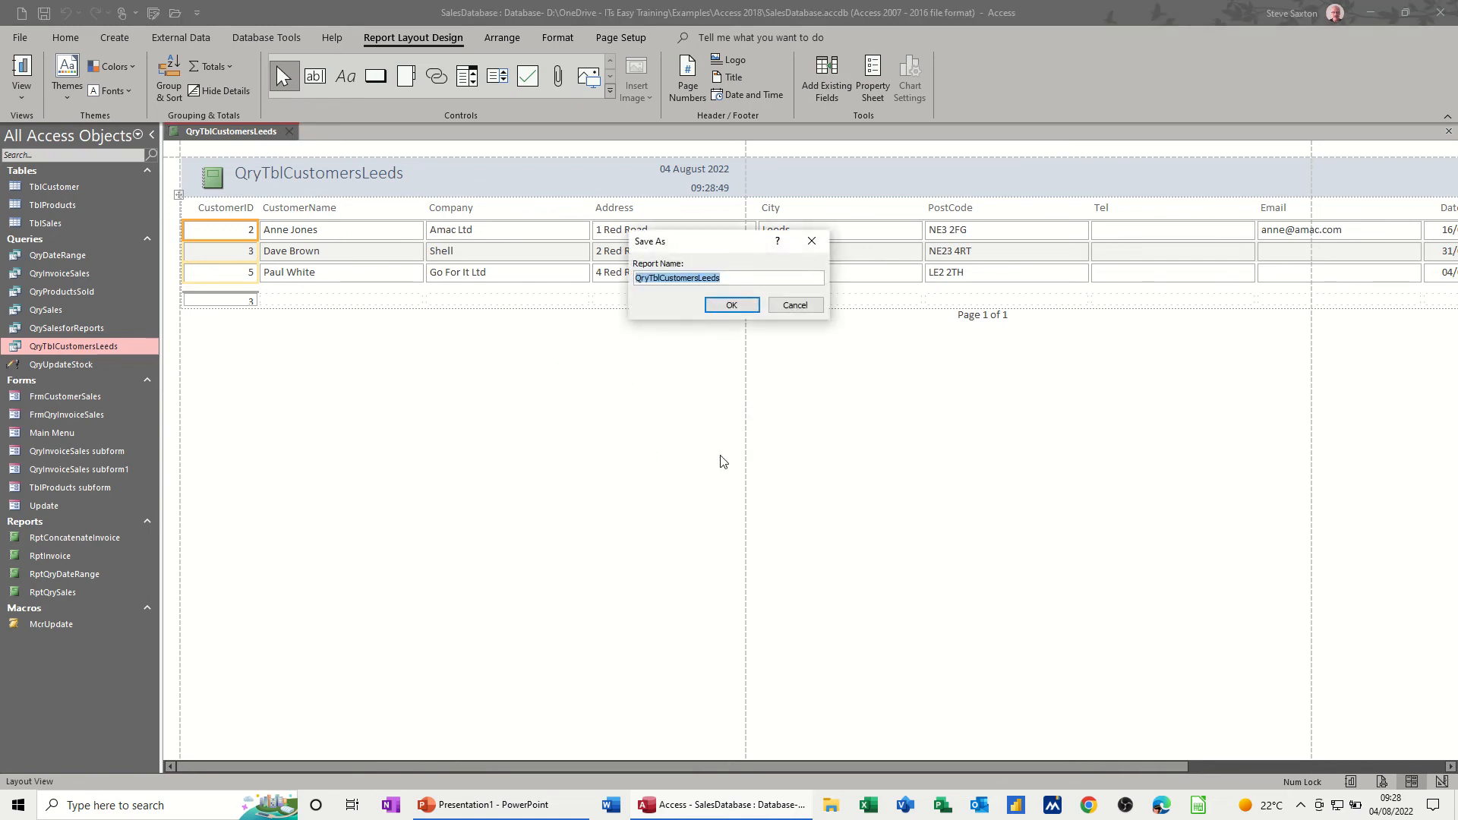
{"action": "left_click", "coordinate": [637, 278]}
{"action": "type", "text": "Rpt"}
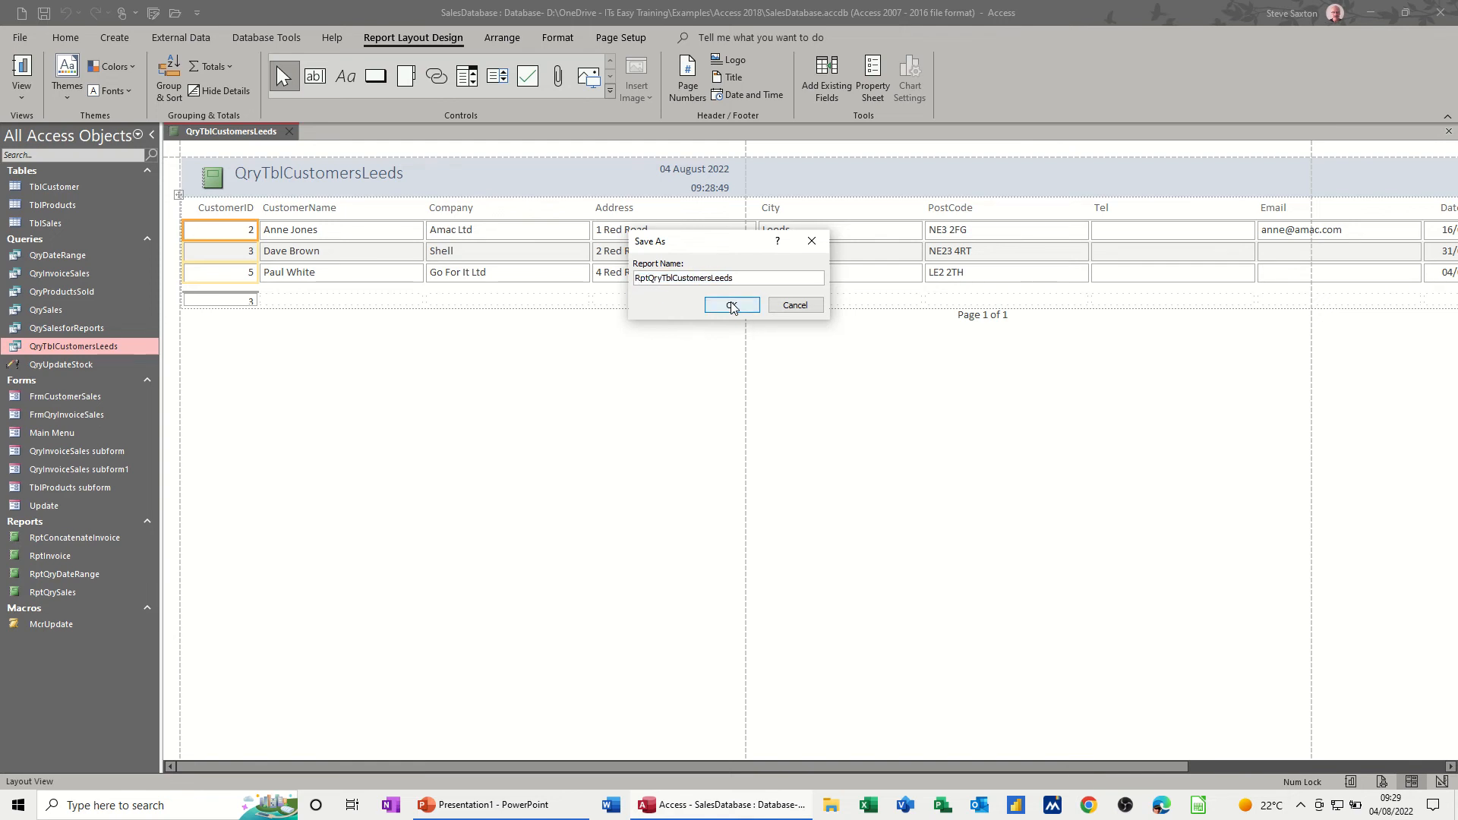
{"action": "key", "text": "Return"}
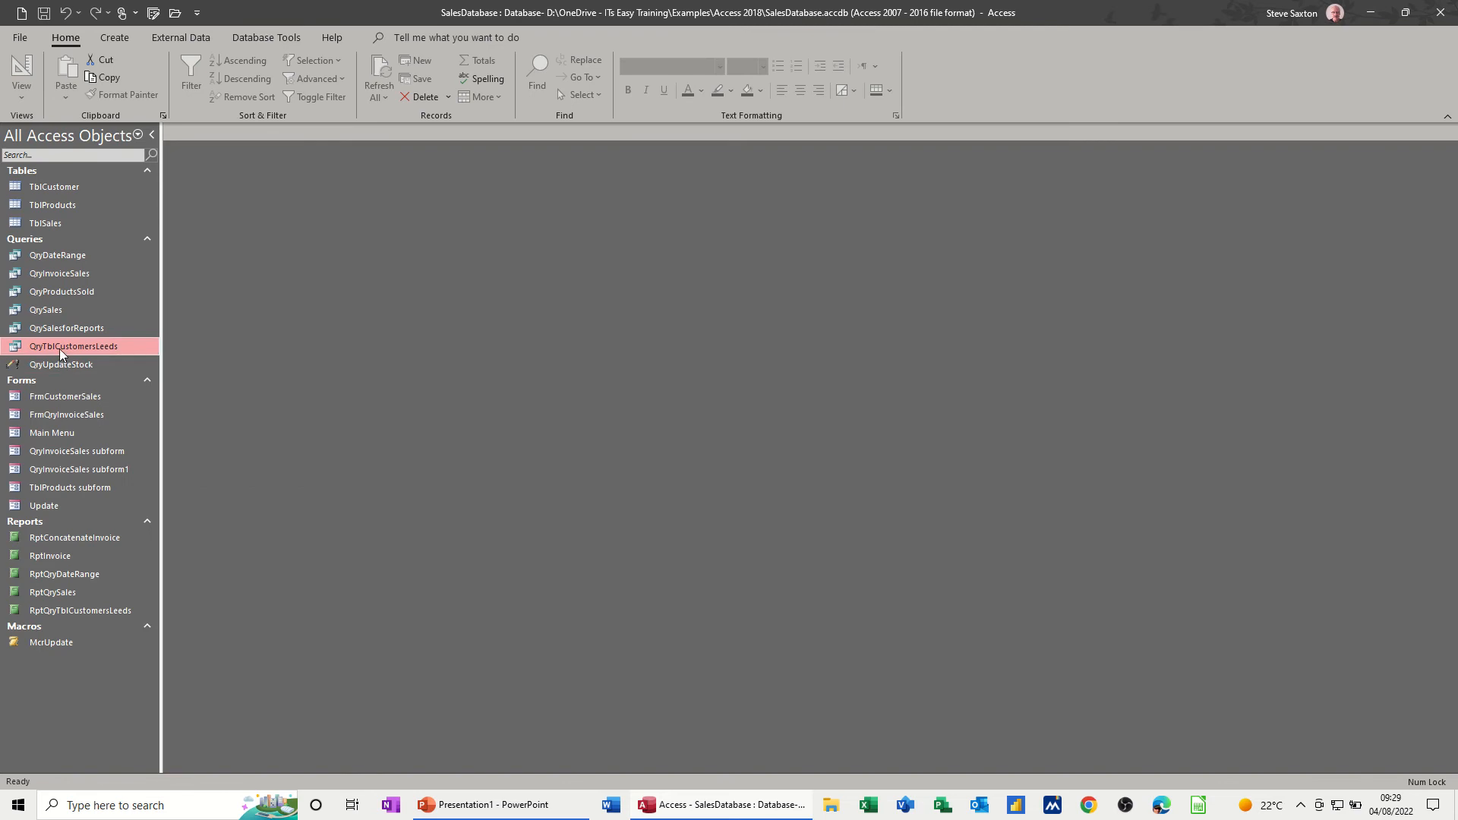
- Open TblCustomer and set the City of customer ID 5 to Bradford
{"action": "double_click", "coordinate": [79, 189]}
{"action": "double_click", "coordinate": [492, 224]}
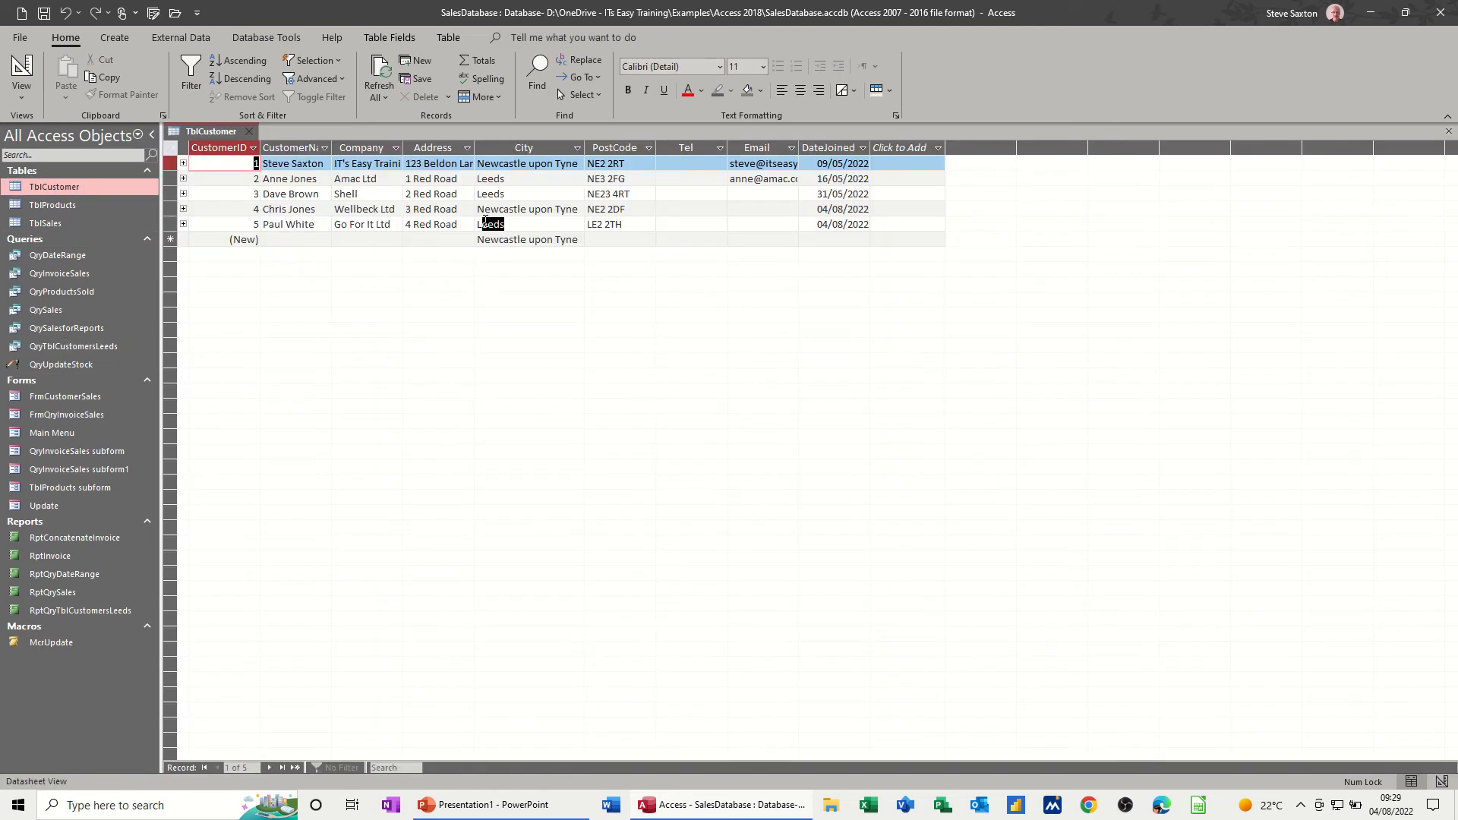
{"action": "type", "text": "B"}
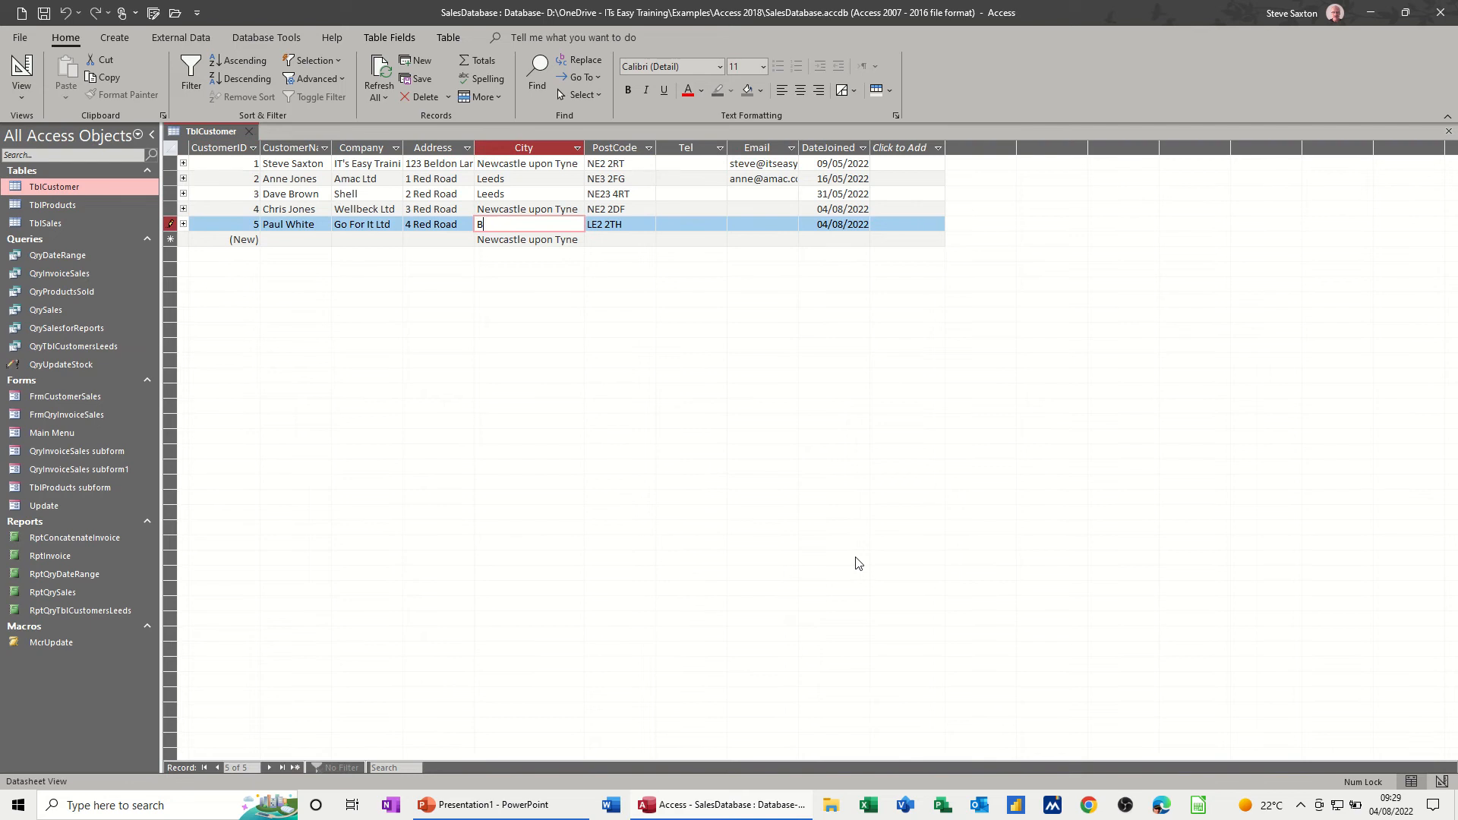
{"action": "type", "text": "radford"}
{"action": "left_click", "coordinate": [394, 224]}
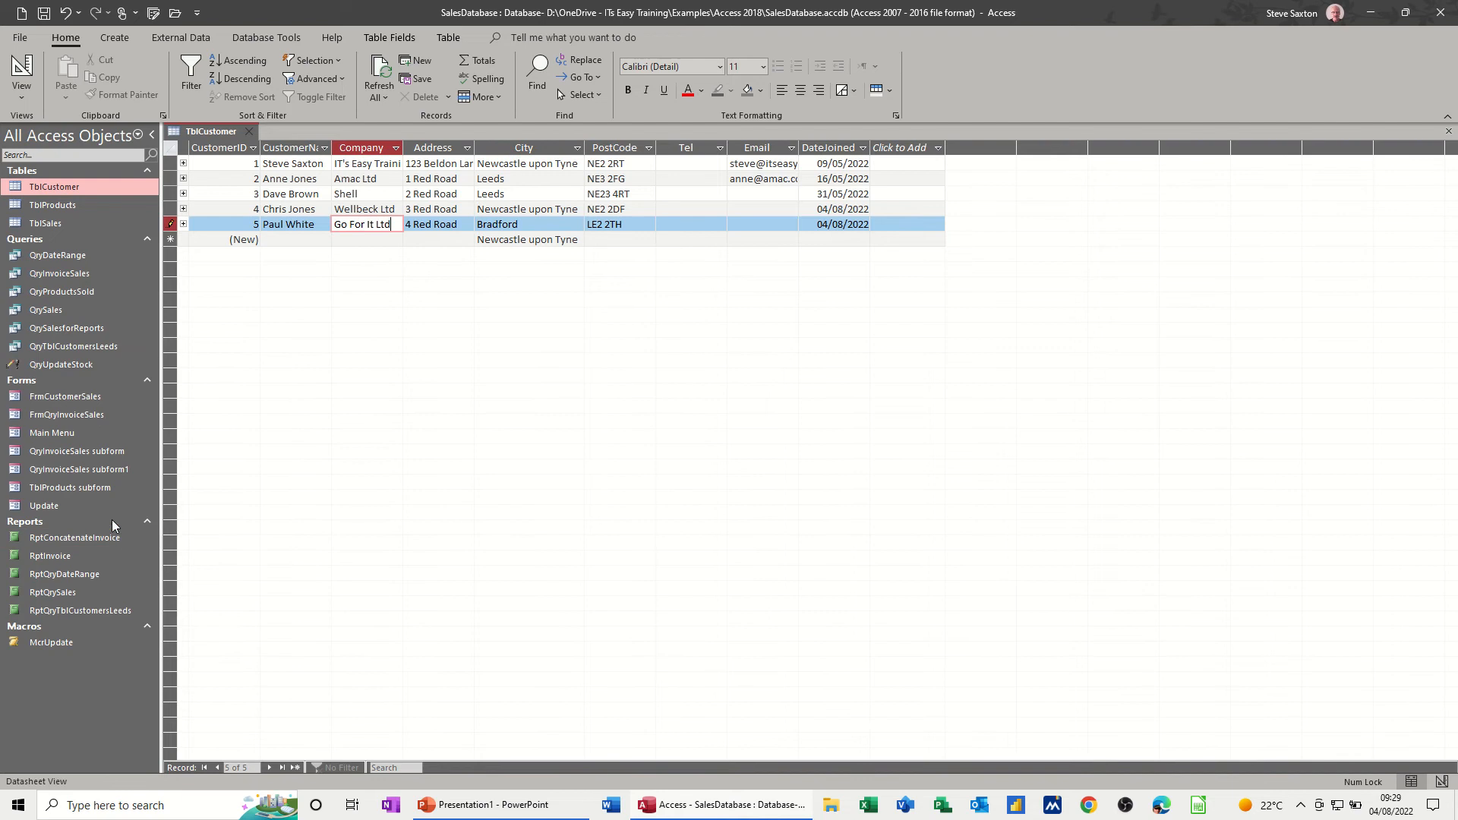
- View RptQryTblCustomersLeeds, commit the edited record in TblCustomer by moving to another row, close both objects, and reopen the report
{"action": "double_click", "coordinate": [78, 612]}
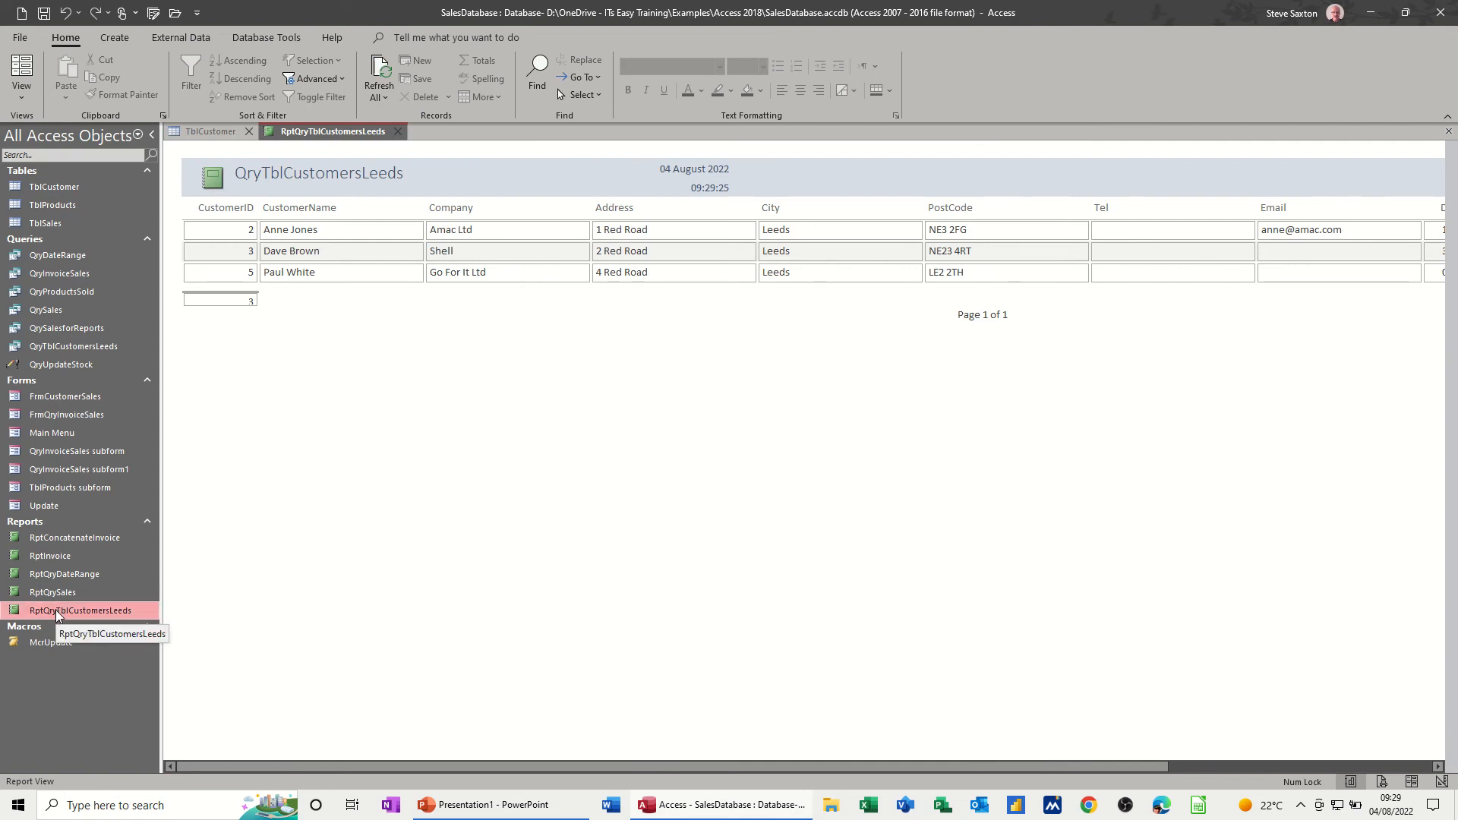
{"action": "double_click", "coordinate": [65, 186]}
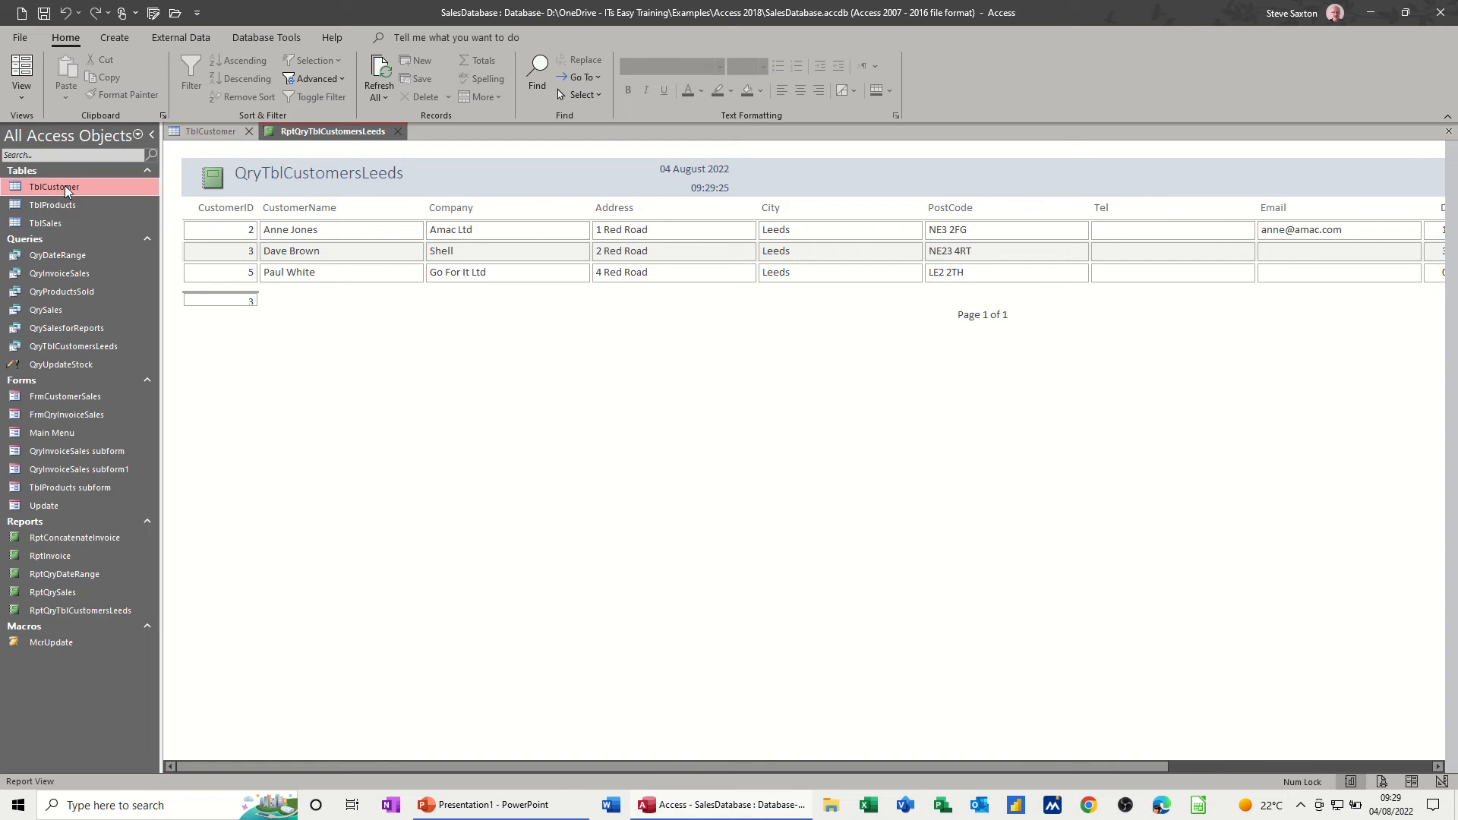
{"action": "left_click", "coordinate": [566, 183]}
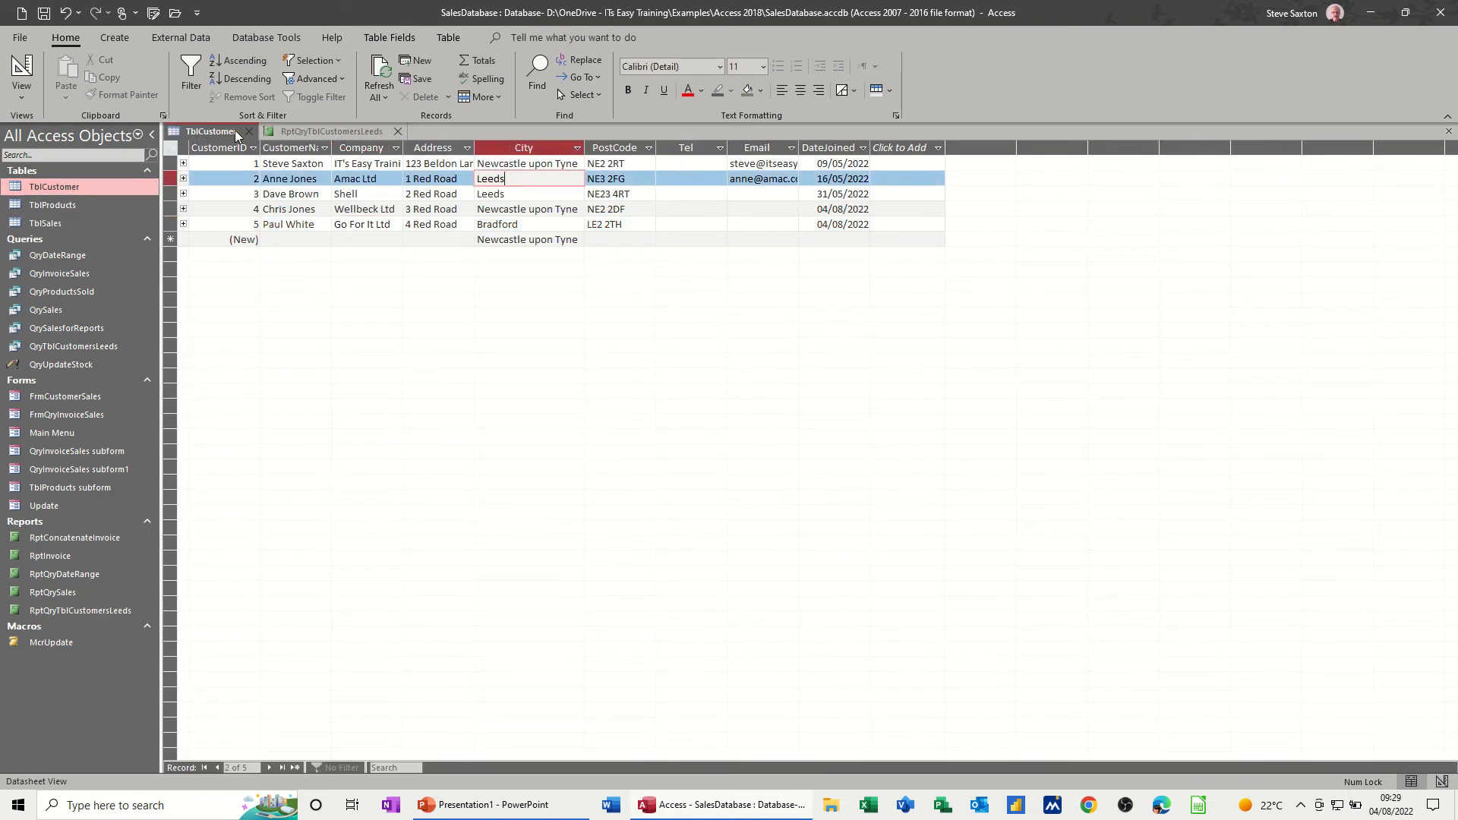
{"action": "left_click", "coordinate": [400, 132]}
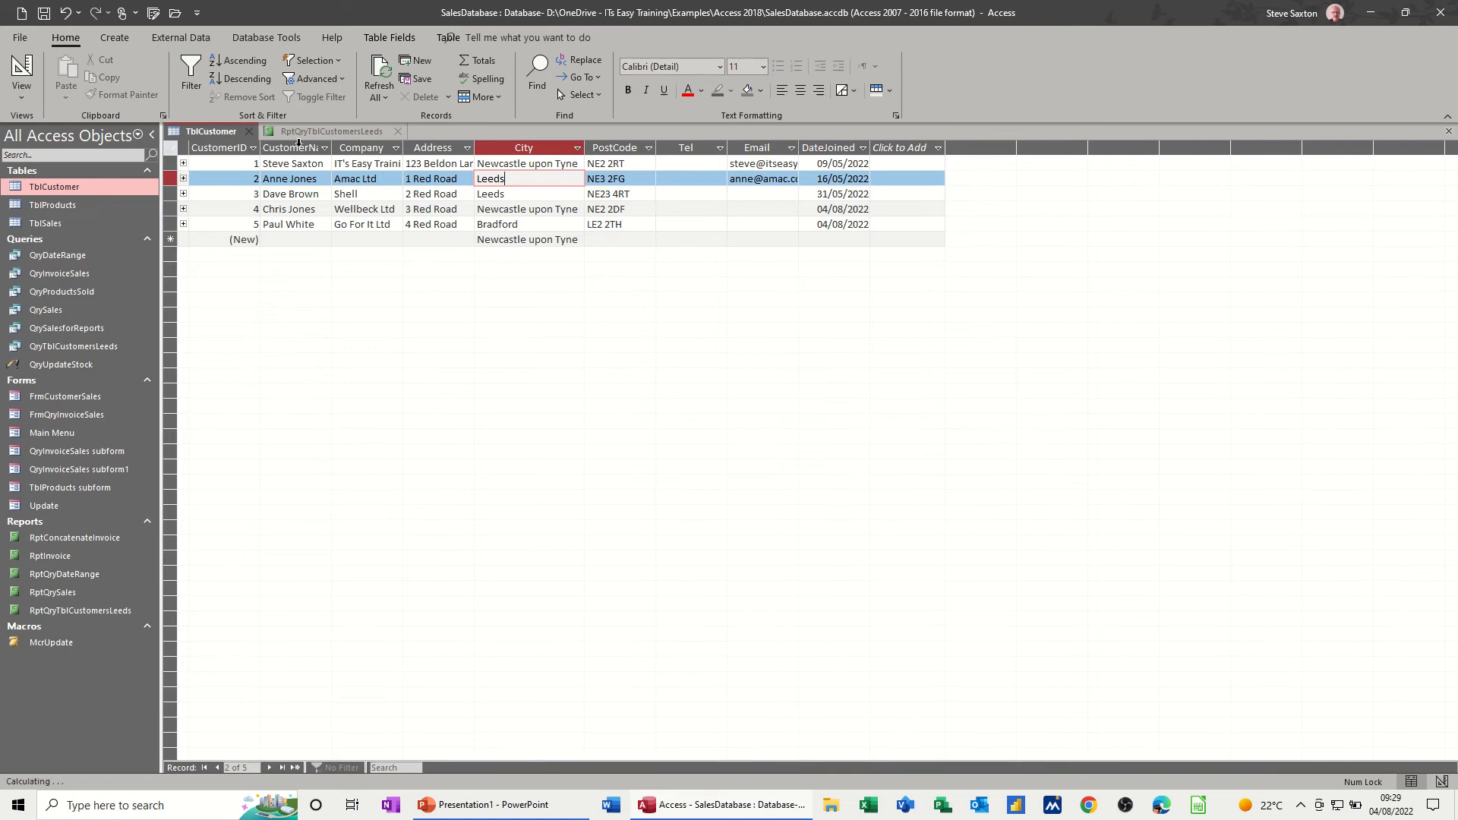
{"action": "left_click", "coordinate": [249, 132]}
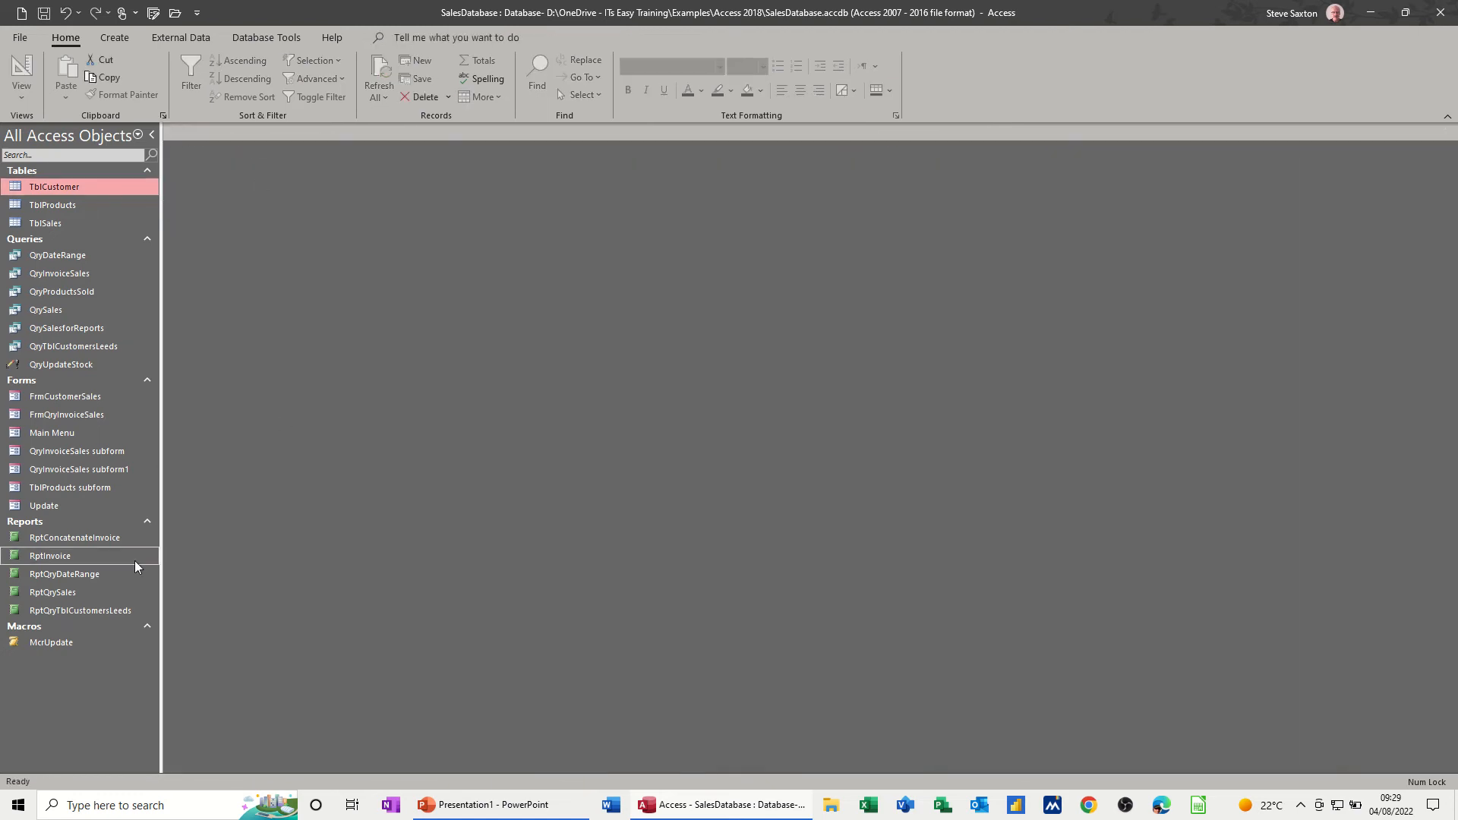
{"action": "double_click", "coordinate": [89, 612]}
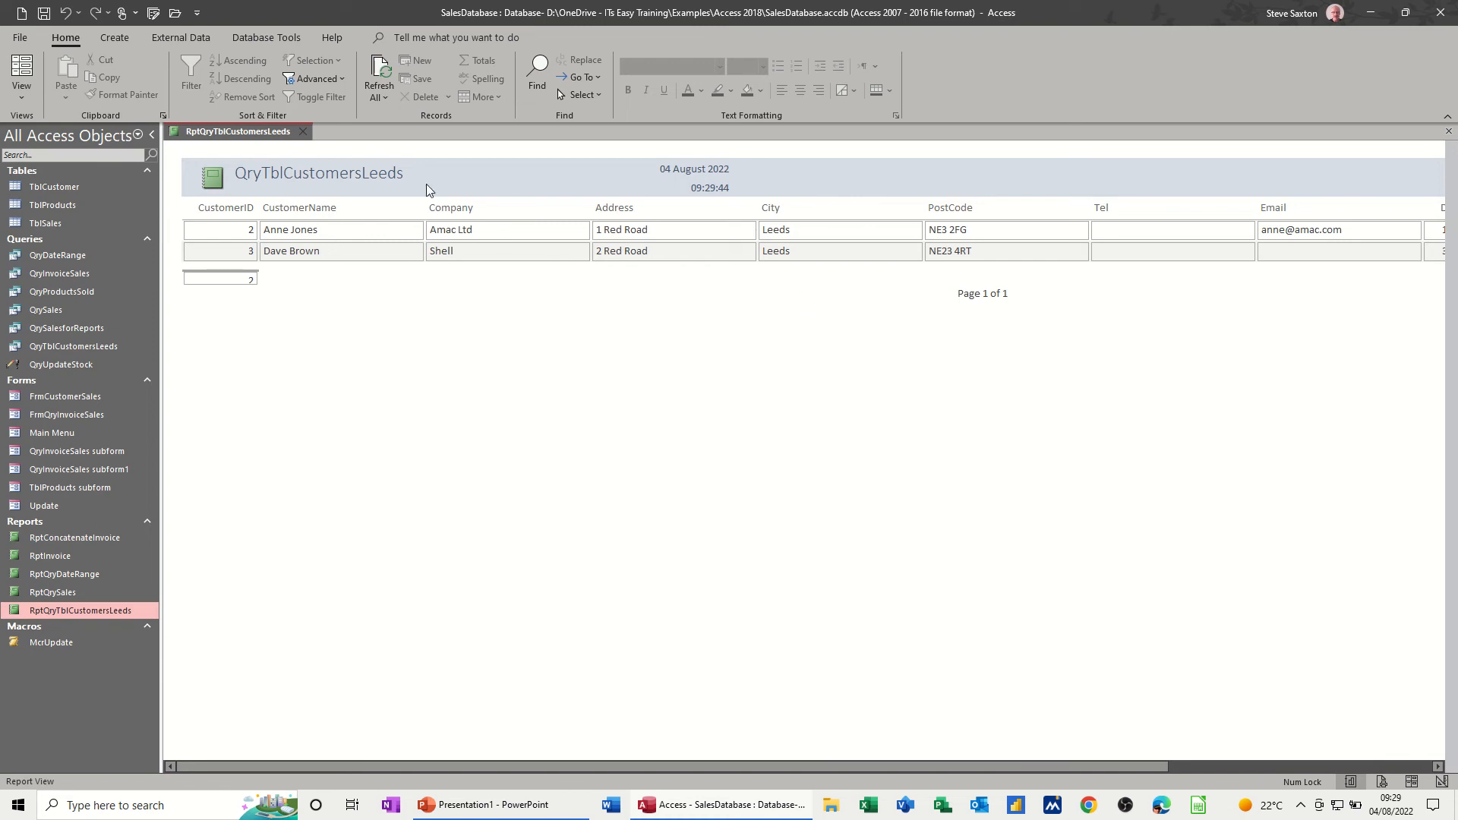
- Check the City of customer ID 5 in TblCustomer, then close the table and RptQryTblCustomersLeeds
{"action": "double_click", "coordinate": [72, 190]}
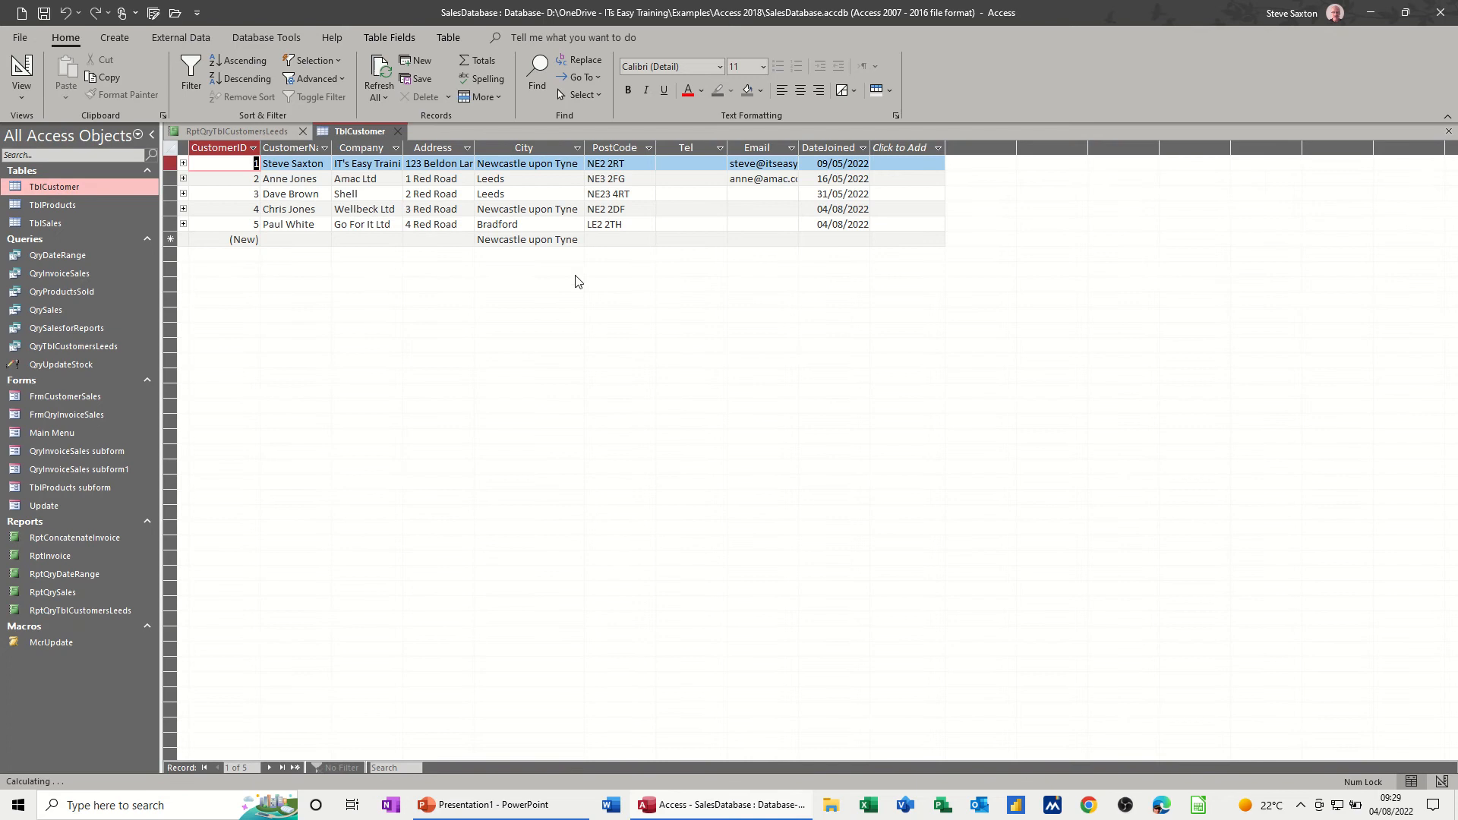
{"action": "left_click", "coordinate": [535, 225]}
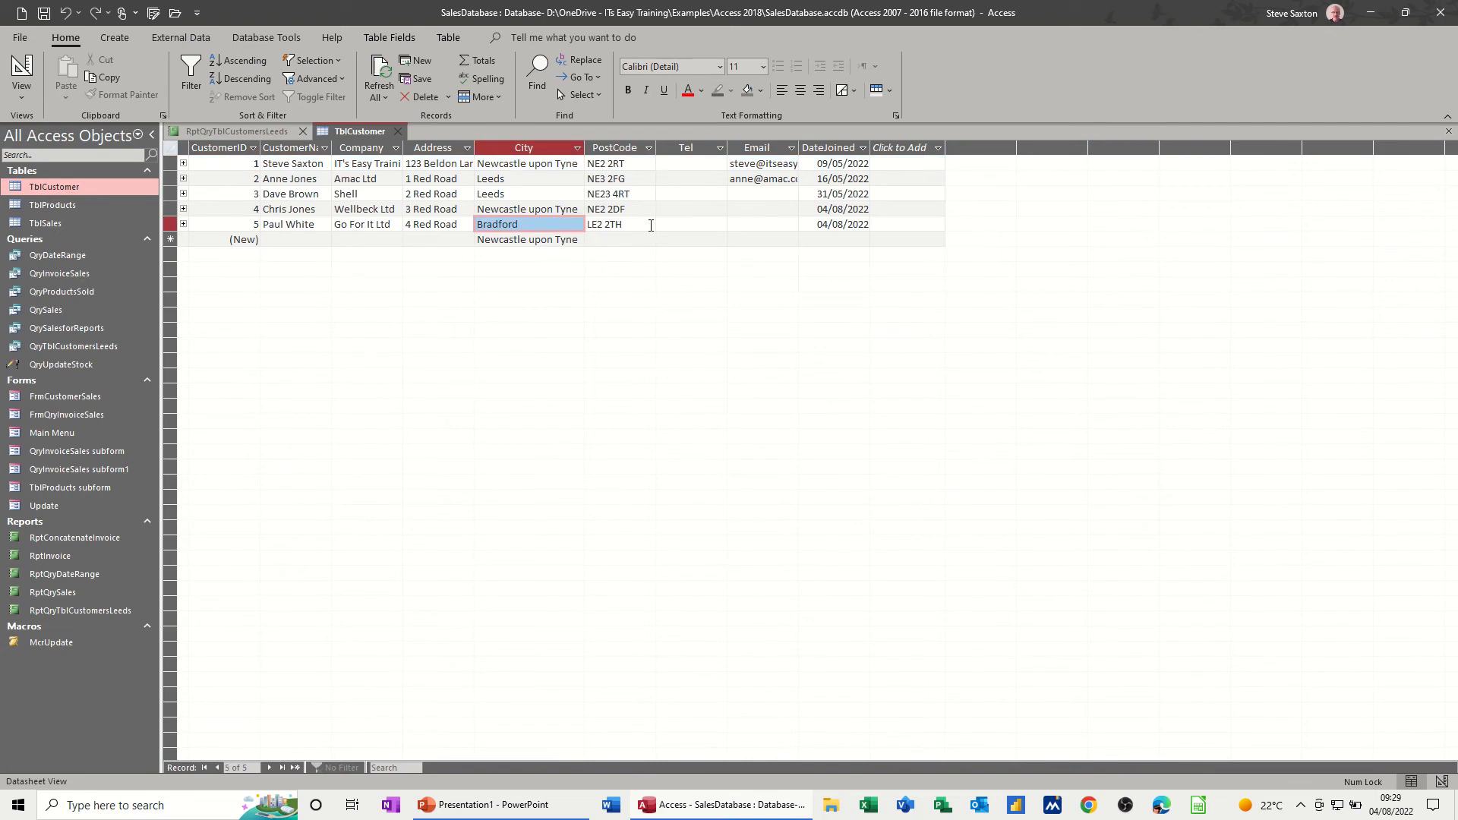
{"action": "left_click", "coordinate": [524, 225]}
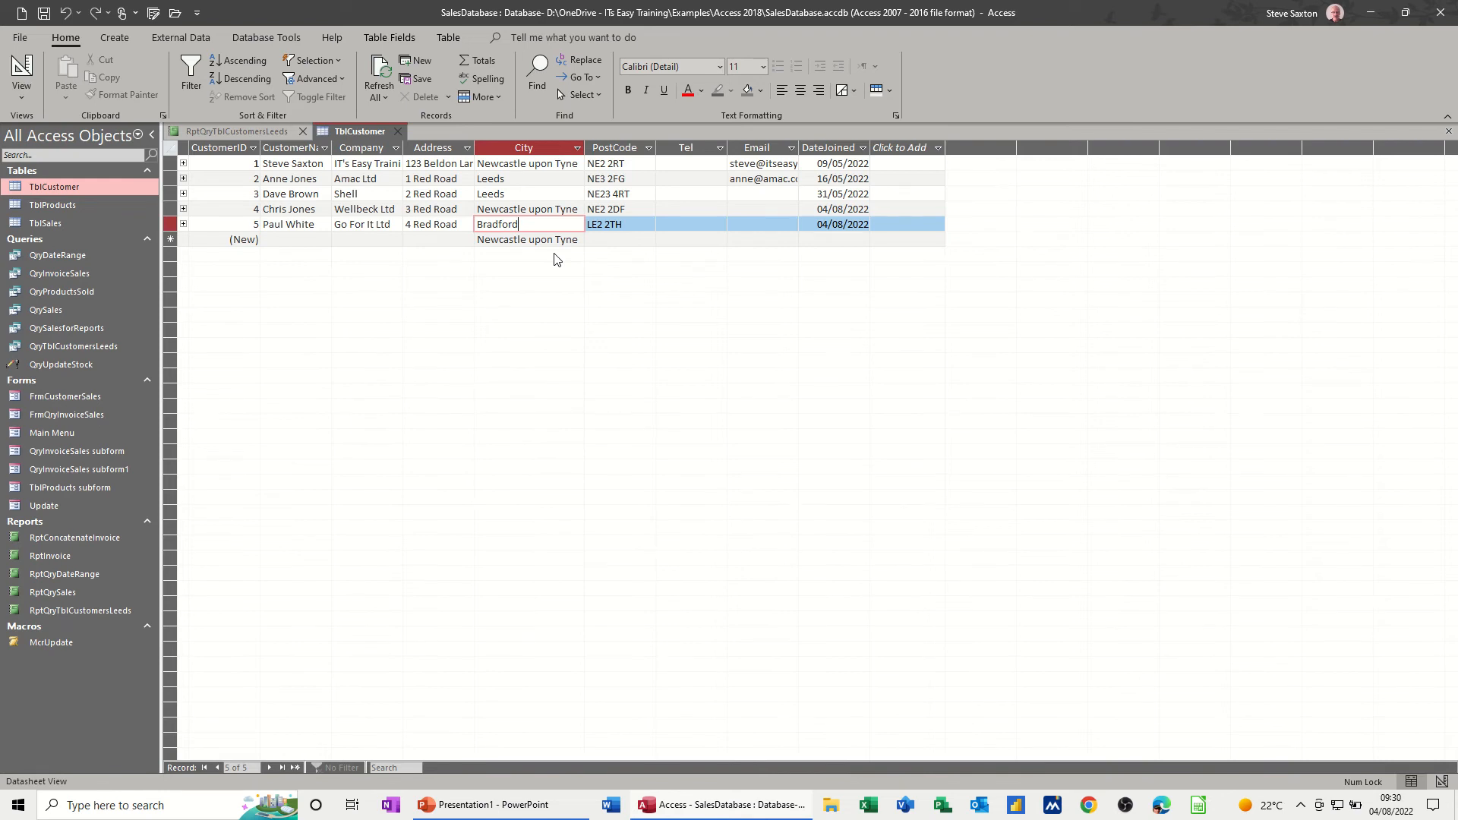
{"action": "left_click", "coordinate": [369, 240]}
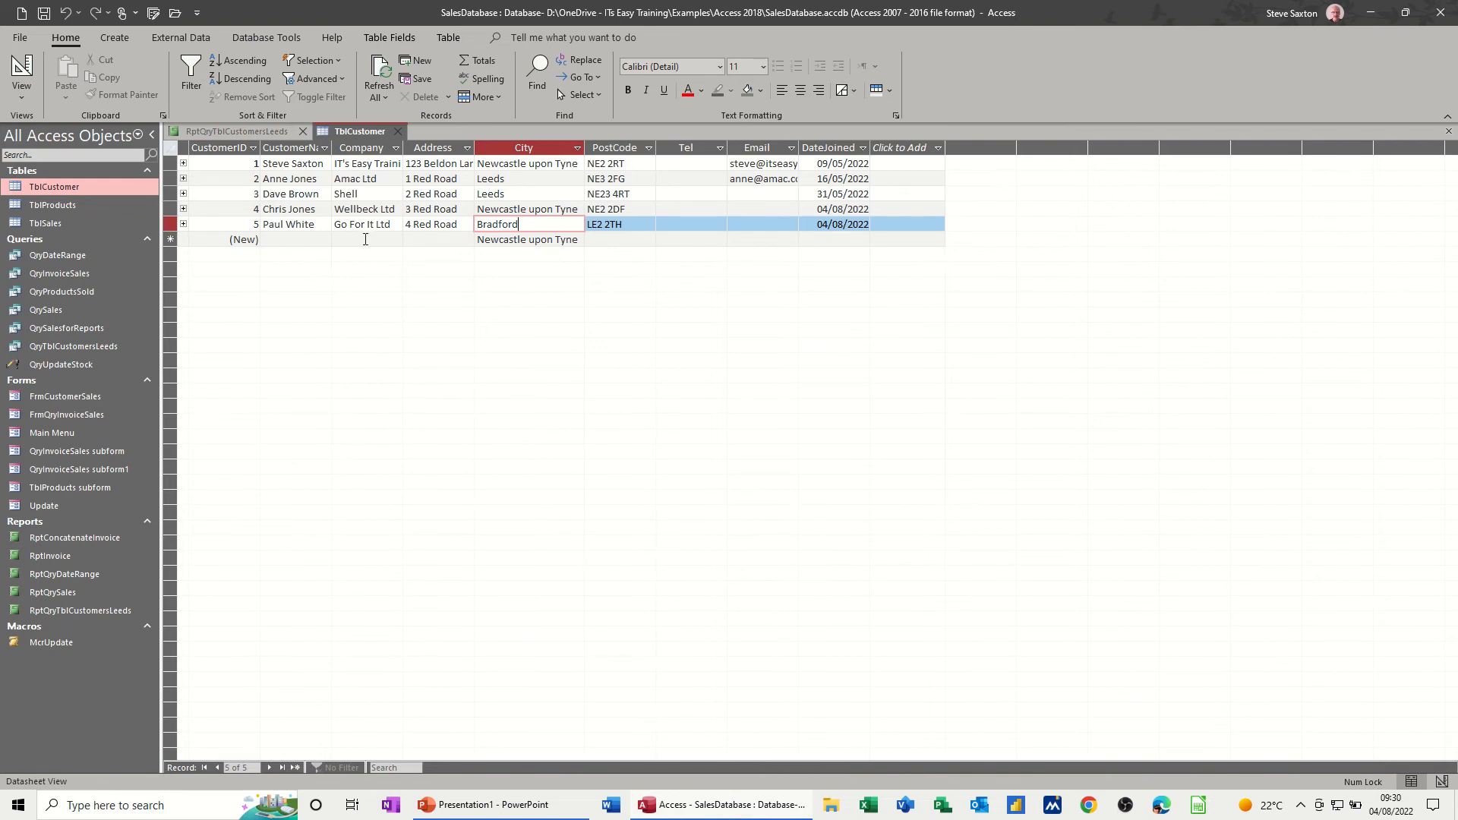
{"action": "left_click", "coordinate": [401, 132]}
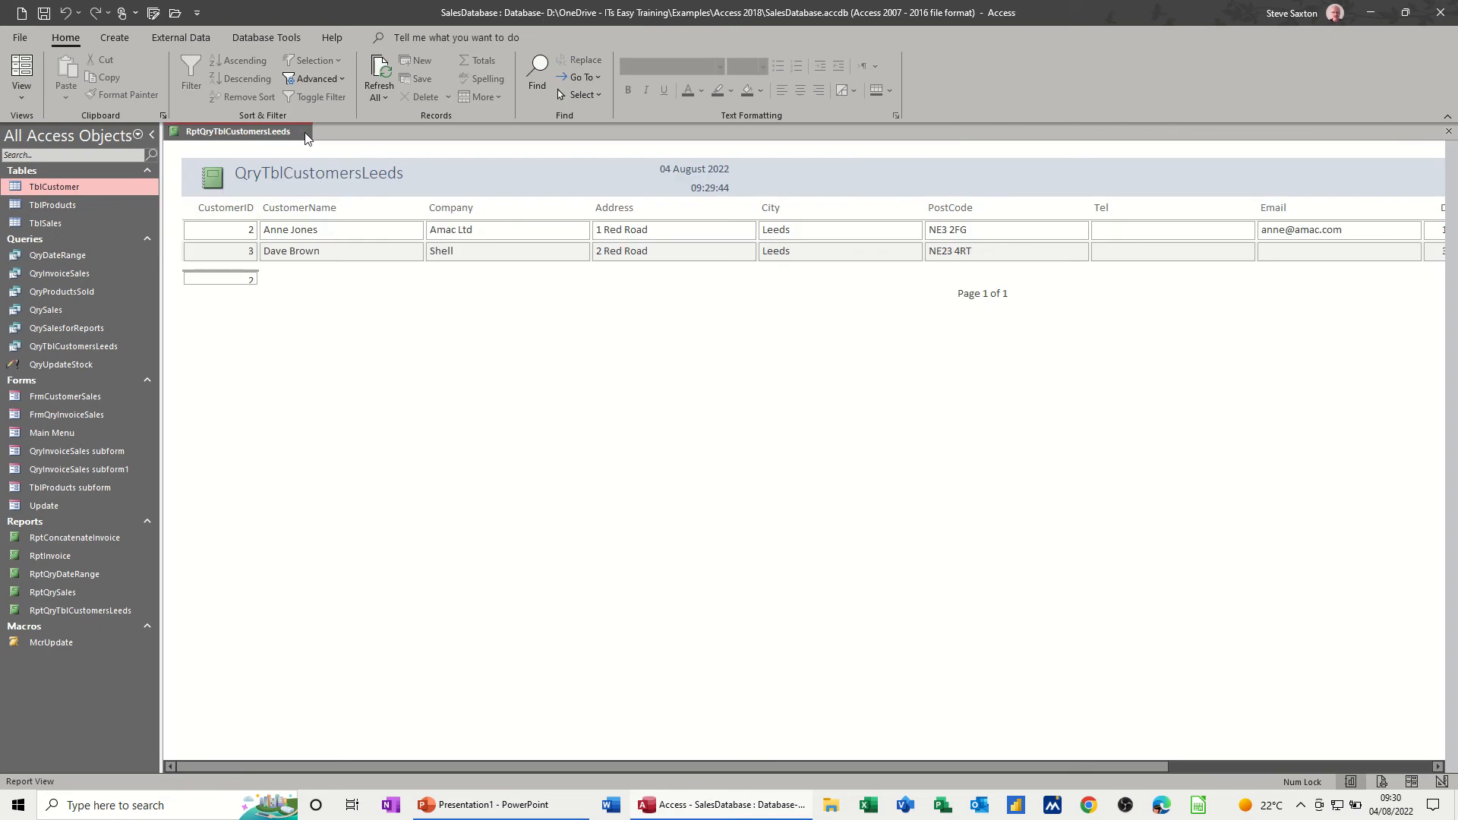
{"action": "left_click", "coordinate": [306, 133]}
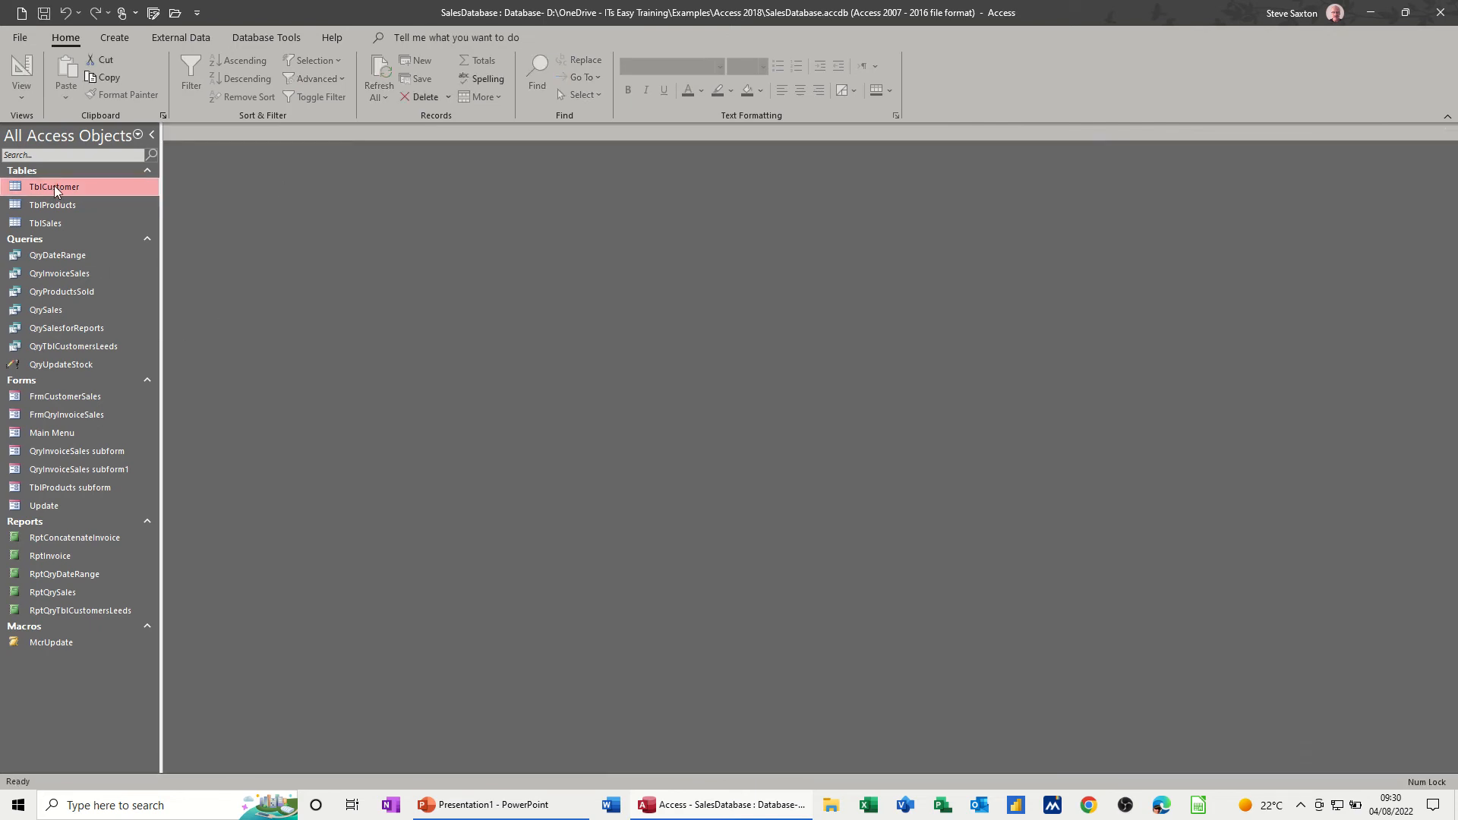
- Set the City of customer ID 5 in TblCustomer to Leeds, close the table, and review RptQryTblCustomersLeeds before closing it
{"action": "double_click", "coordinate": [53, 186]}
{"action": "left_click_drag", "start_coordinate": [520, 224], "coordinate": [477, 225]}
{"action": "type", "text": "Lee"}
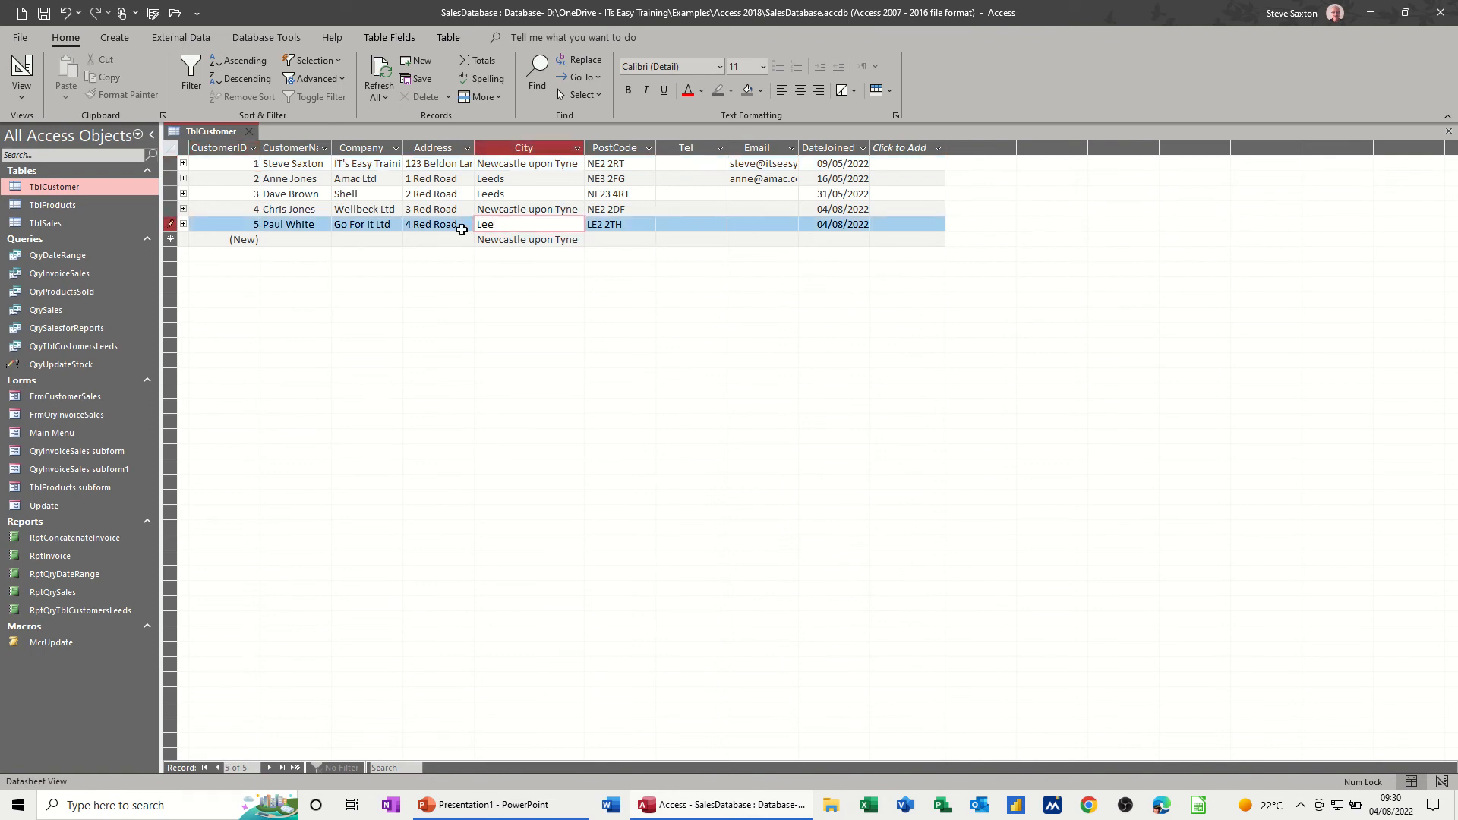
{"action": "type", "text": "ds"}
{"action": "key", "text": "Tab"}
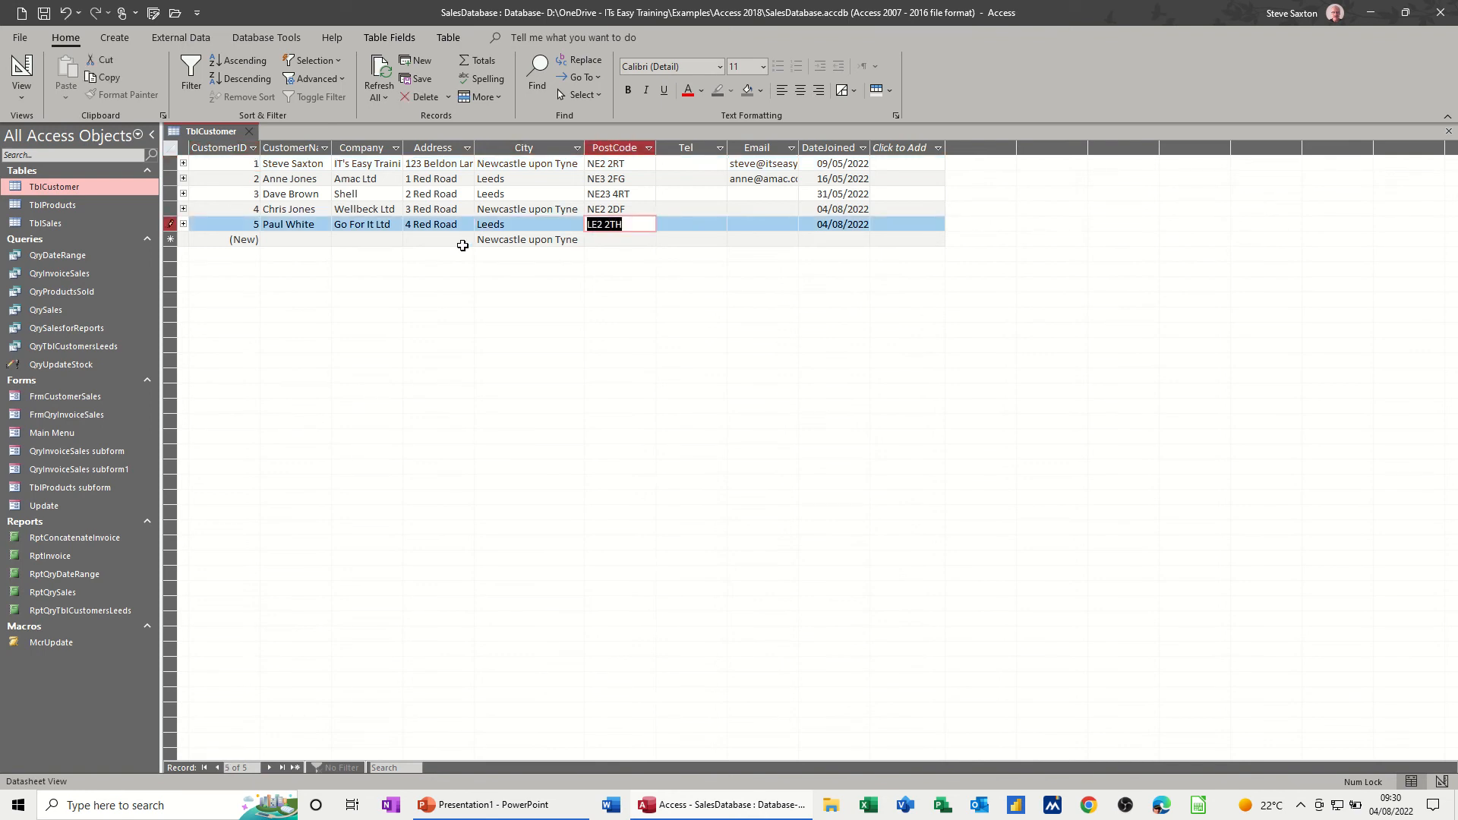
{"action": "left_click", "coordinate": [245, 132]}
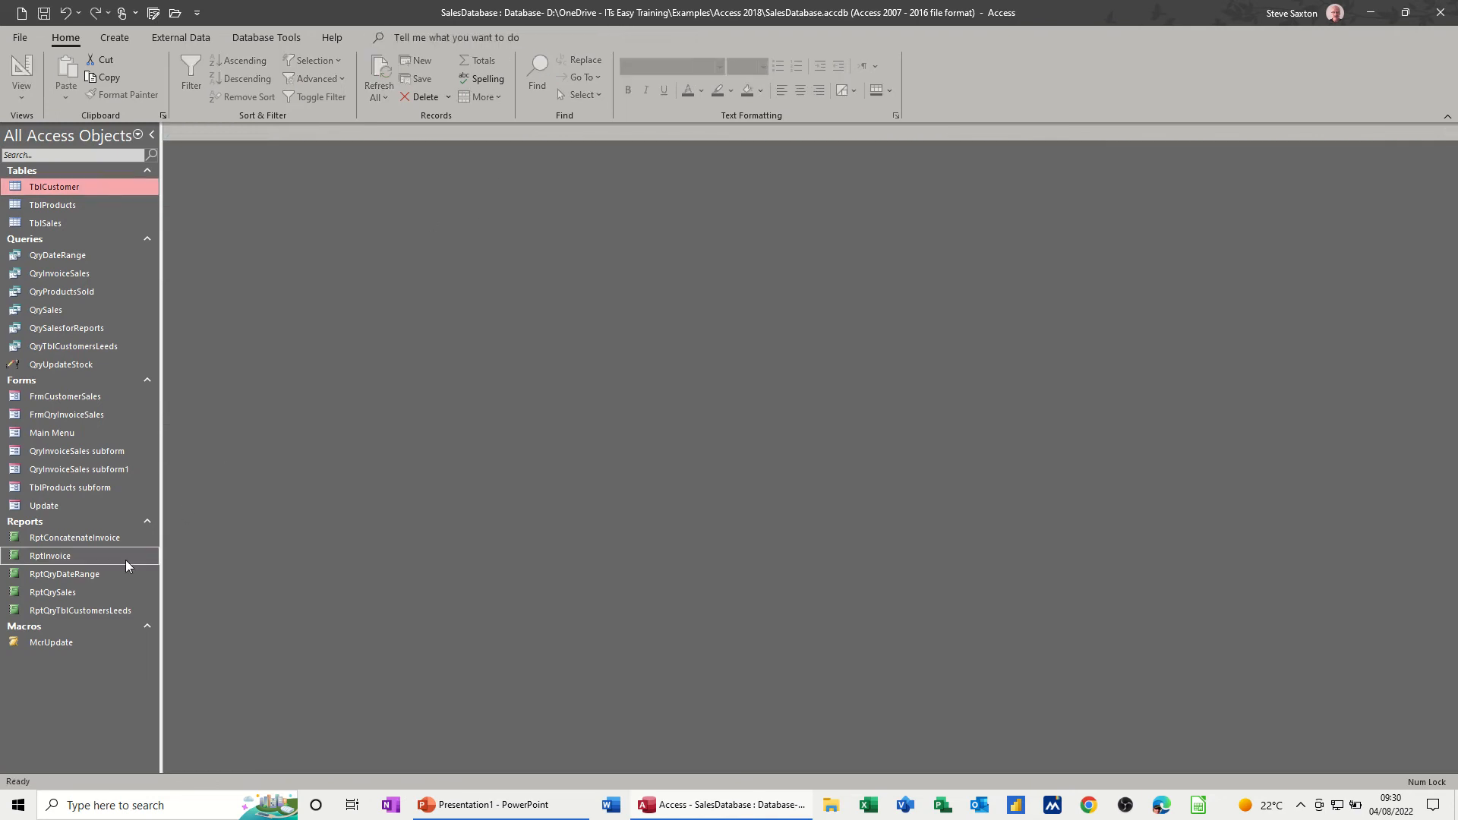
{"action": "double_click", "coordinate": [88, 609]}
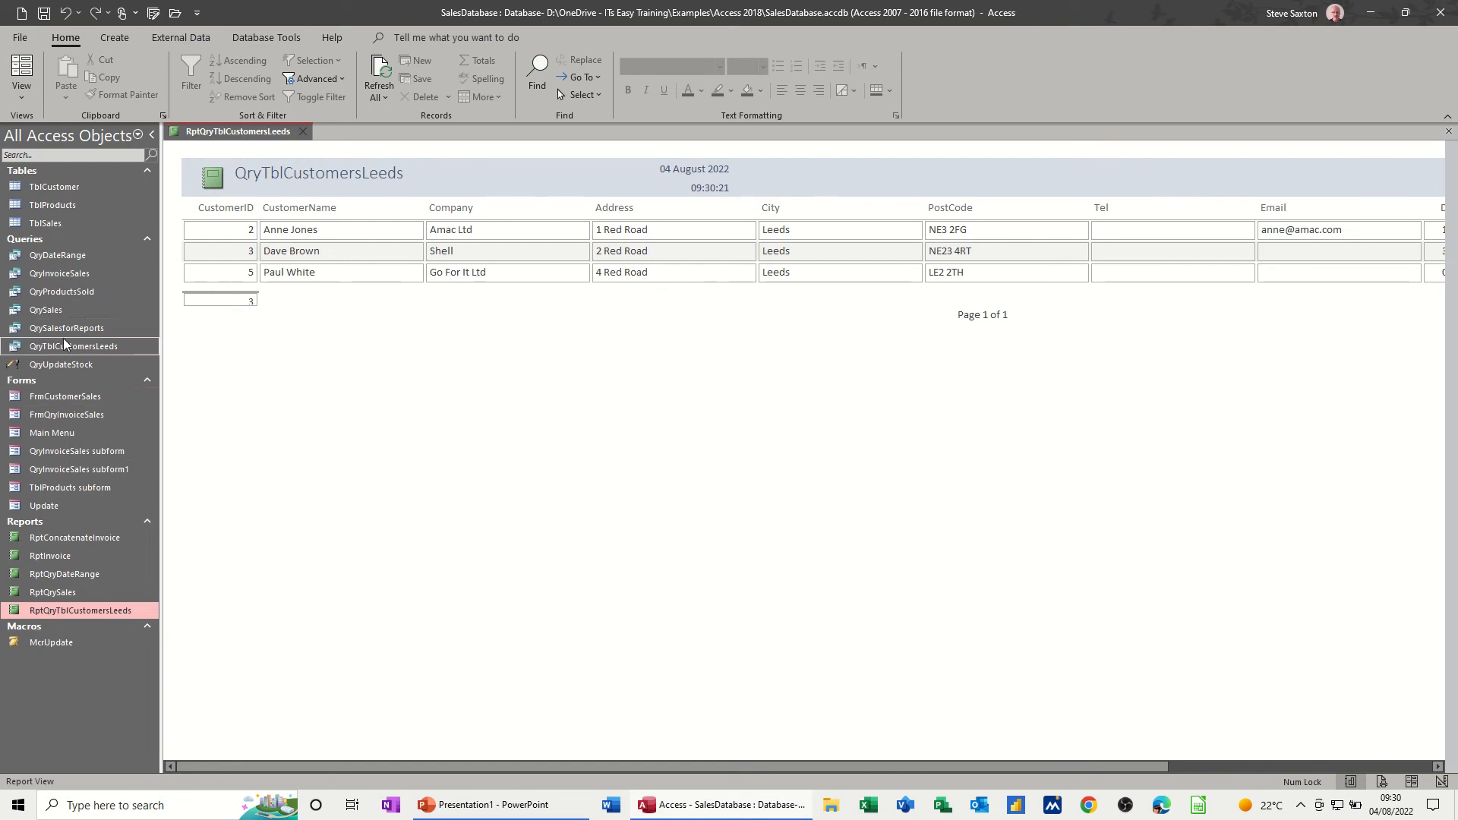
{"action": "left_click", "coordinate": [302, 134]}
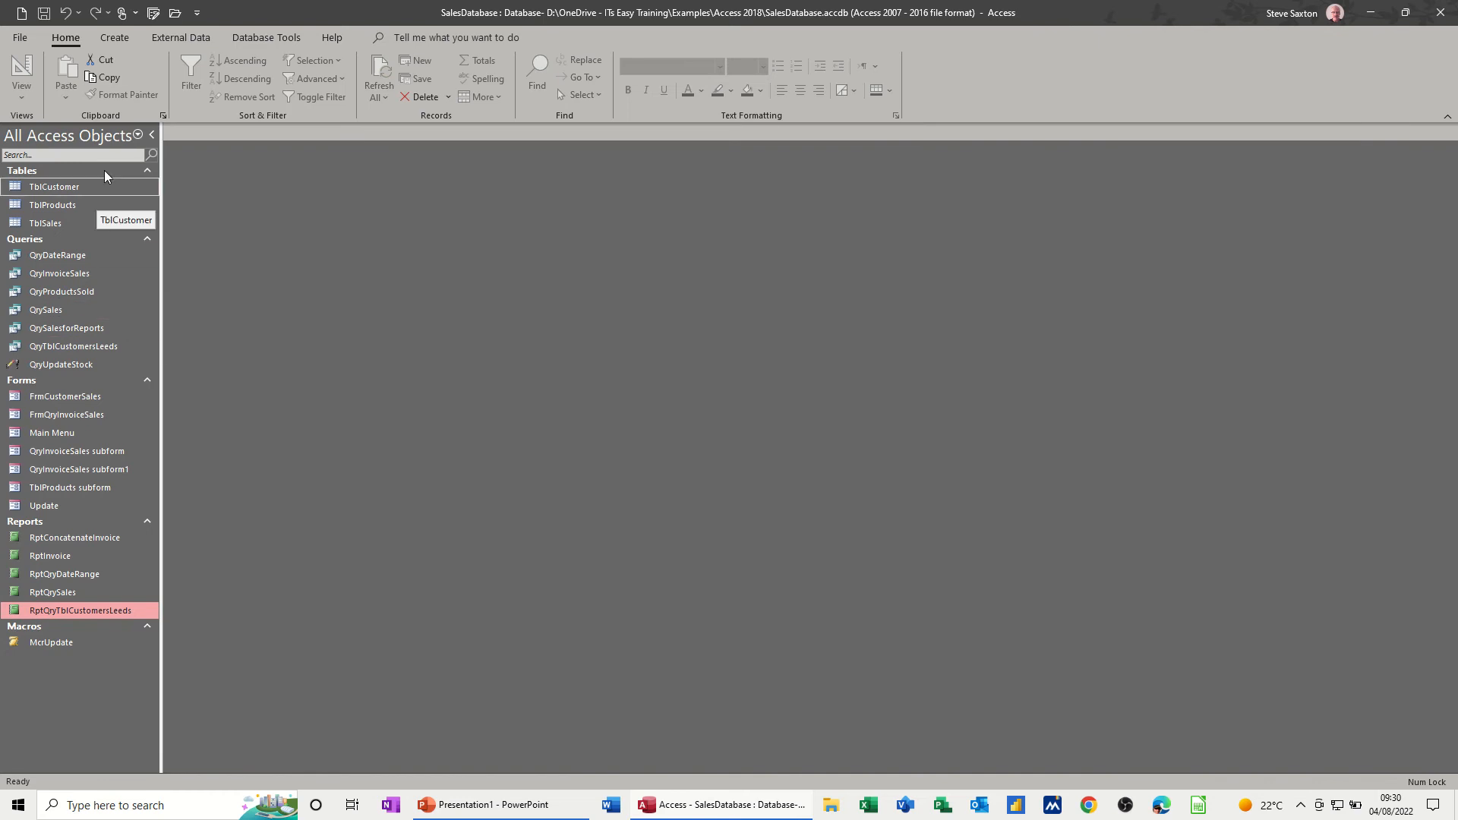
- Create a new query in design view containing all the fields of TblCustomer
{"action": "left_click", "coordinate": [120, 39]}
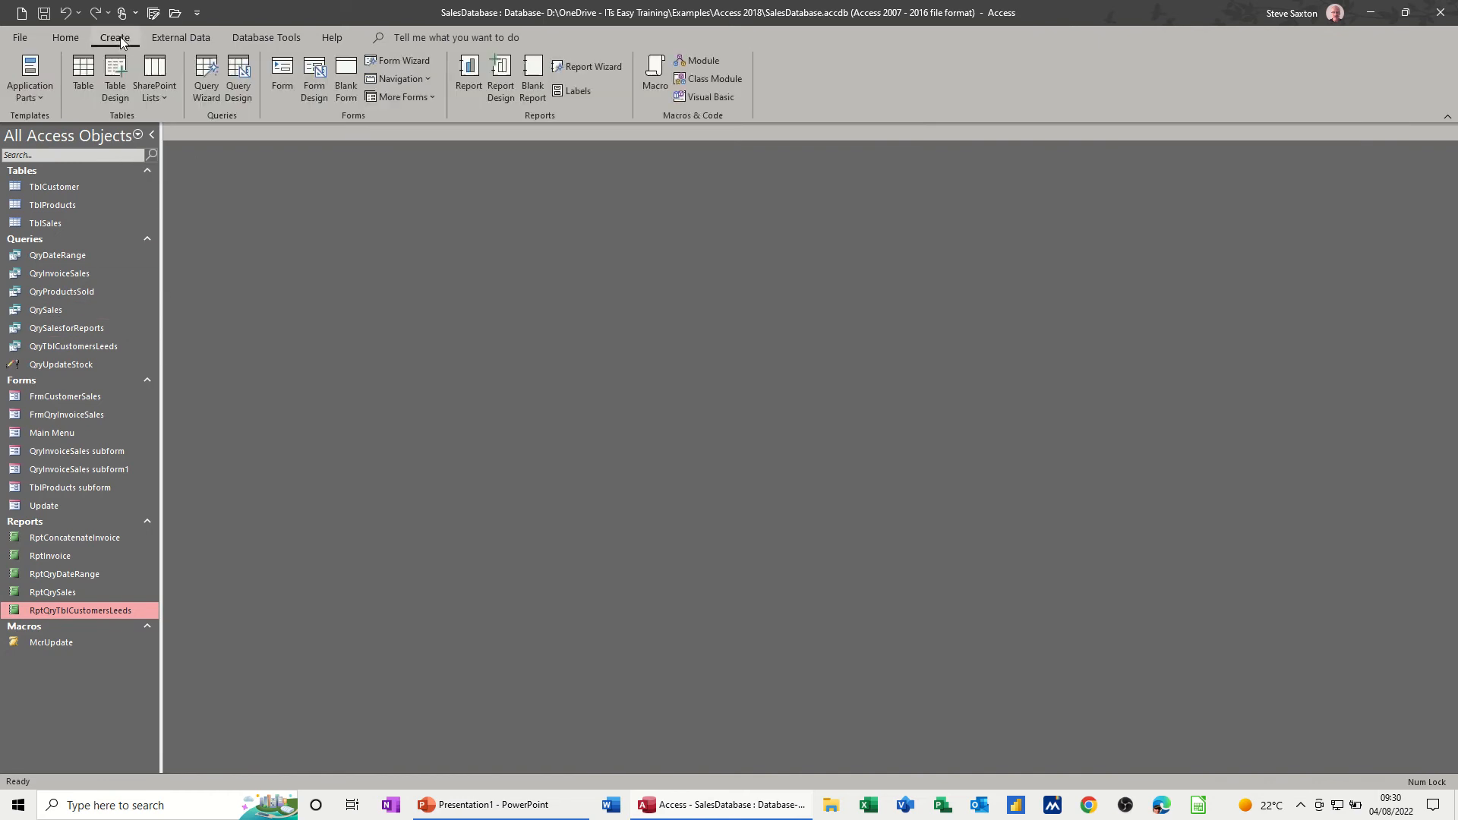
{"action": "left_click", "coordinate": [238, 76]}
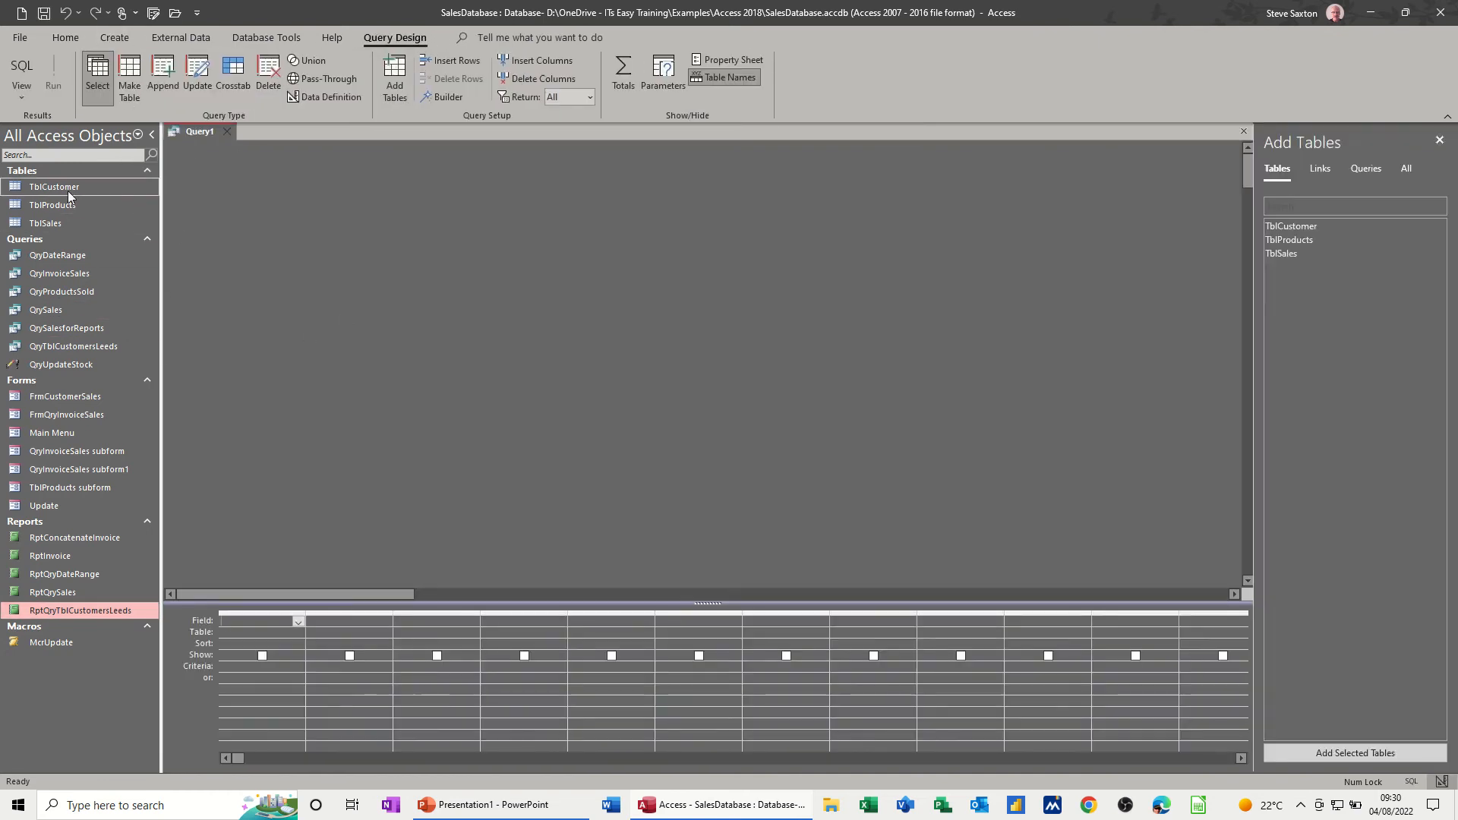
{"action": "left_click_drag", "start_coordinate": [67, 189], "coordinate": [252, 621]}
{"action": "double_click", "coordinate": [402, 285]}
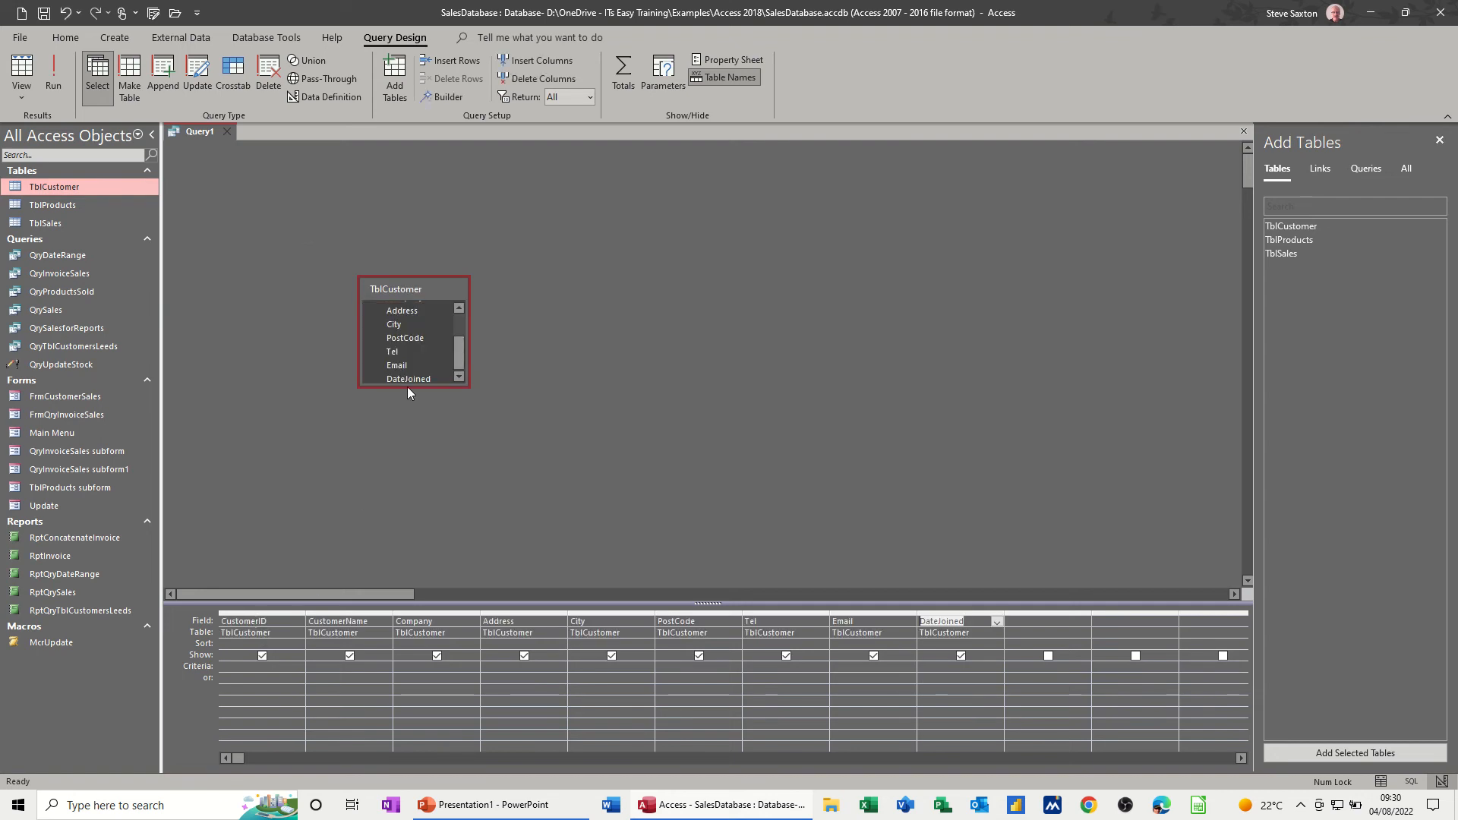
- Check the joining dates in TblCustomer and set the query's DateJoined criterion to >1/6/22
{"action": "left_click", "coordinate": [928, 671]}
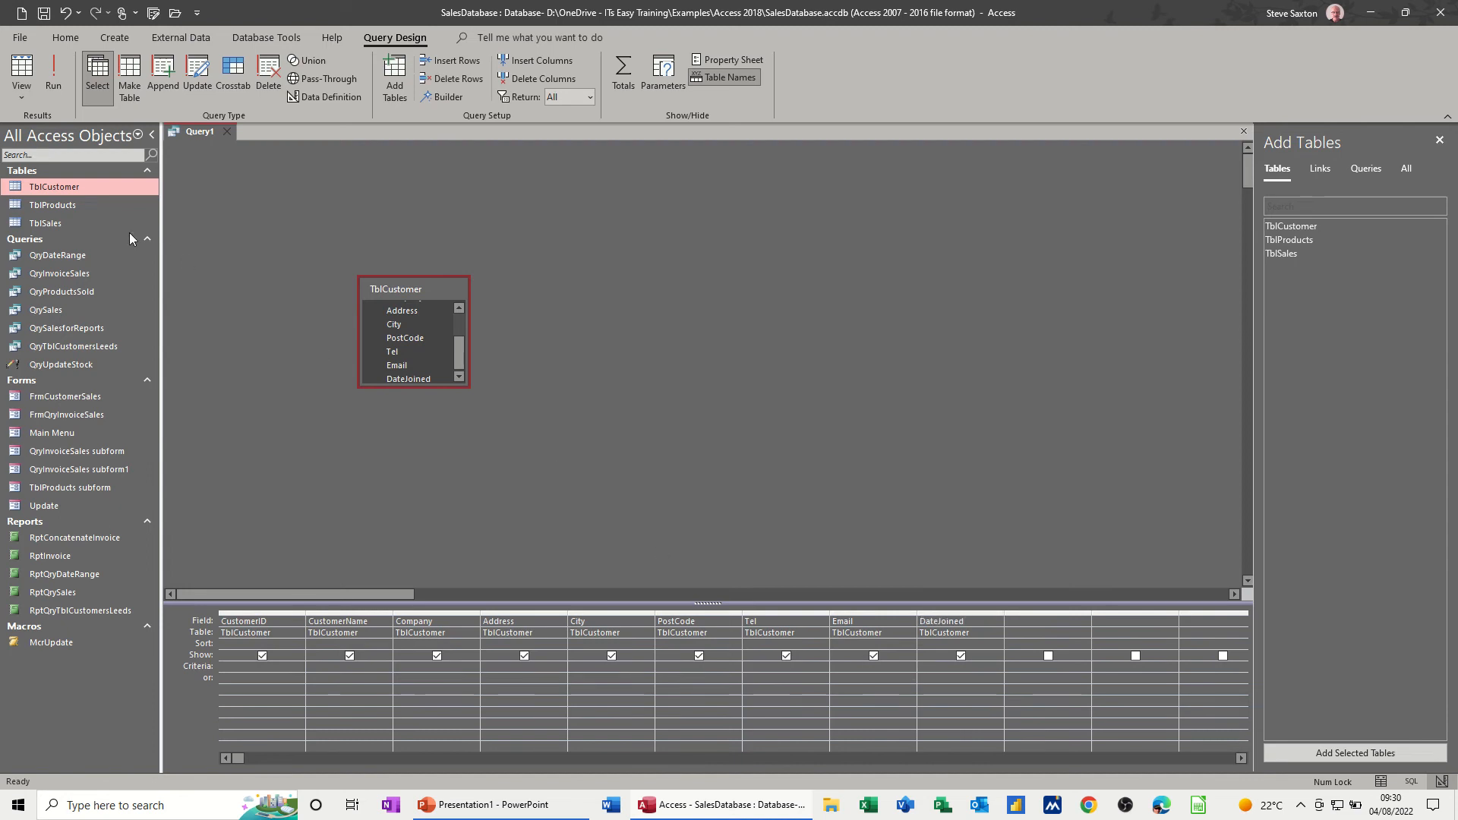
{"action": "double_click", "coordinate": [66, 188]}
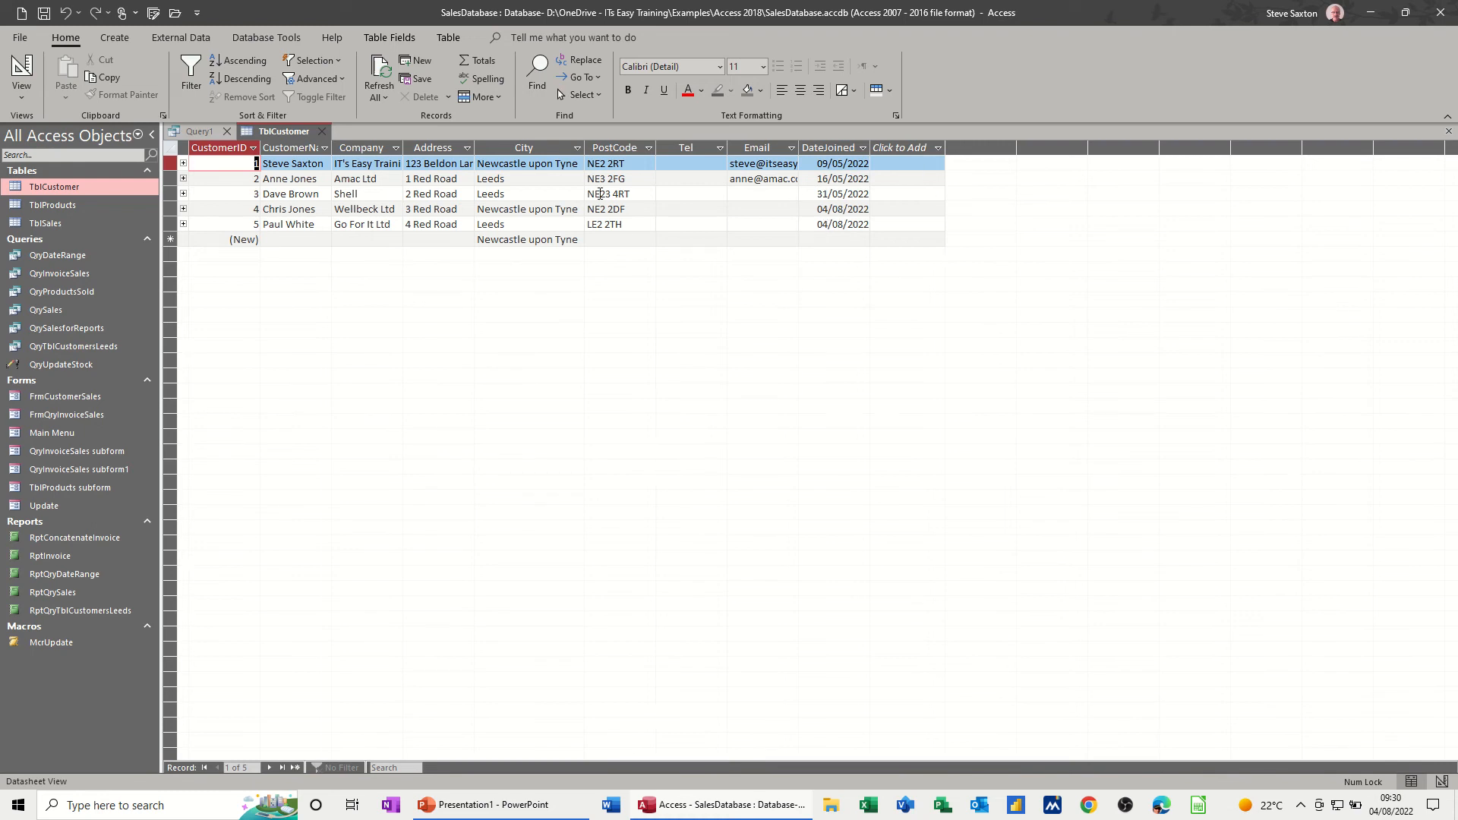
{"action": "left_click", "coordinate": [328, 133]}
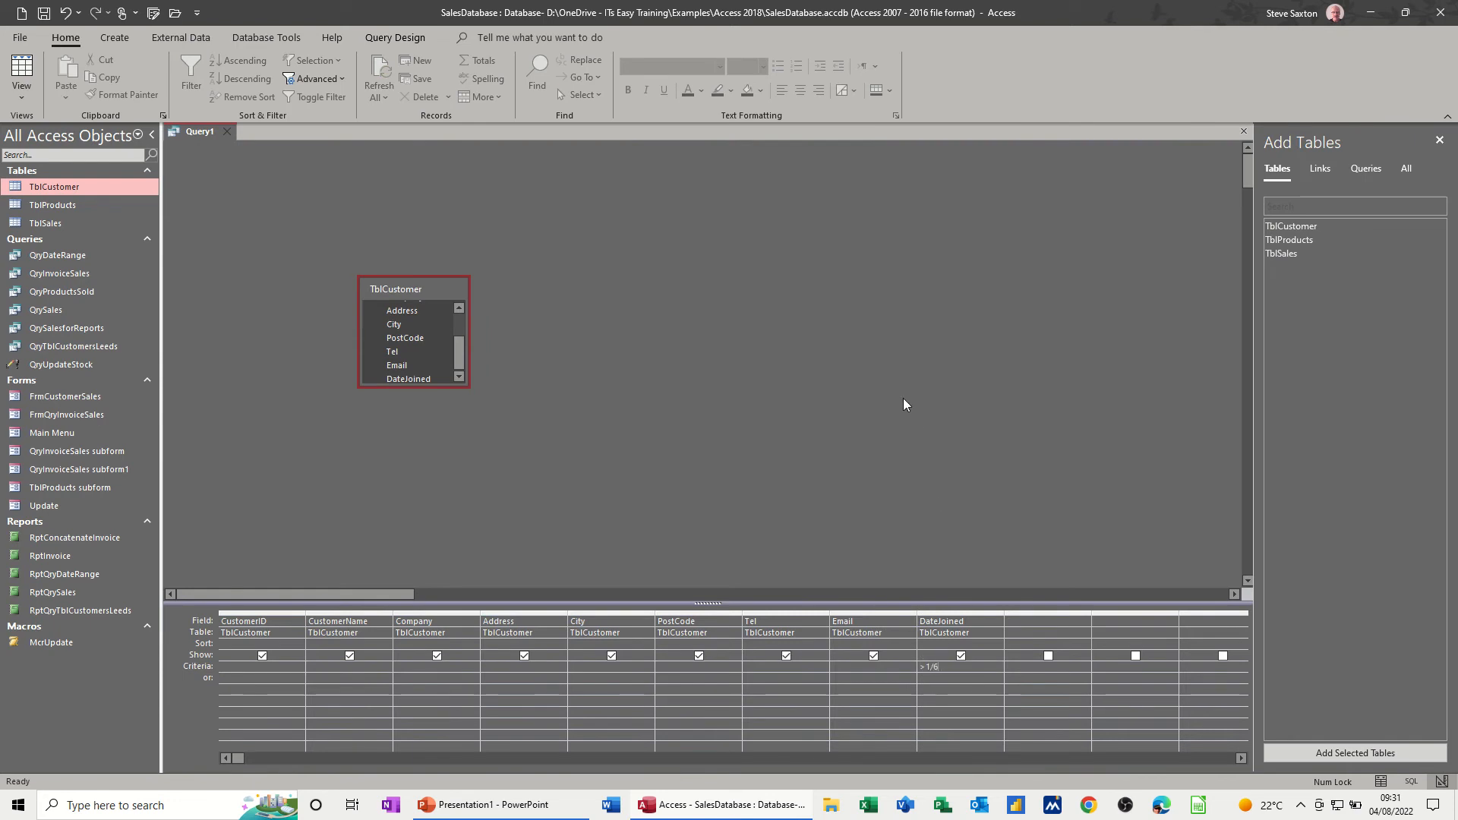
{"action": "type", "text": "/22"}
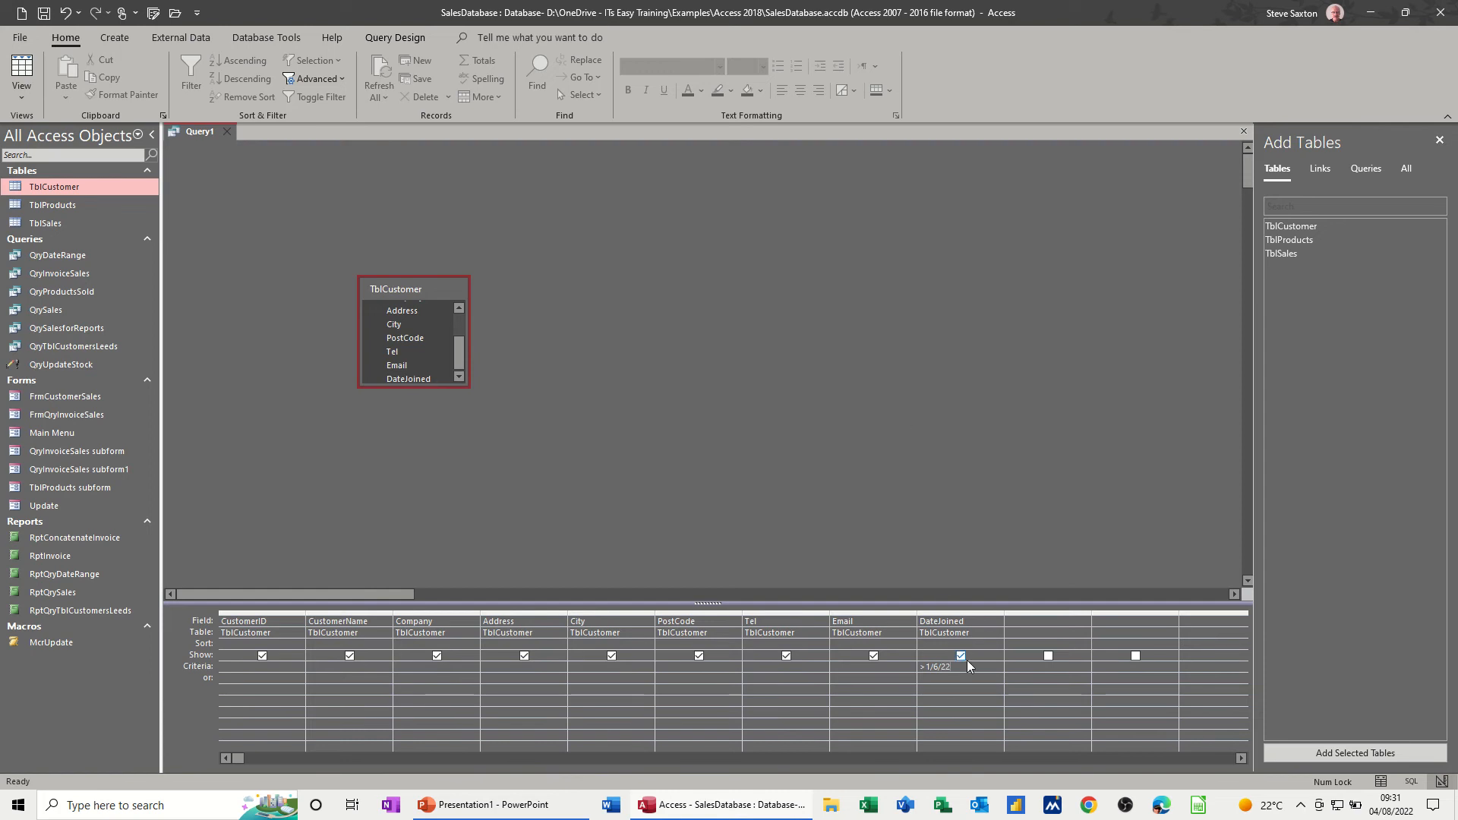
{"action": "left_click", "coordinate": [933, 678]}
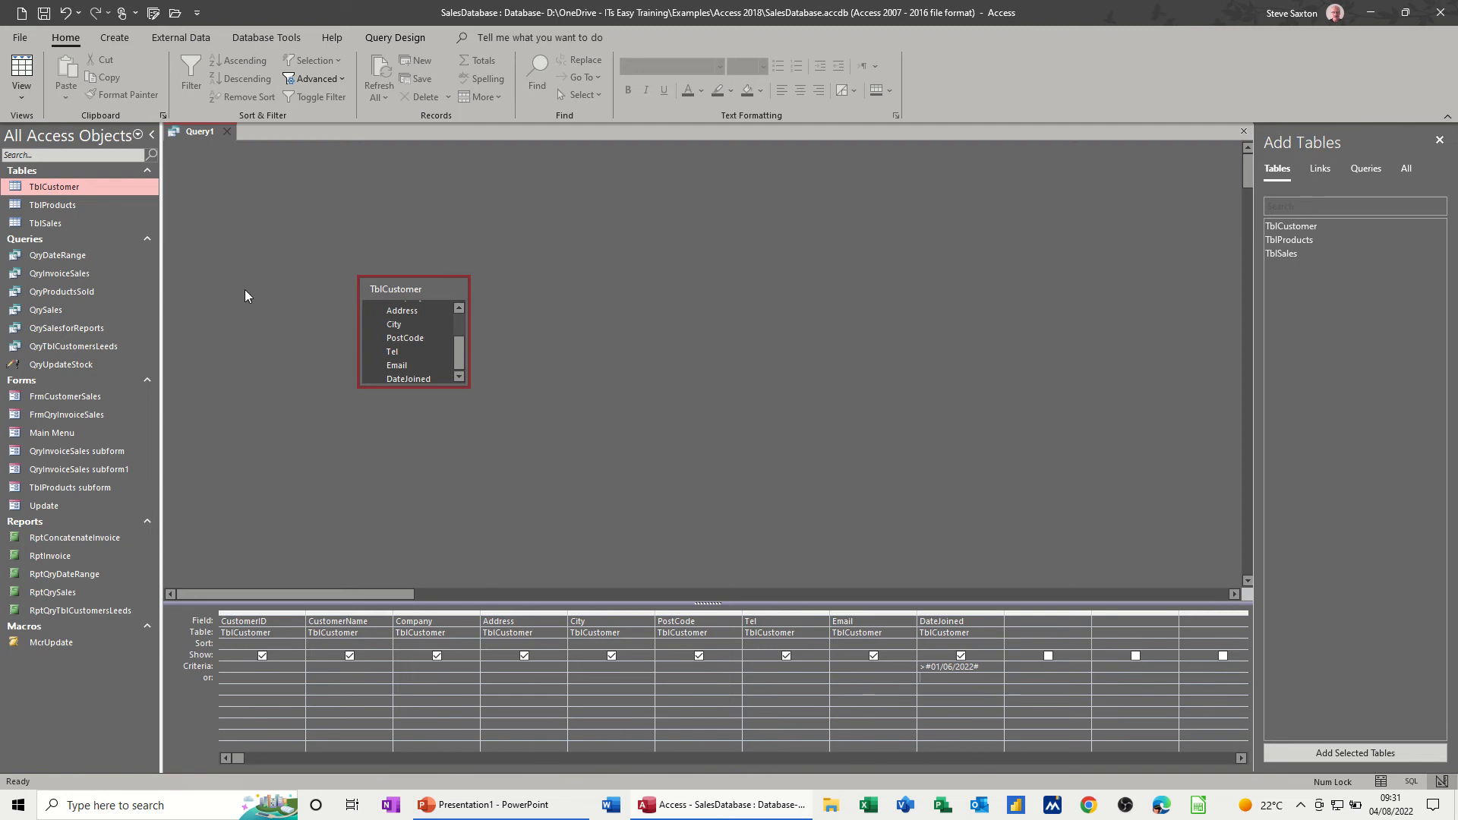
- Run the query to view its results, return to its design, and delete the DateJoined criterion
{"action": "left_click", "coordinate": [395, 37]}
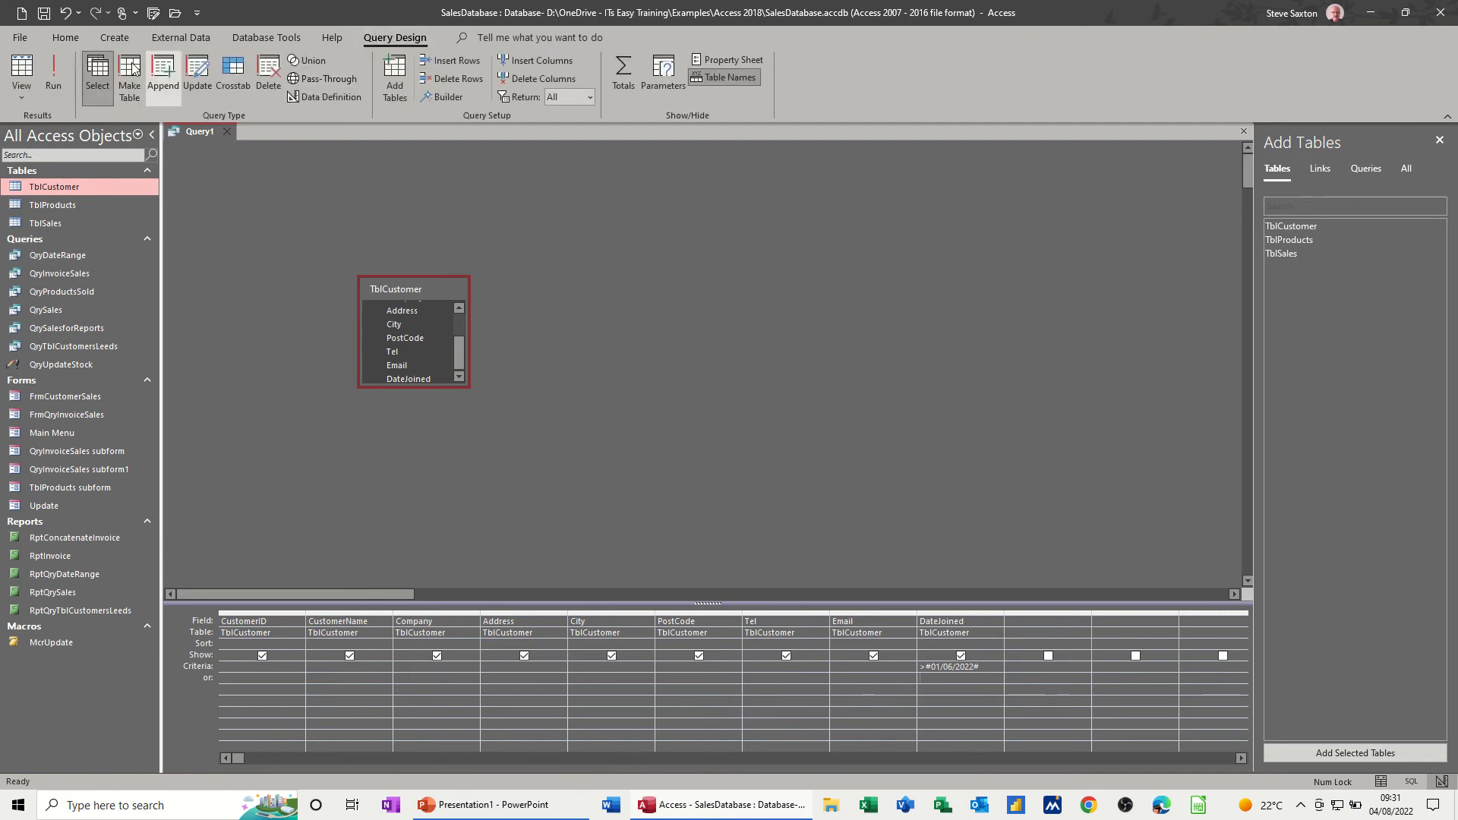
{"action": "left_click", "coordinate": [53, 62]}
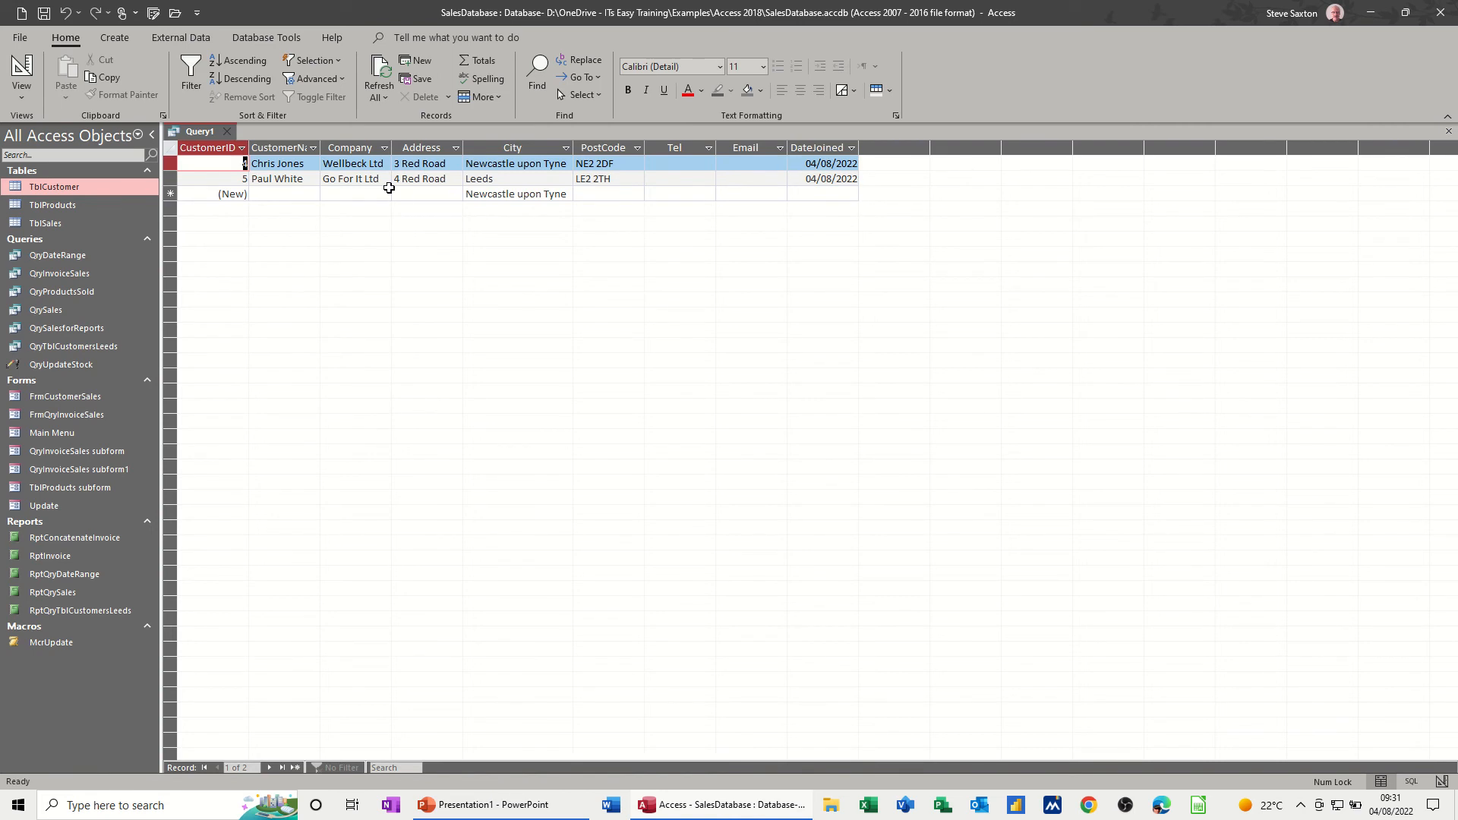
{"action": "left_click", "coordinate": [22, 68]}
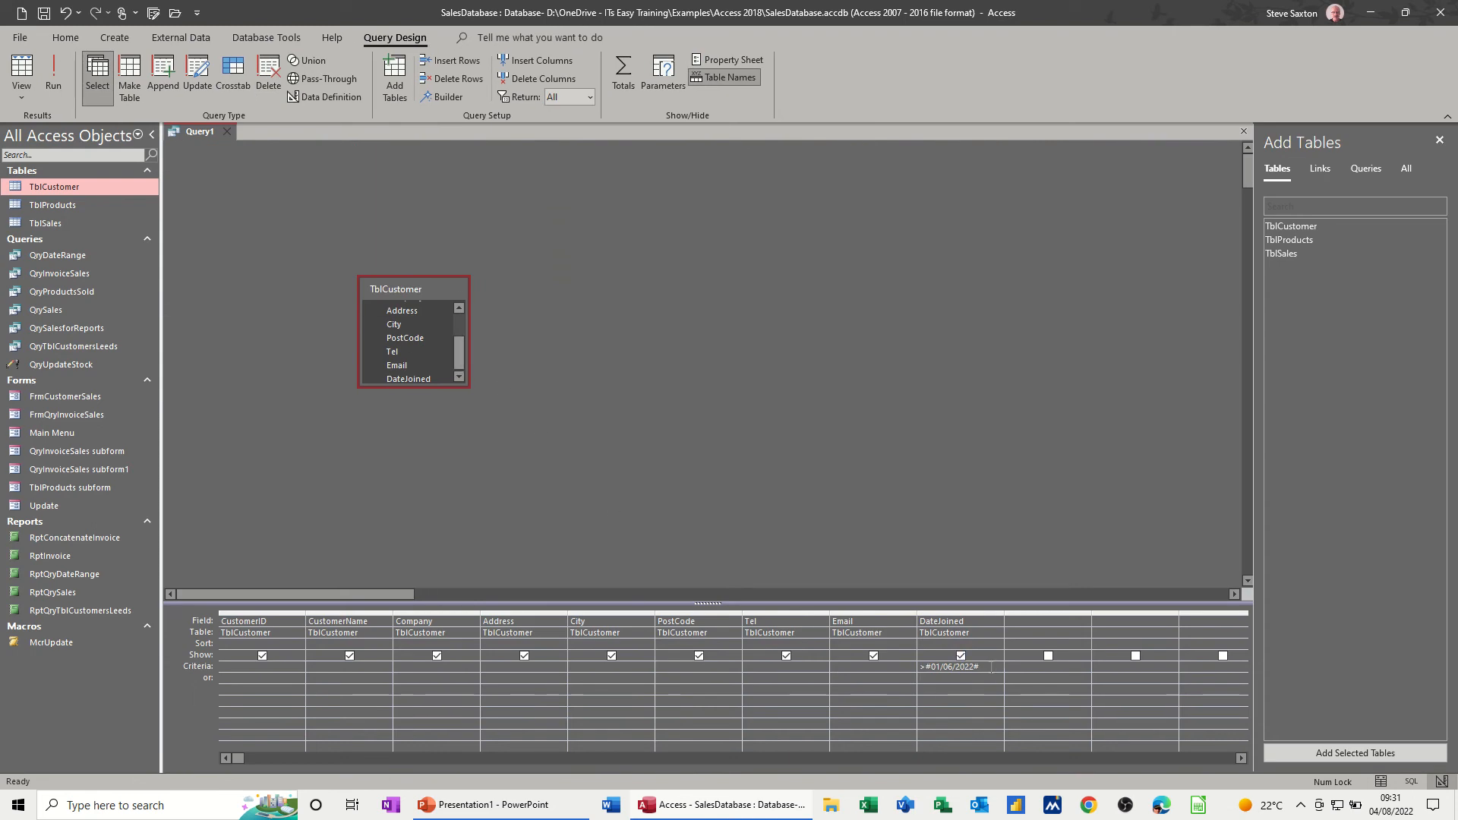
{"action": "left_click_drag", "start_coordinate": [981, 666], "coordinate": [918, 667]}
{"action": "key", "text": "Delete"}
- Check the records in TblCustomer and set the query's criteria to Amac ltd for Company and Leeds for City
{"action": "left_click", "coordinate": [404, 666]}
{"action": "double_click", "coordinate": [73, 187]}
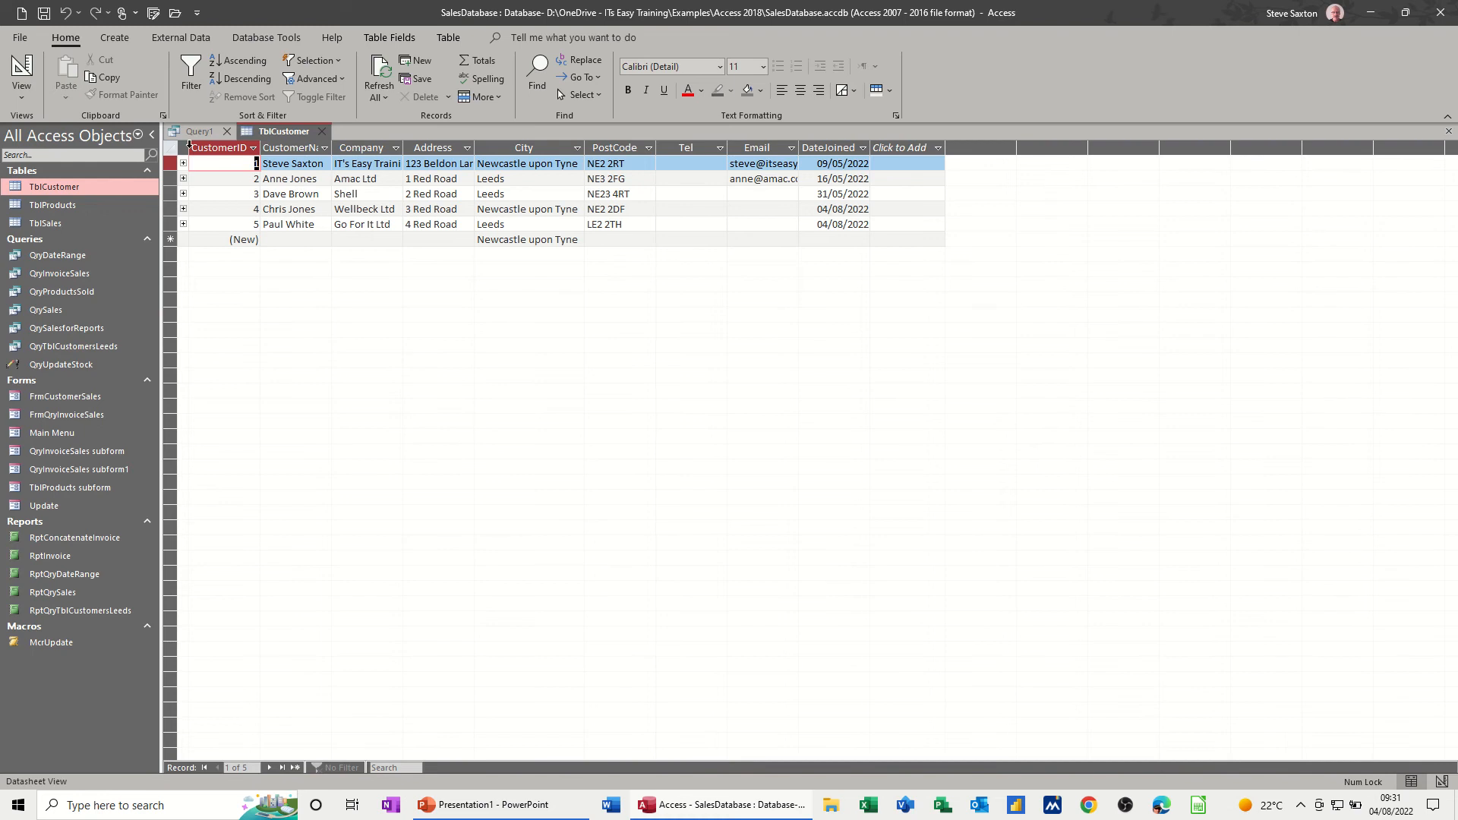
{"action": "left_click", "coordinate": [321, 131]}
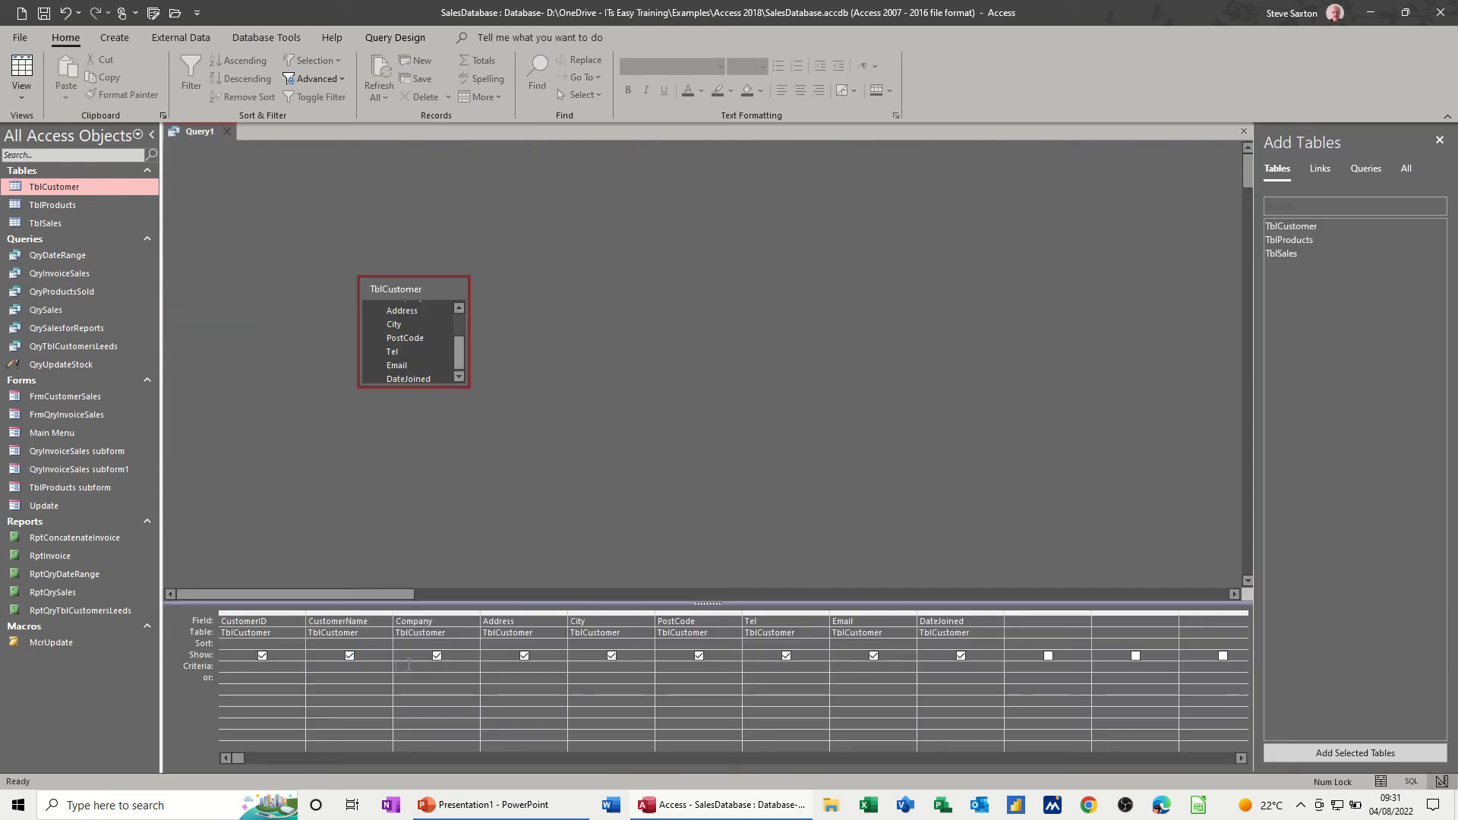
{"action": "type", "text": "Amac ltd"}
{"action": "left_click", "coordinate": [315, 668]}
{"action": "type", "text": "Leeds"}
- Run the two-criteria query, return to its design, and delete the Company and City criteria
{"action": "left_click", "coordinate": [395, 38]}
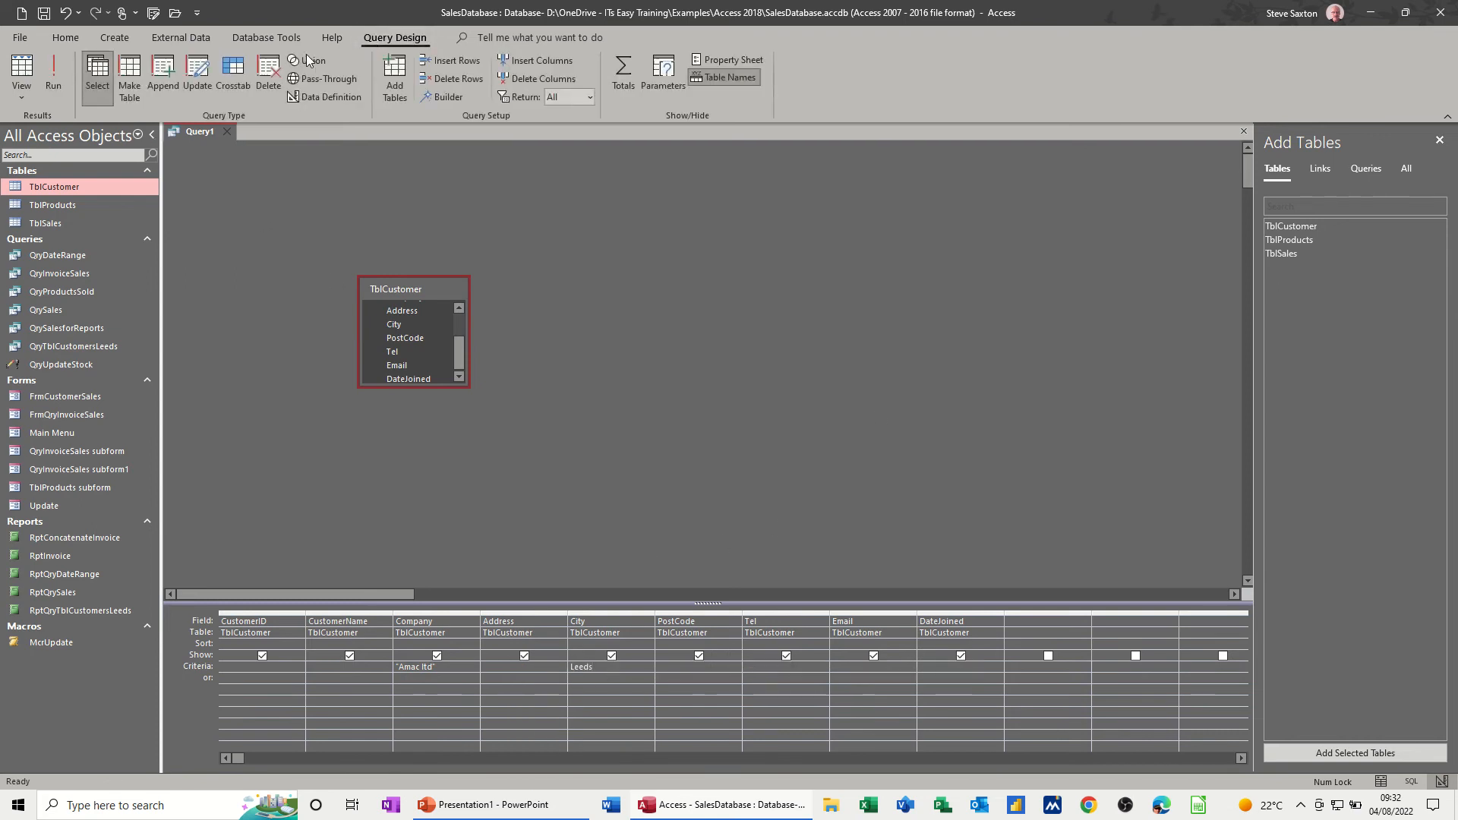
{"action": "left_click", "coordinate": [53, 70]}
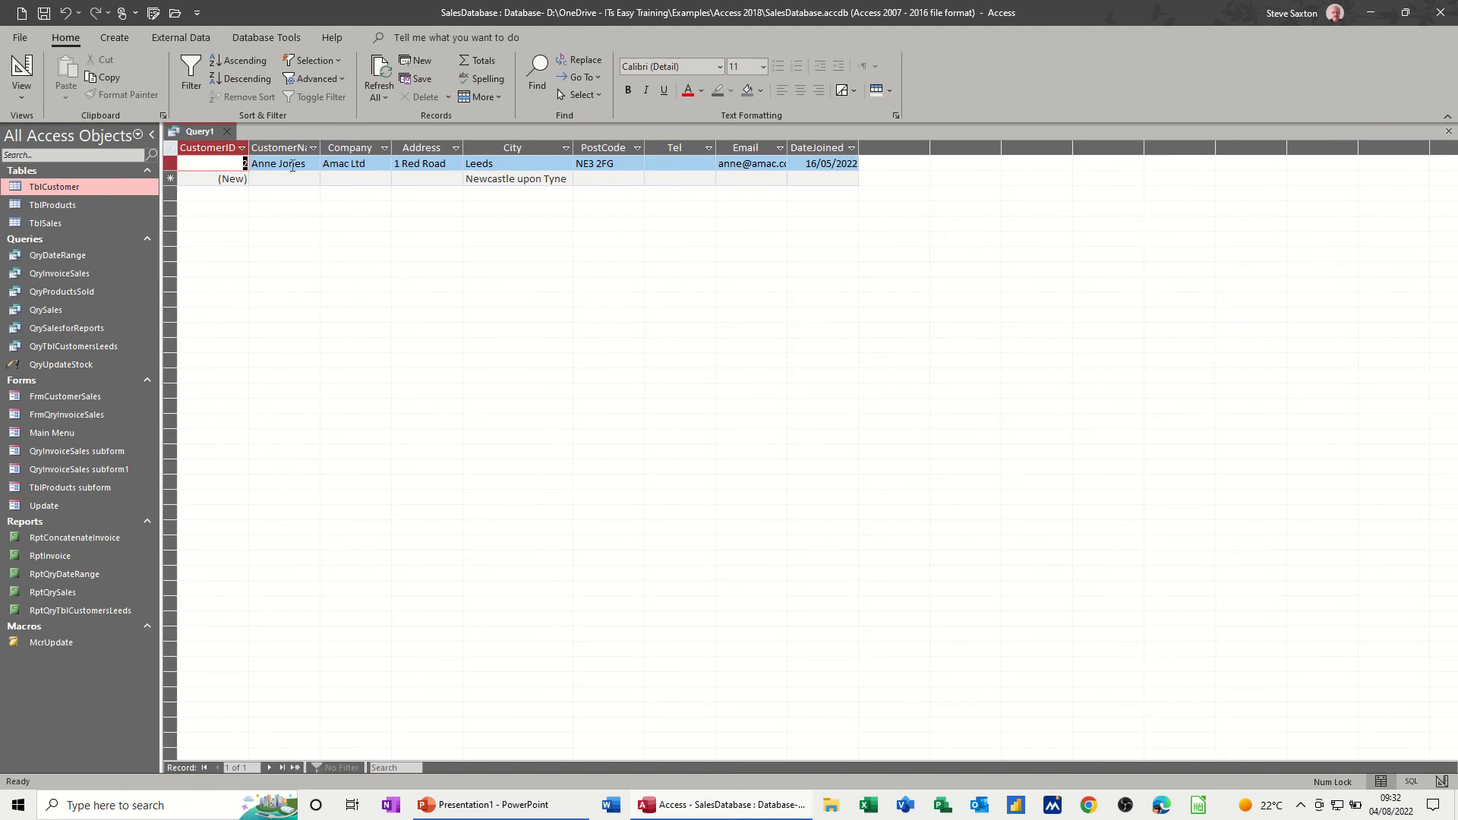
{"action": "left_click", "coordinate": [21, 69]}
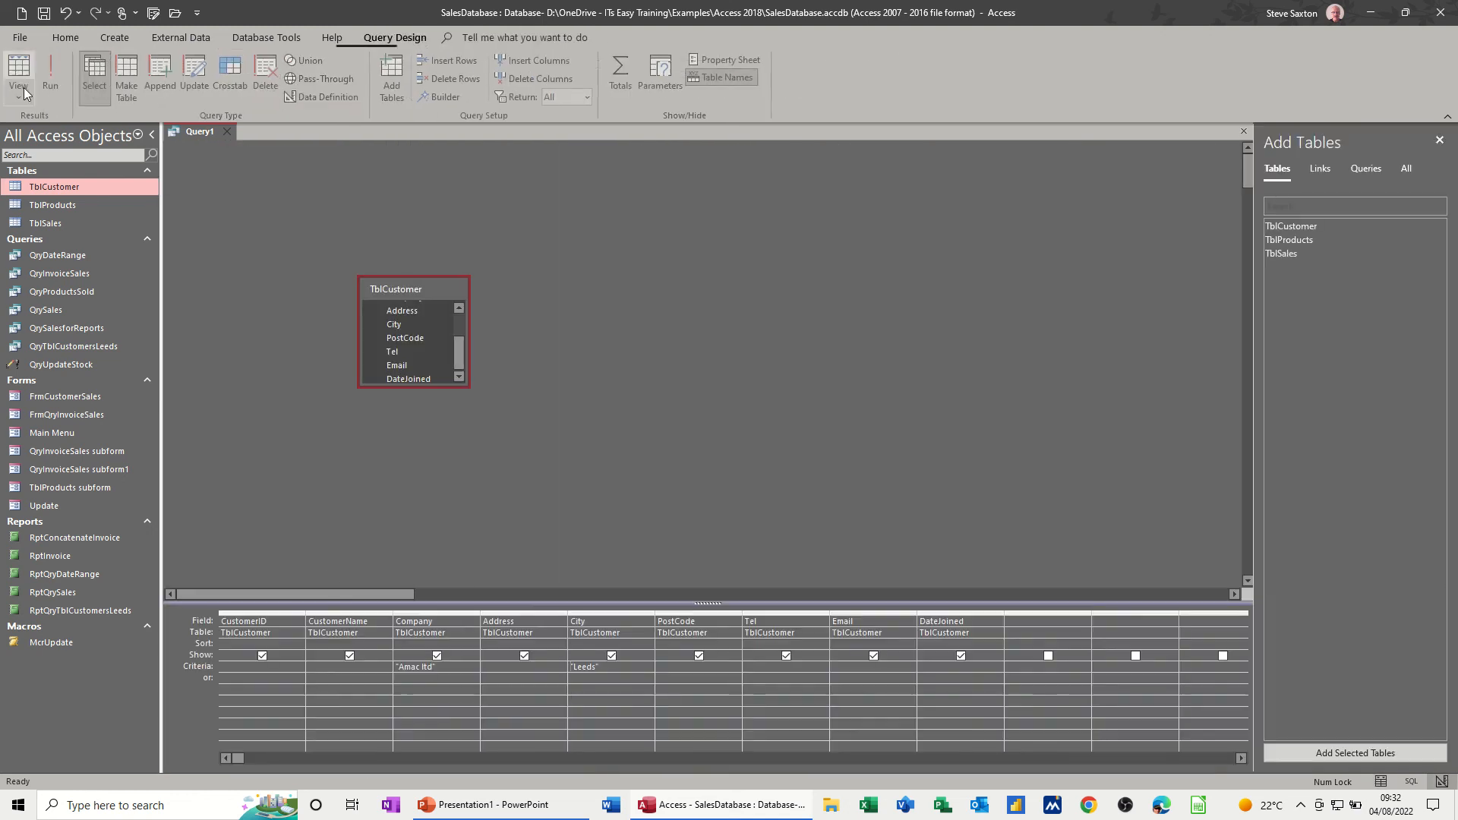
{"action": "left_click_drag", "start_coordinate": [438, 668], "coordinate": [396, 668]}
{"action": "key", "text": "Delete"}
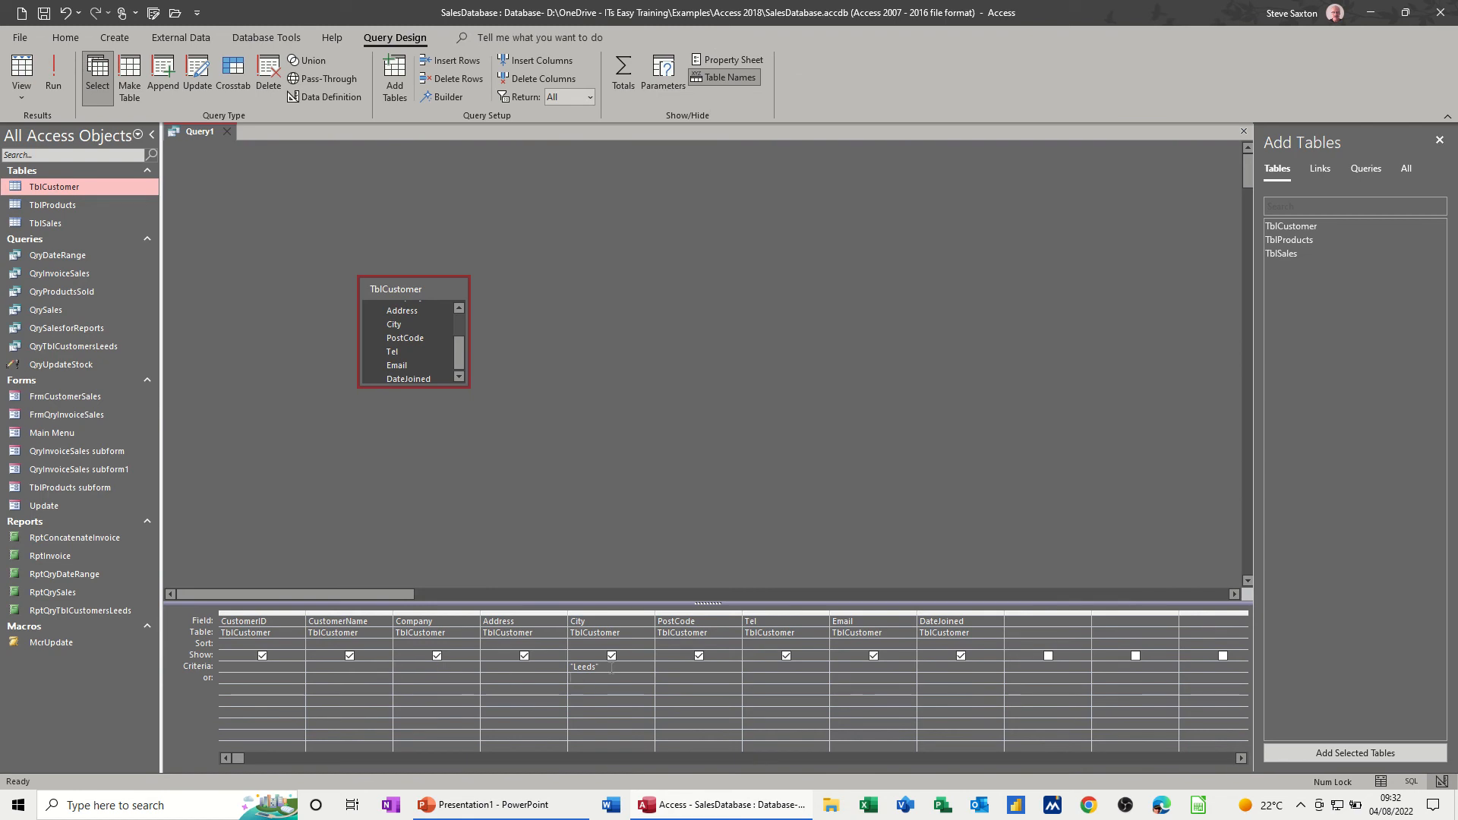
{"action": "left_click_drag", "start_coordinate": [597, 667], "coordinate": [570, 667]}
{"action": "key", "text": "Delete"}
- Review the cities in TblCustomer, close it, and set the query's City criterion to the parameter prompt [Enter a the City]
{"action": "double_click", "coordinate": [52, 185]}
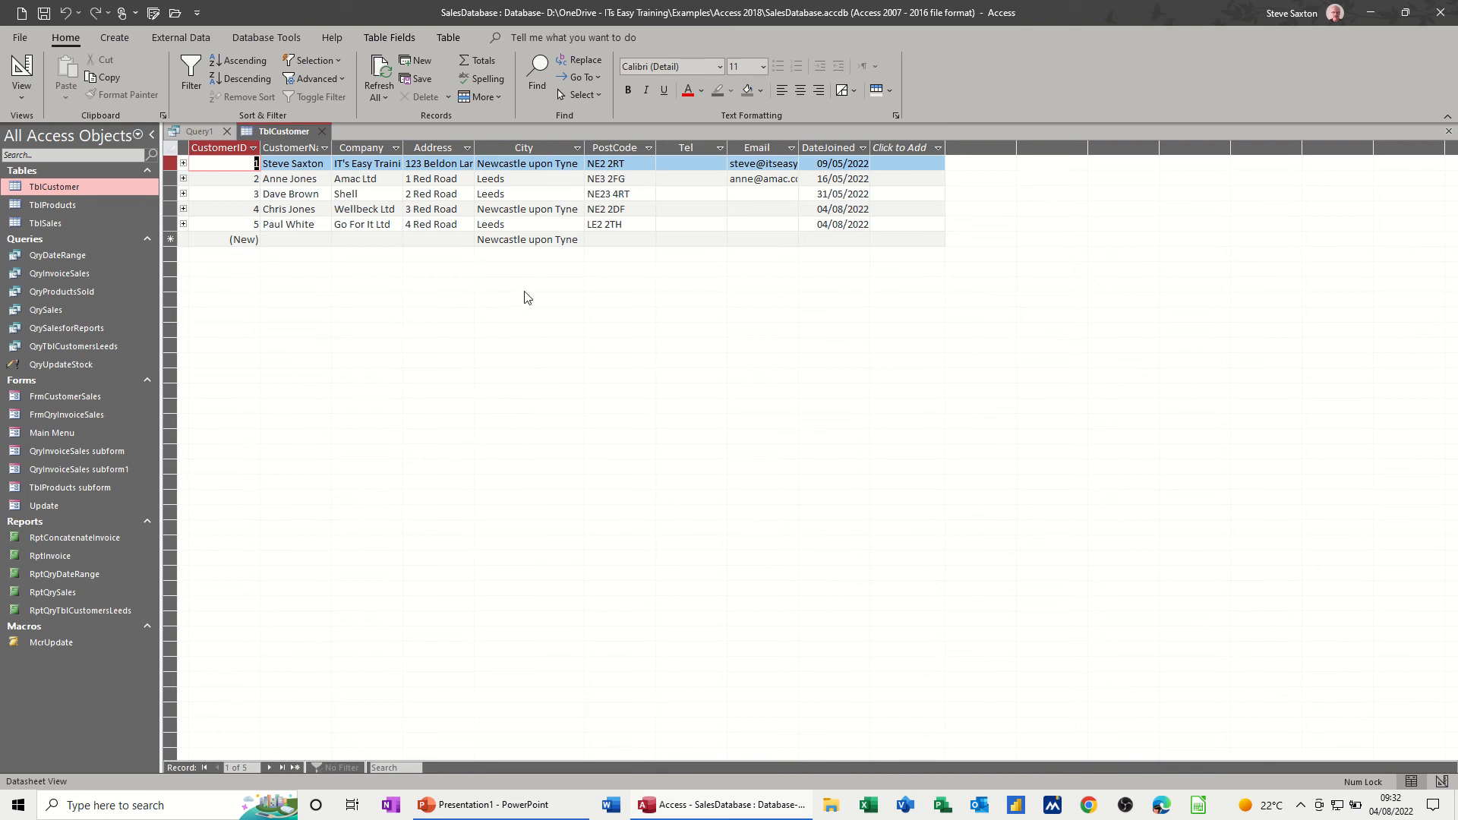
{"action": "left_click", "coordinate": [326, 134]}
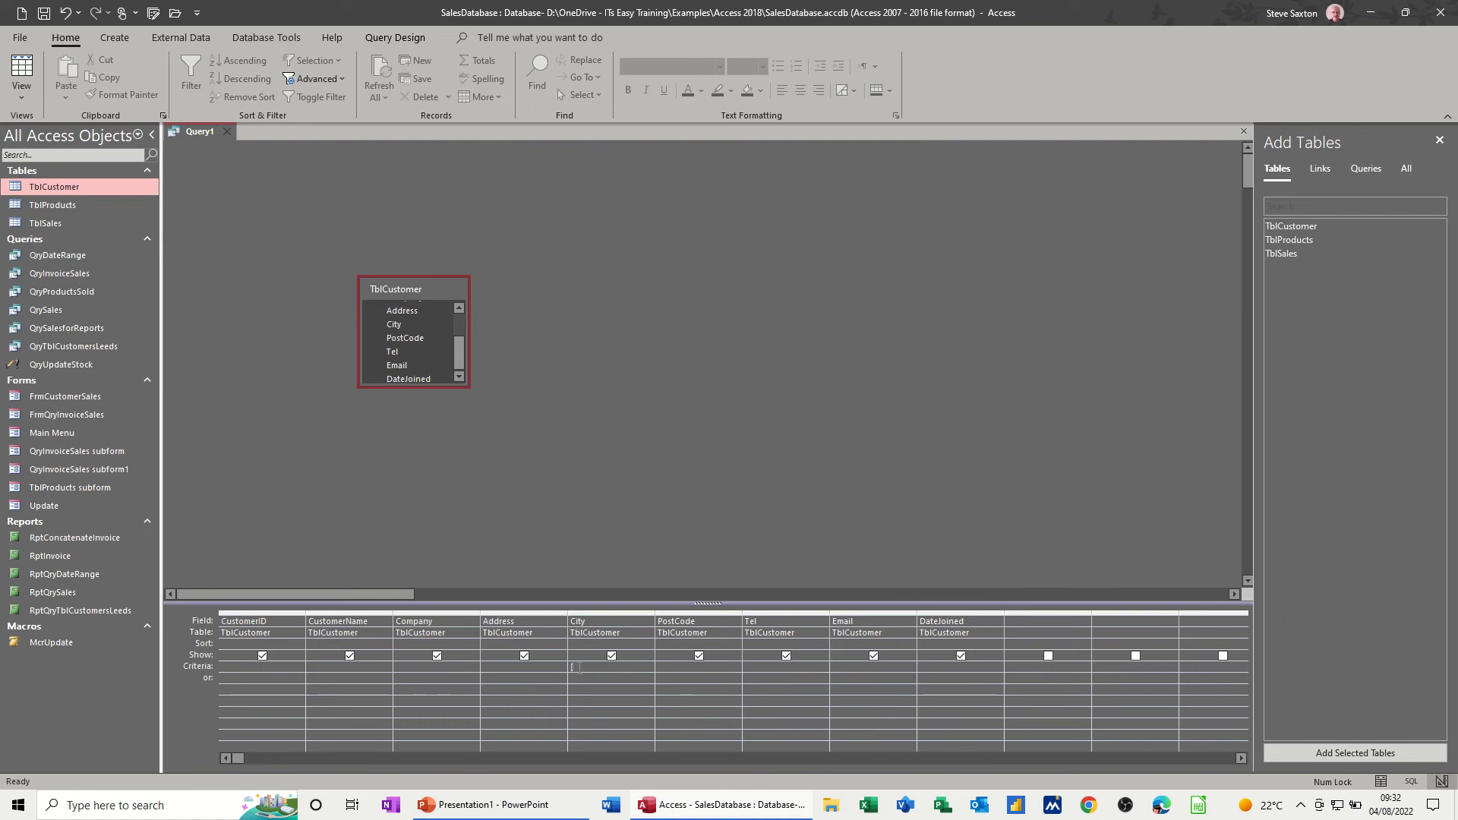
{"action": "type", "text": "Enter a the City"}
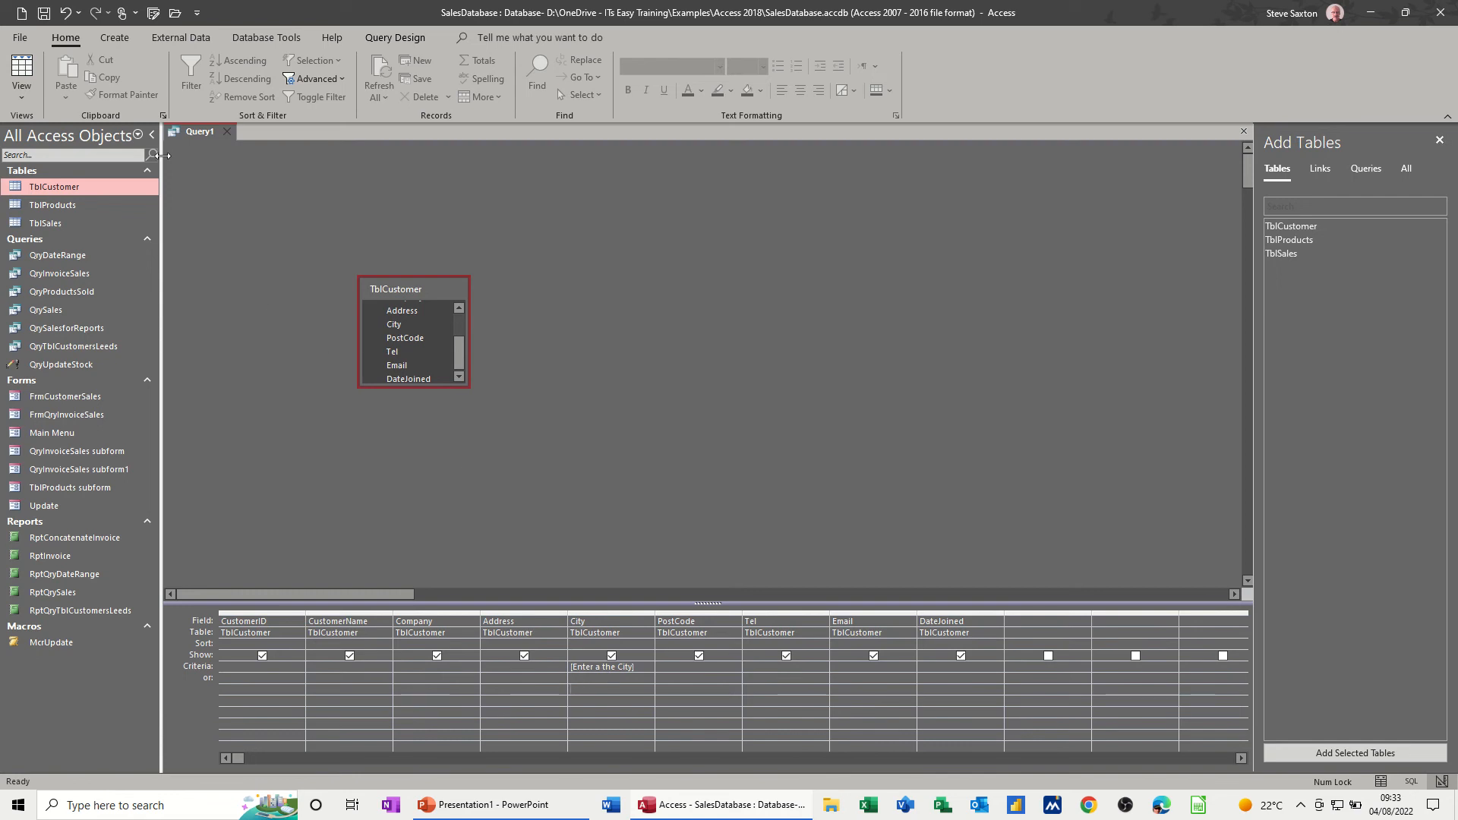
- Run the parameter query with Leeds as the city
{"action": "left_click", "coordinate": [416, 37]}
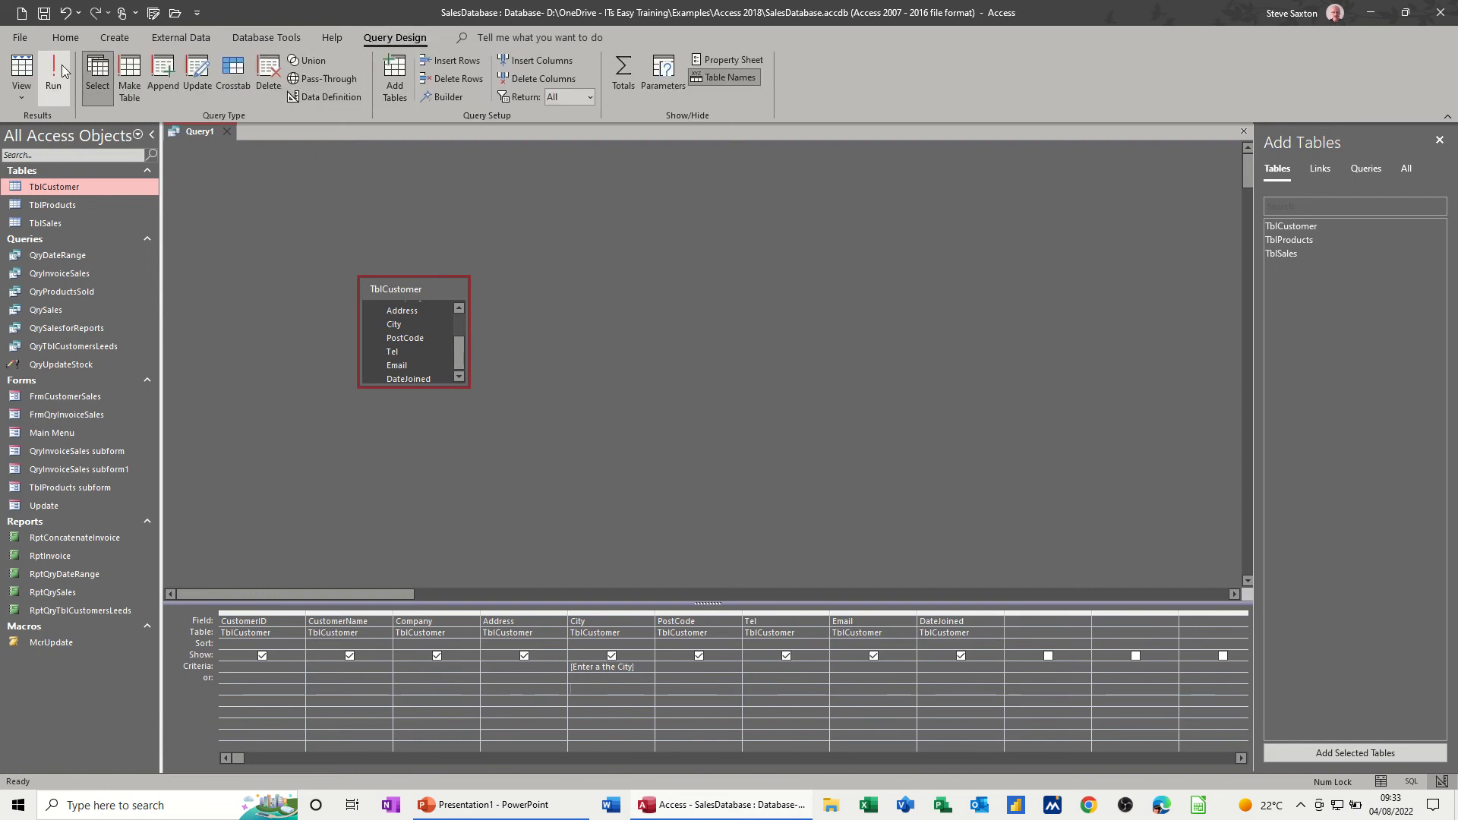
{"action": "left_click", "coordinate": [54, 72]}
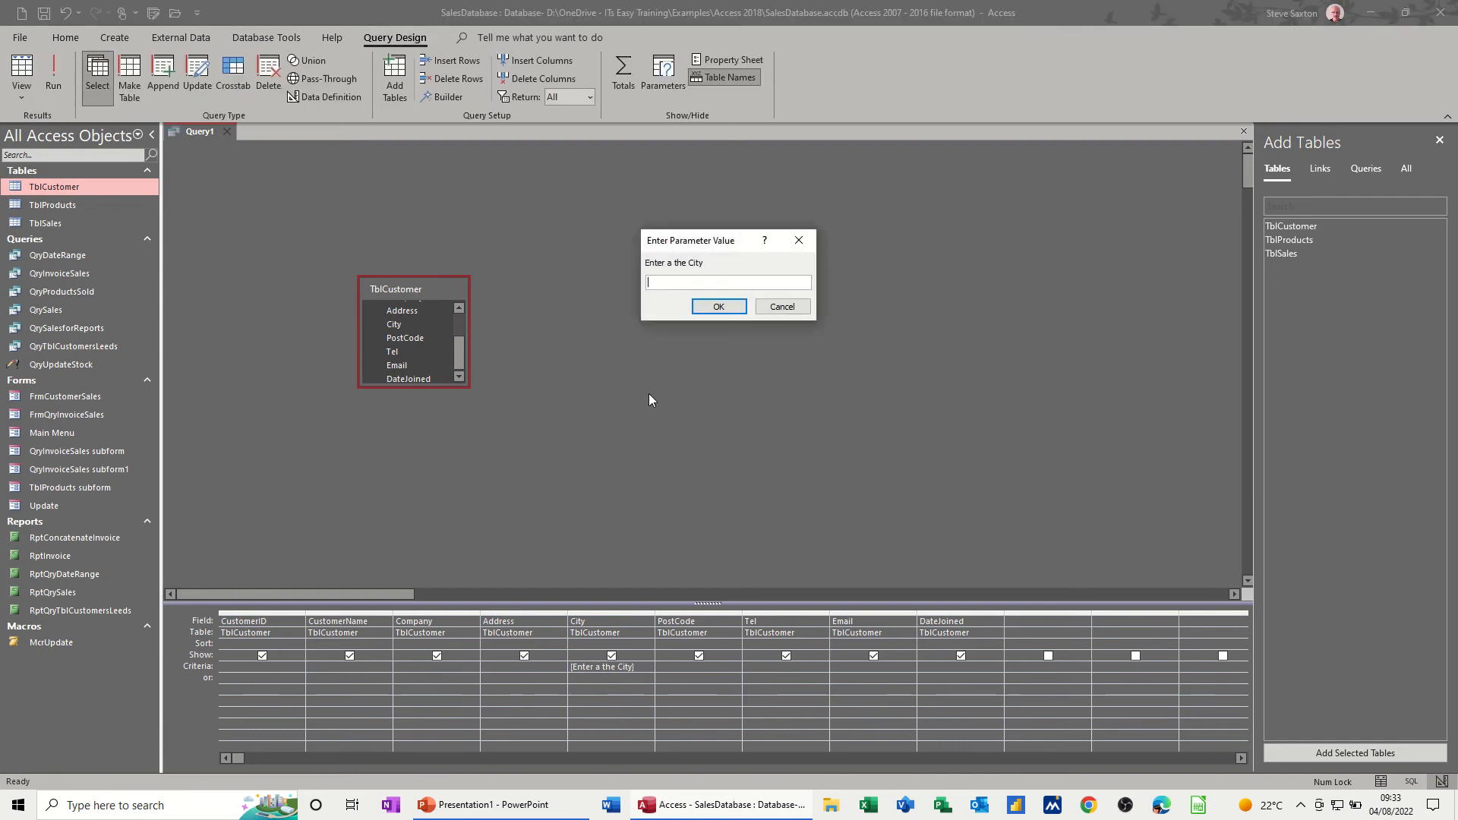
{"action": "type", "text": "Leeds"}
{"action": "key", "text": "Return"}
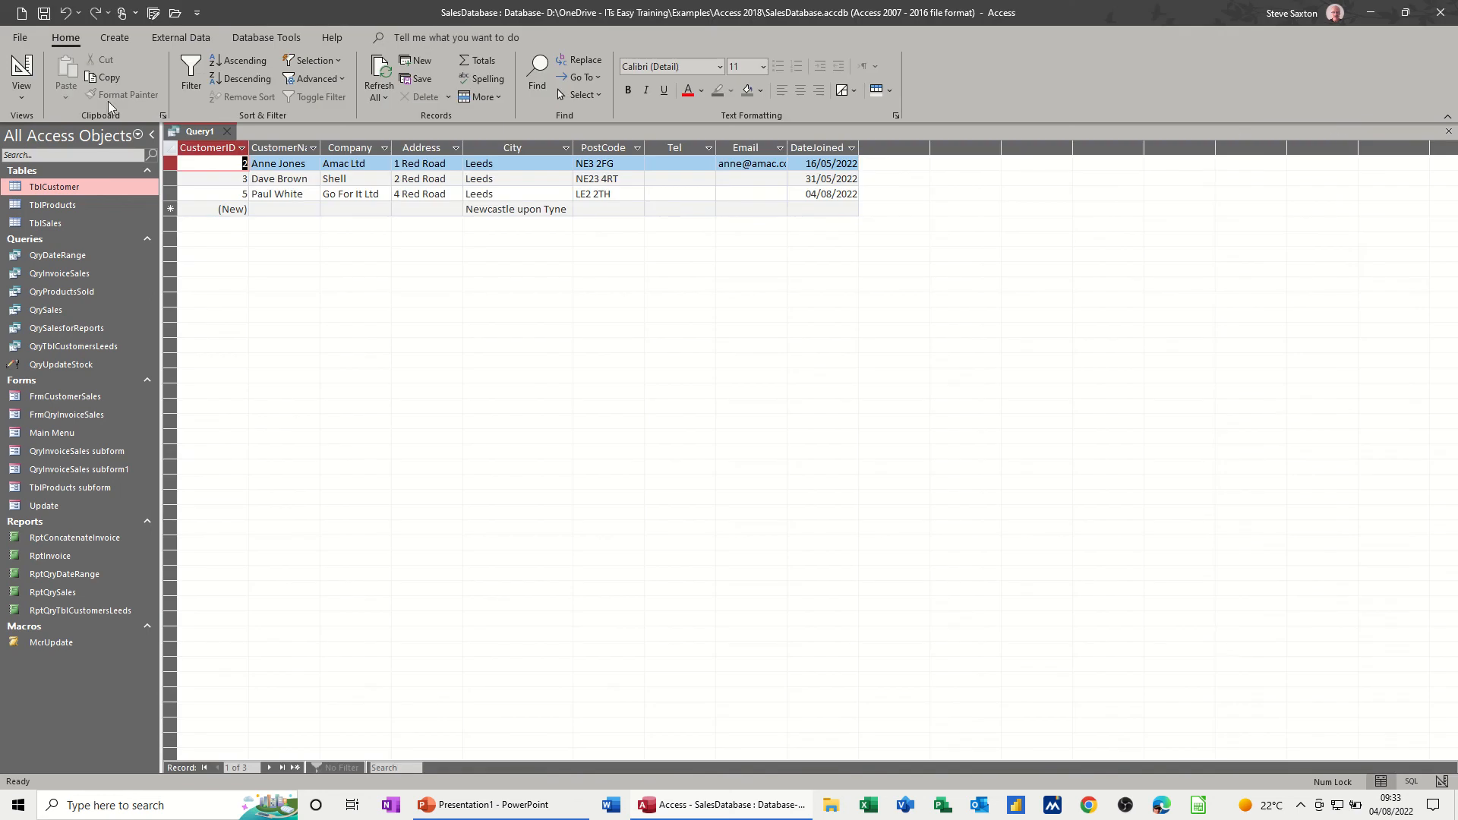
- Save the parameter query as QryPara
{"action": "left_click", "coordinate": [44, 13]}
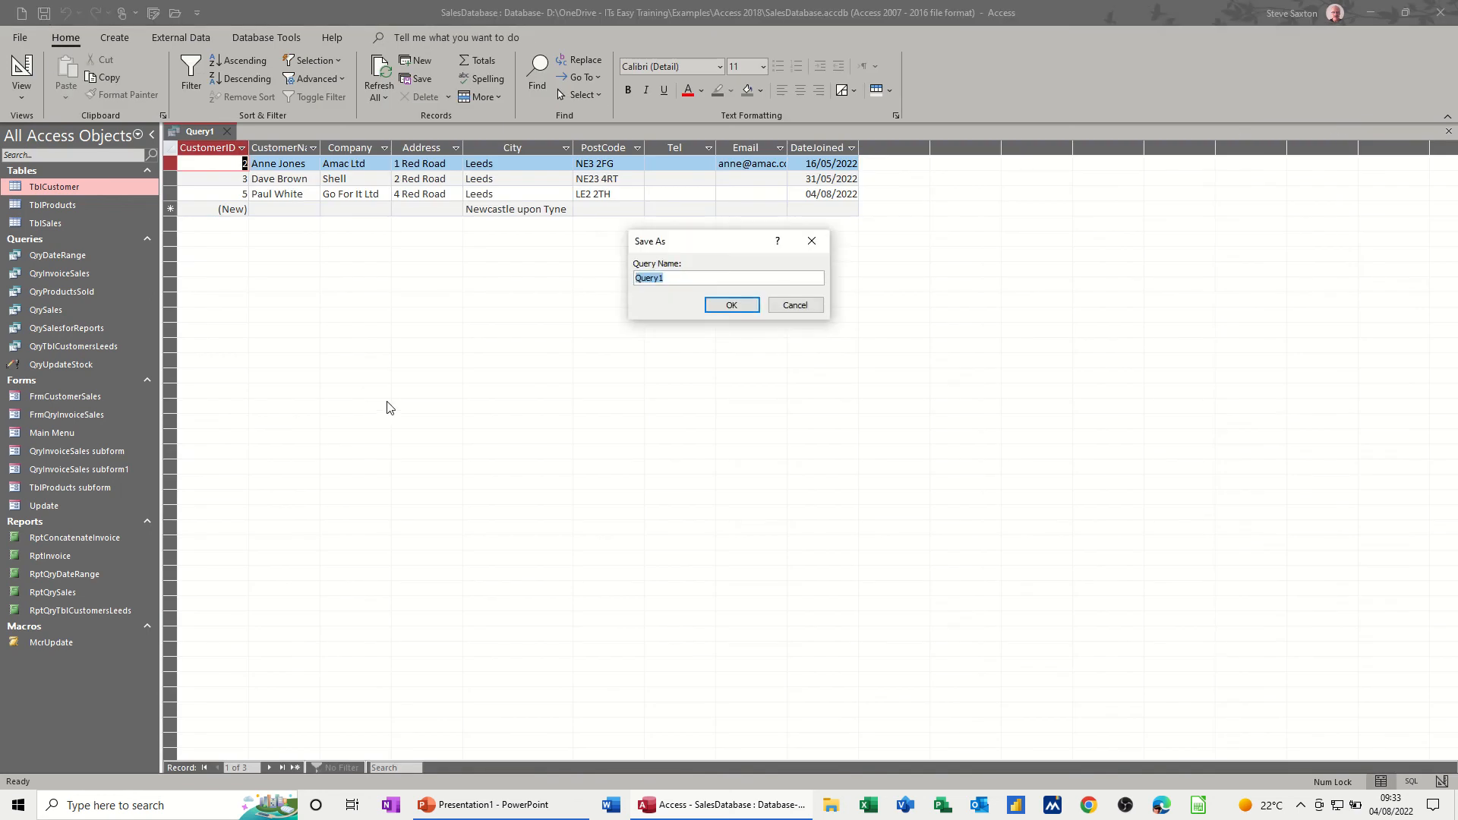
{"action": "type", "text": "QryPara"}
{"action": "key", "text": "Return"}
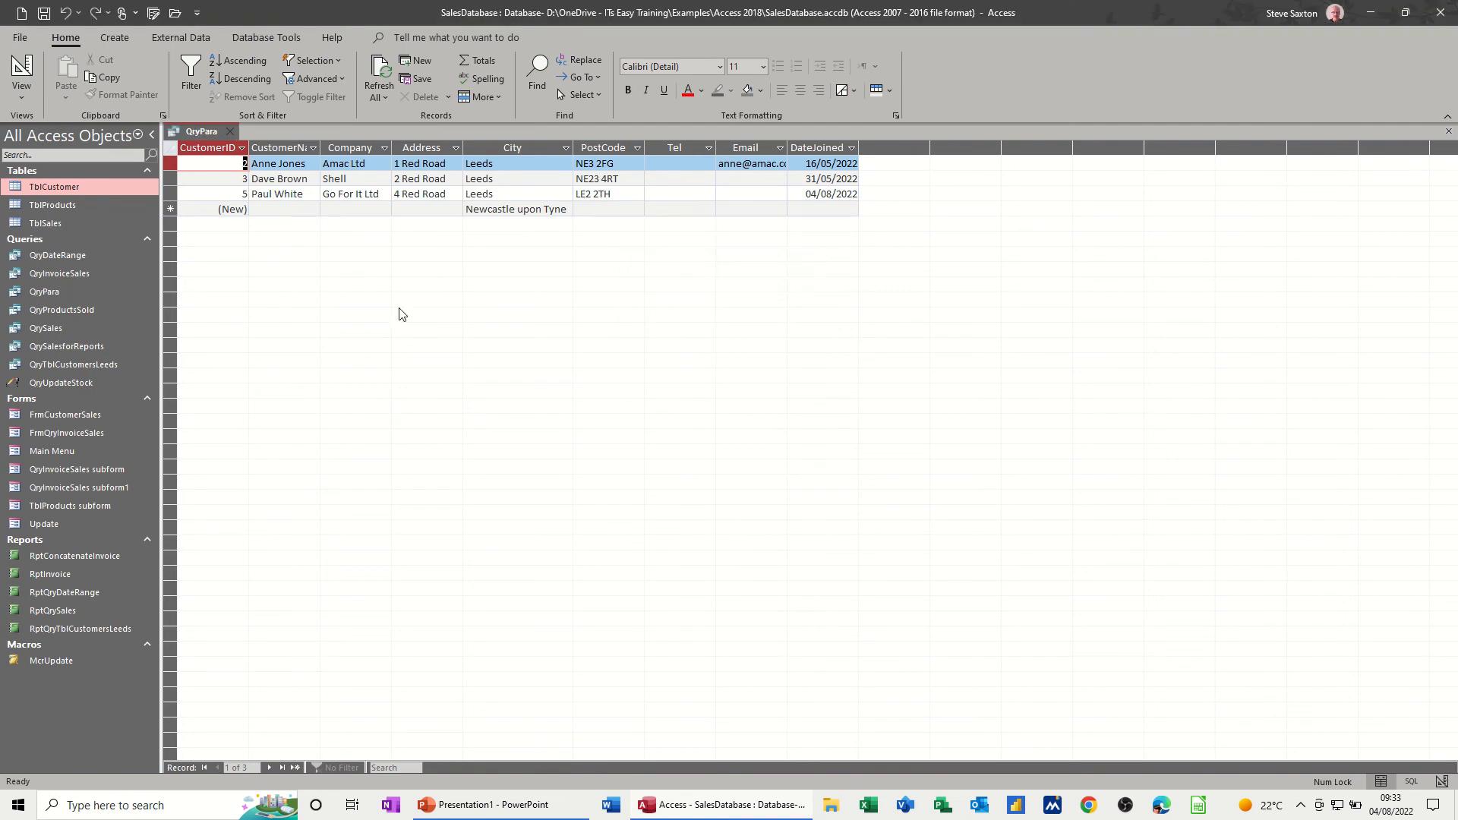
- Close the query results and create a report from QryPara, entering leeds as the city
{"action": "left_click", "coordinate": [230, 131]}
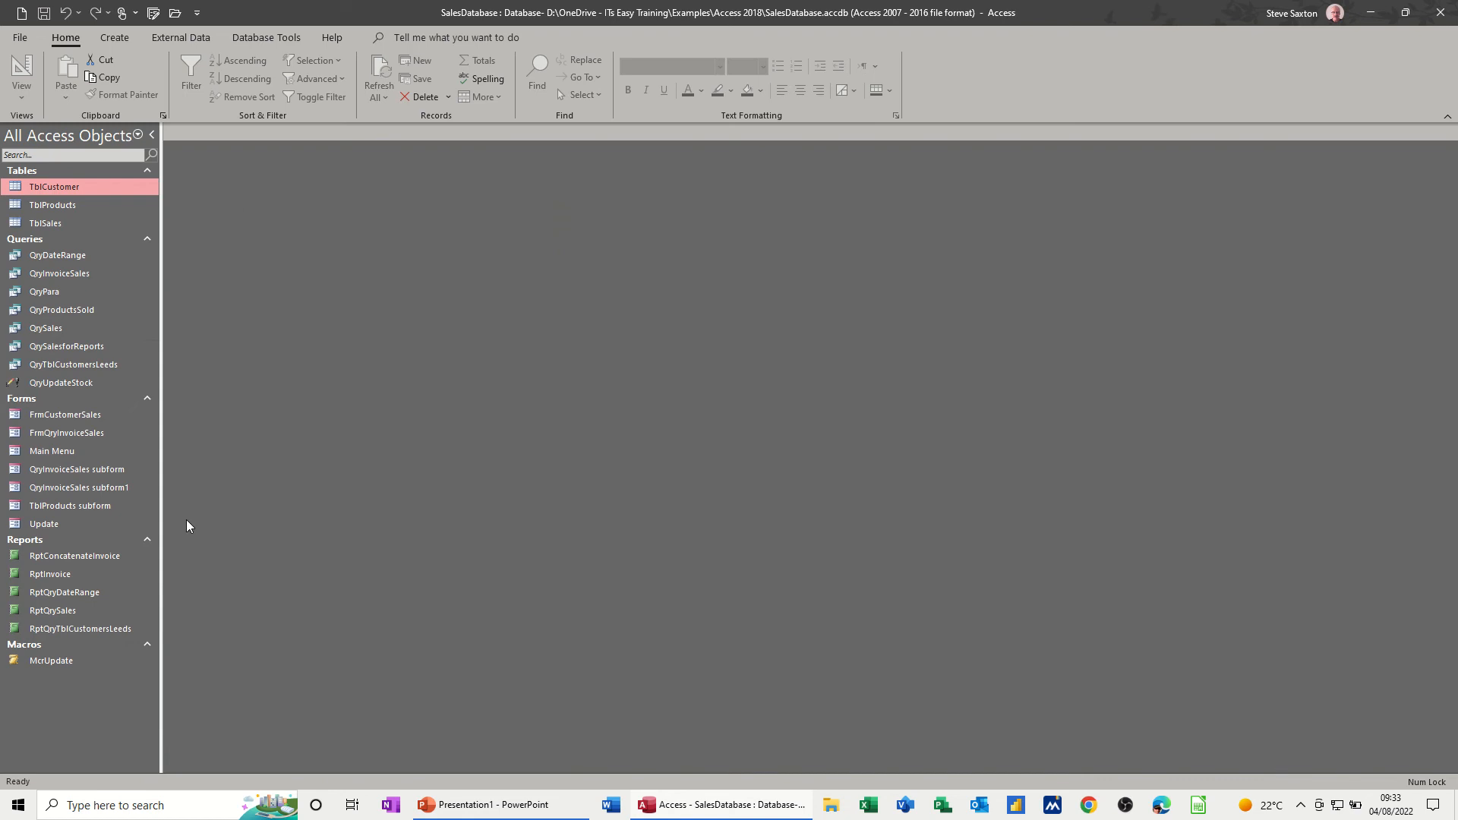
{"action": "left_click", "coordinate": [44, 291]}
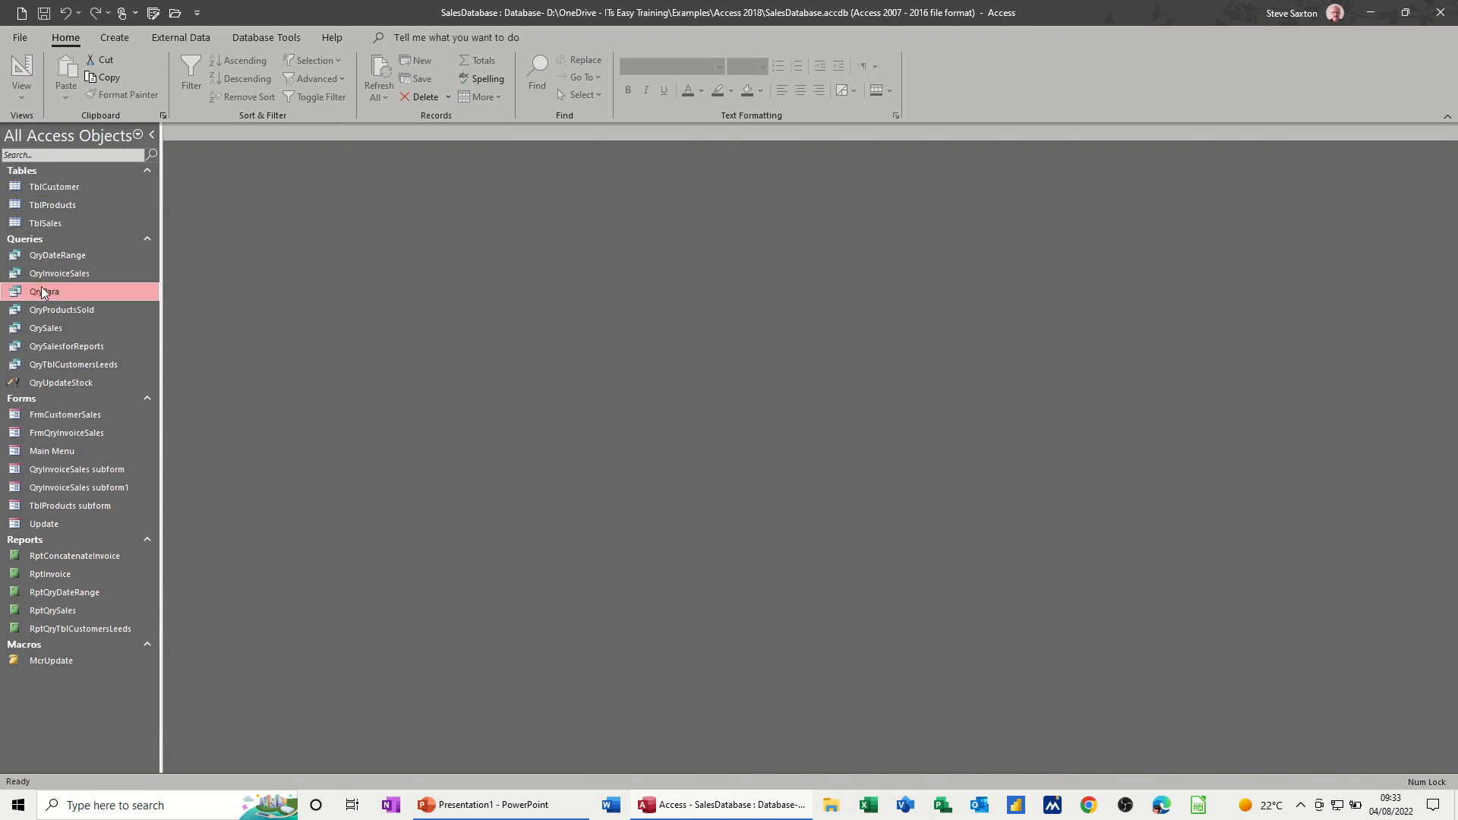
{"action": "left_click", "coordinate": [115, 37]}
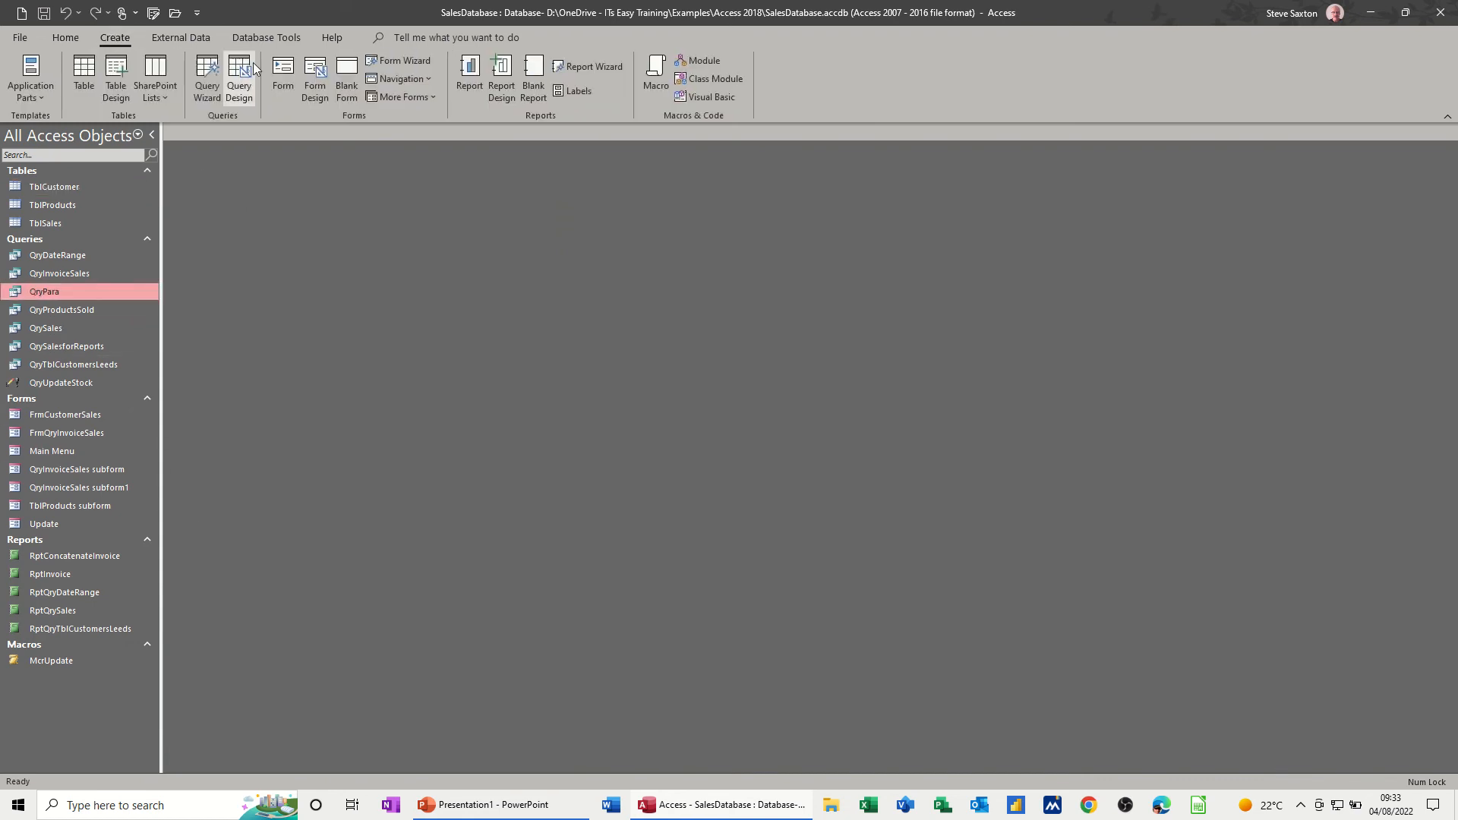
{"action": "left_click", "coordinate": [467, 79]}
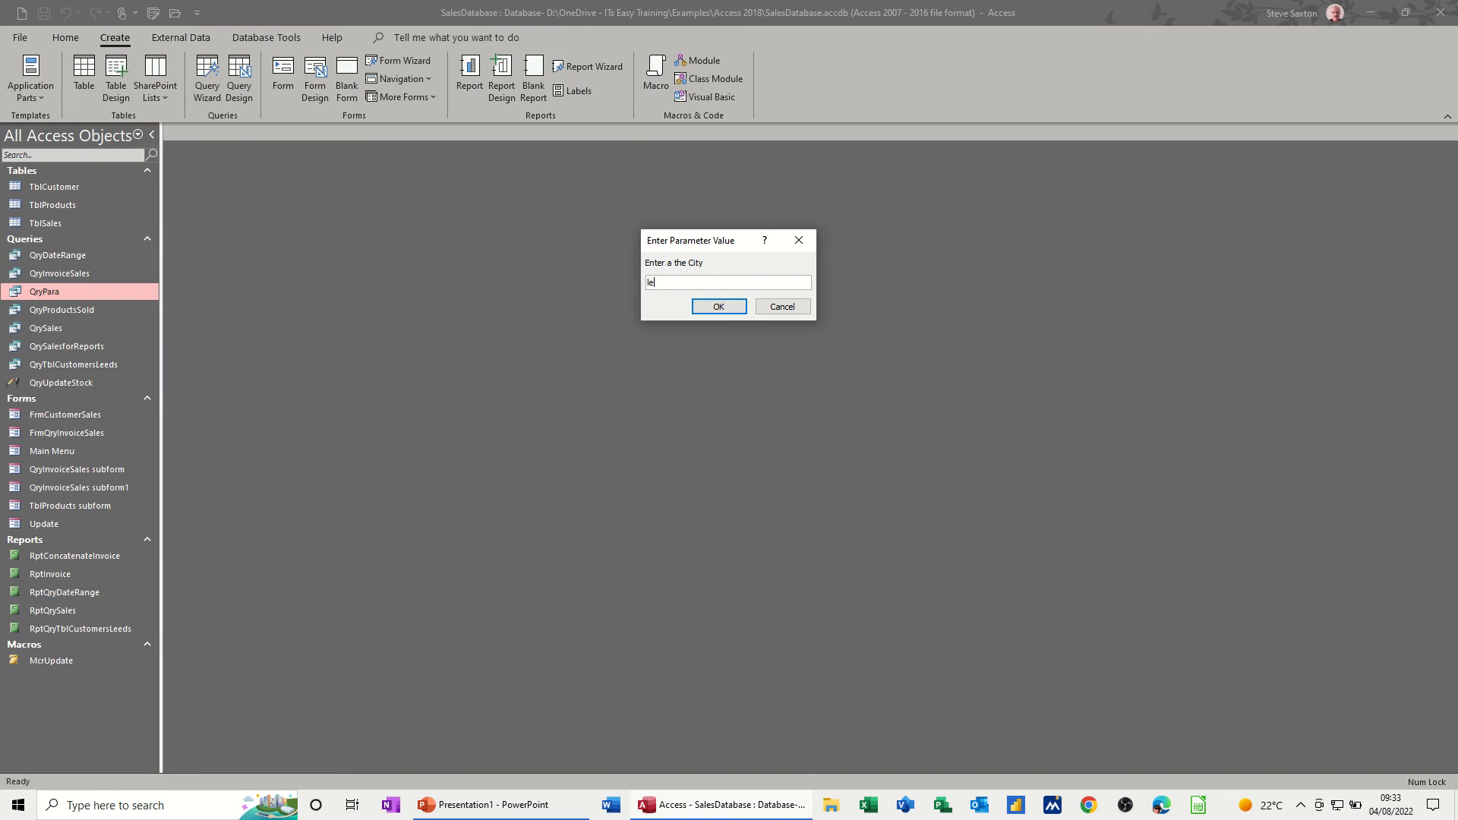
{"action": "type", "text": "leeds"}
{"action": "key", "text": "Return"}
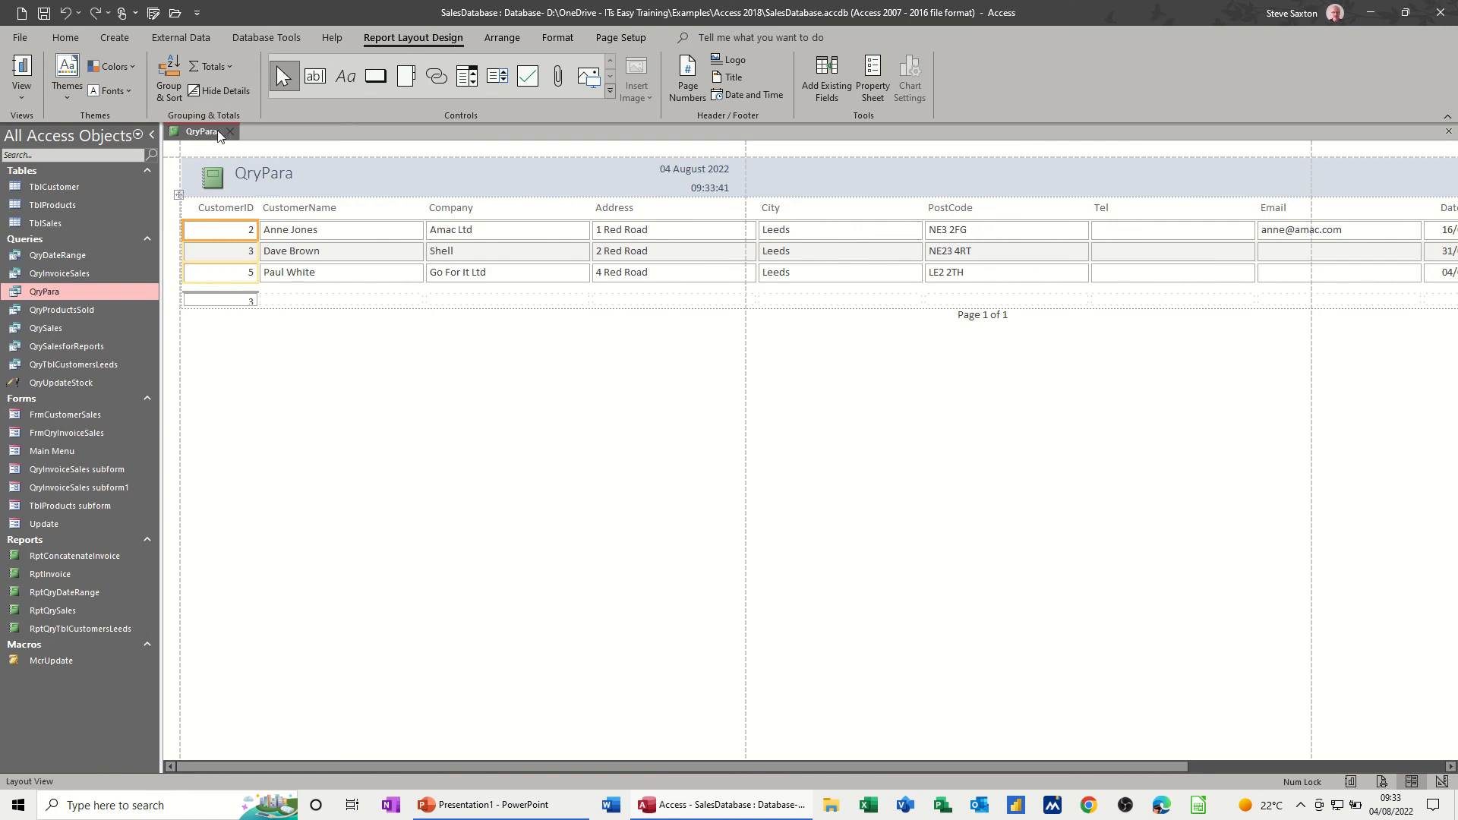
- Close the new report and save it as RptQryPara
{"action": "left_click", "coordinate": [228, 131]}
{"action": "left_click", "coordinate": [672, 445]}
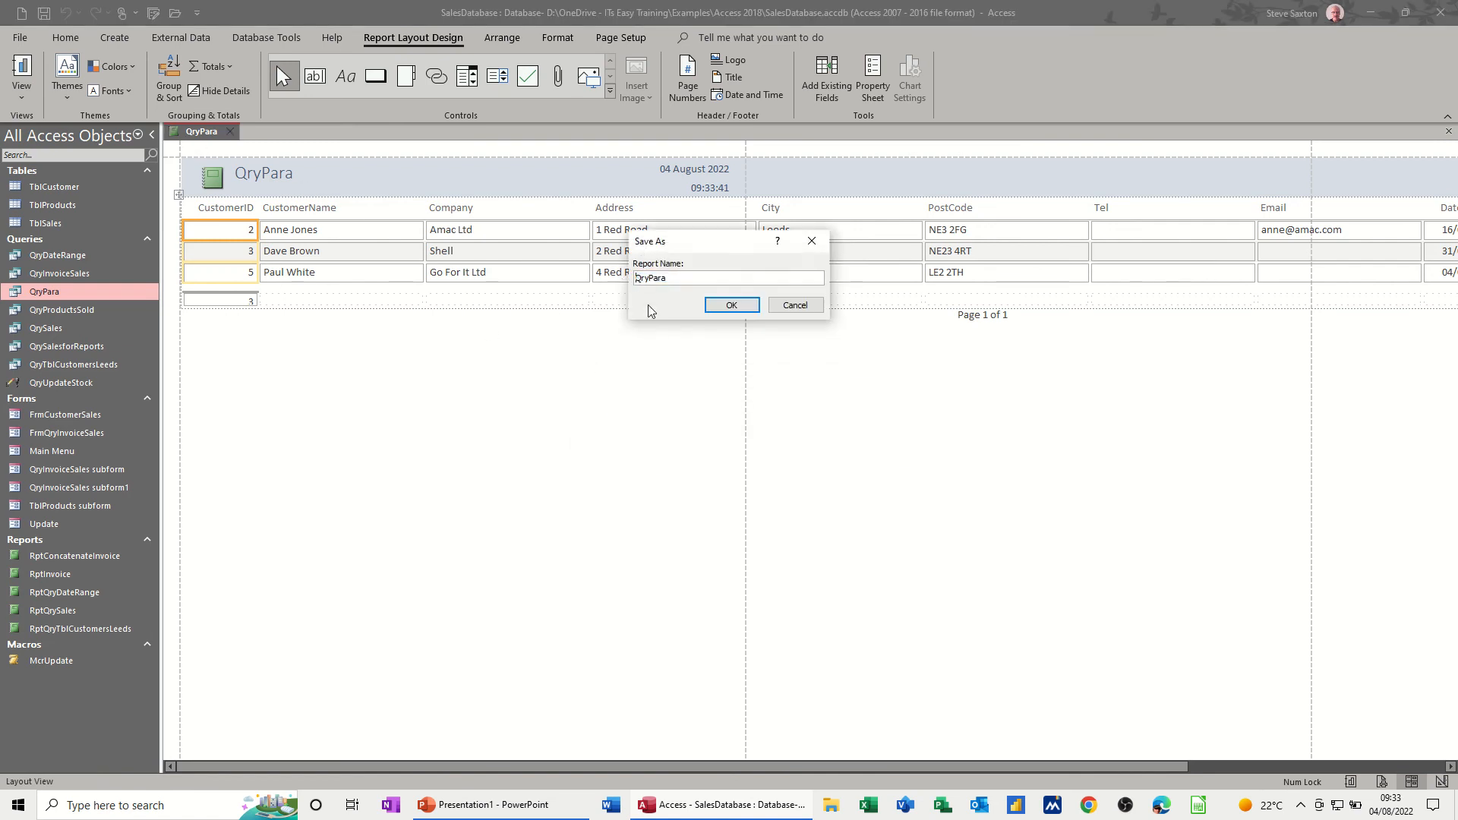
{"action": "type", "text": "Rpt"}
{"action": "left_click", "coordinate": [731, 305]}
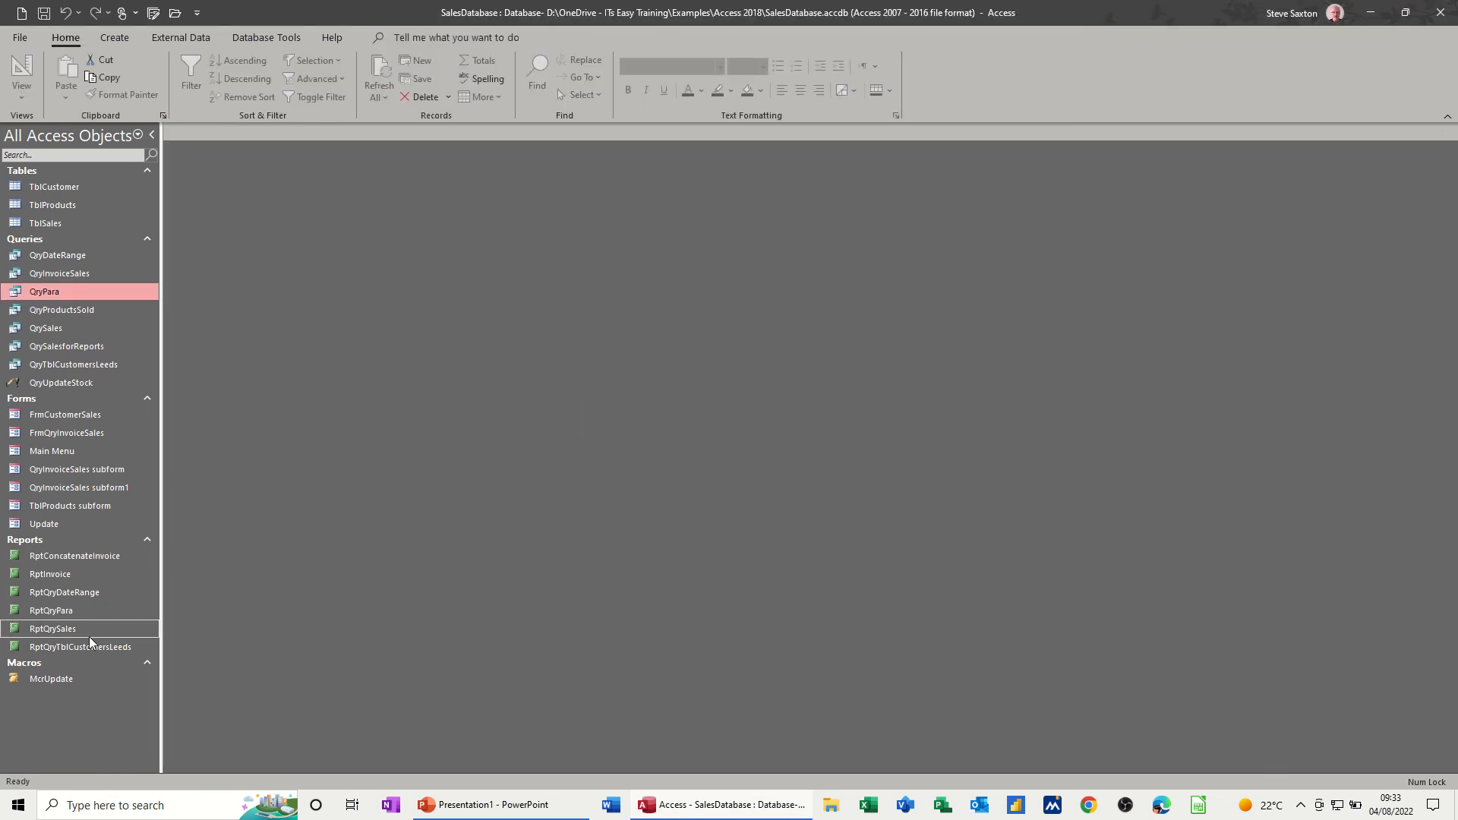
- View the RptQryPara report for the city Newcastle upon Tyne, and close it
{"action": "double_click", "coordinate": [53, 611]}
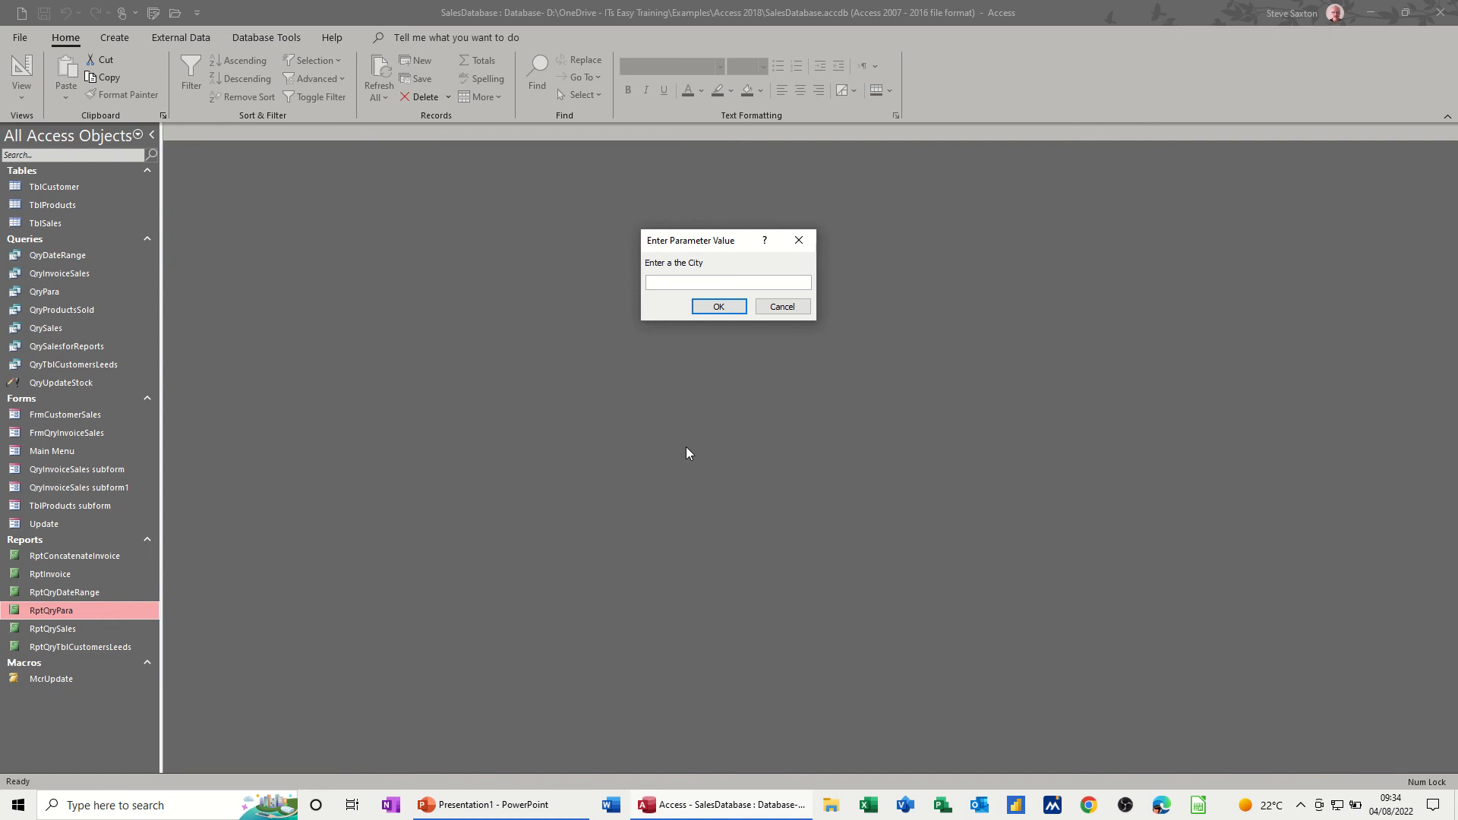
{"action": "type", "text": "Newcastle upon tyne"}
{"action": "left_click", "coordinate": [706, 307]}
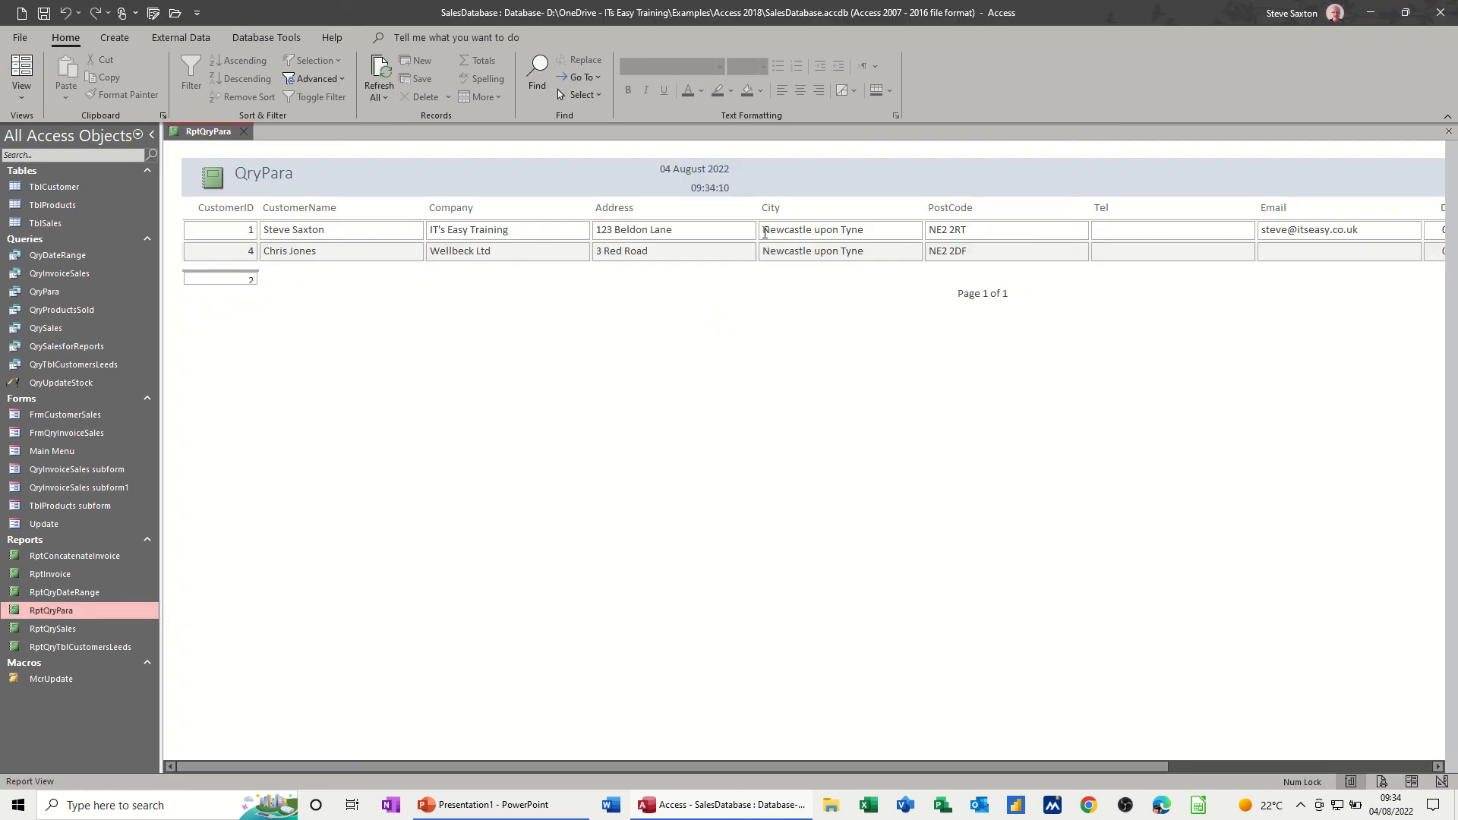
{"action": "left_click", "coordinate": [243, 132]}
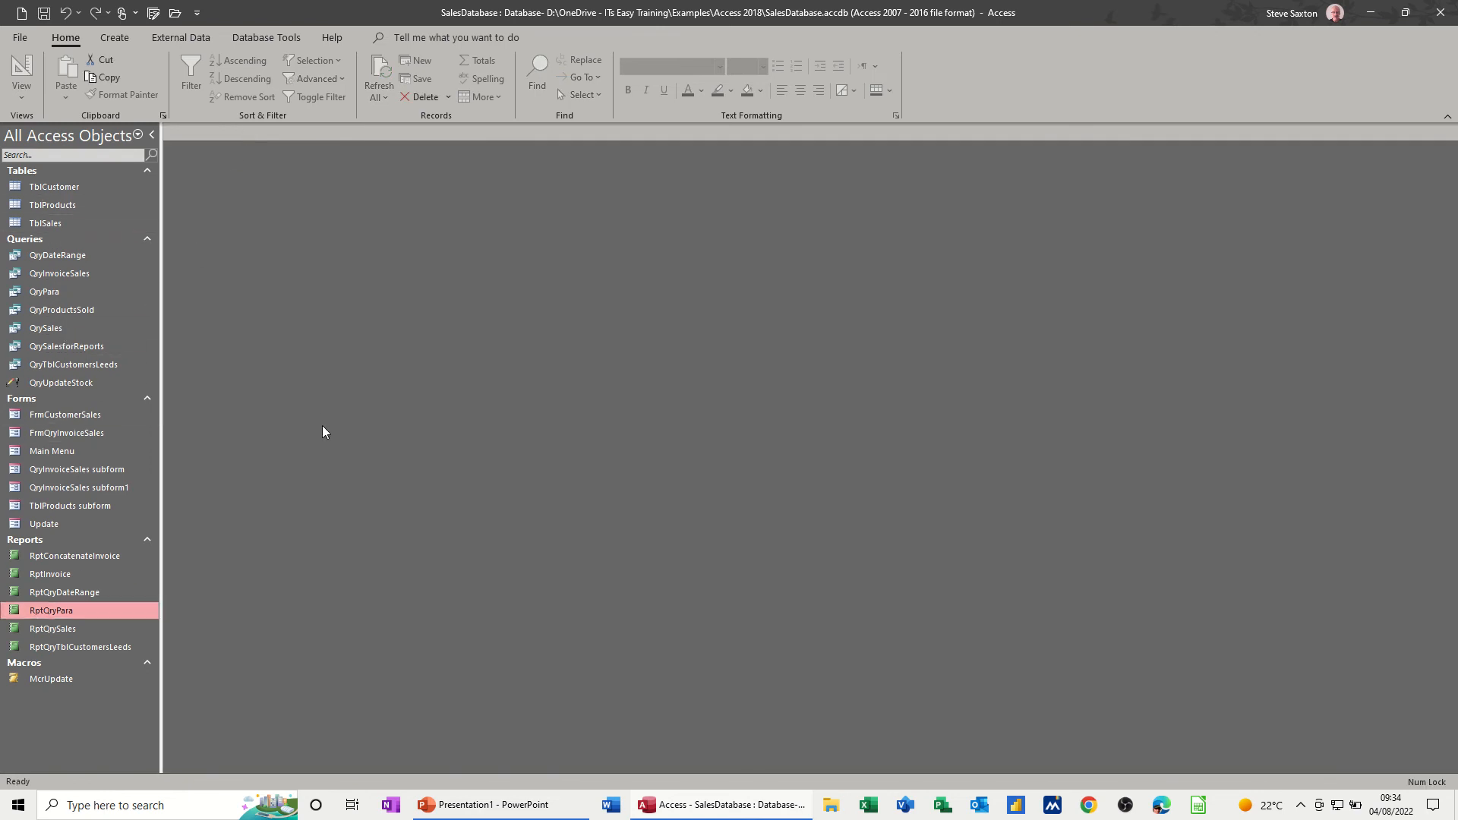
- Review the TblCustomer records, close the table, and start a new query design containing all TblCustomer fields
{"action": "double_click", "coordinate": [79, 188]}
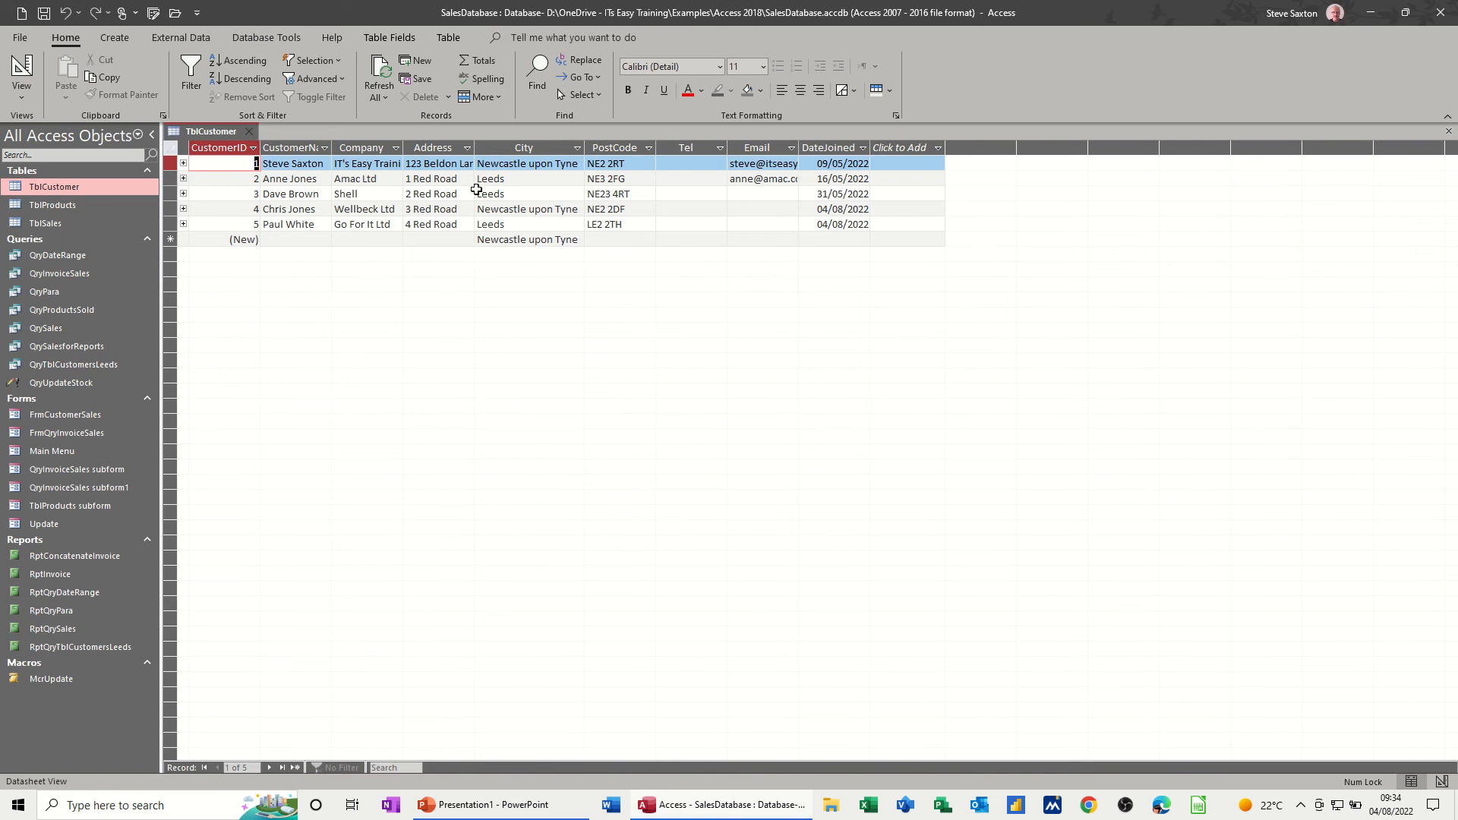
{"action": "left_click", "coordinate": [251, 134]}
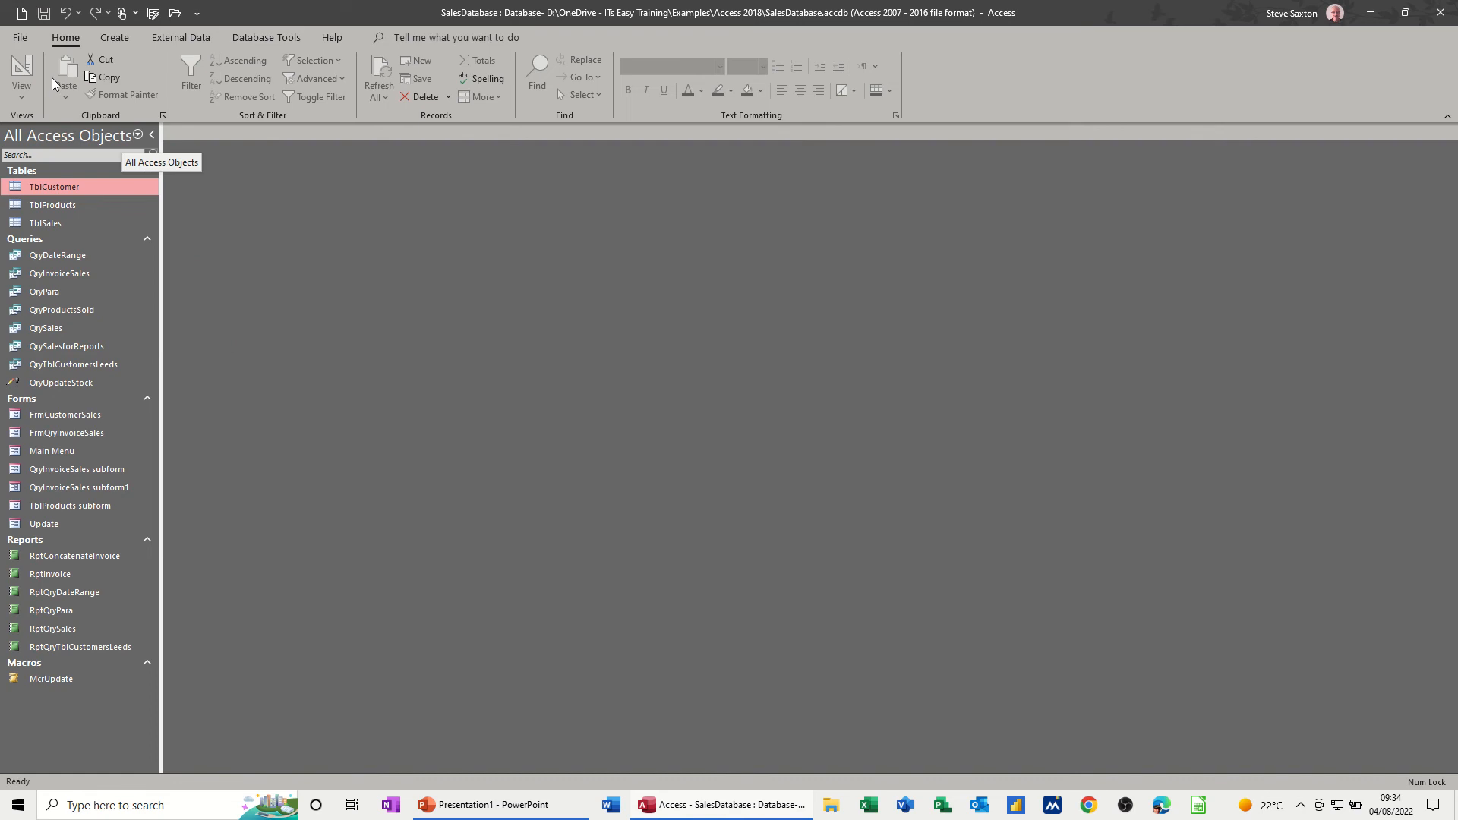
{"action": "left_click", "coordinate": [113, 38]}
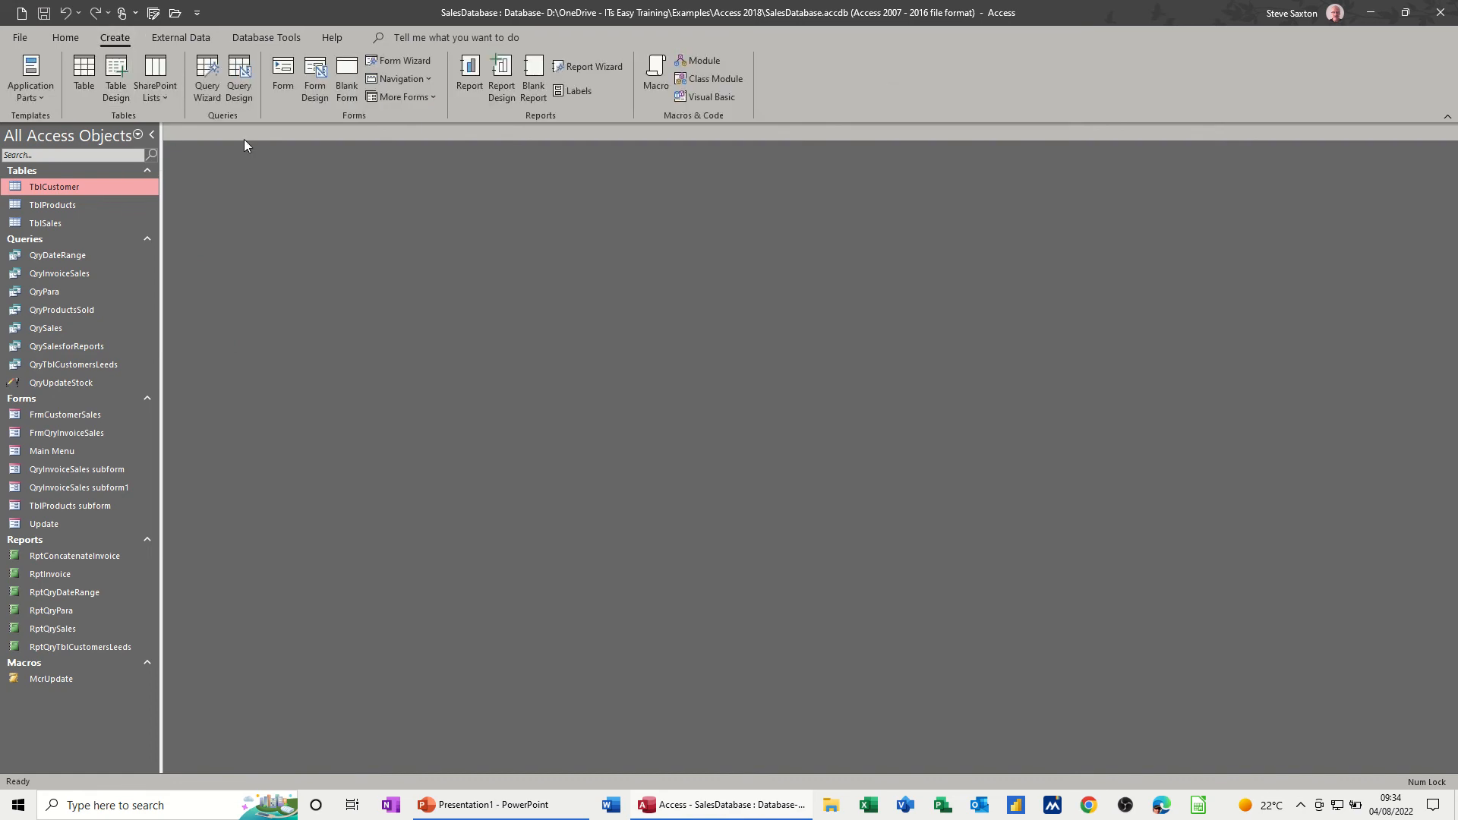
{"action": "left_click", "coordinate": [238, 69]}
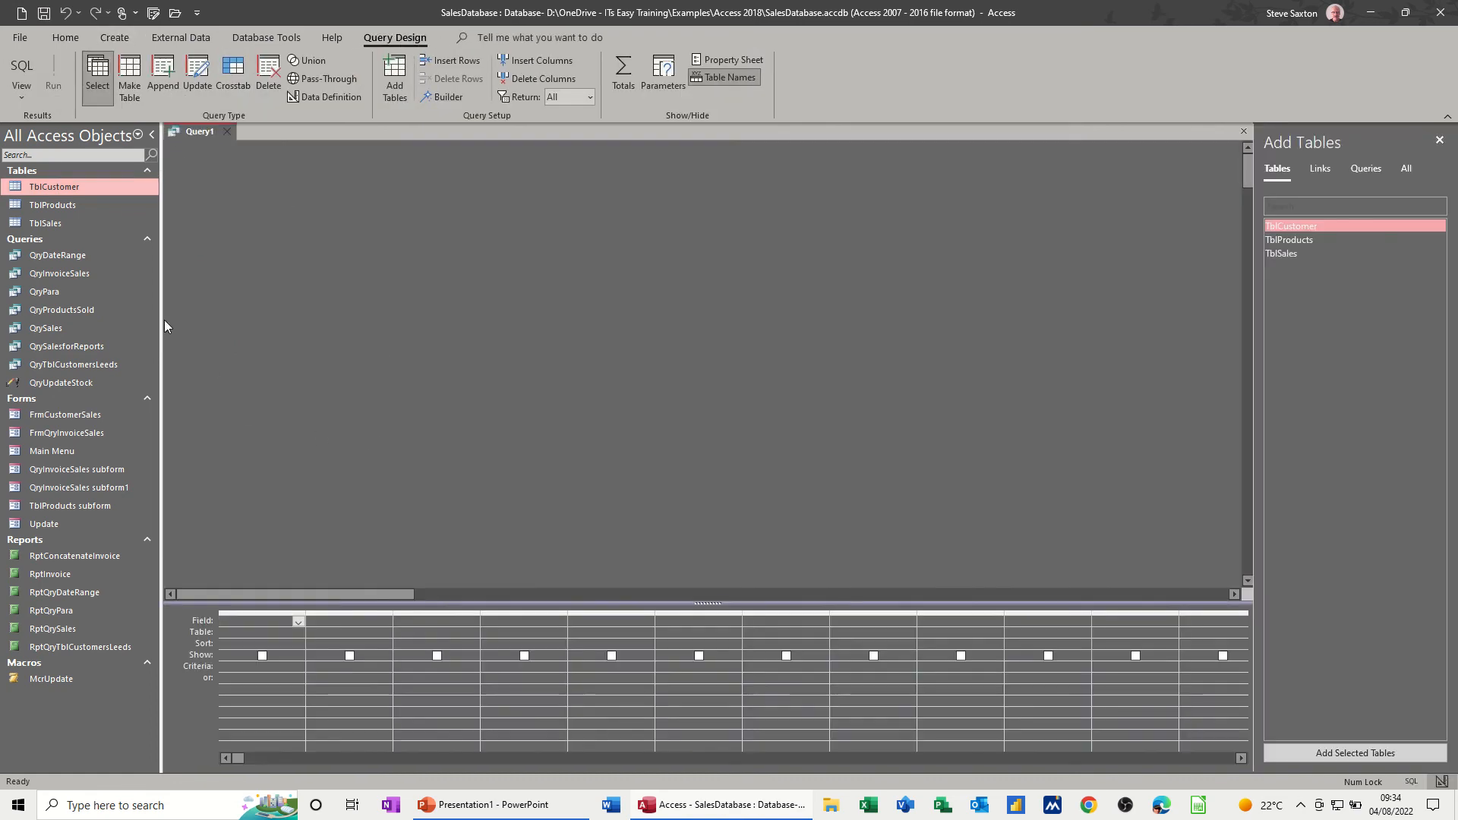
{"action": "left_click_drag", "start_coordinate": [79, 186], "coordinate": [245, 629]}
{"action": "double_click", "coordinate": [430, 260]}
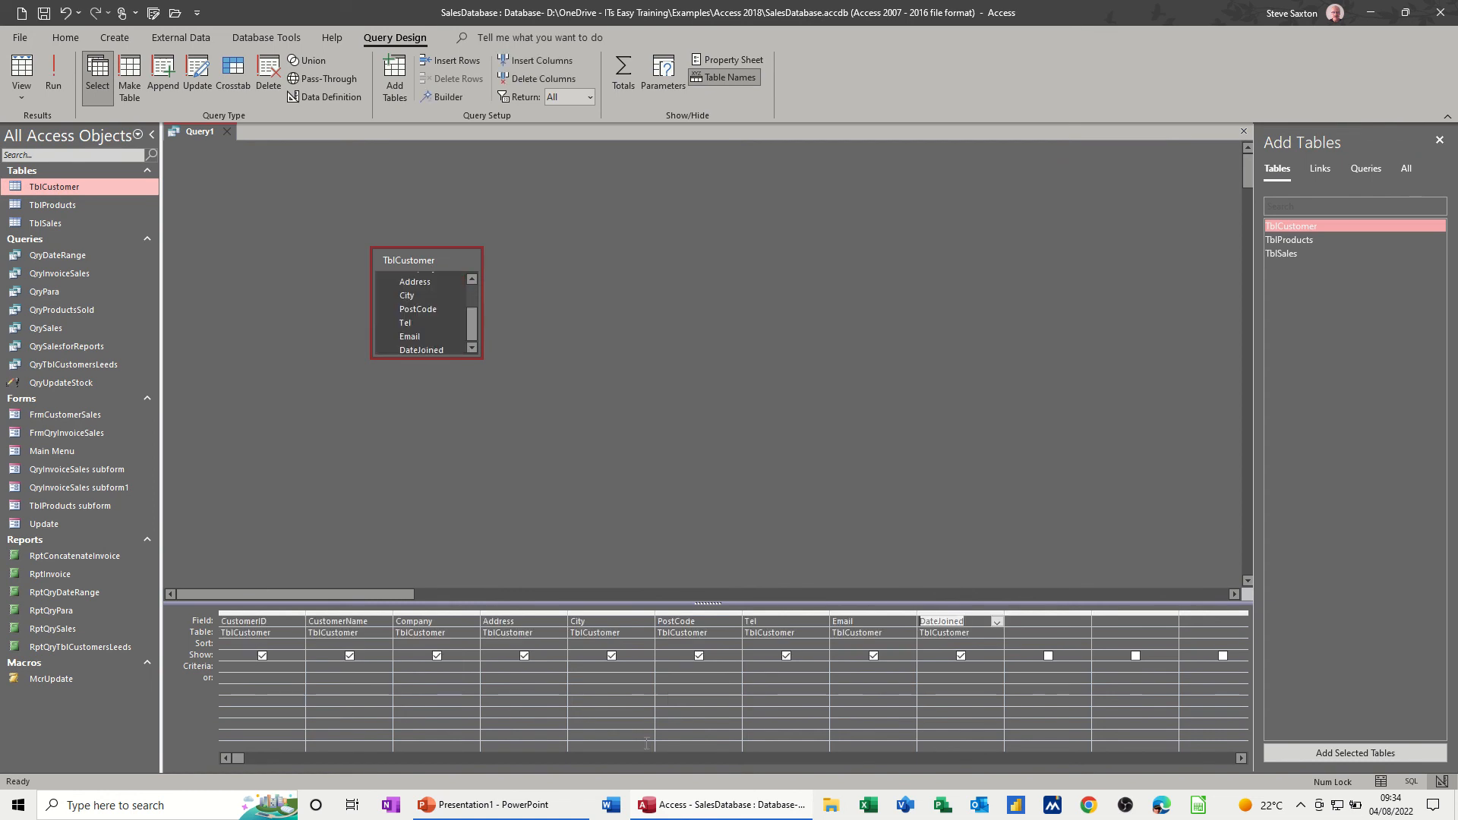
- Set the DateJoined criterion to Between [enter the first date] and [enter the second date], using the Zoom editor
{"action": "left_click", "coordinate": [929, 667]}
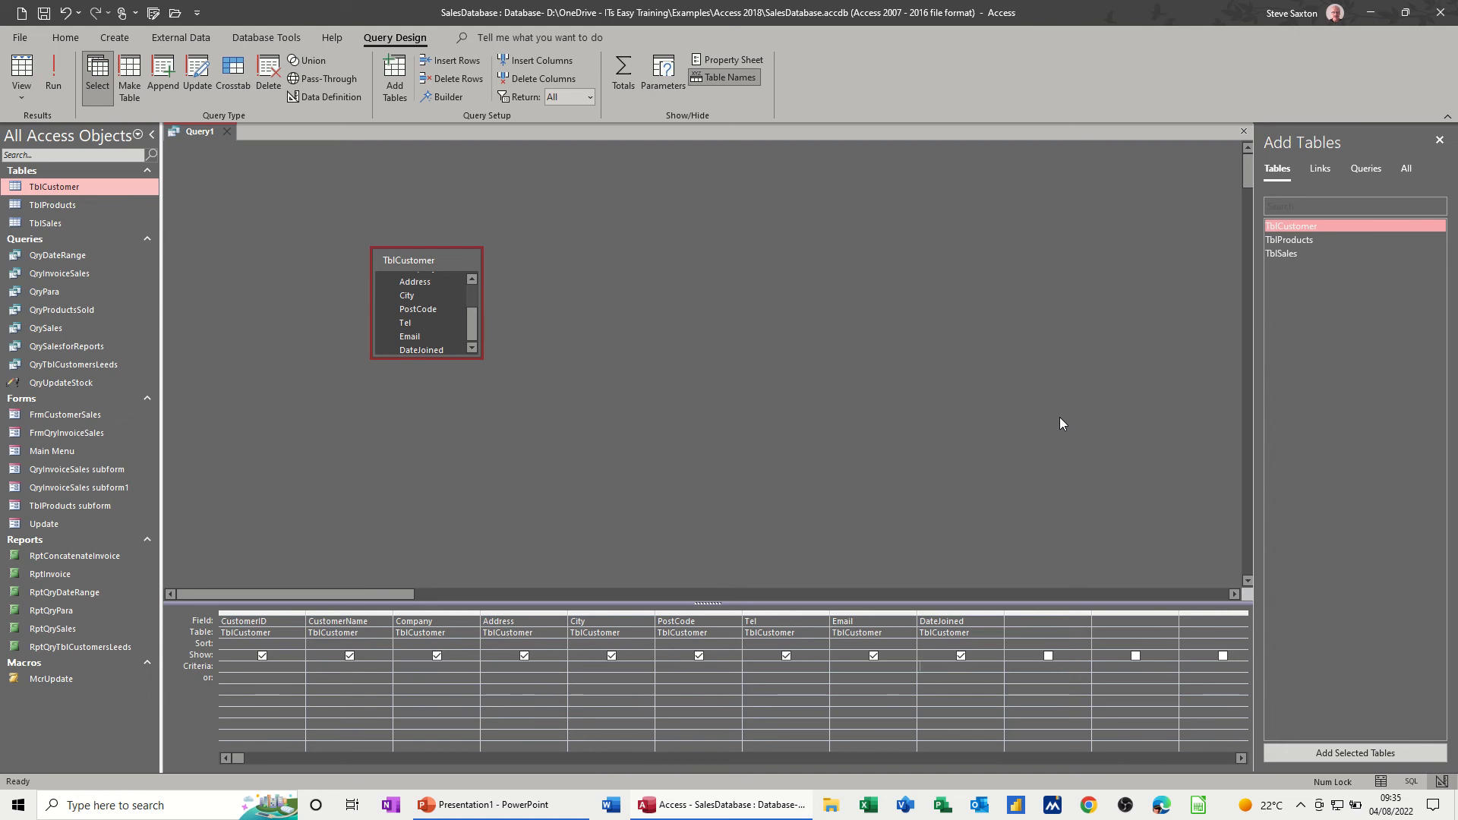
{"action": "key", "text": "shift+F2"}
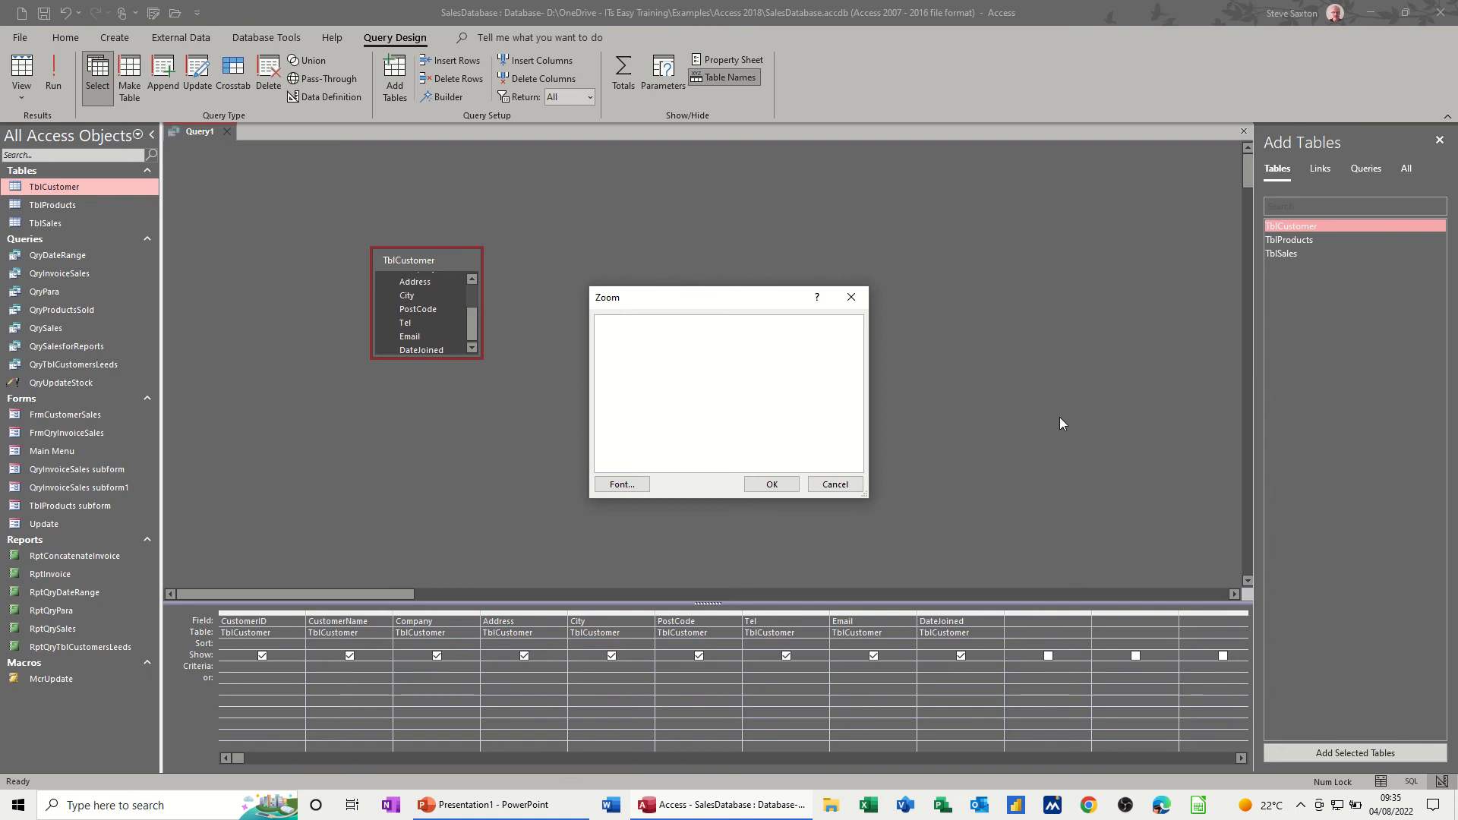
{"action": "type", "text": "Between ["}
{"action": "type", "text": "enter t"}
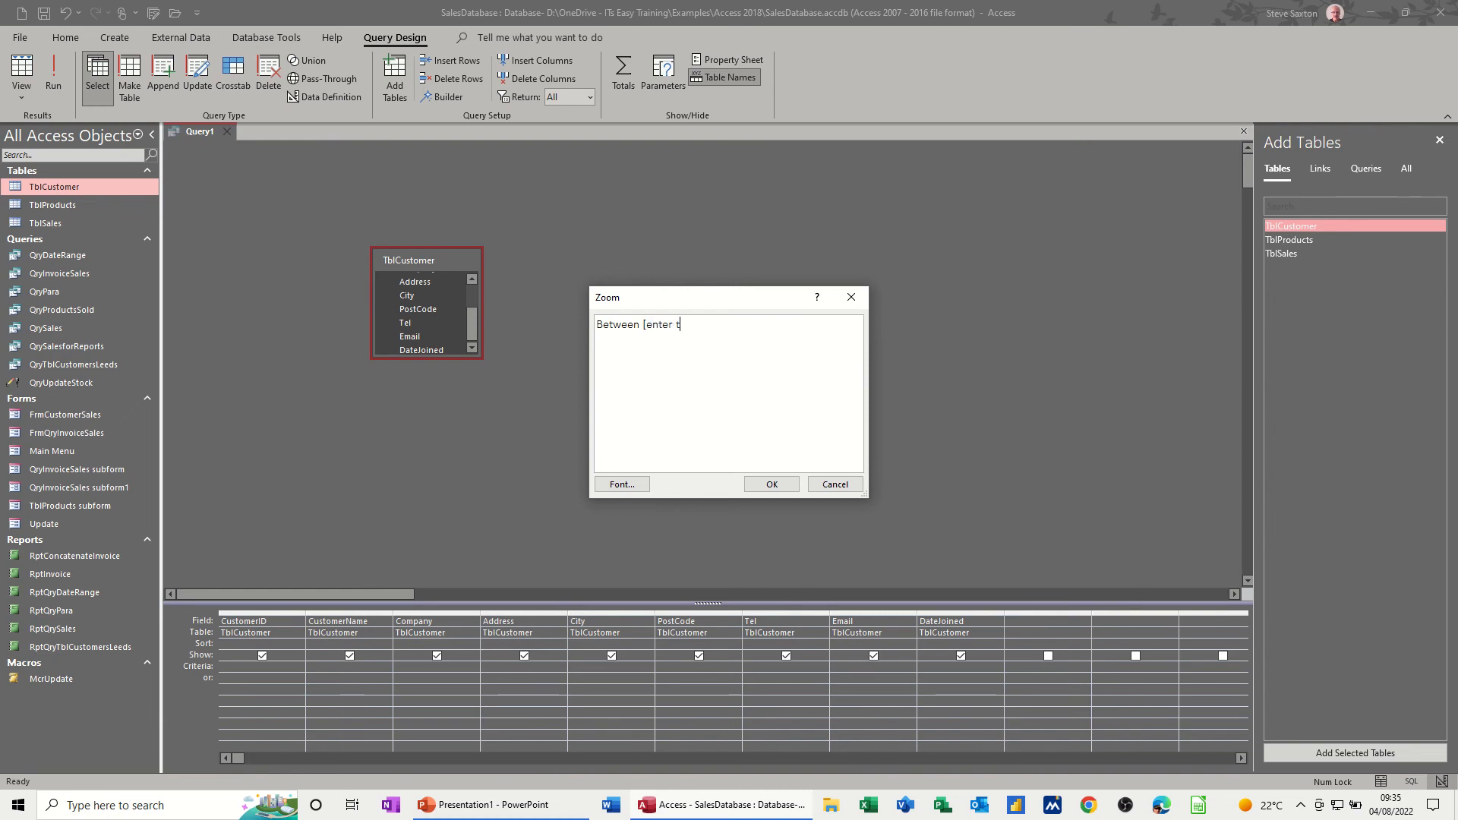
{"action": "type", "text": "he first date"}
{"action": "type", "text": "] a"}
{"action": "type", "text": "nd"}
{"action": "type", "text": " [enter the "}
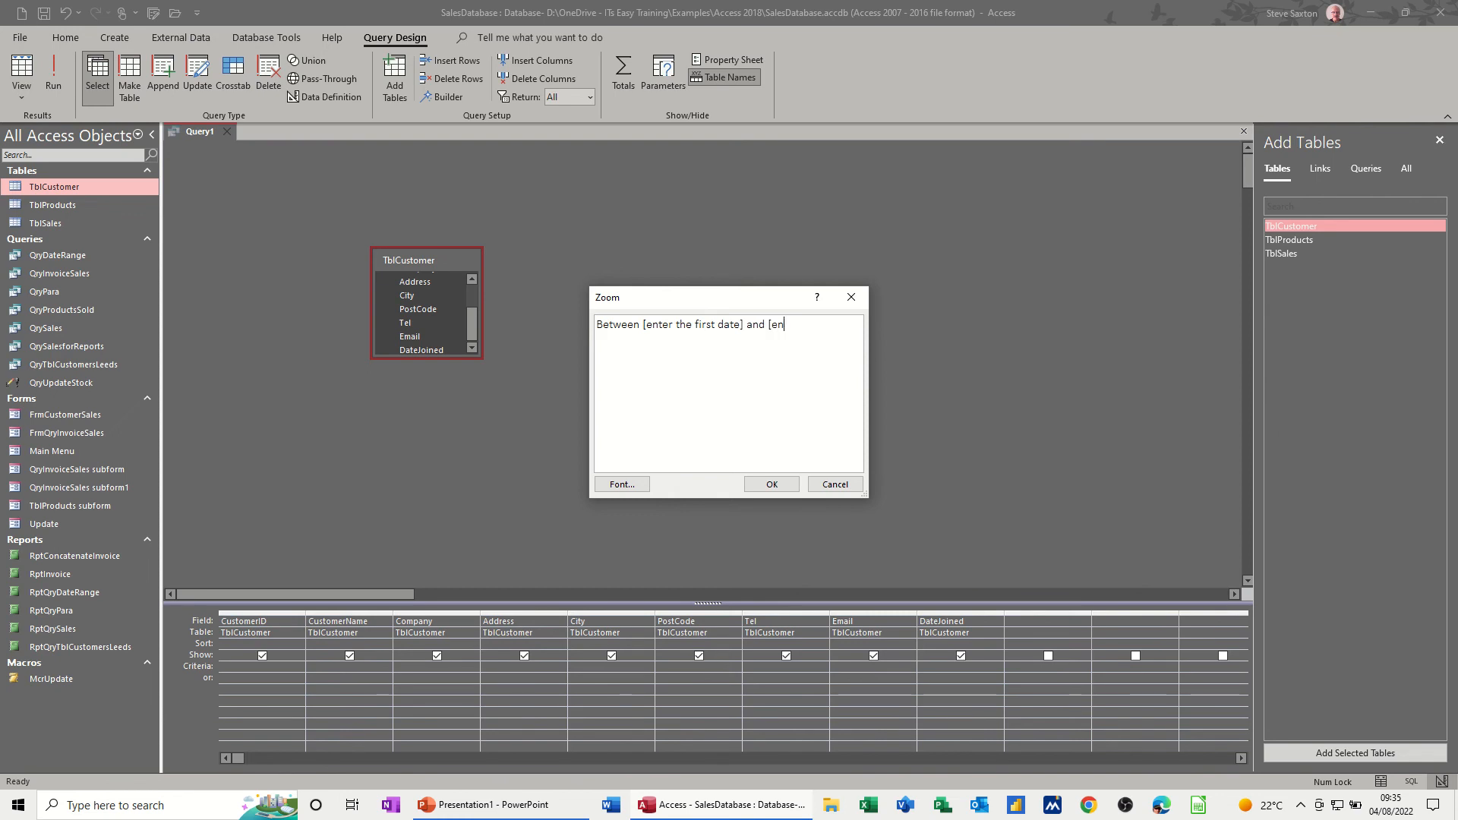
{"action": "type", "text": "second date]"}
{"action": "left_click", "coordinate": [772, 484]}
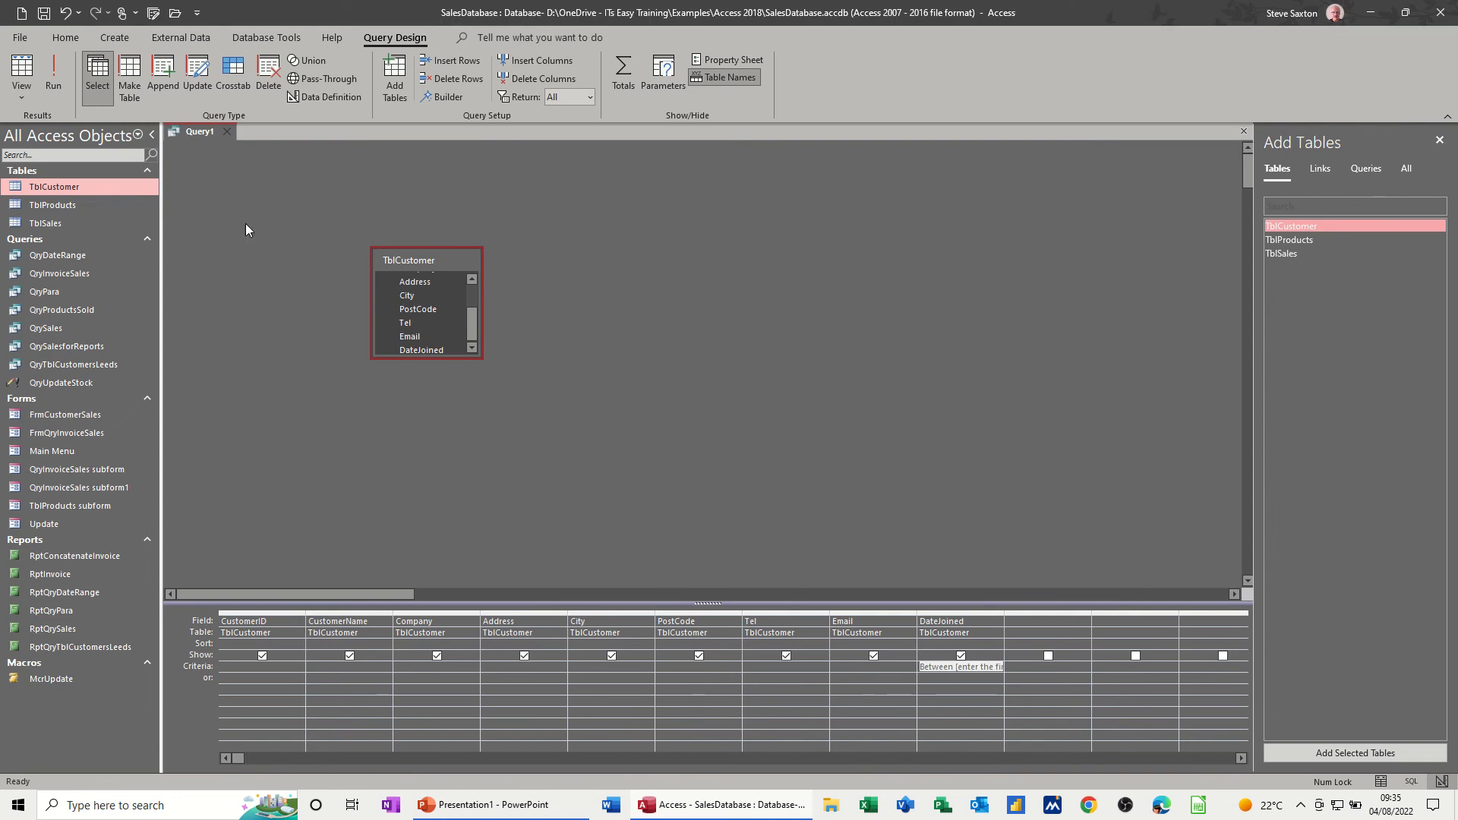
- Run the date-range query from 1/1/22 to 1/6/22 and return to its design
{"action": "left_click", "coordinate": [53, 76]}
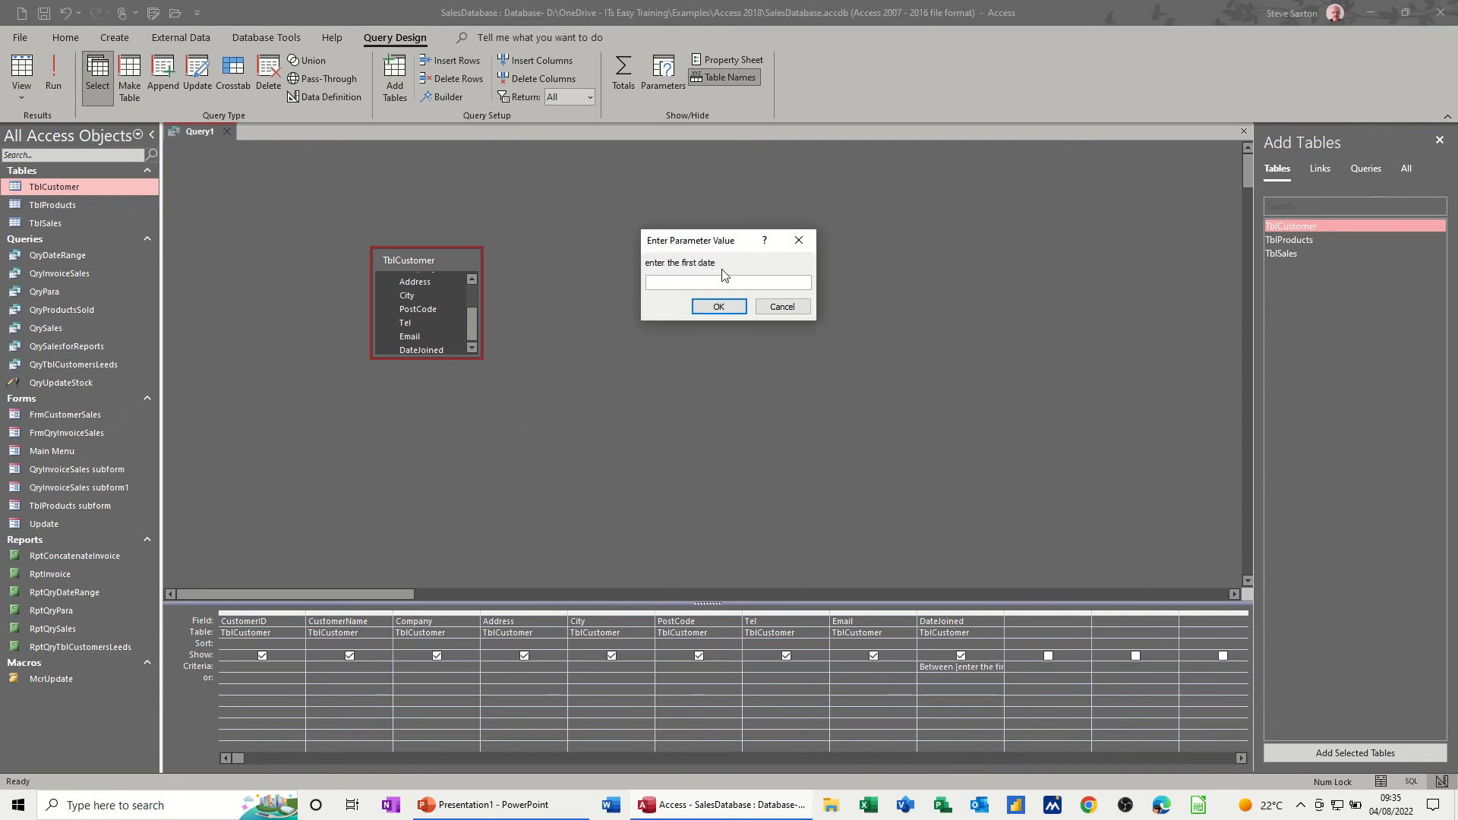
{"action": "type", "text": "1/1/22"}
{"action": "key", "text": "Return"}
{"action": "type", "text": "1/6/22"}
{"action": "key", "text": "Return"}
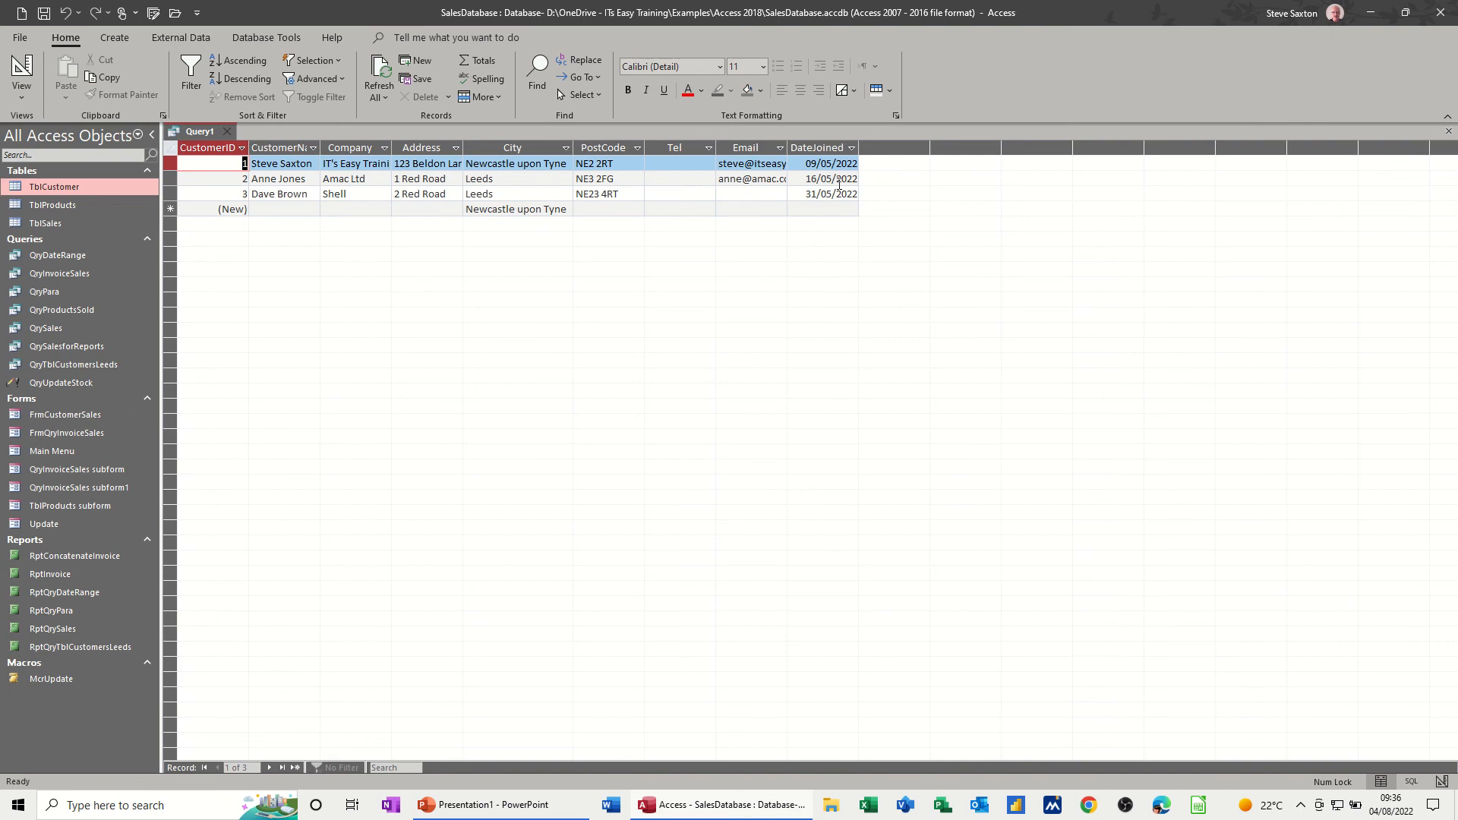
{"action": "left_click", "coordinate": [23, 76]}
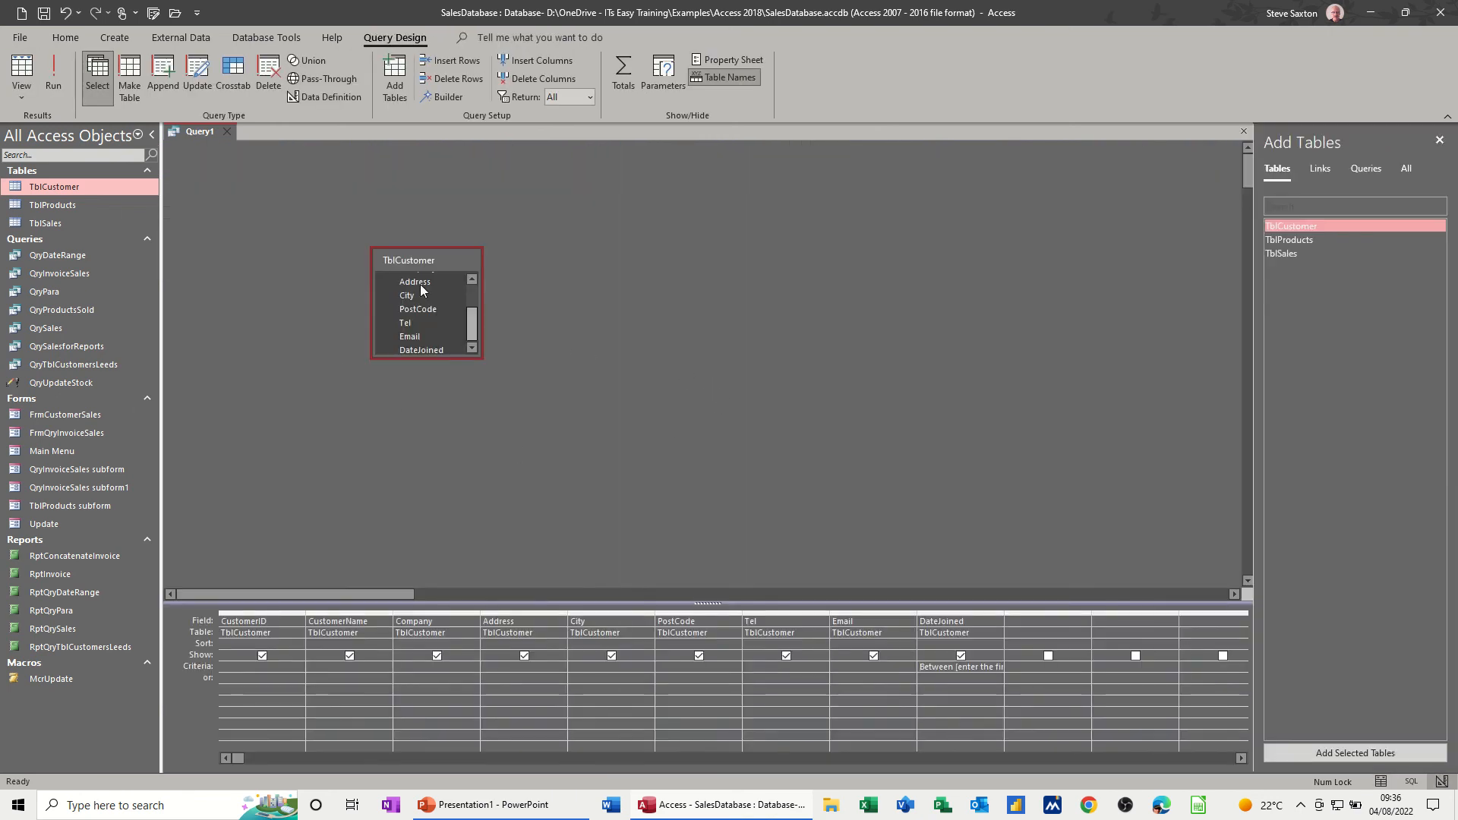
- Close the date-range query and save it as QryBetween
{"action": "left_click", "coordinate": [226, 132]}
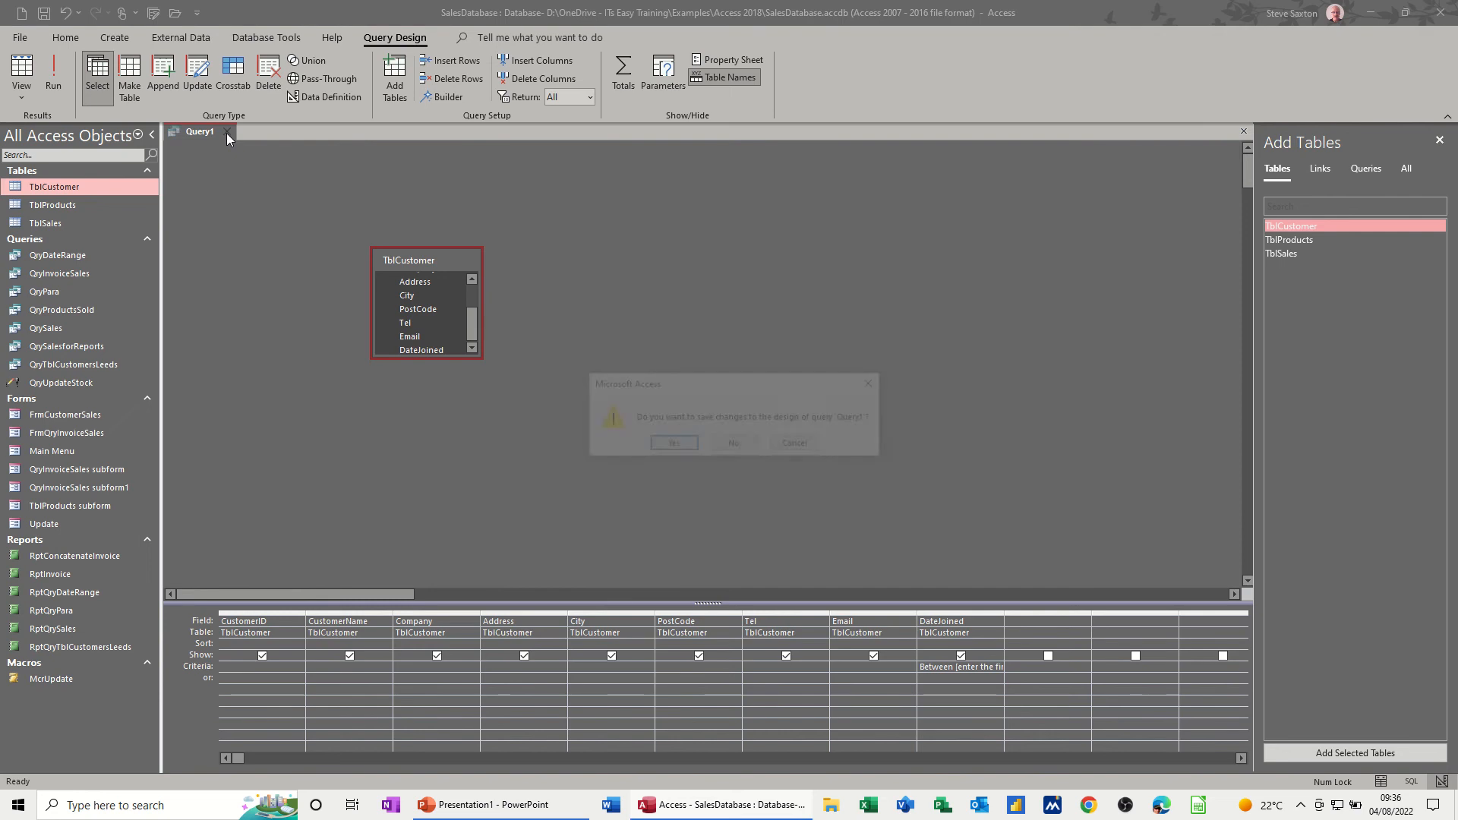
{"action": "left_click", "coordinate": [655, 444]}
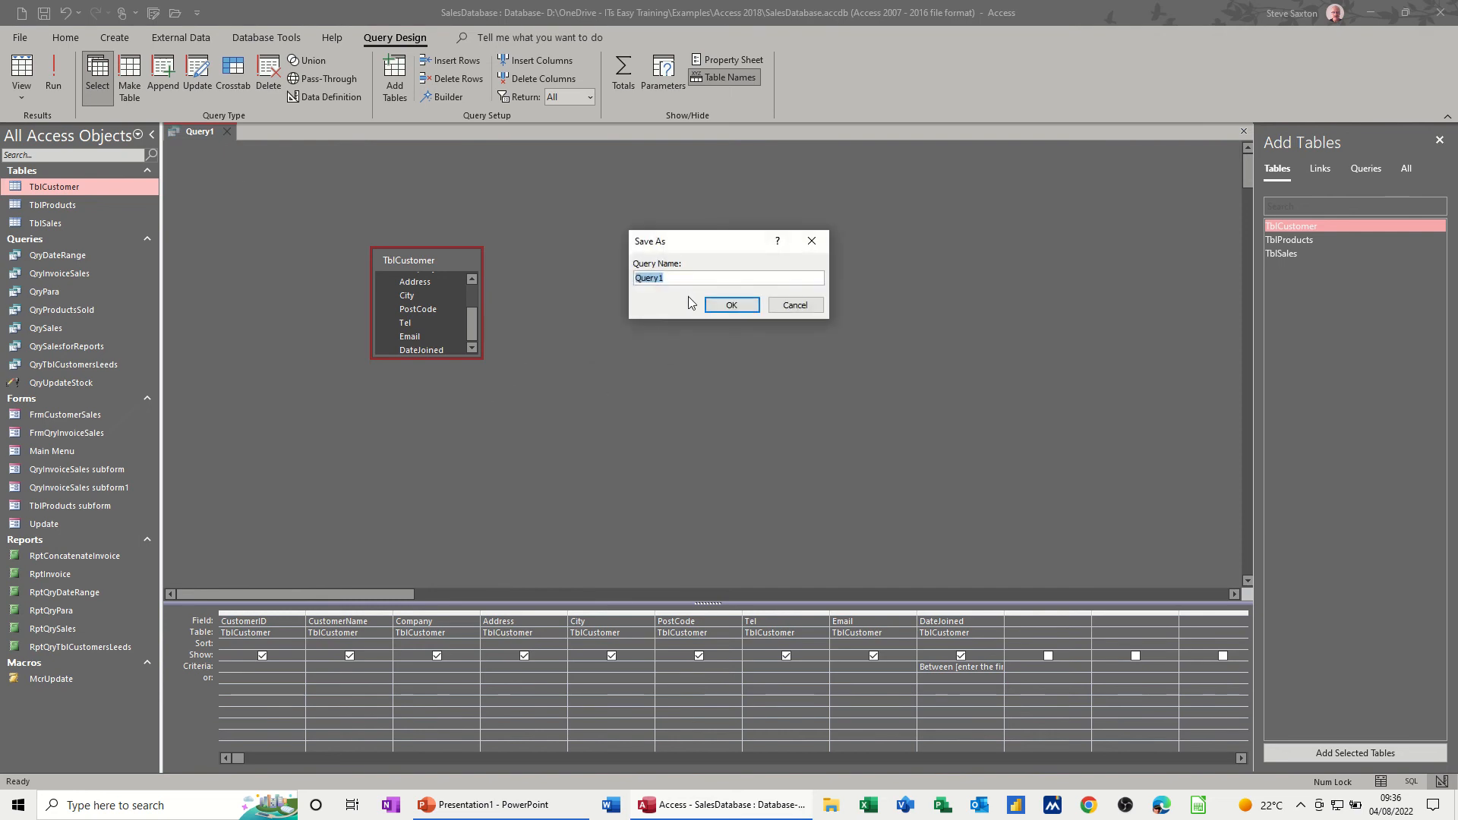
{"action": "type", "text": "QryBetween"}
{"action": "left_click", "coordinate": [730, 306]}
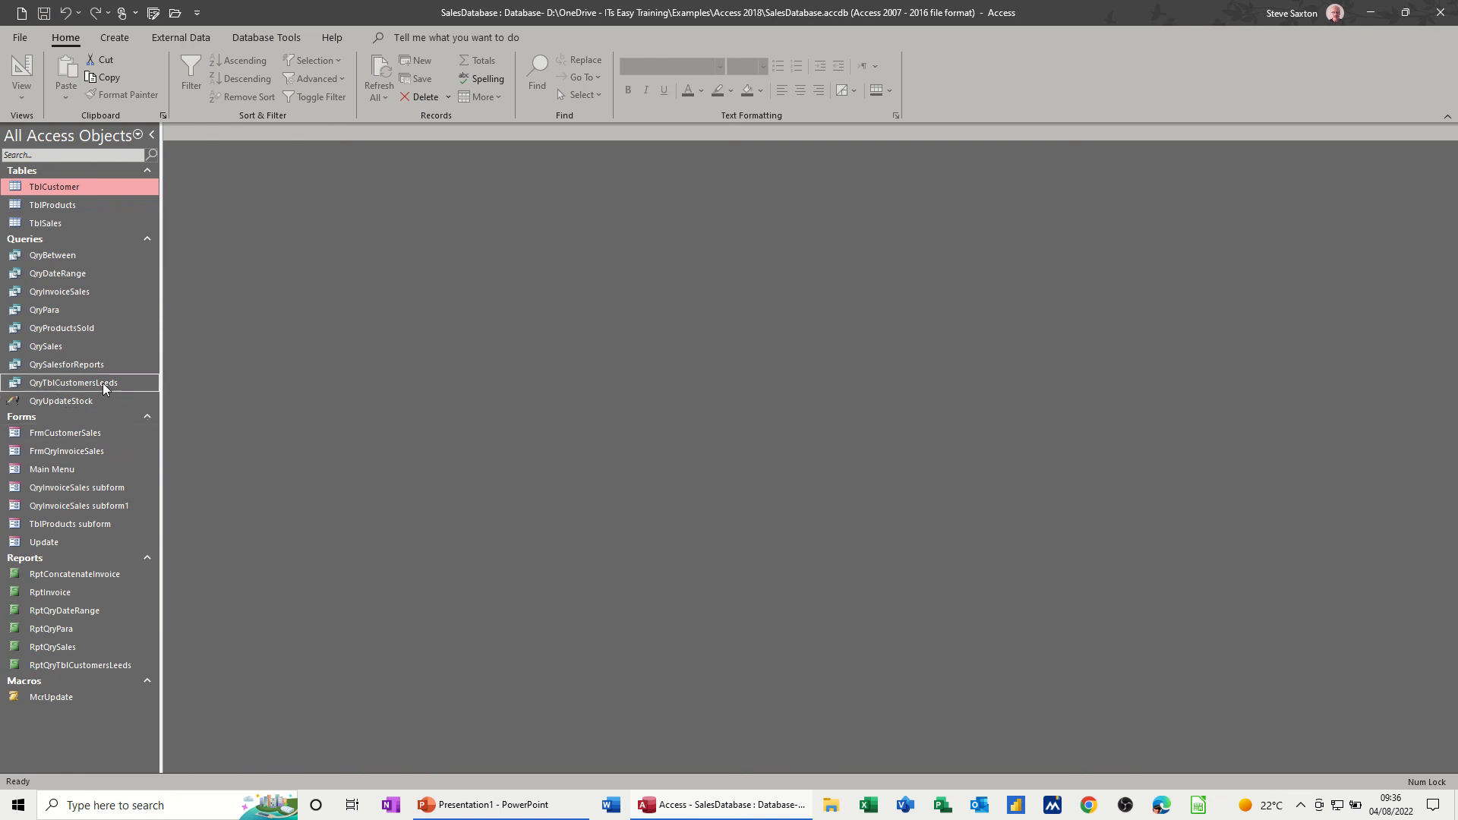
- Create a report from QryBetween, entering 1/8/22 as the first date and 31/8/22 as the second
{"action": "left_click", "coordinate": [80, 256]}
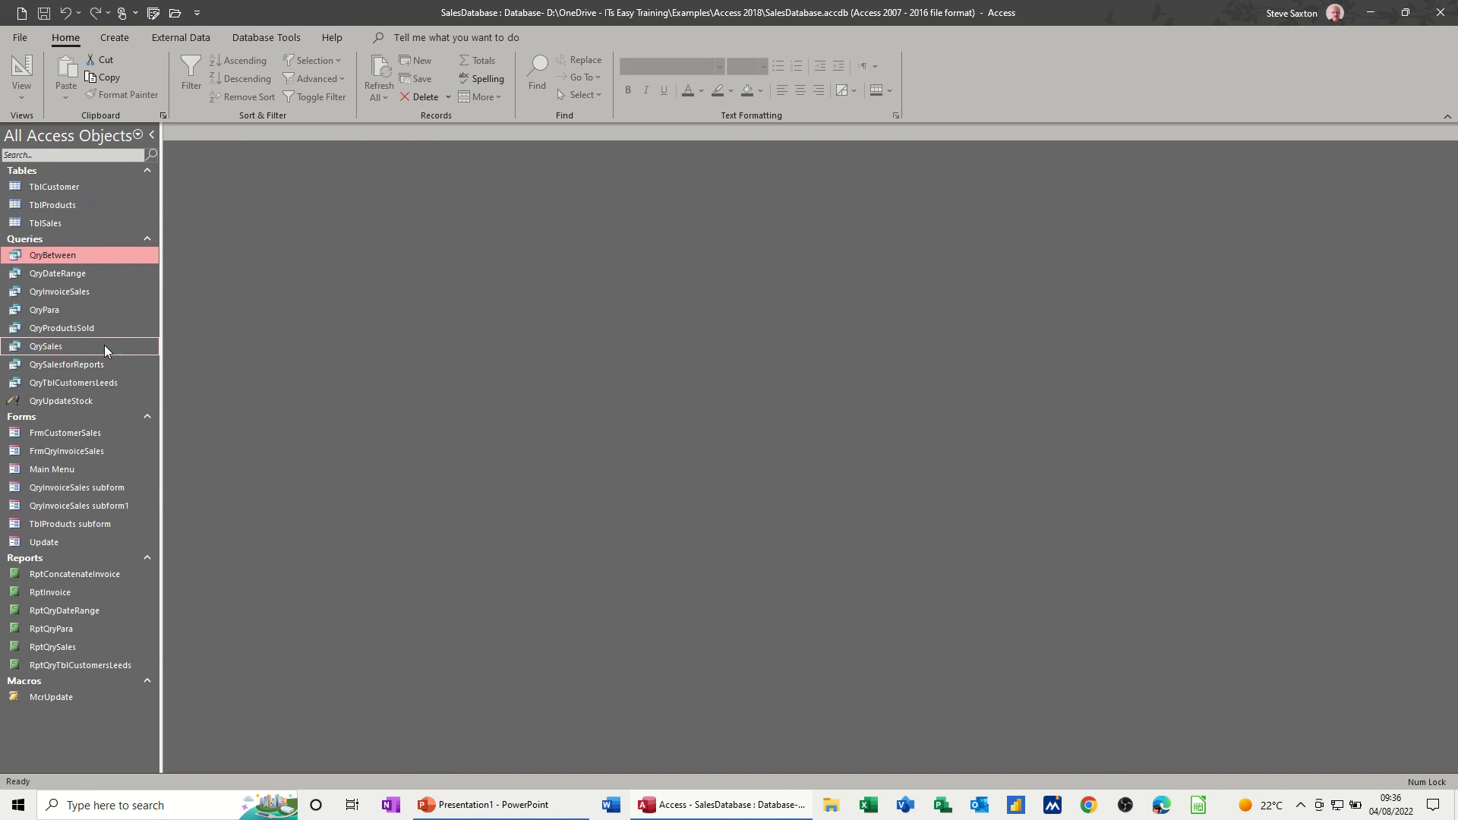
{"action": "left_click", "coordinate": [115, 38]}
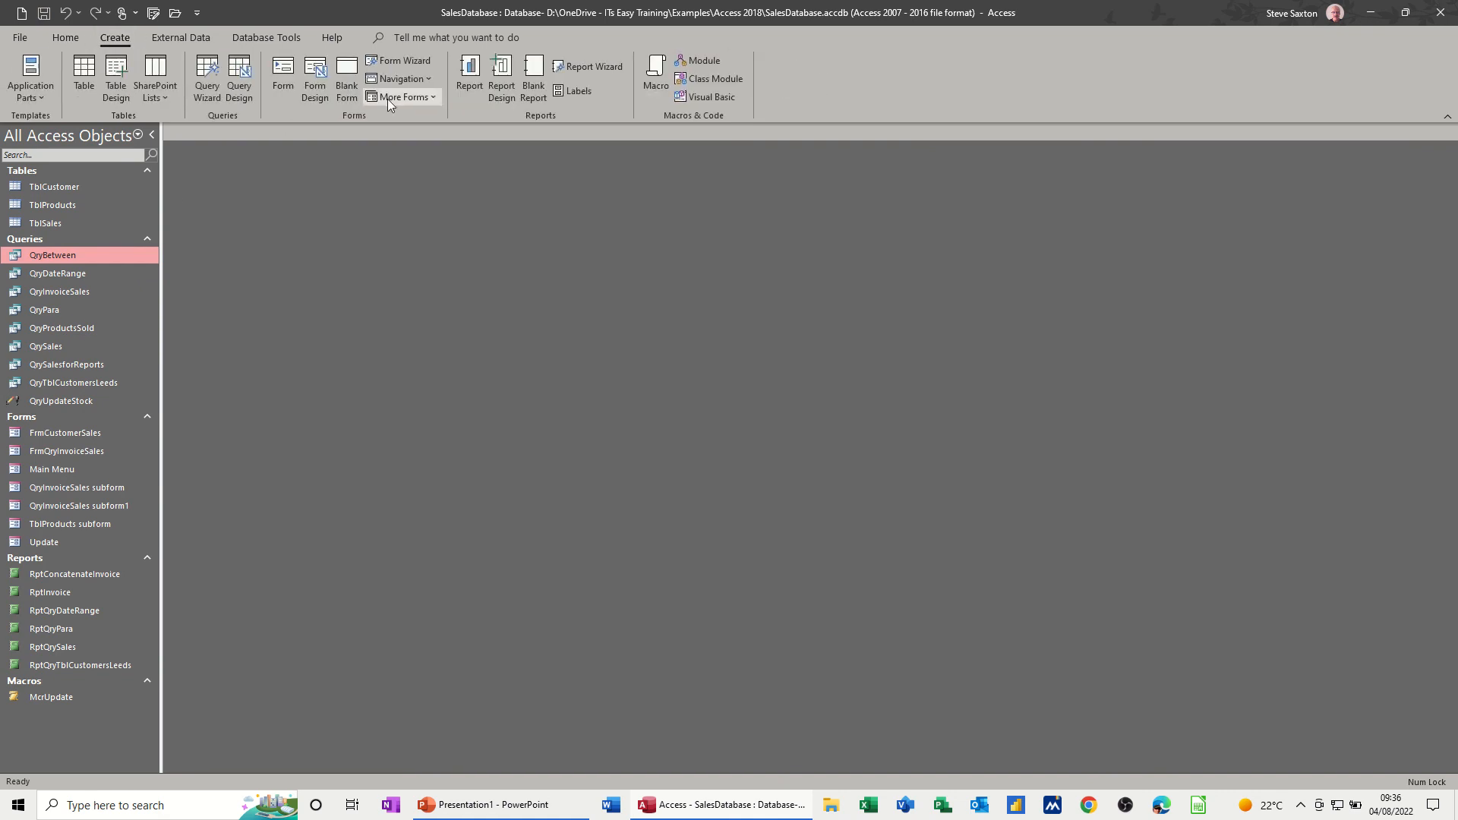
{"action": "left_click", "coordinate": [460, 75]}
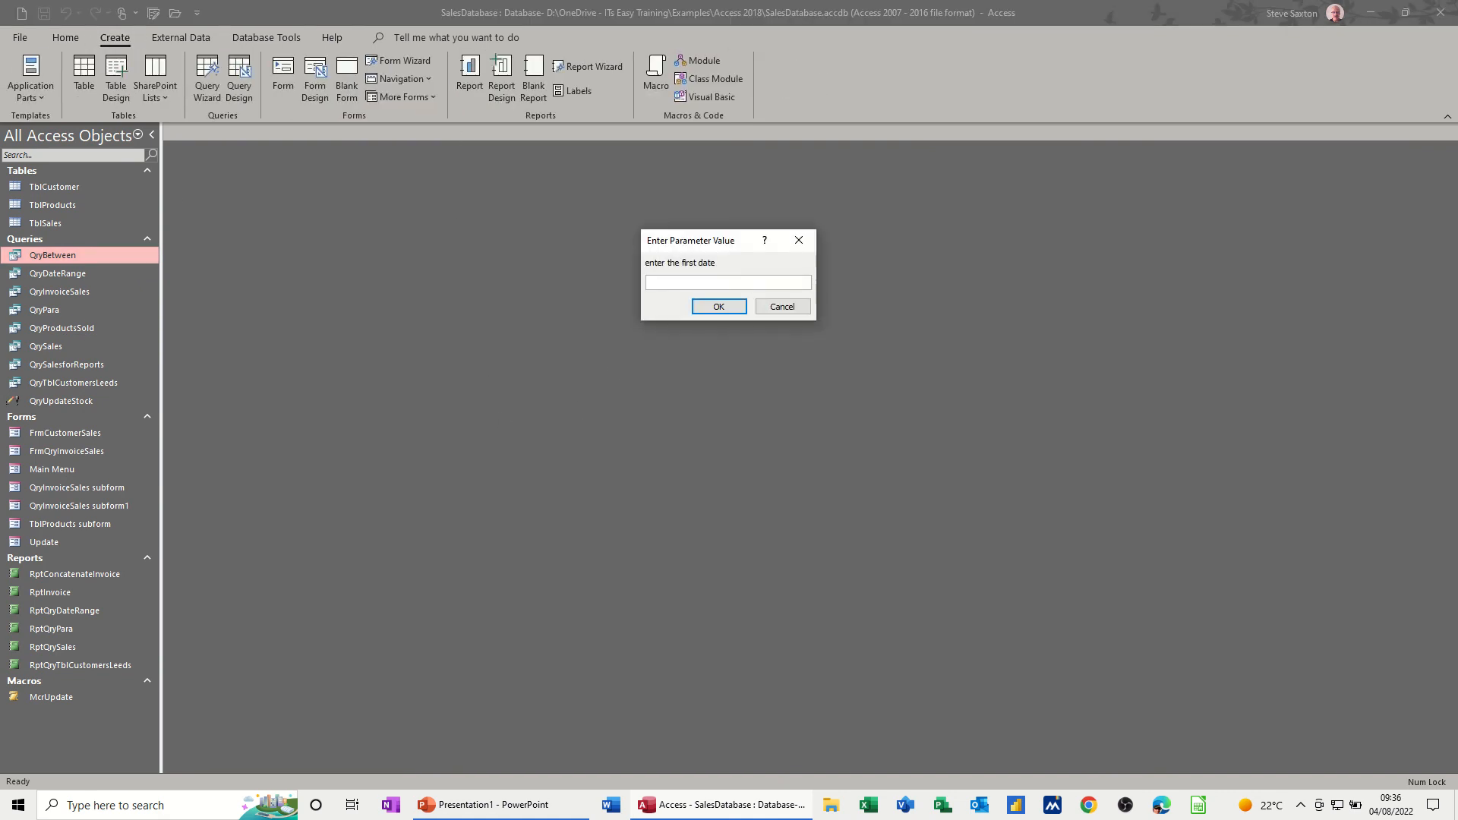
{"action": "type", "text": "1/8/22"}
{"action": "key", "text": "Return"}
{"action": "type", "text": "31/8/22"}
{"action": "key", "text": "Return"}
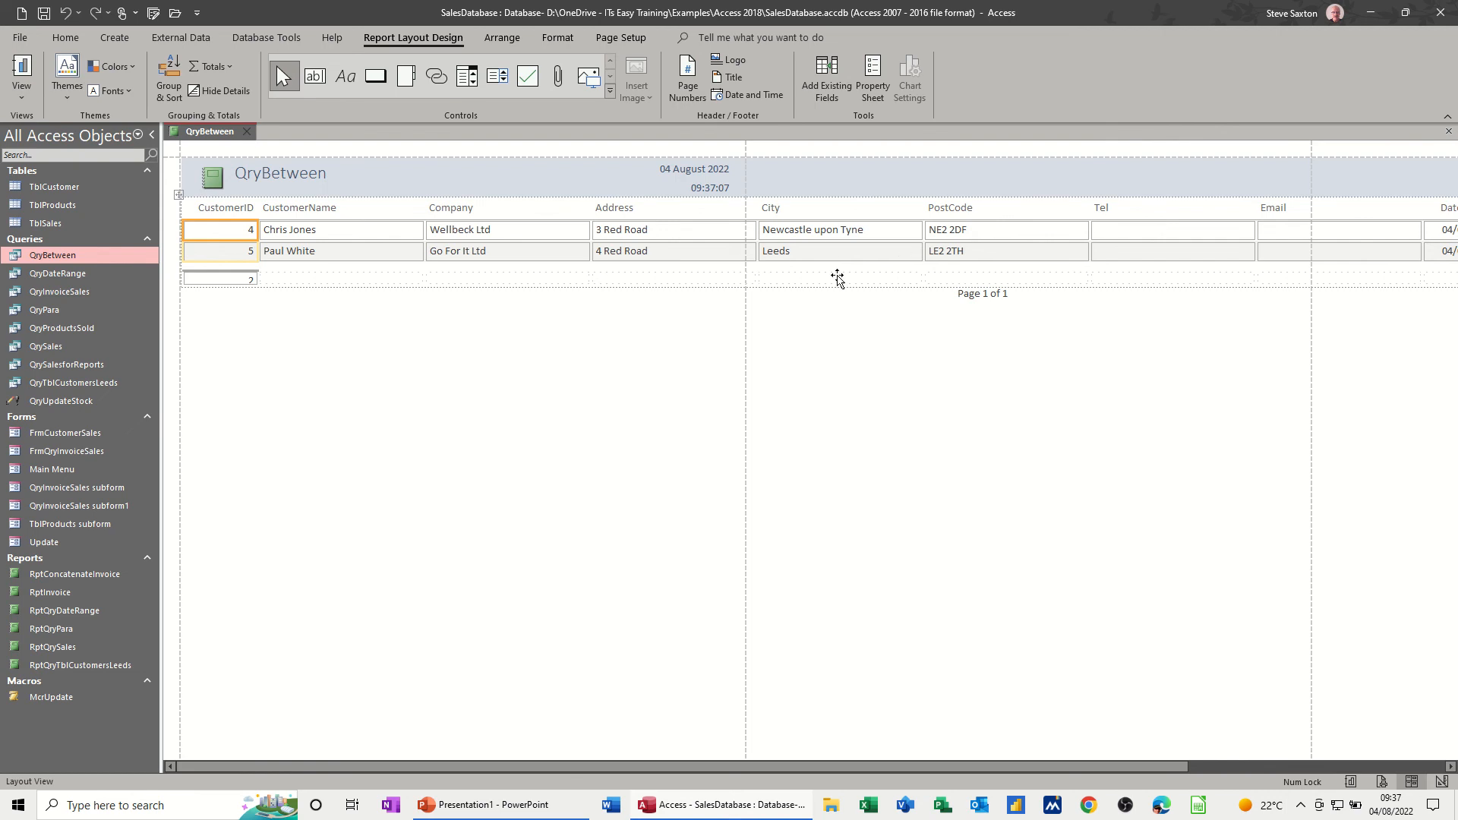
- Close the date-range report and save it as RptQryBetween
{"action": "left_click", "coordinate": [246, 131]}
{"action": "left_click", "coordinate": [671, 445]}
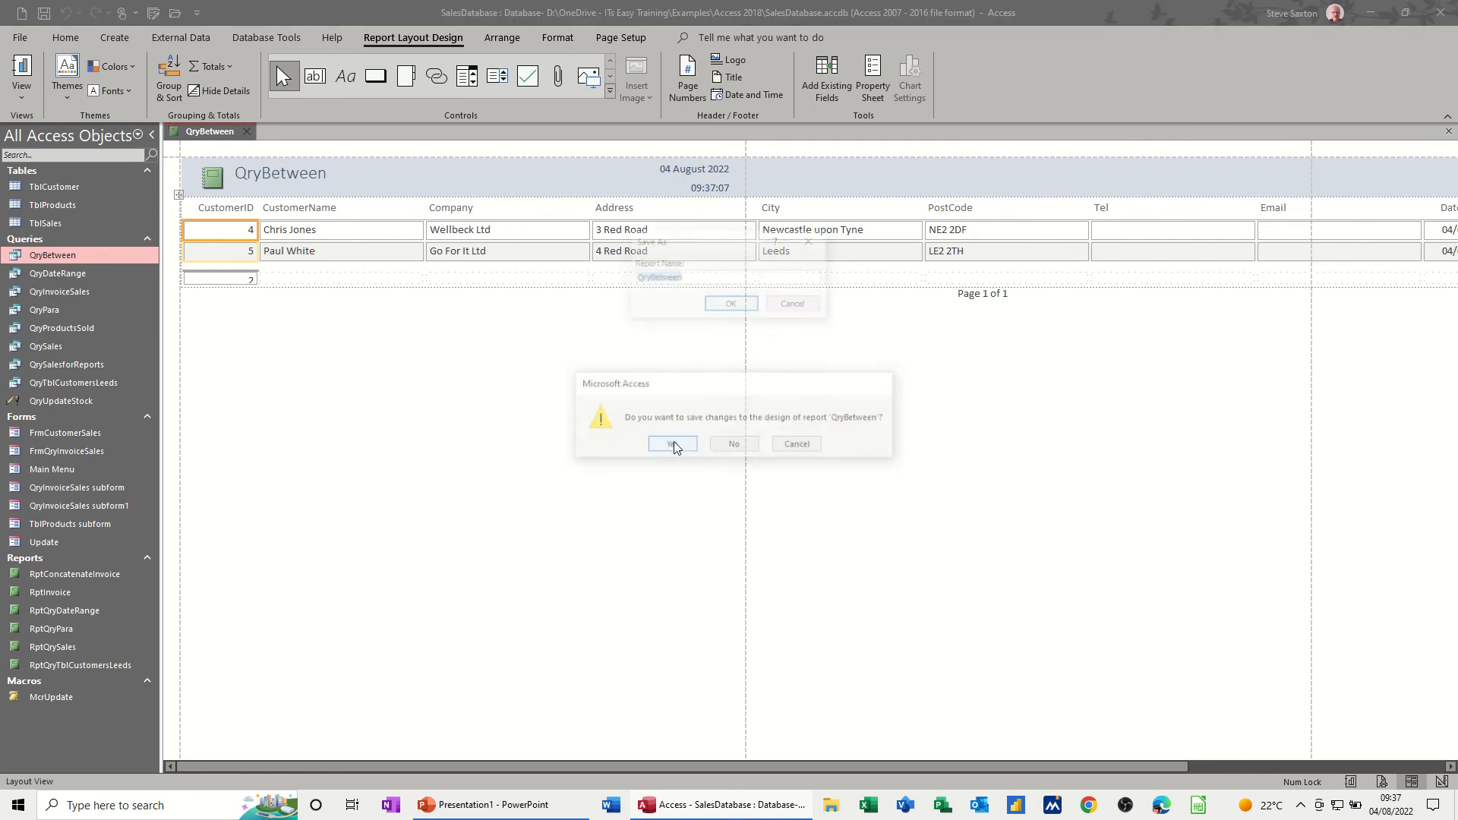
{"action": "left_click", "coordinate": [638, 278]}
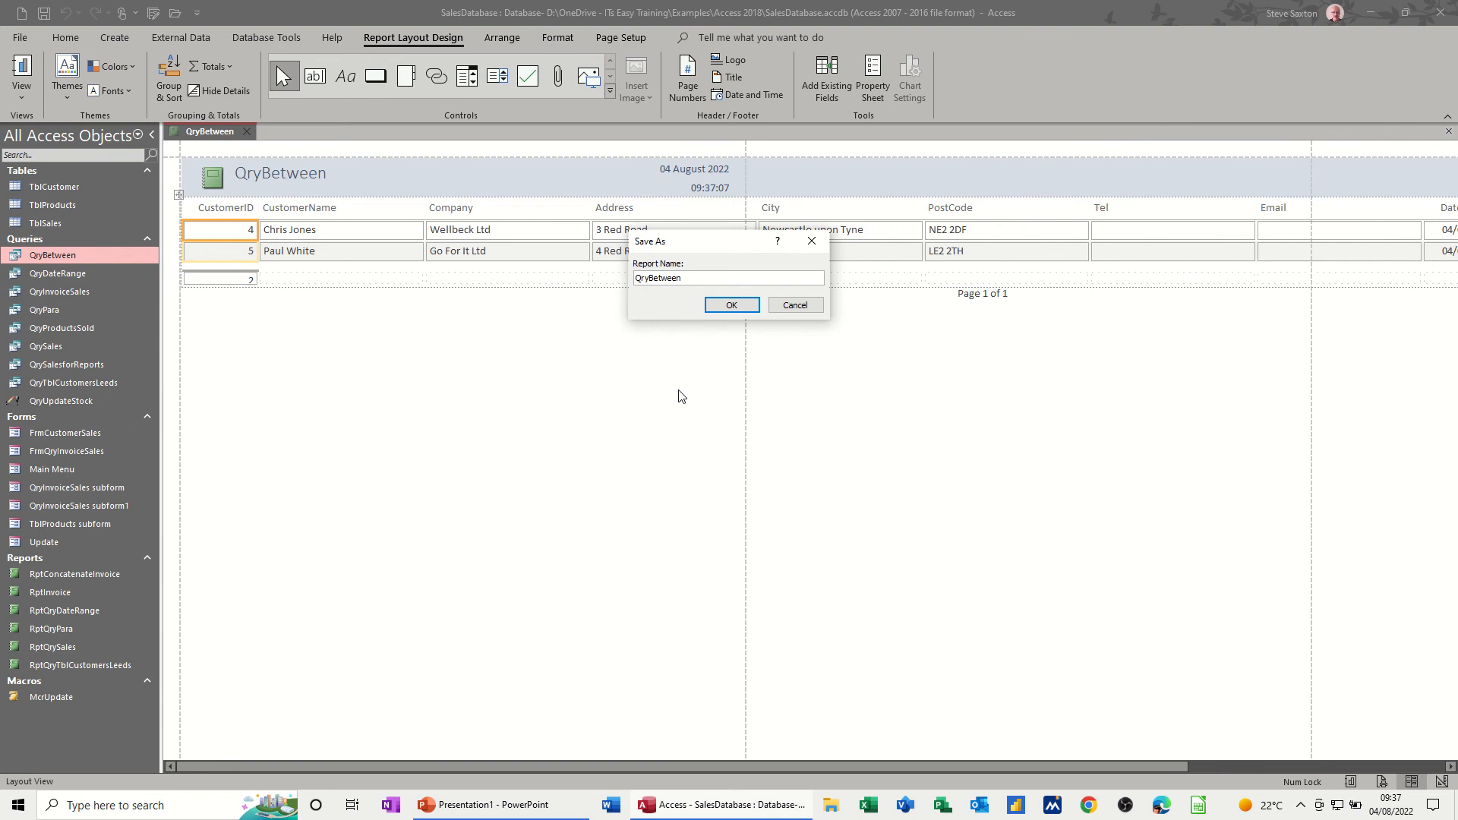
{"action": "type", "text": "Rpt"}
{"action": "key", "text": "Return"}
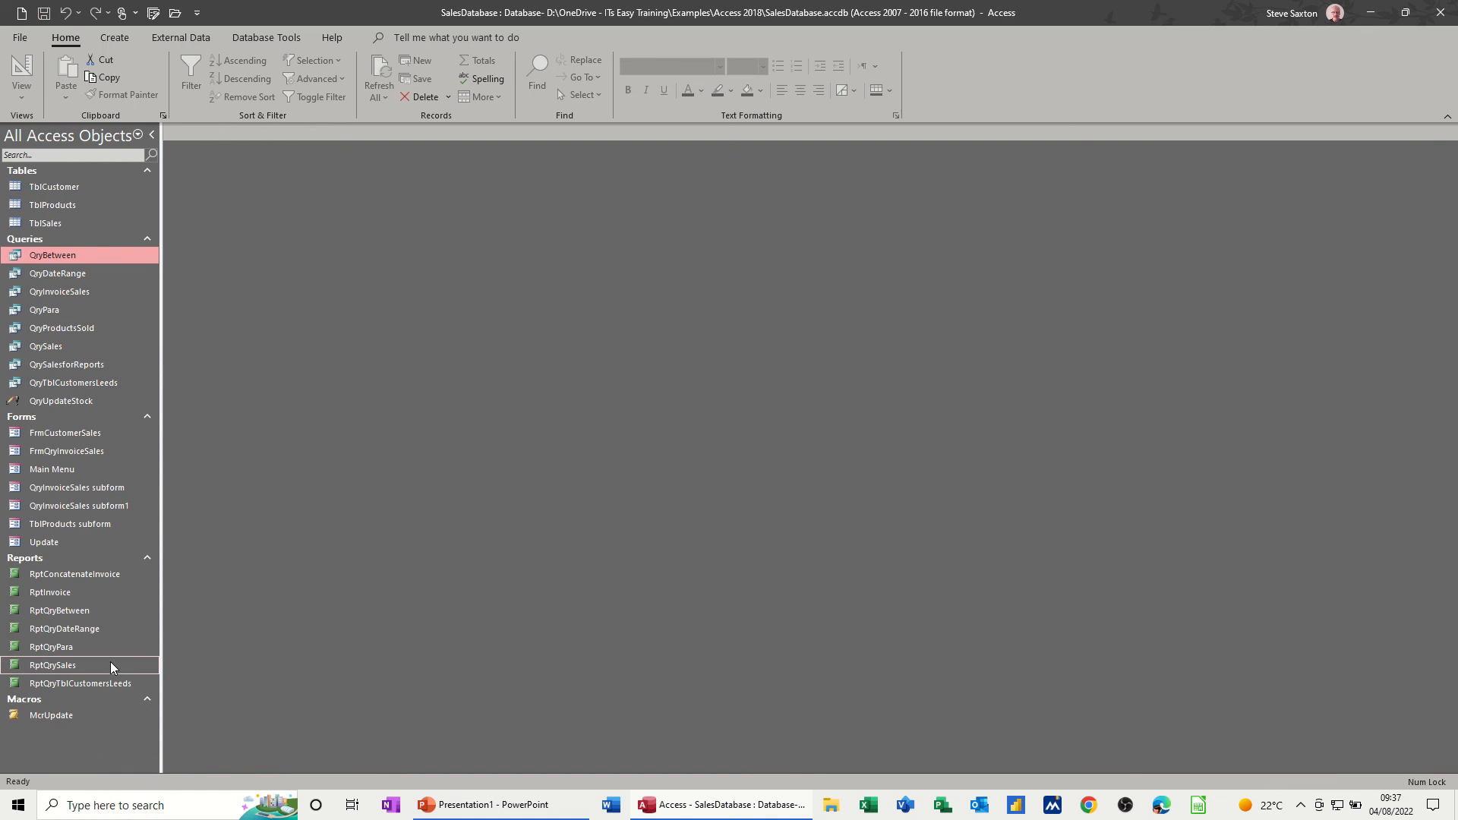
- View the RptQryBetween report for dates from 1/1/22 to 1/6/22
{"action": "double_click", "coordinate": [65, 611]}
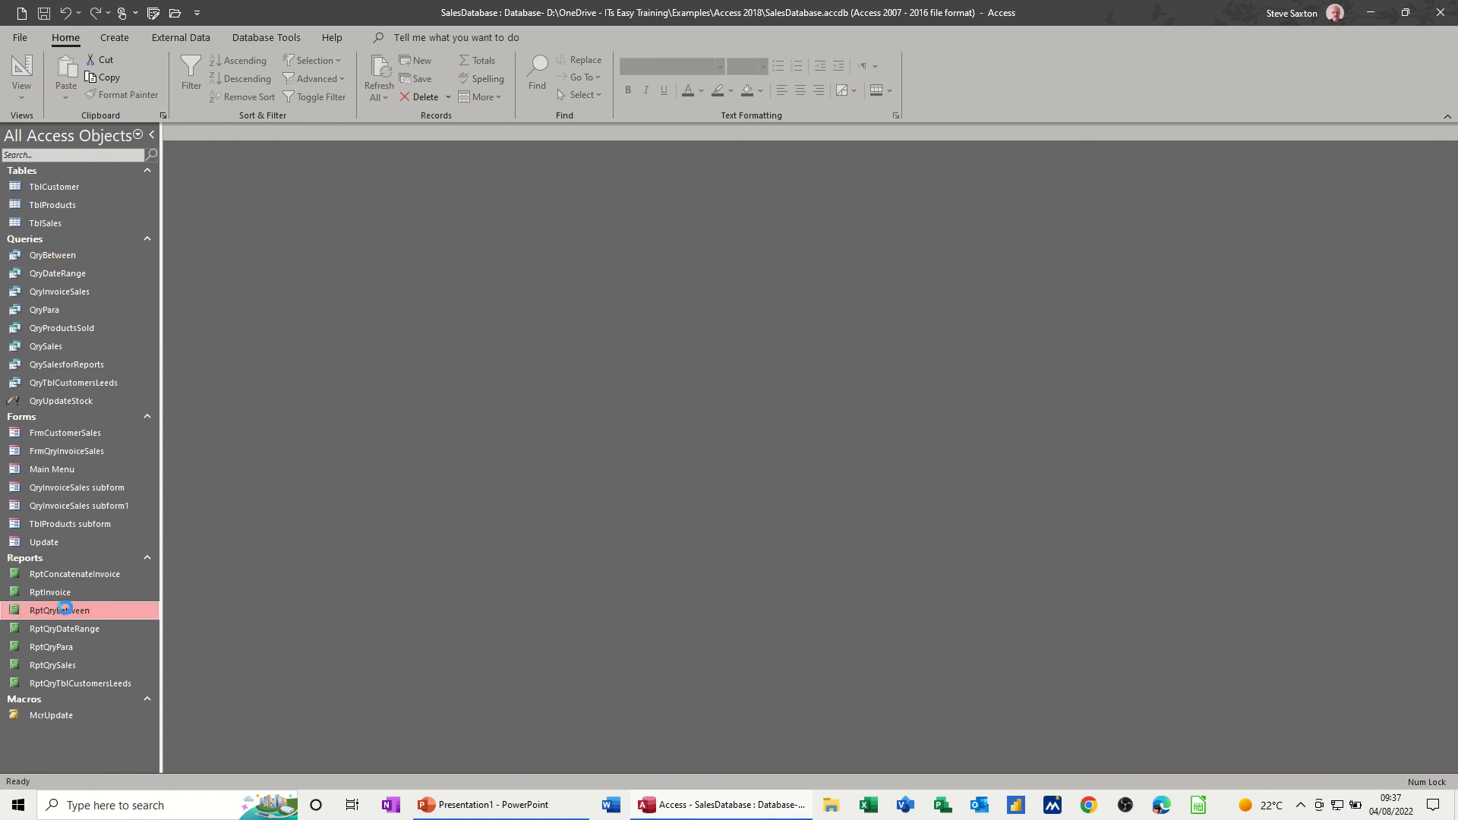
{"action": "type", "text": "1/"}
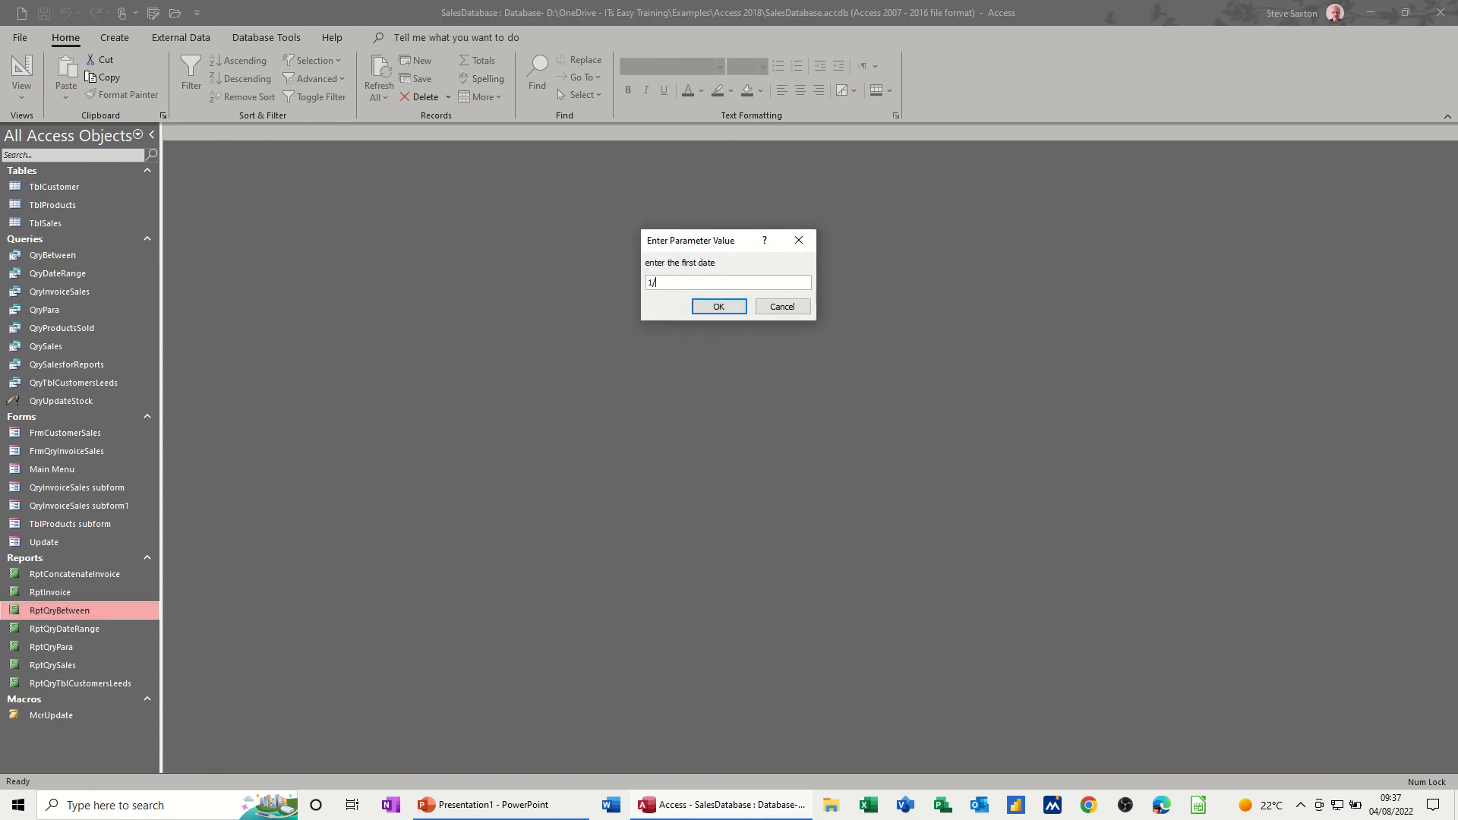
{"action": "type", "text": "1/22"}
{"action": "key", "text": "Return"}
{"action": "type", "text": "1/6/22"}
{"action": "key", "text": "Return"}
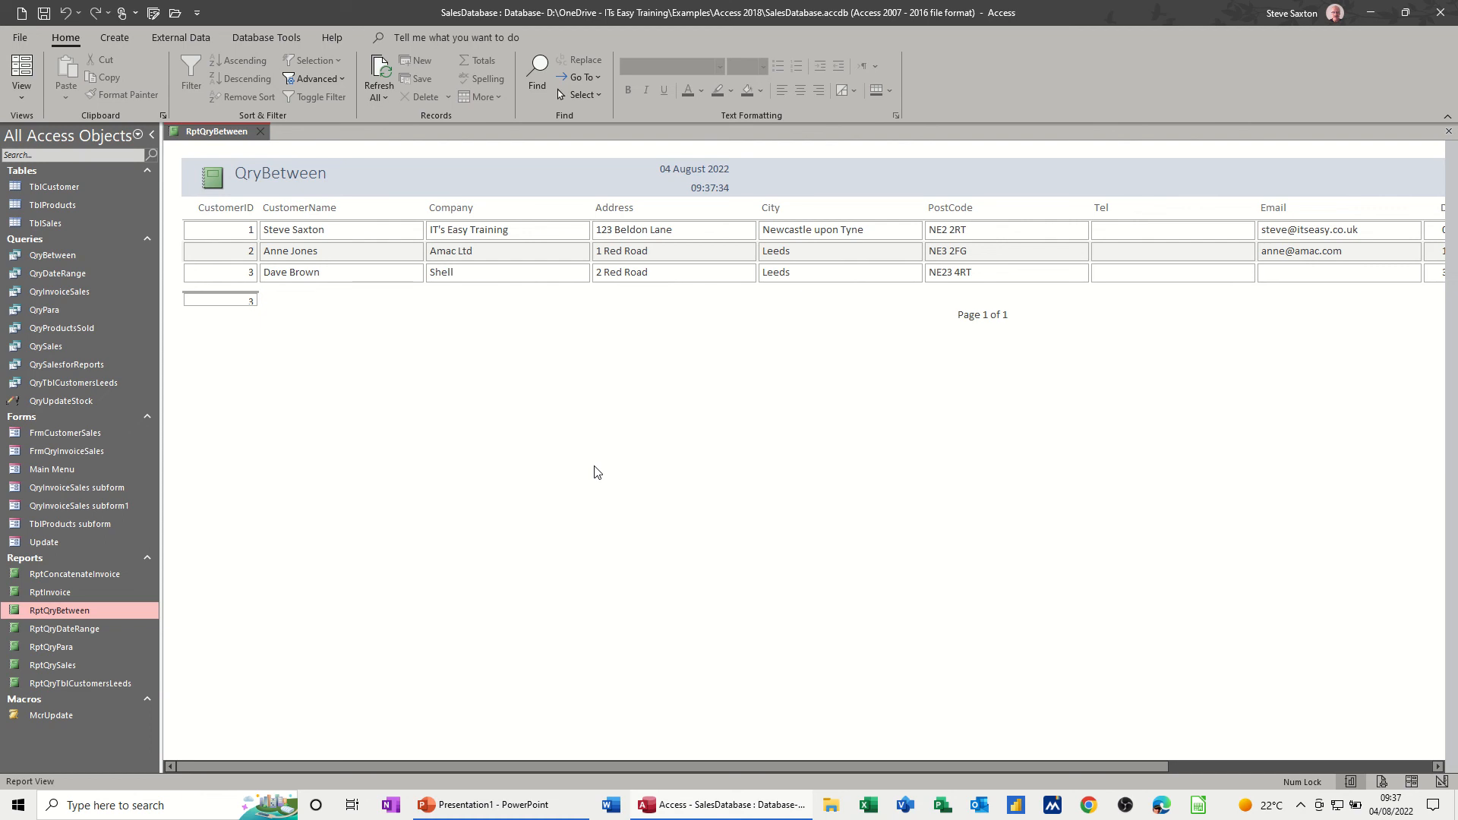
- Close the report, review the full DateJoined criteria of QryBetween in design view, and close the query with its design saved
{"action": "key", "text": "ctrl+w"}
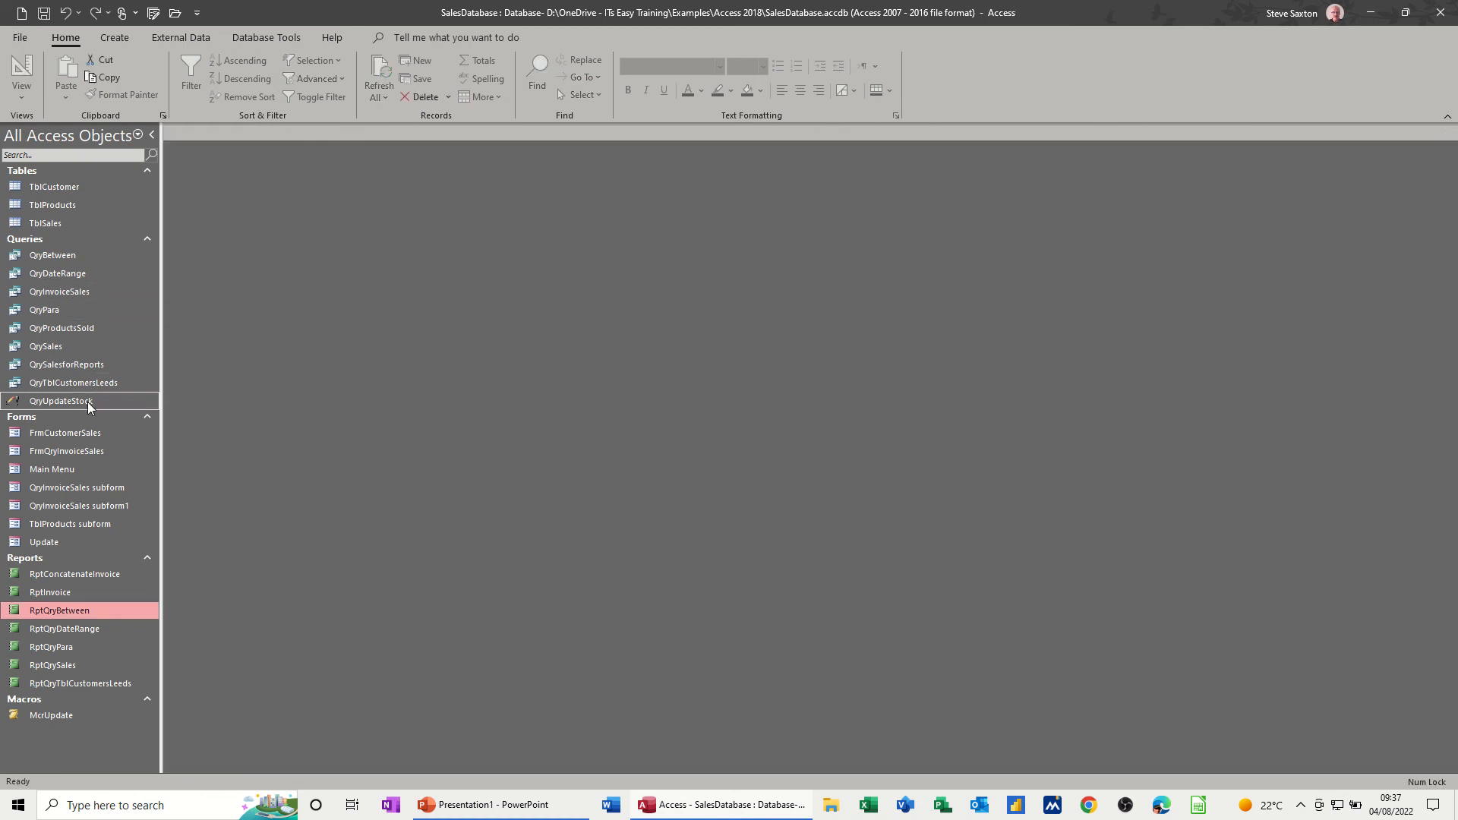
{"action": "left_click", "coordinate": [101, 259]}
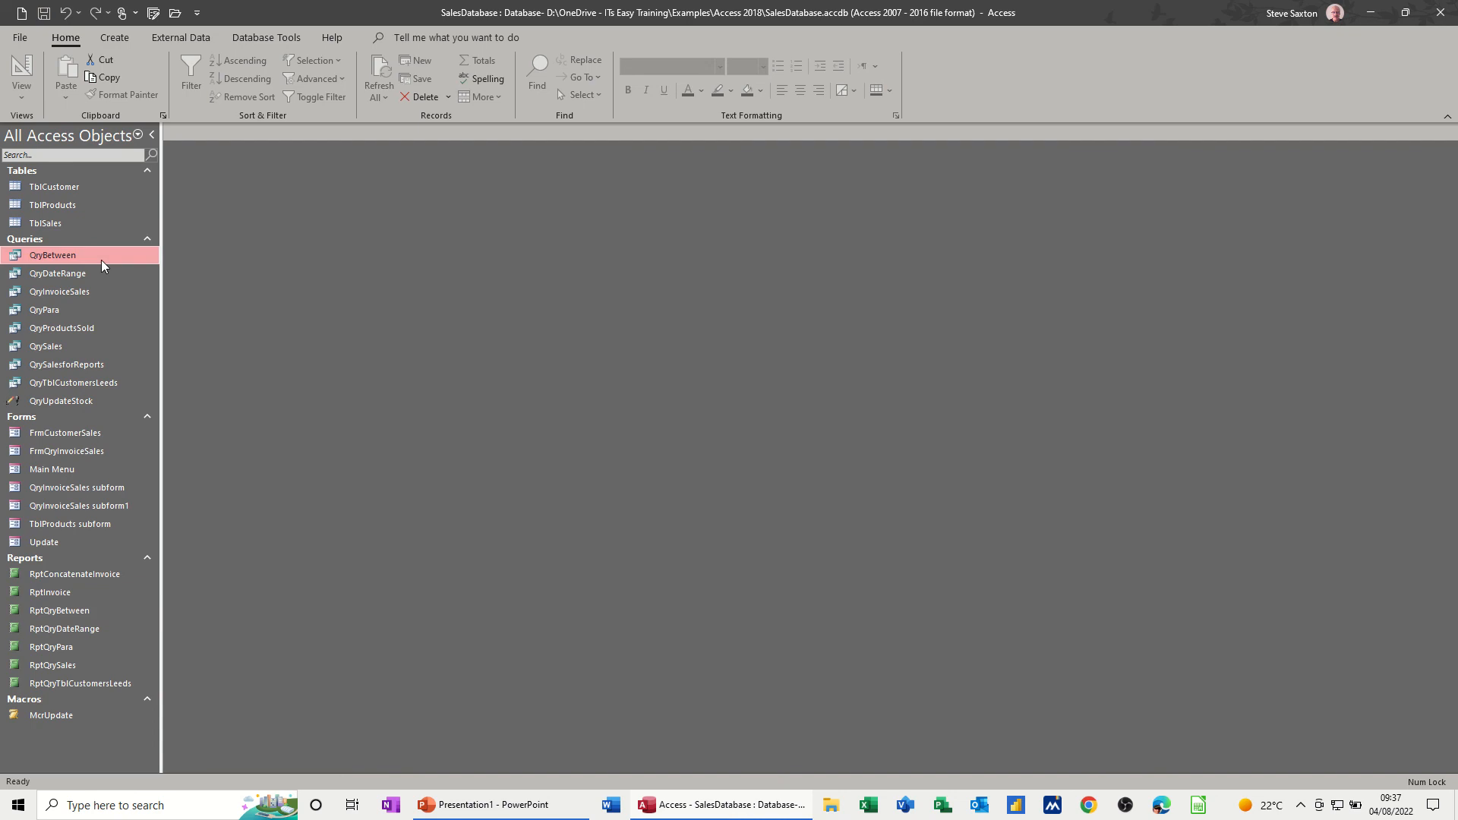
{"action": "right_click", "coordinate": [102, 254]}
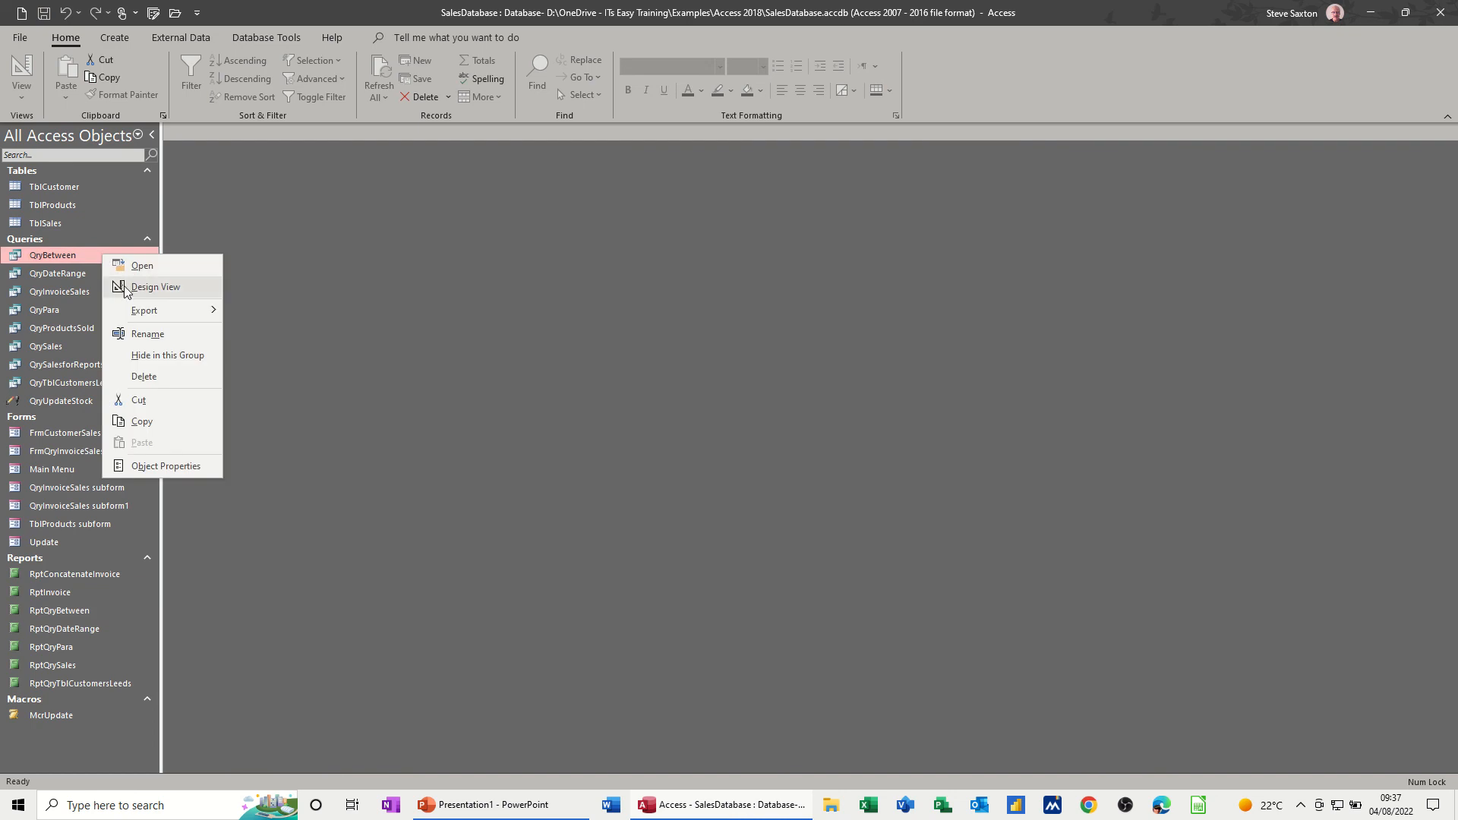
{"action": "left_click", "coordinate": [152, 283]}
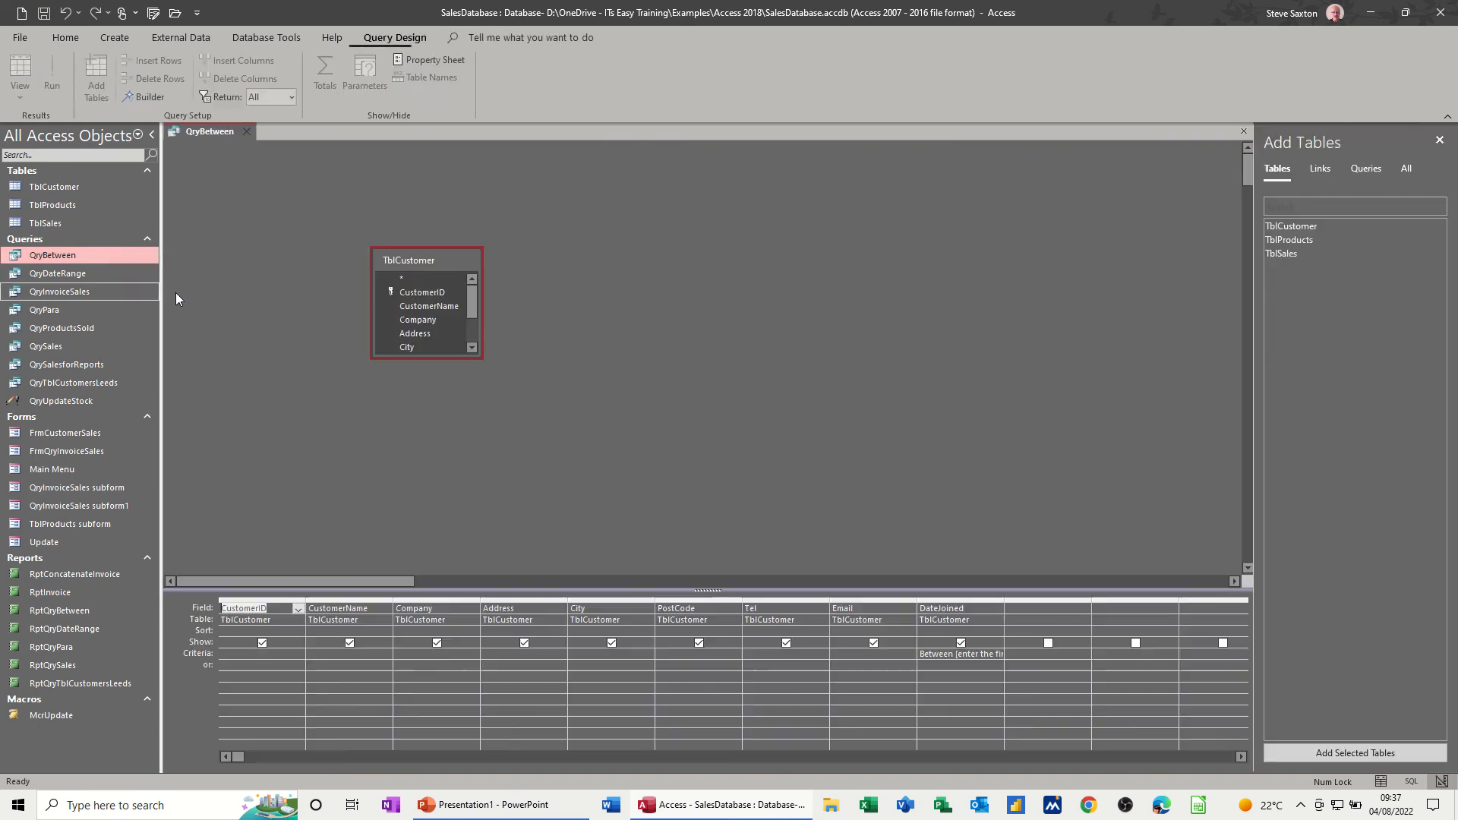
{"action": "left_click", "coordinate": [941, 665]}
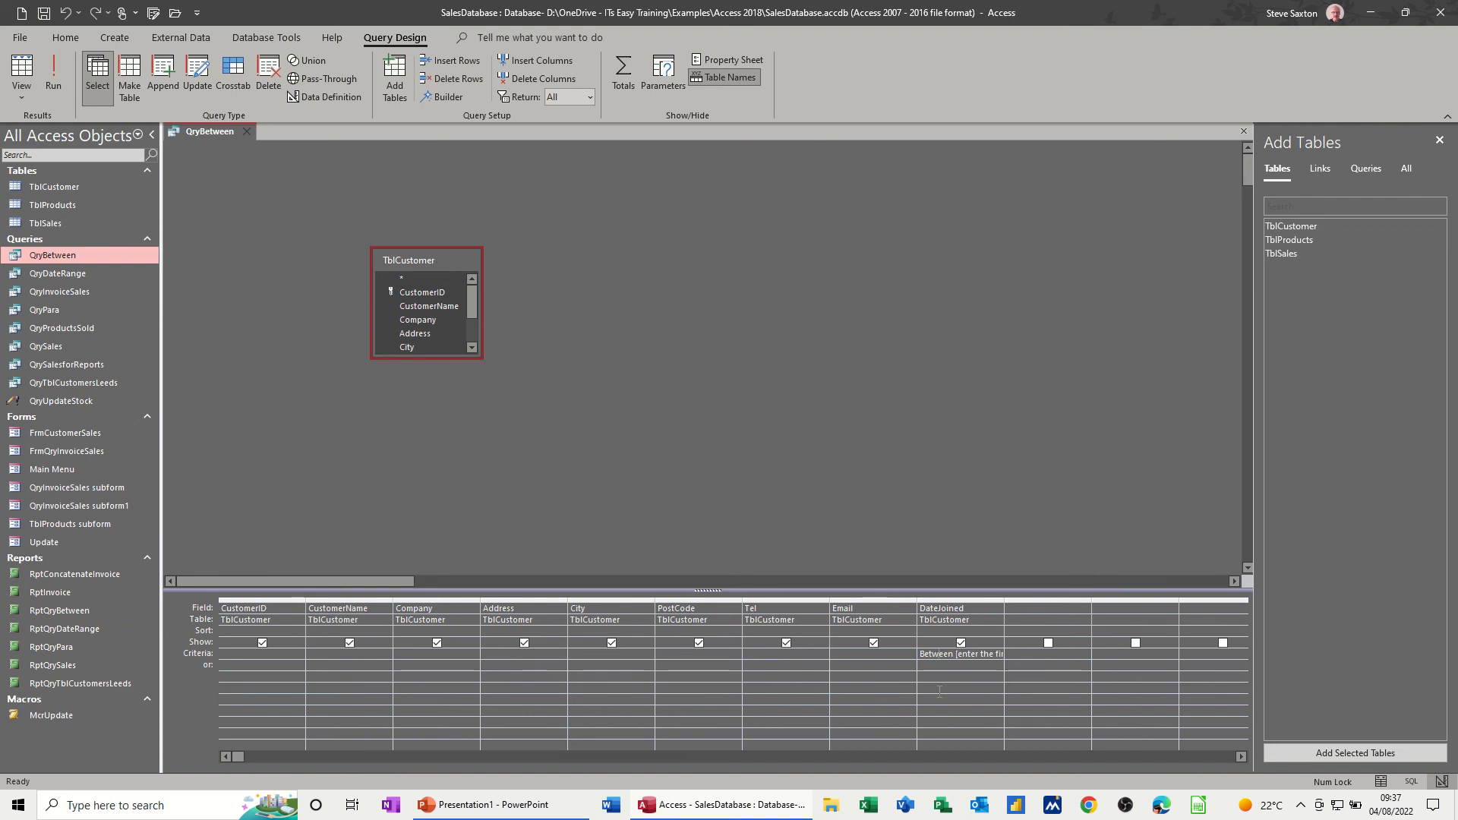
{"action": "key", "text": "shift+F2"}
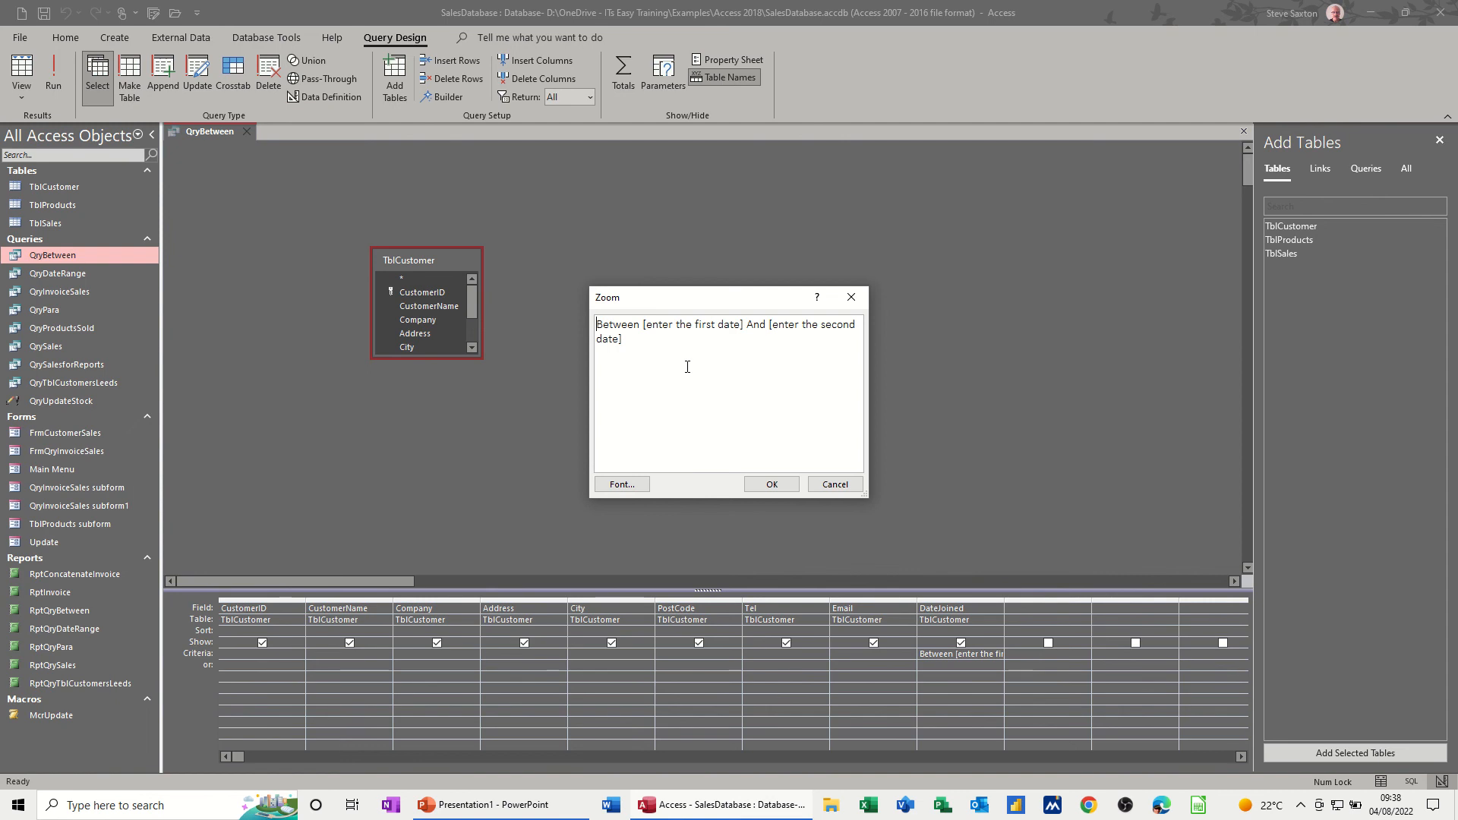
{"action": "left_click", "coordinate": [836, 484]}
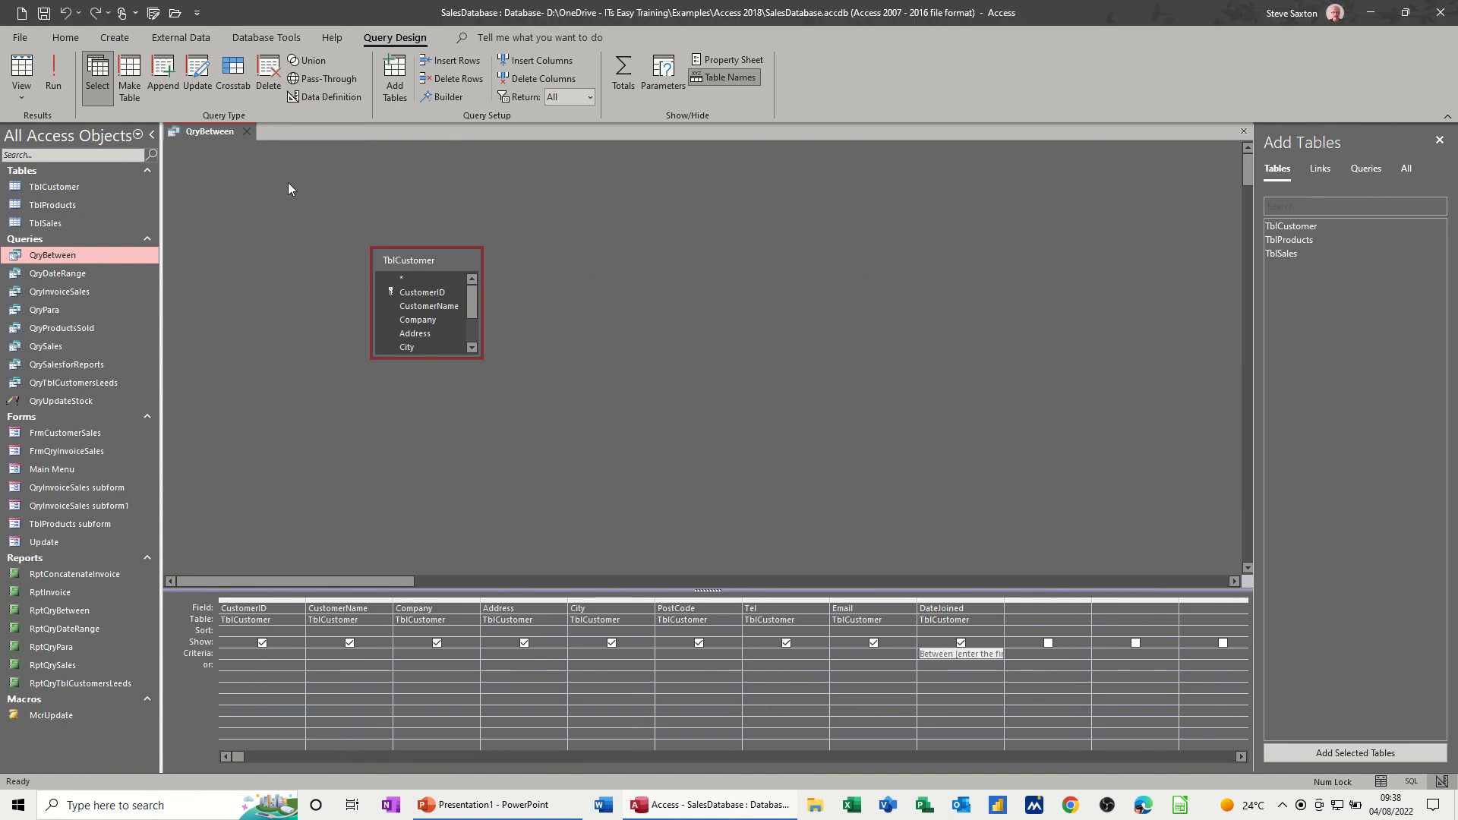
{"action": "left_click", "coordinate": [246, 132]}
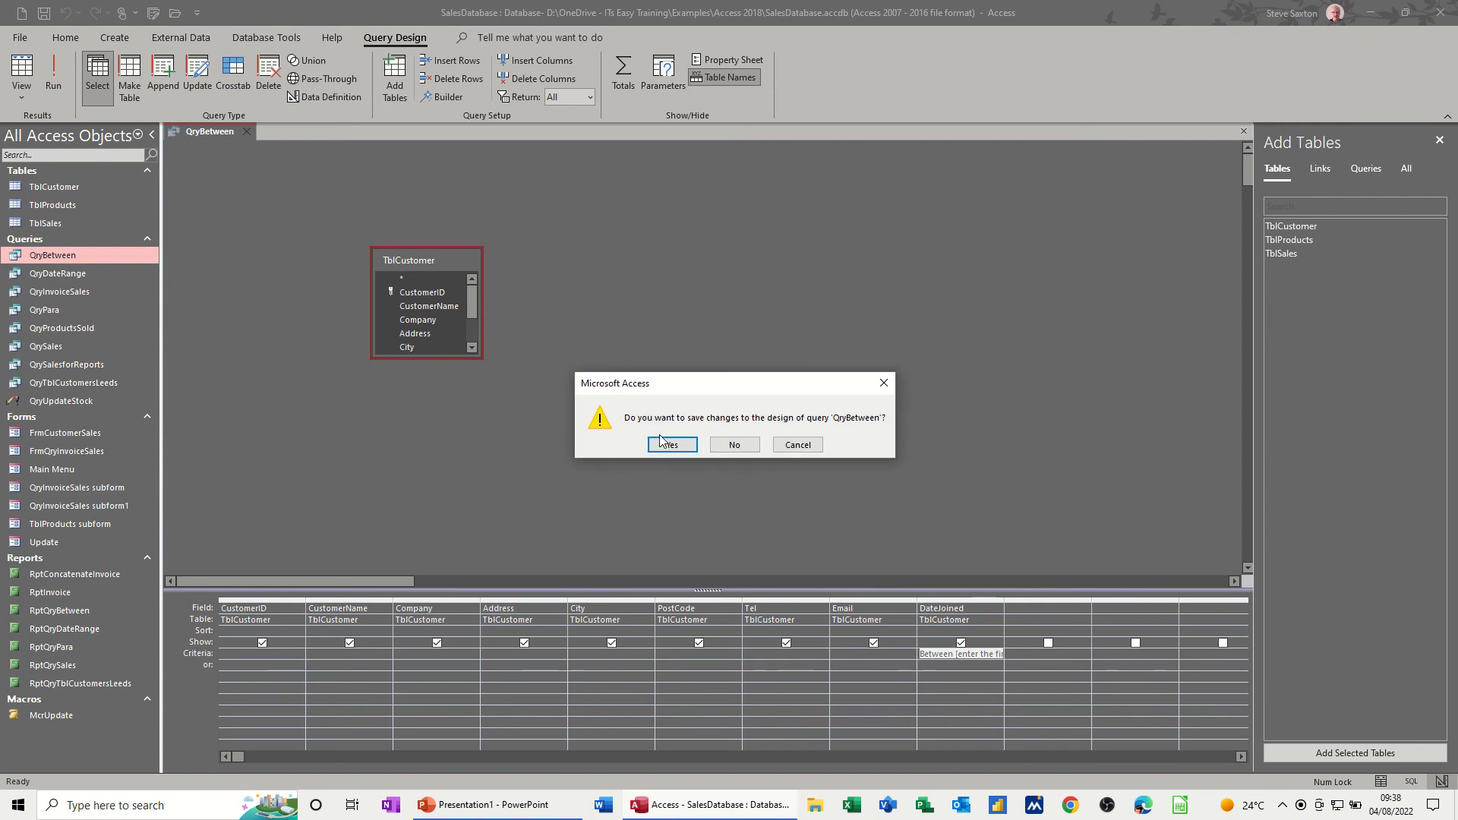
{"action": "left_click", "coordinate": [665, 446]}
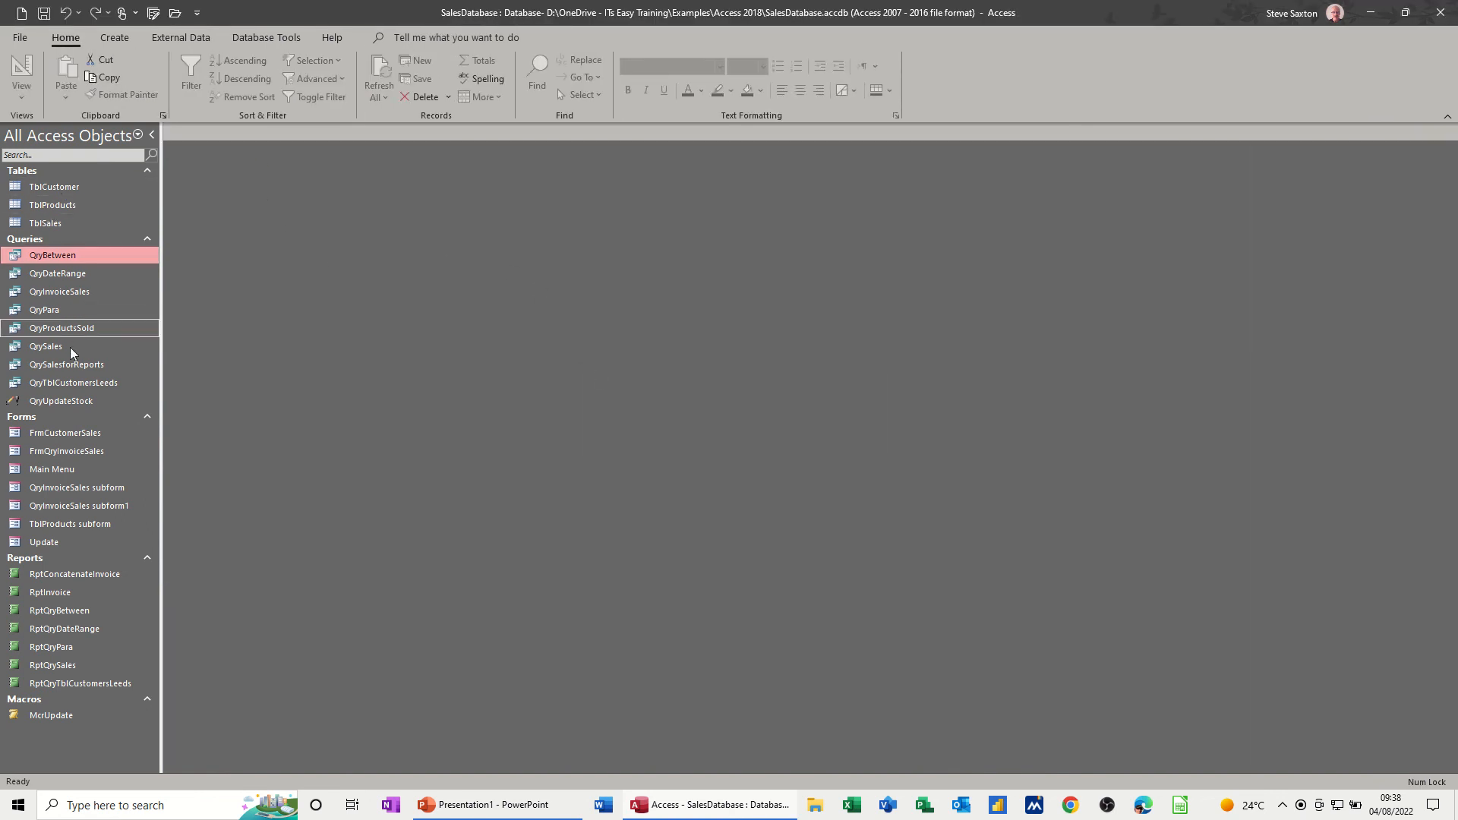
- Examine the relationships between TblCustomer, TblSales and TblProducts, and close the relationships diagram
{"action": "left_click", "coordinate": [256, 38]}
{"action": "left_click", "coordinate": [191, 74]}
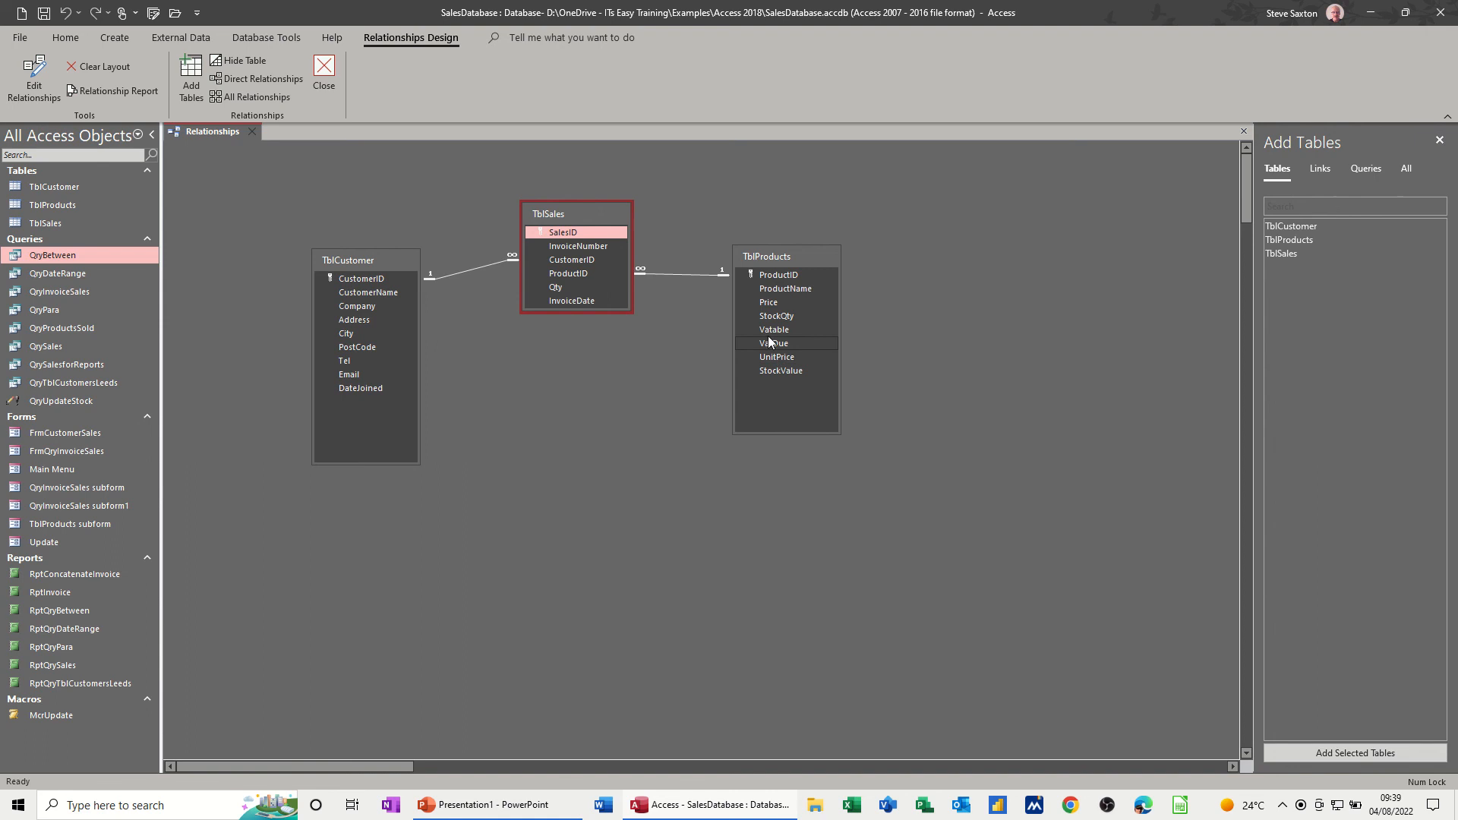
{"action": "left_click", "coordinate": [254, 131]}
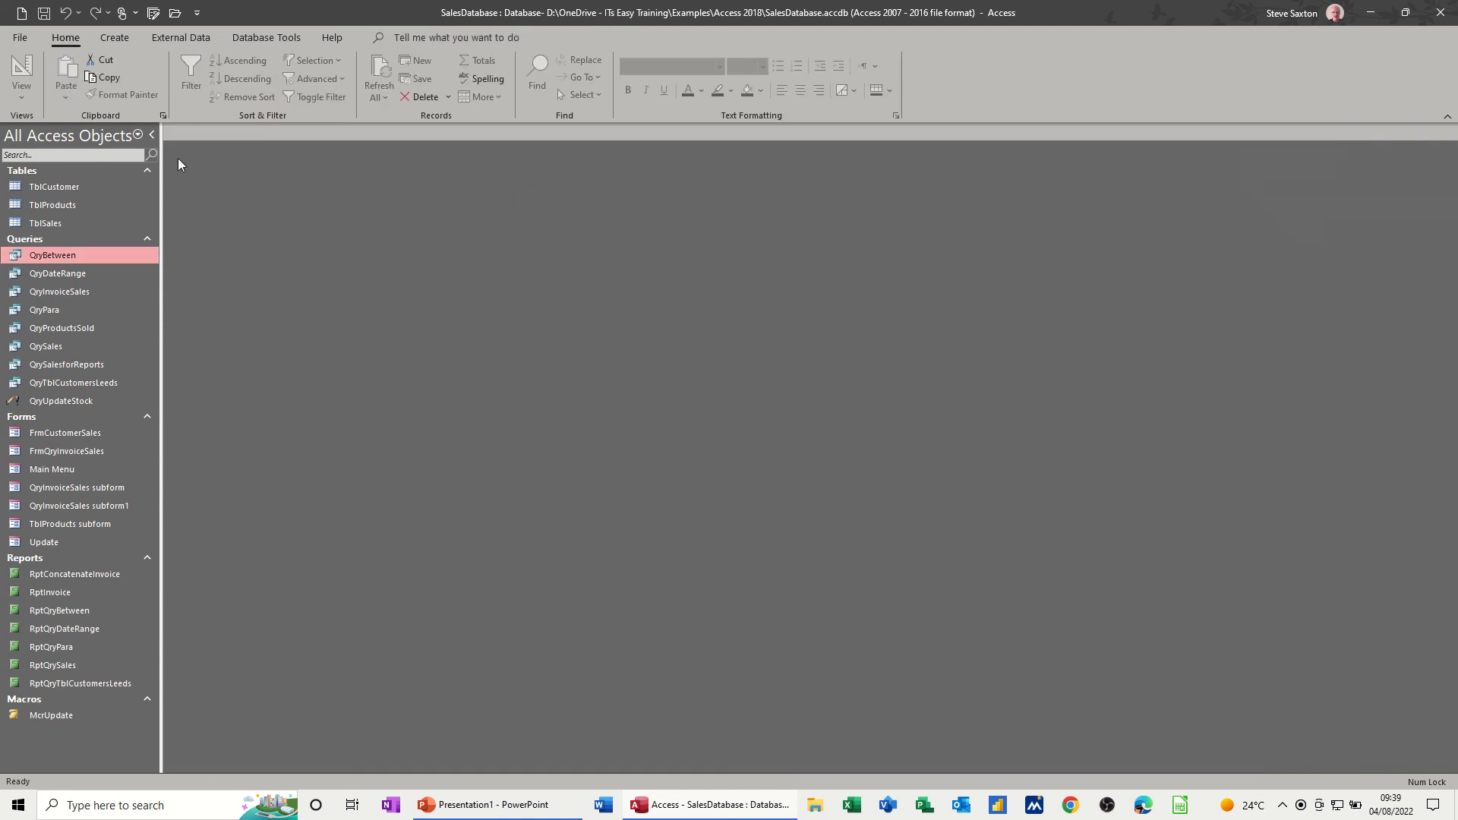
- Design a new query on TblCustomer, TblProducts and TblSales, and add CustomerID from TblSales as its first field
{"action": "left_click", "coordinate": [108, 39]}
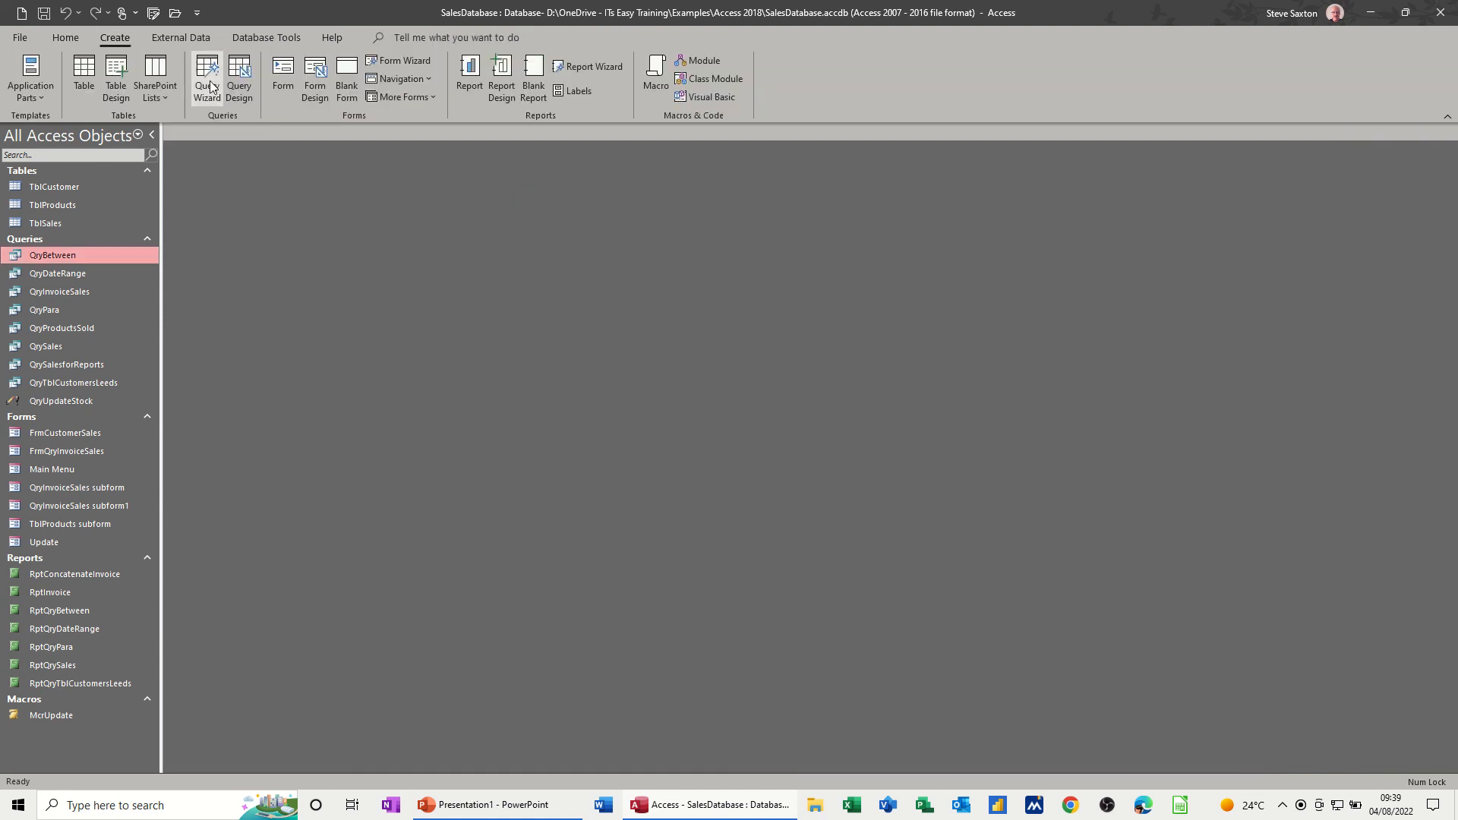
{"action": "left_click", "coordinate": [237, 83]}
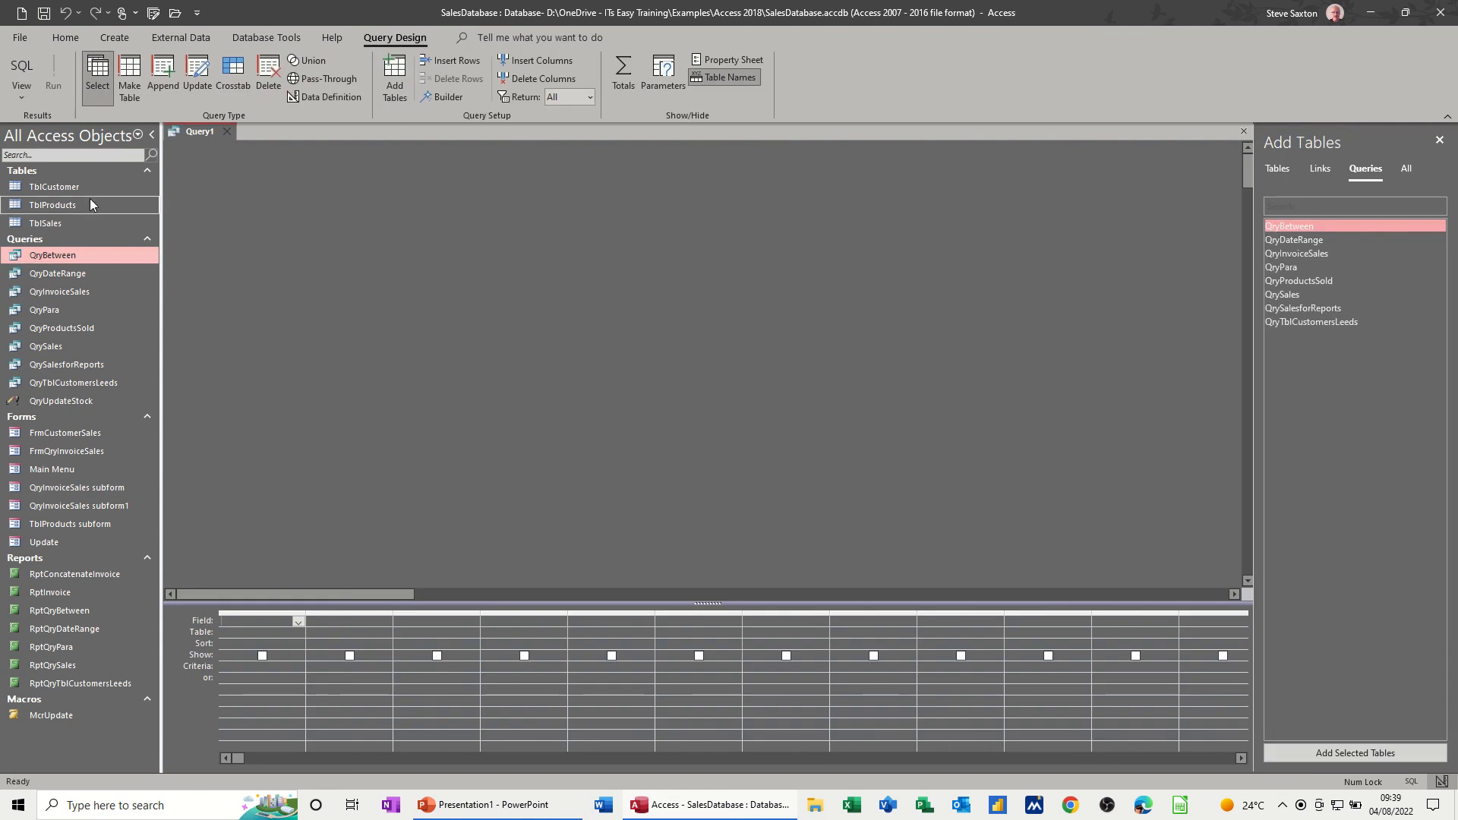
{"action": "left_click_drag", "start_coordinate": [84, 187], "coordinate": [367, 224]}
{"action": "left_click_drag", "start_coordinate": [79, 207], "coordinate": [736, 257]}
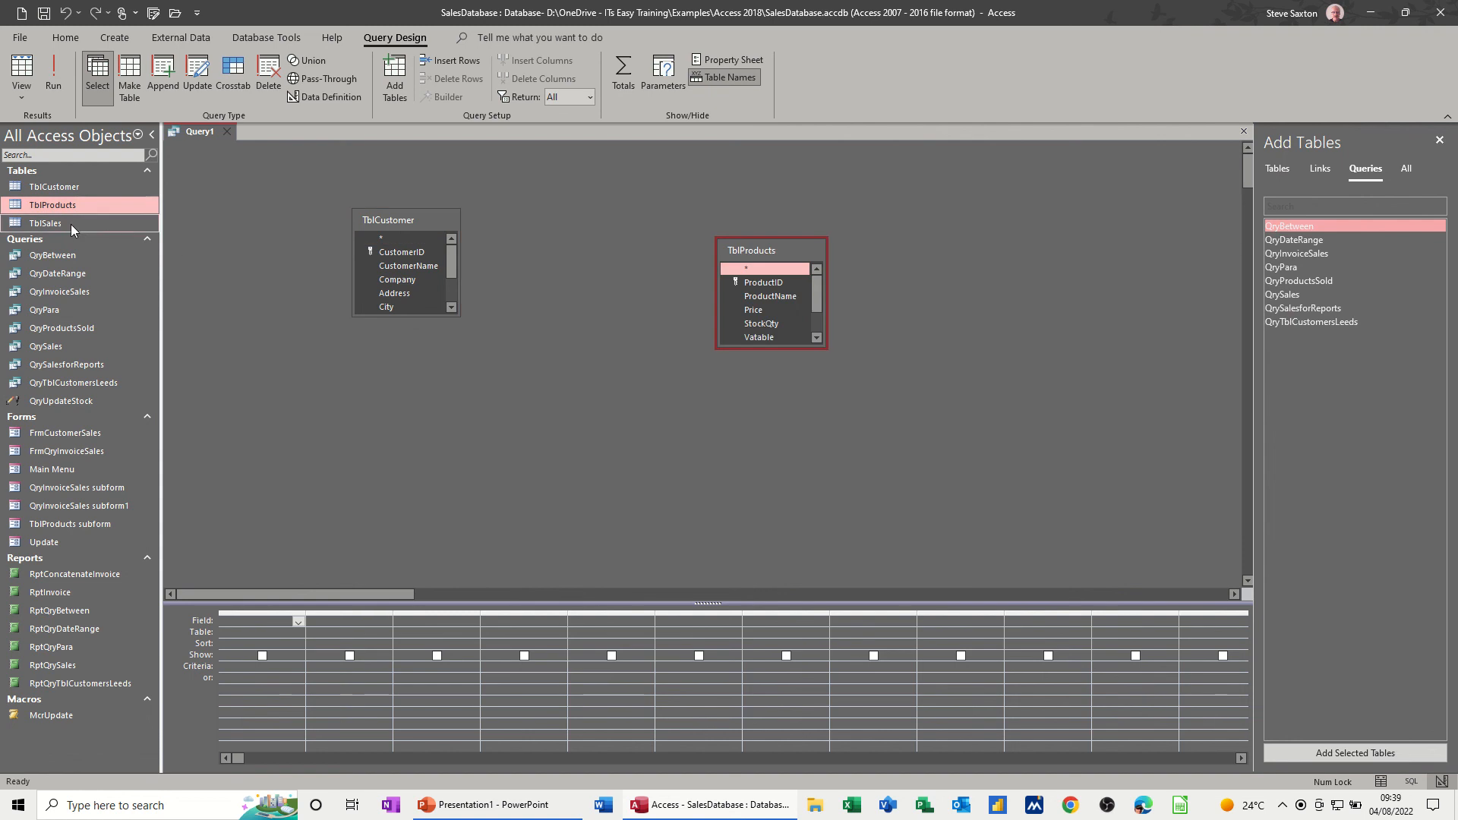
{"action": "left_click_drag", "start_coordinate": [74, 225], "coordinate": [609, 210]}
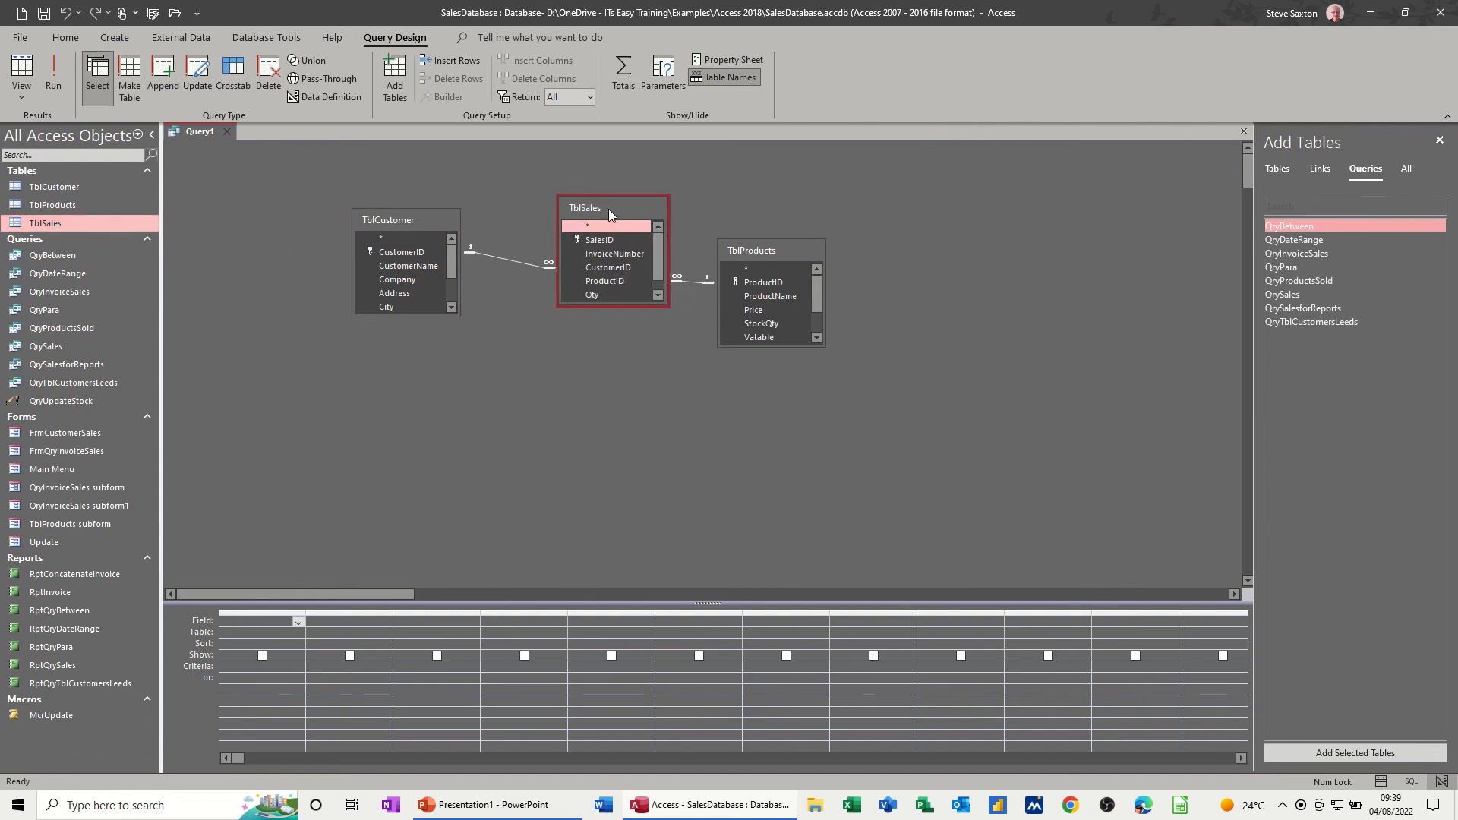
{"action": "left_click_drag", "start_coordinate": [615, 301], "coordinate": [615, 345]}
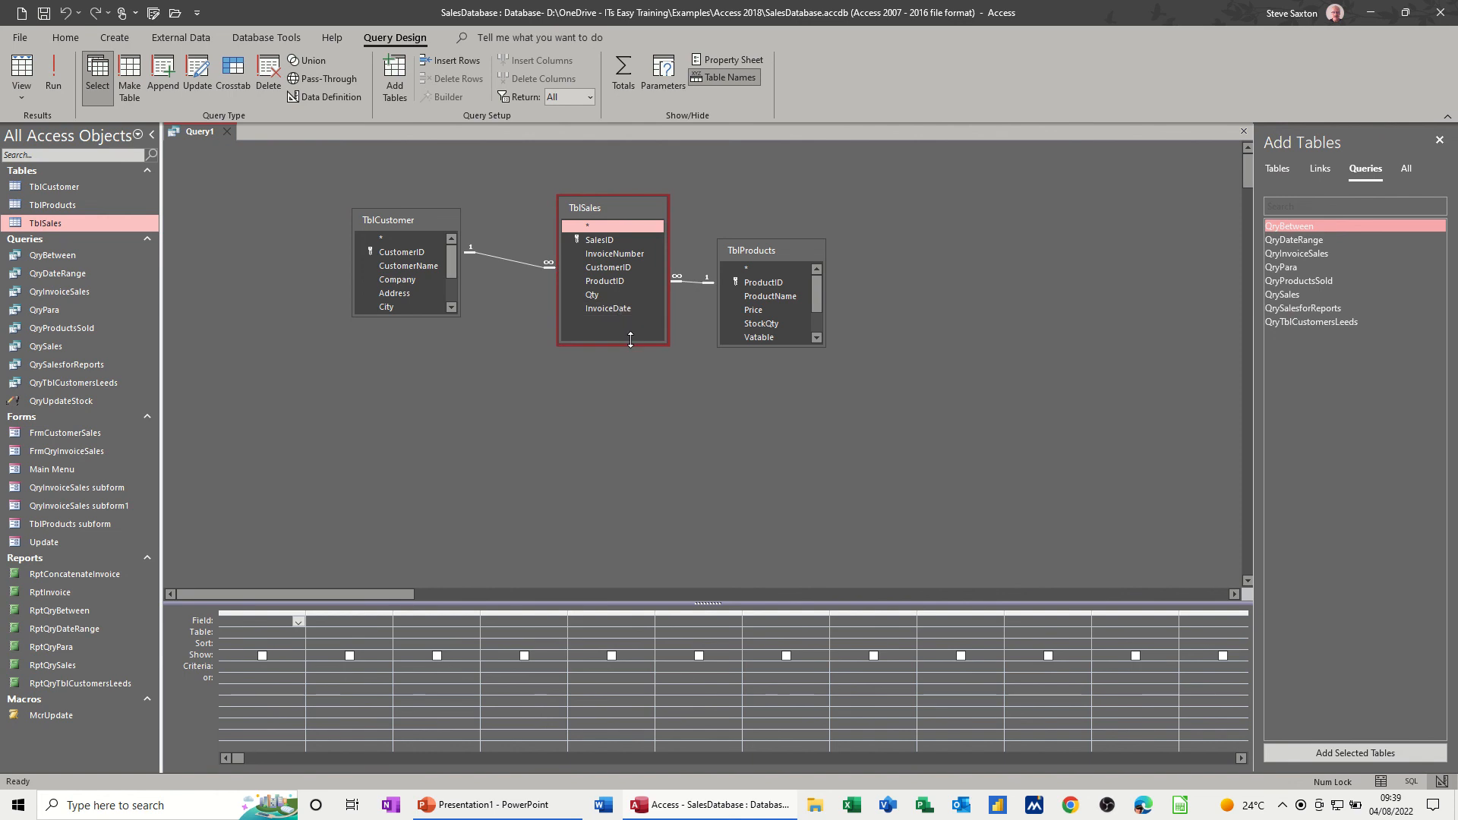
{"action": "double_click", "coordinate": [602, 267]}
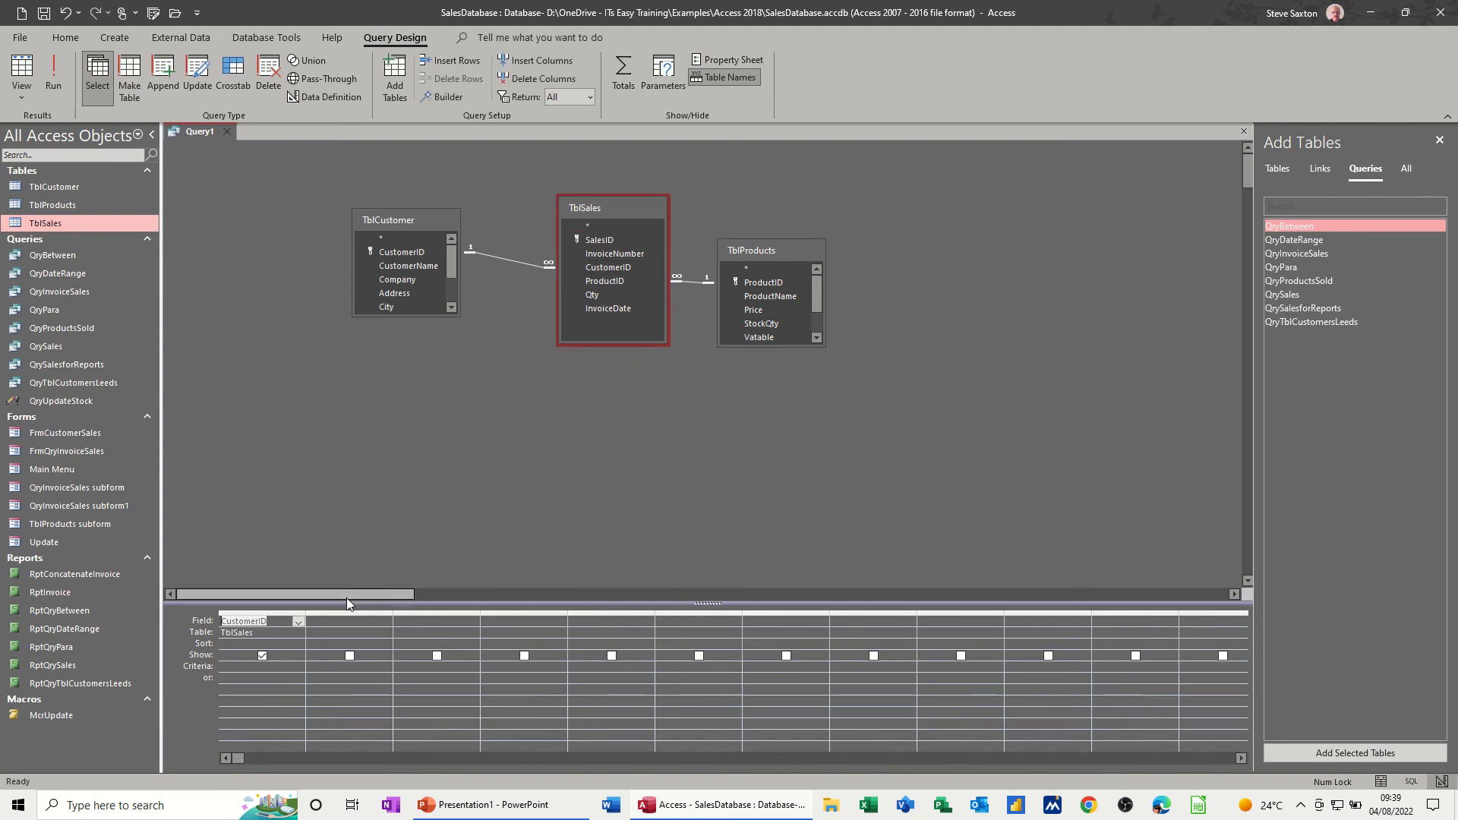
- Compare TblCustomer's CustomerName with CustomerID in the query results, and remove the CustomerName column from the design
{"action": "double_click", "coordinate": [412, 267]}
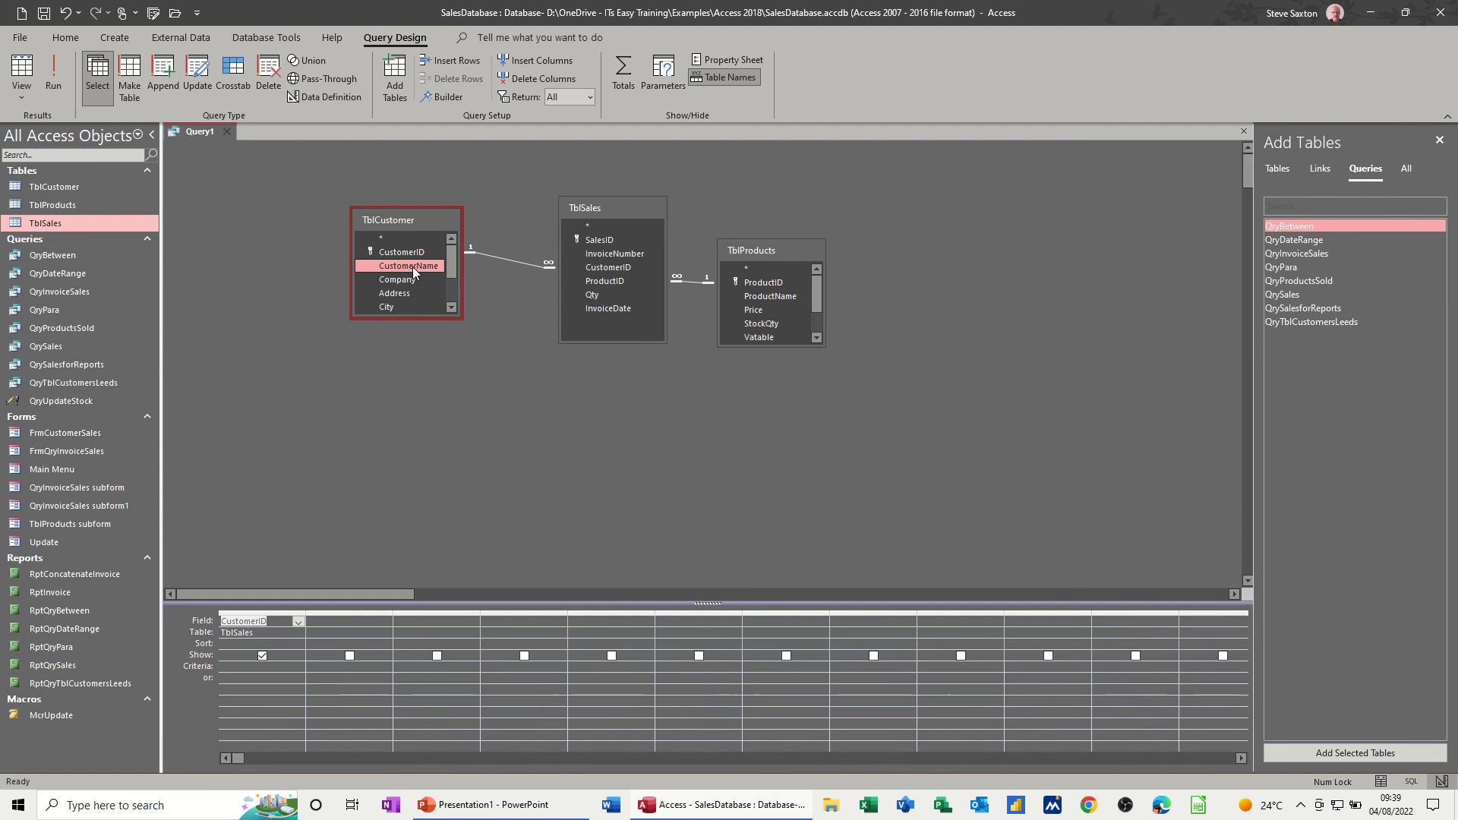
{"action": "left_click", "coordinate": [61, 75]}
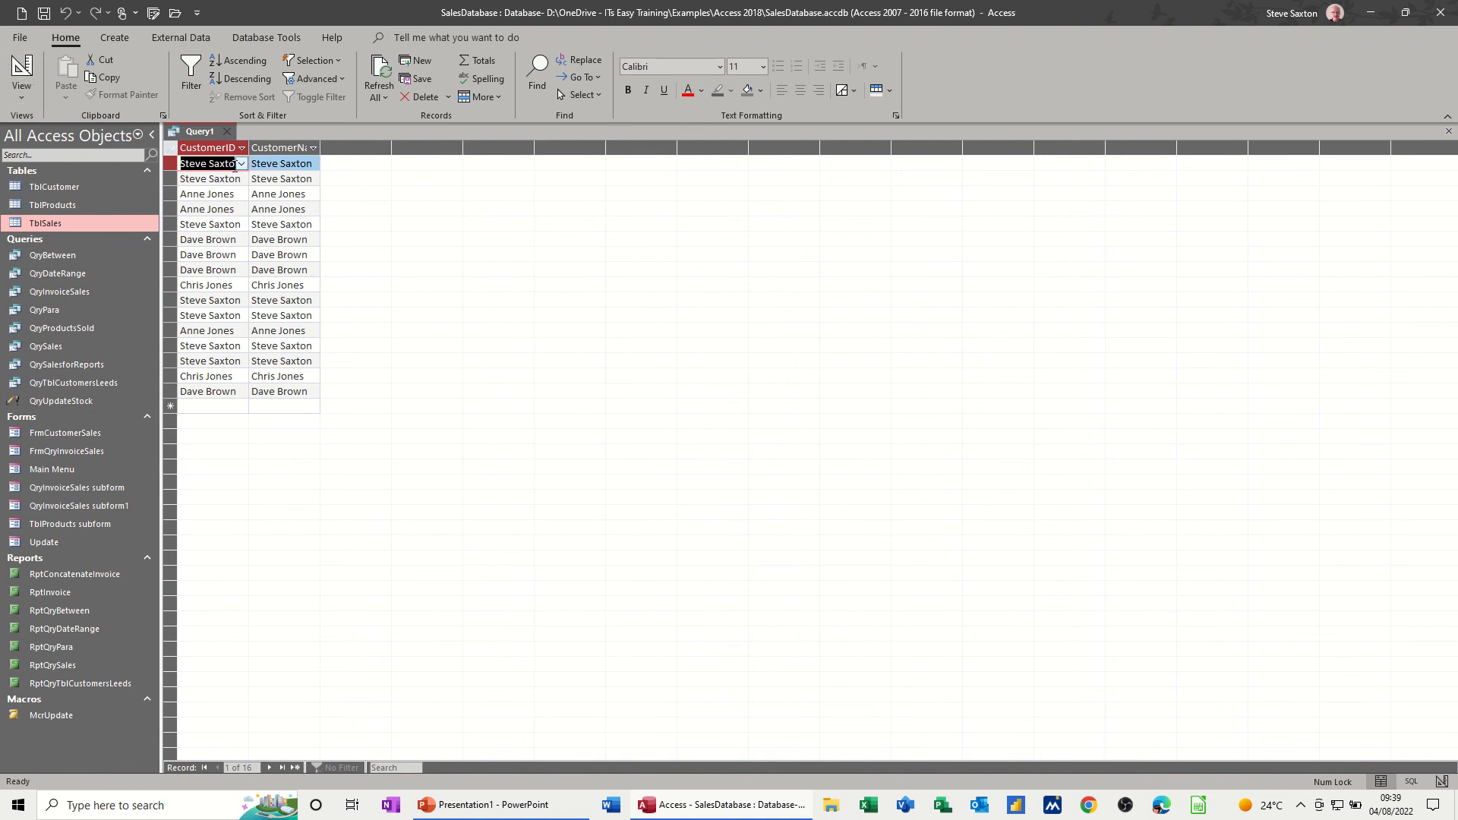
{"action": "left_click", "coordinate": [241, 164]}
{"action": "left_click", "coordinate": [241, 165]}
{"action": "left_click", "coordinate": [23, 73]}
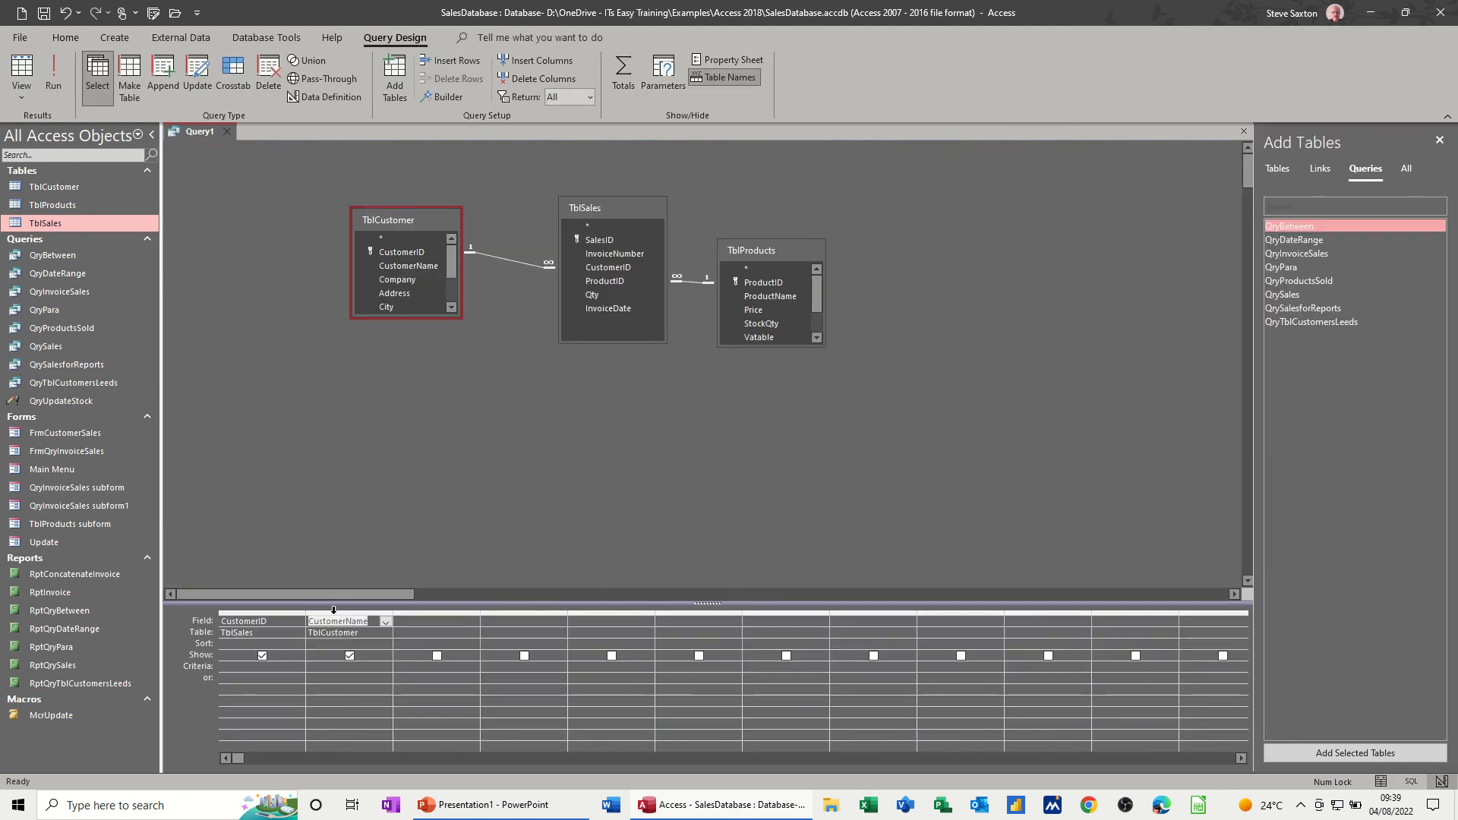
{"action": "left_click", "coordinate": [334, 611]}
{"action": "key", "text": "Delete"}
- Add ProductID from TblSales to the query and check the results before returning to the design
{"action": "double_click", "coordinate": [605, 281]}
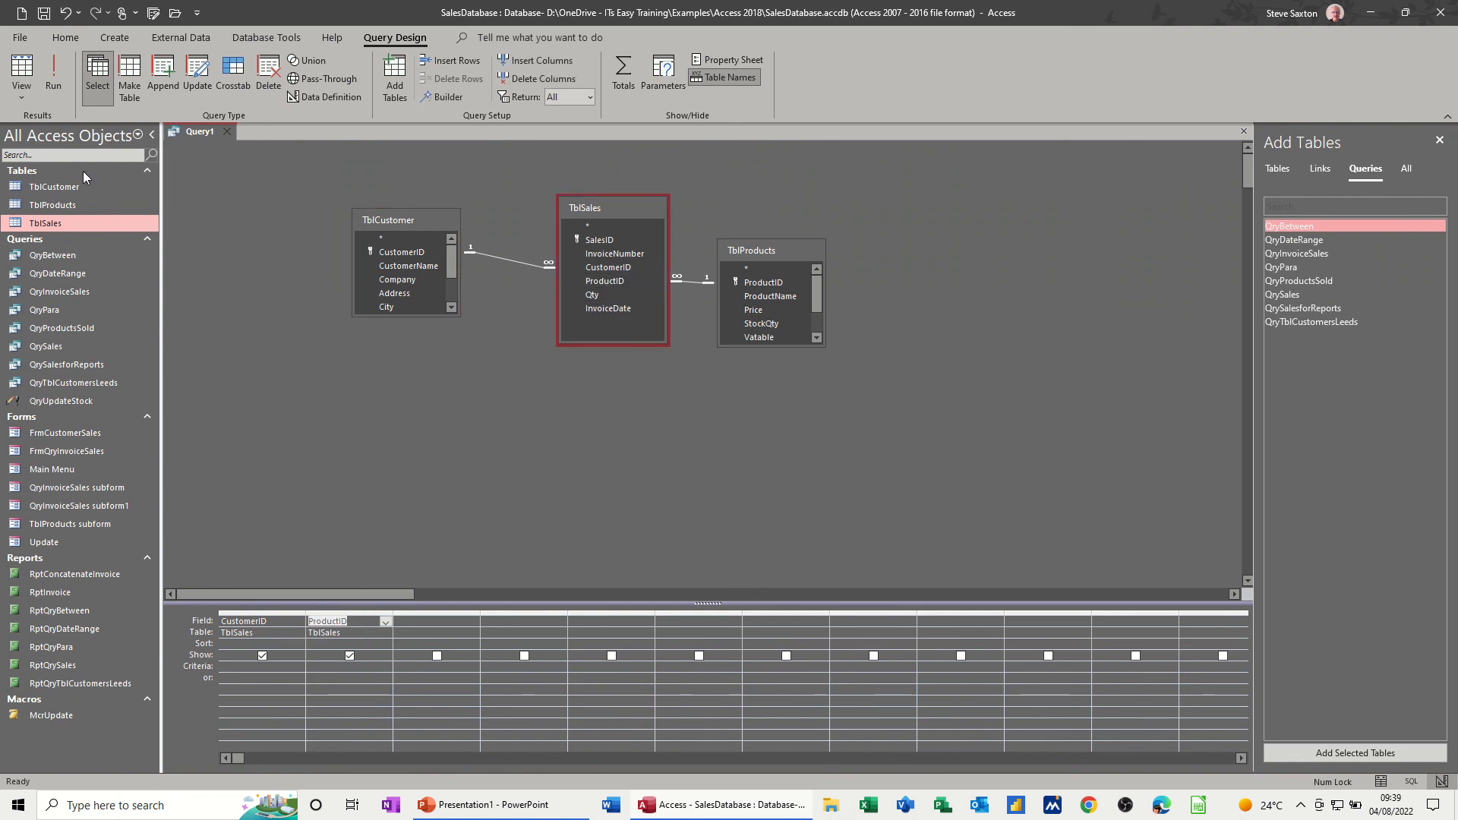
{"action": "left_click", "coordinate": [53, 67]}
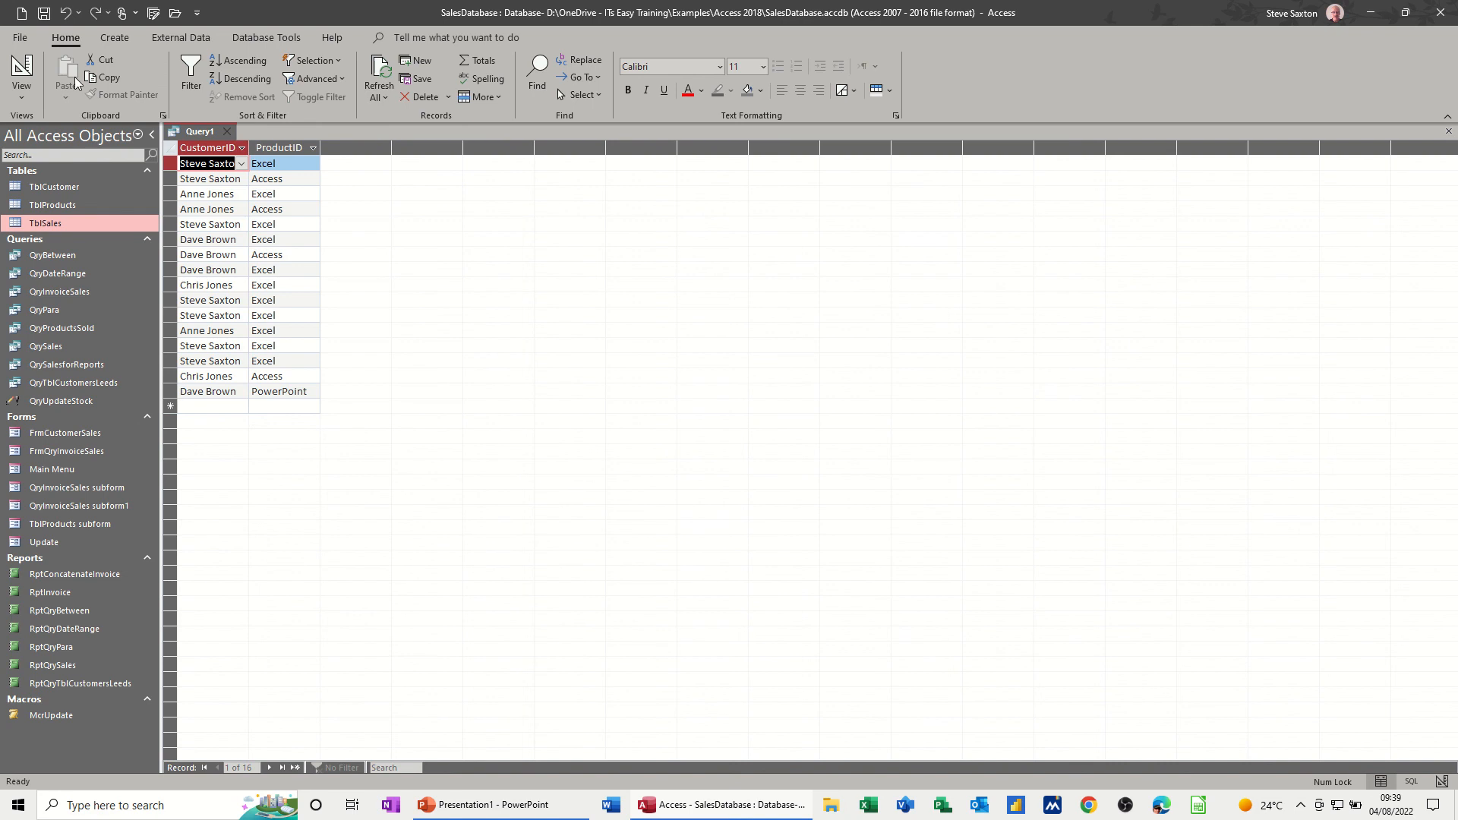
{"action": "left_click", "coordinate": [23, 65]}
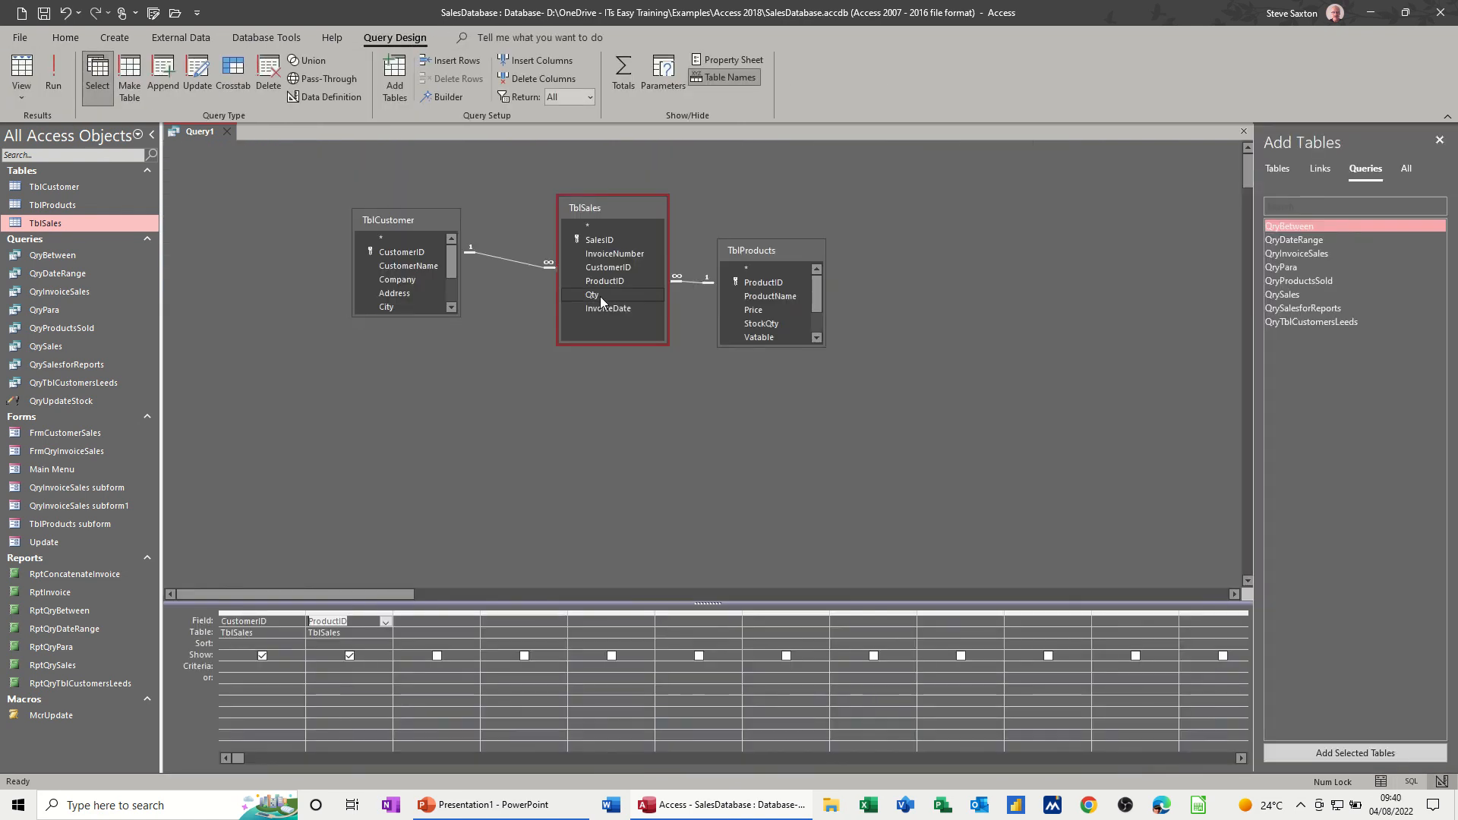
- Add Qty from TblSales and Price from TblProducts to the query, and check the results before returning to the design
{"action": "left_click_drag", "start_coordinate": [599, 298], "coordinate": [390, 634]}
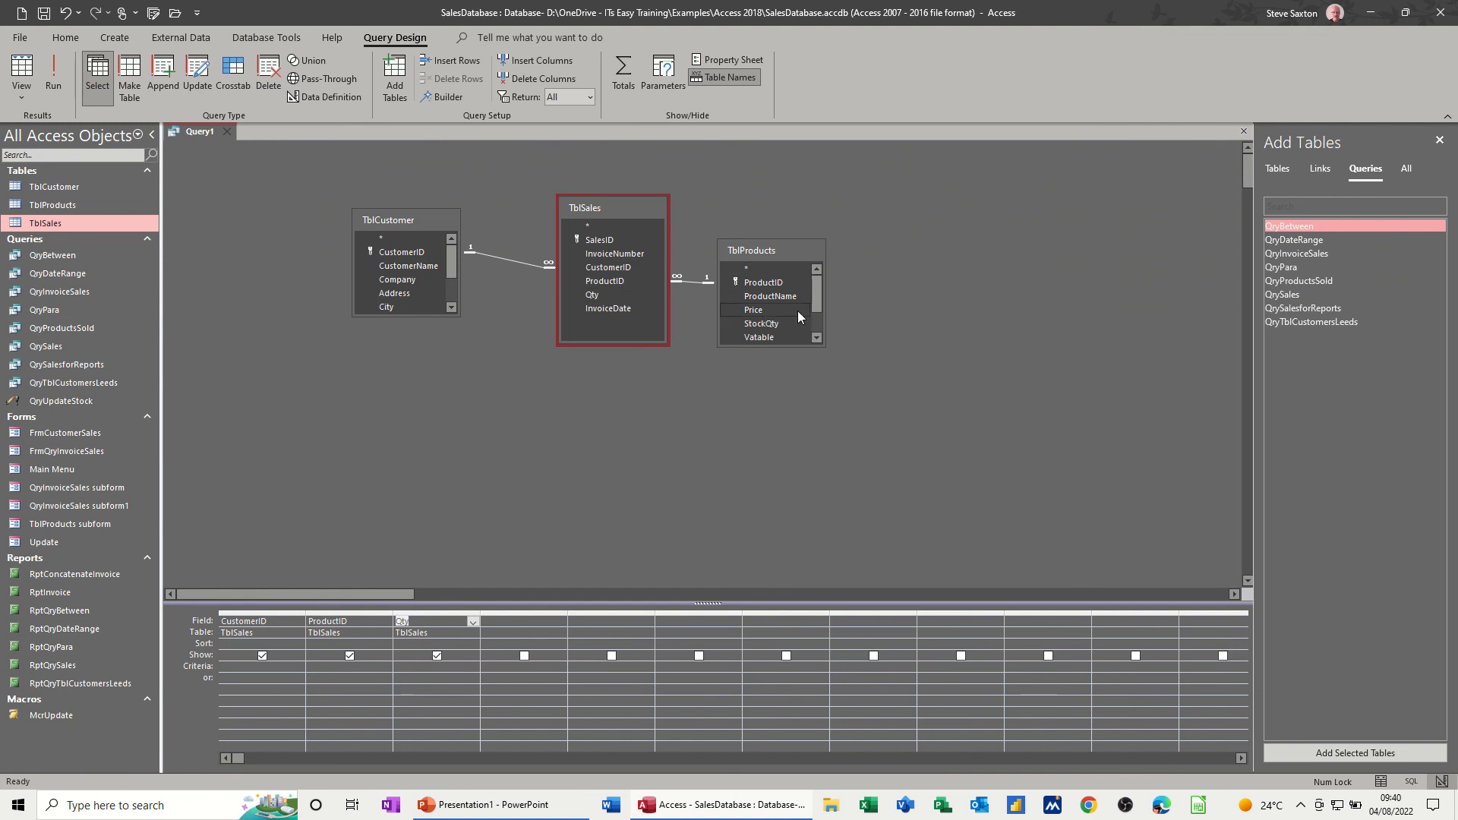
{"action": "mouse_move", "coordinate": [817, 298]}
{"action": "left_mouse_down"}
{"action": "mouse_move", "coordinate": [815, 328]}
{"action": "mouse_move", "coordinate": [814, 313]}
{"action": "left_mouse_up"}
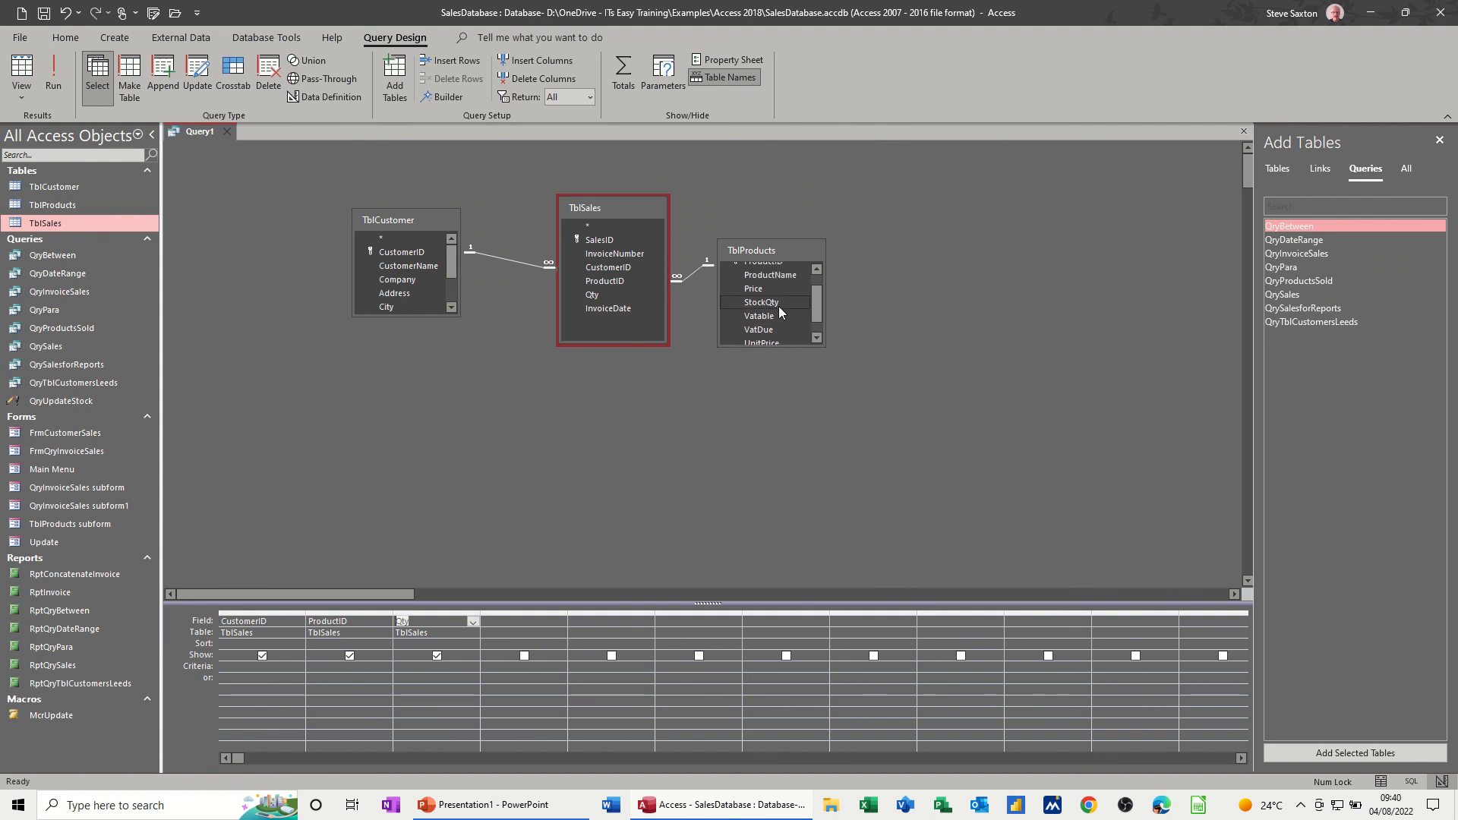
{"action": "double_click", "coordinate": [758, 288]}
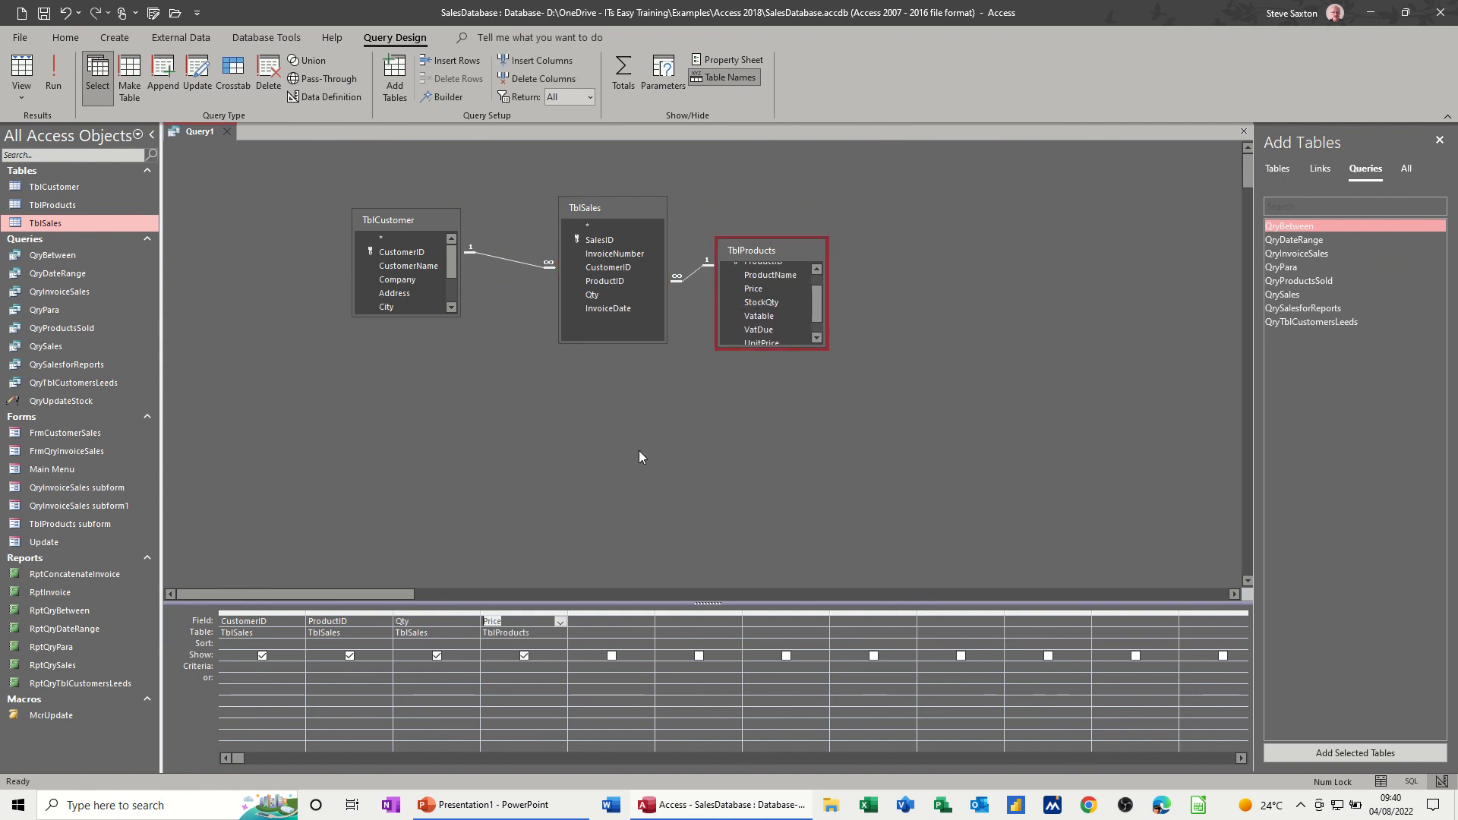
{"action": "left_click", "coordinate": [56, 81]}
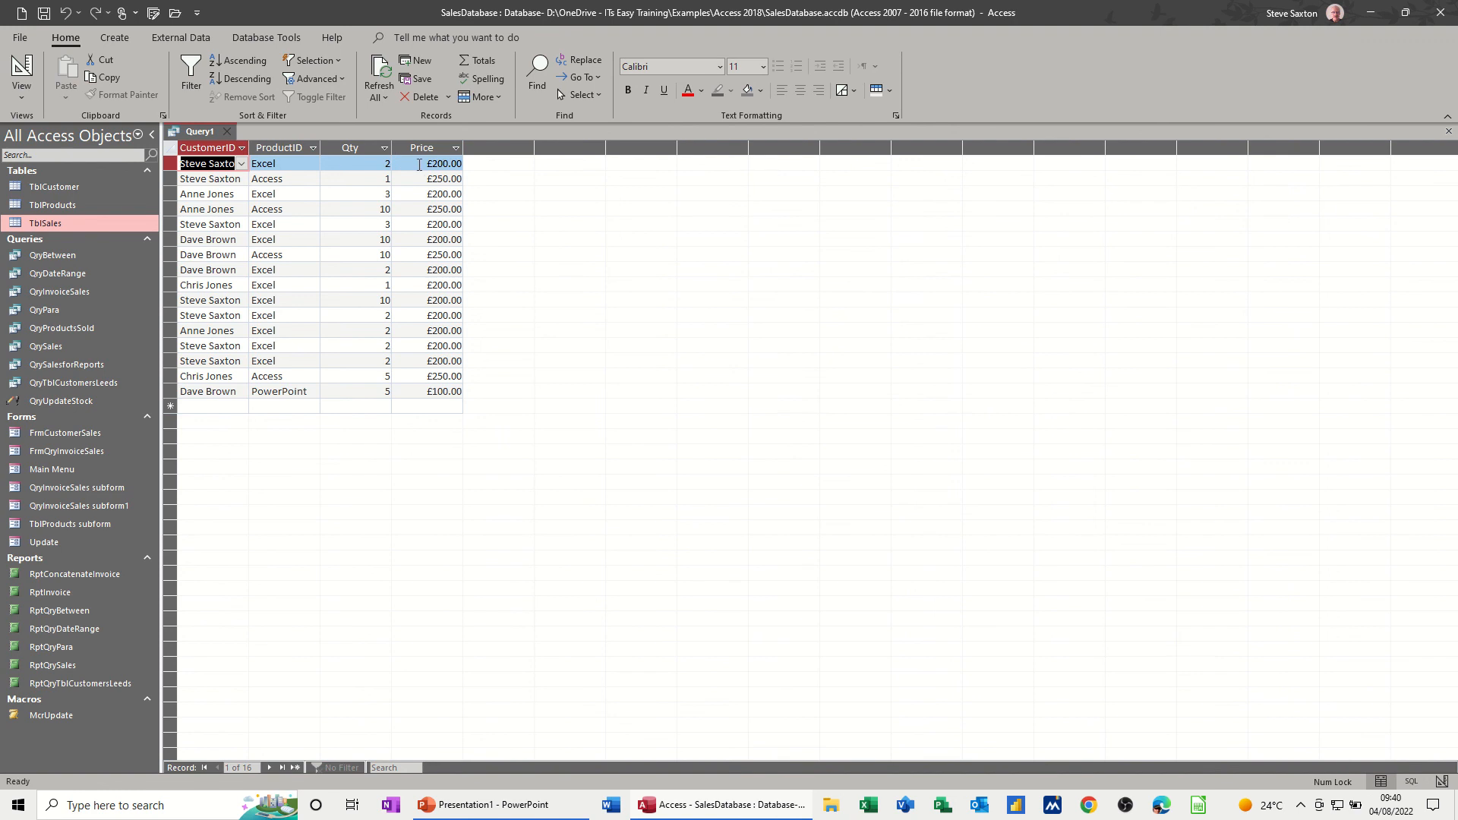
{"action": "left_click", "coordinate": [22, 72]}
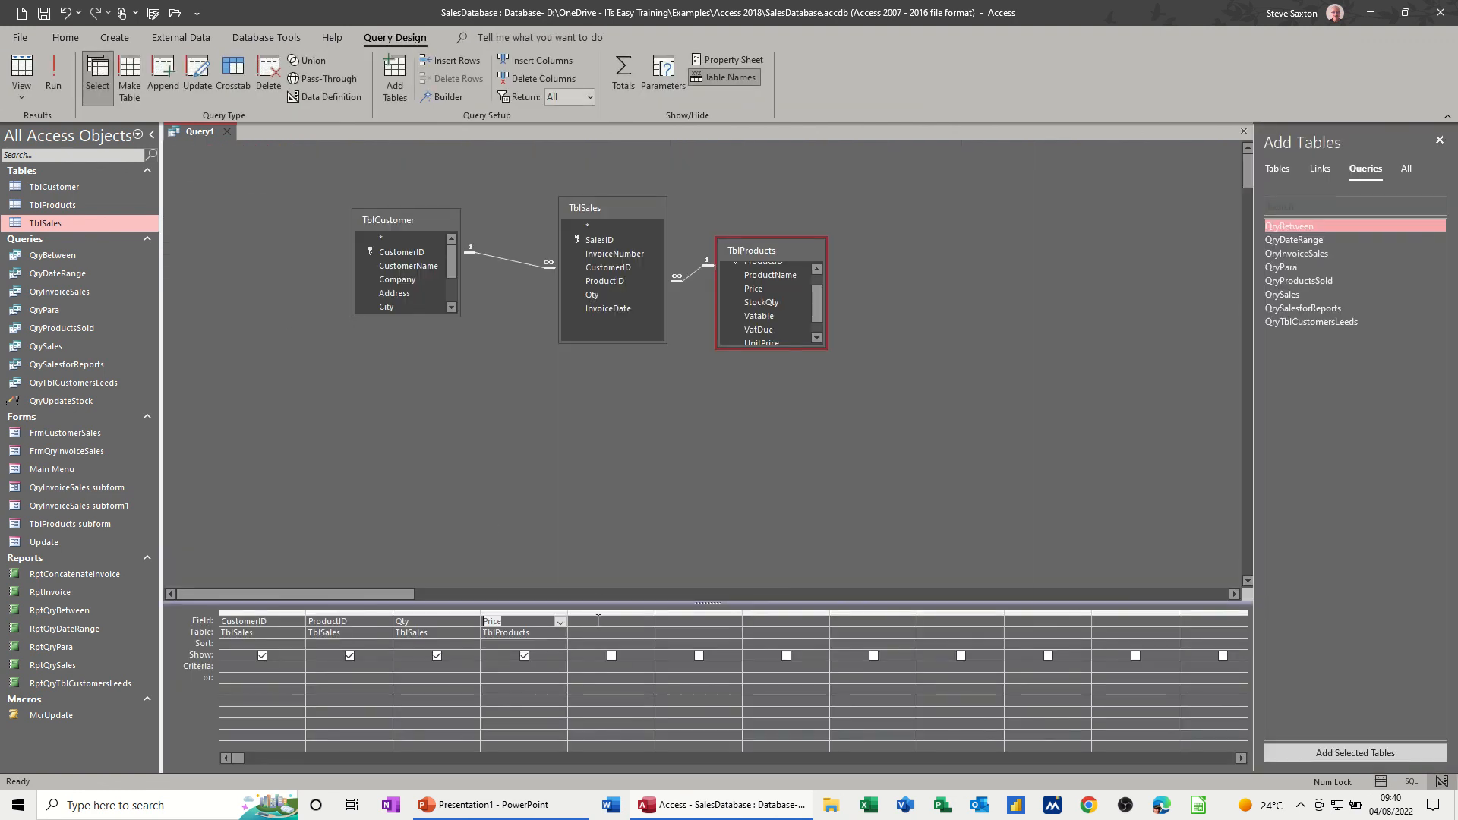
- Add the calculated field Total: [qty]*[price] after Price and run the query
{"action": "key", "text": "Tab"}
{"action": "type", "text": "To"}
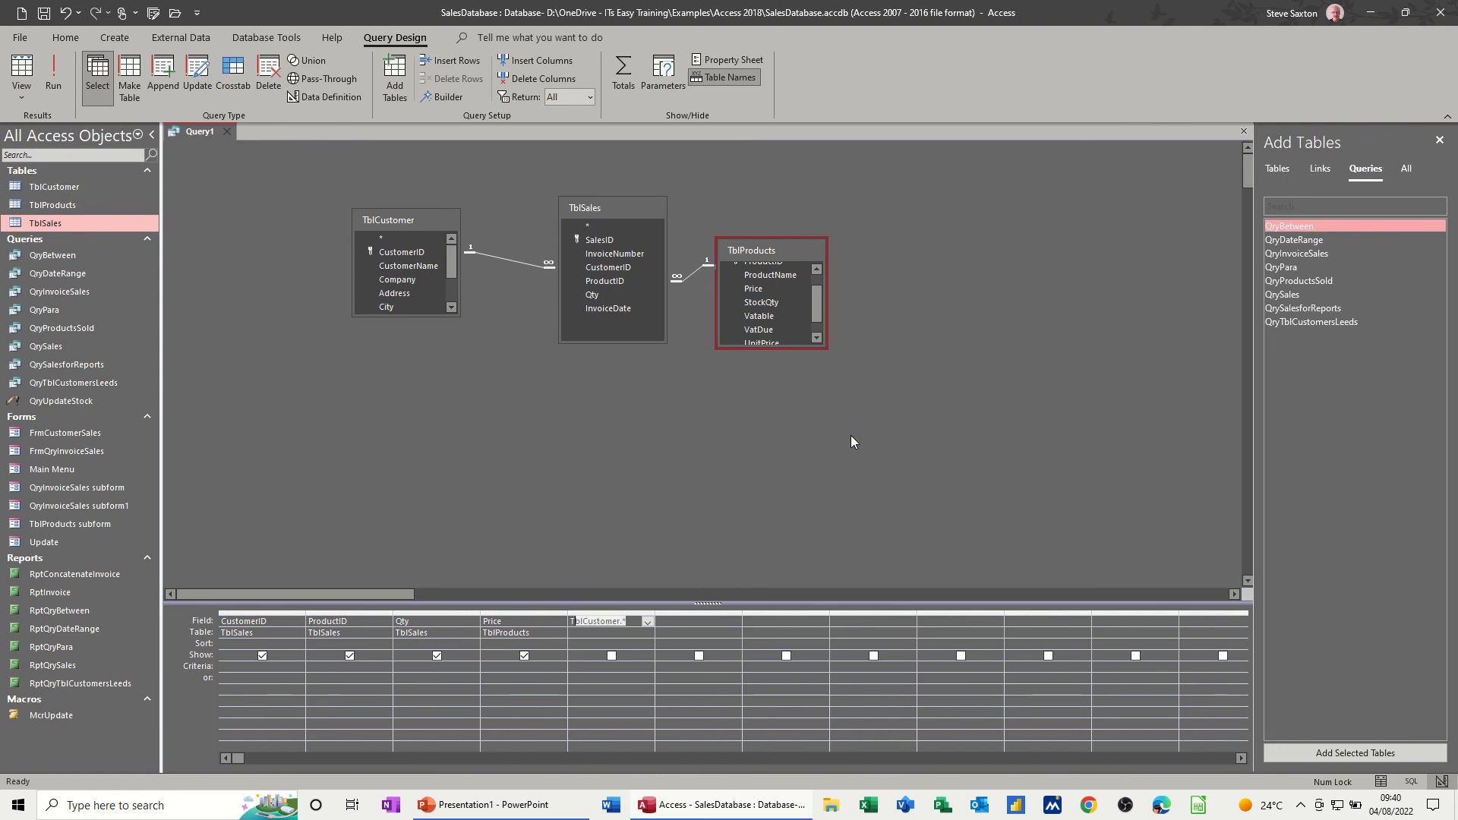
{"action": "type", "text": "tal:"}
{"action": "key", "text": "shift+F2"}
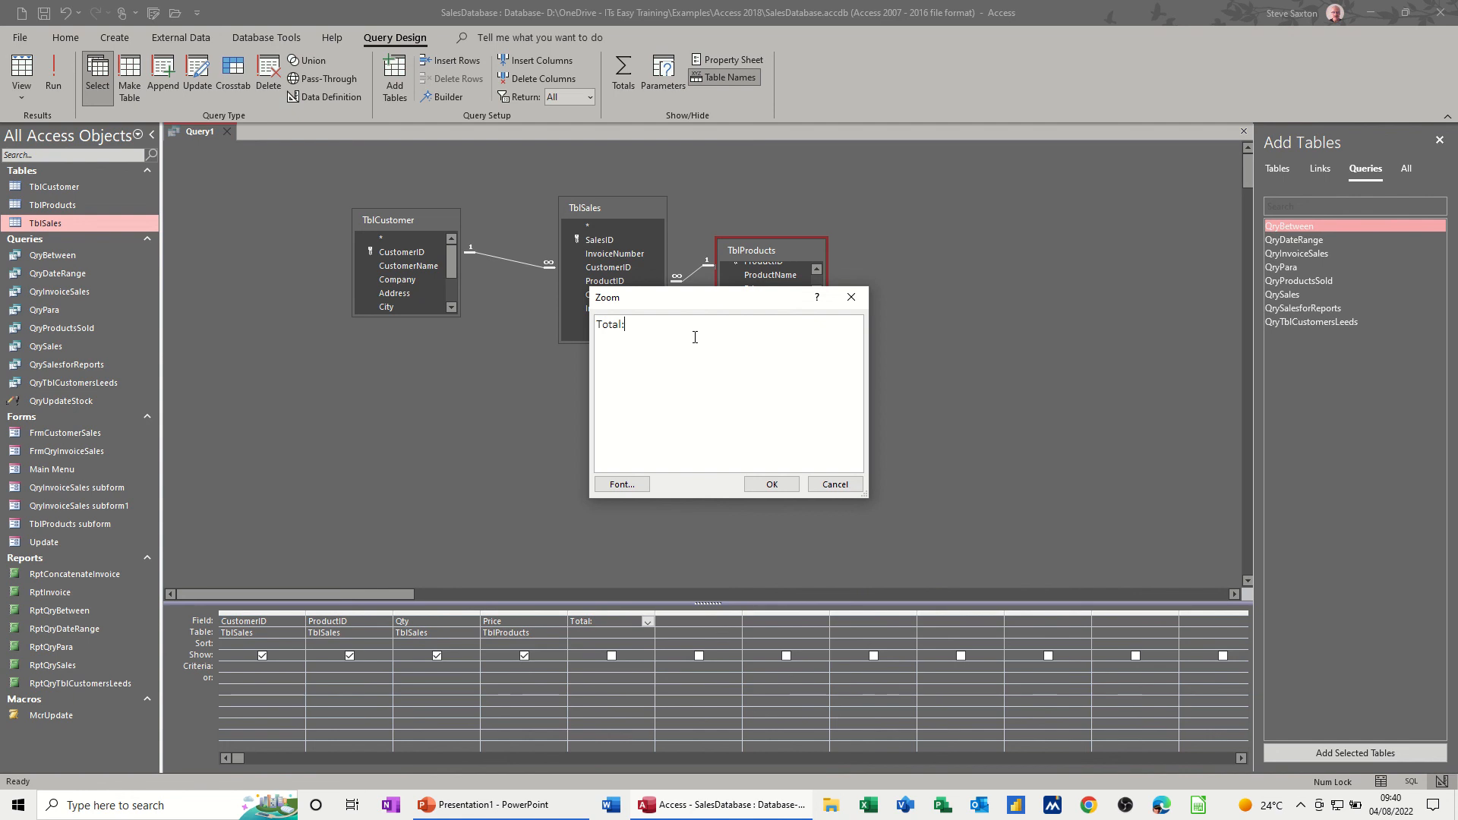
{"action": "left_click_drag", "start_coordinate": [661, 298], "coordinate": [753, 408]}
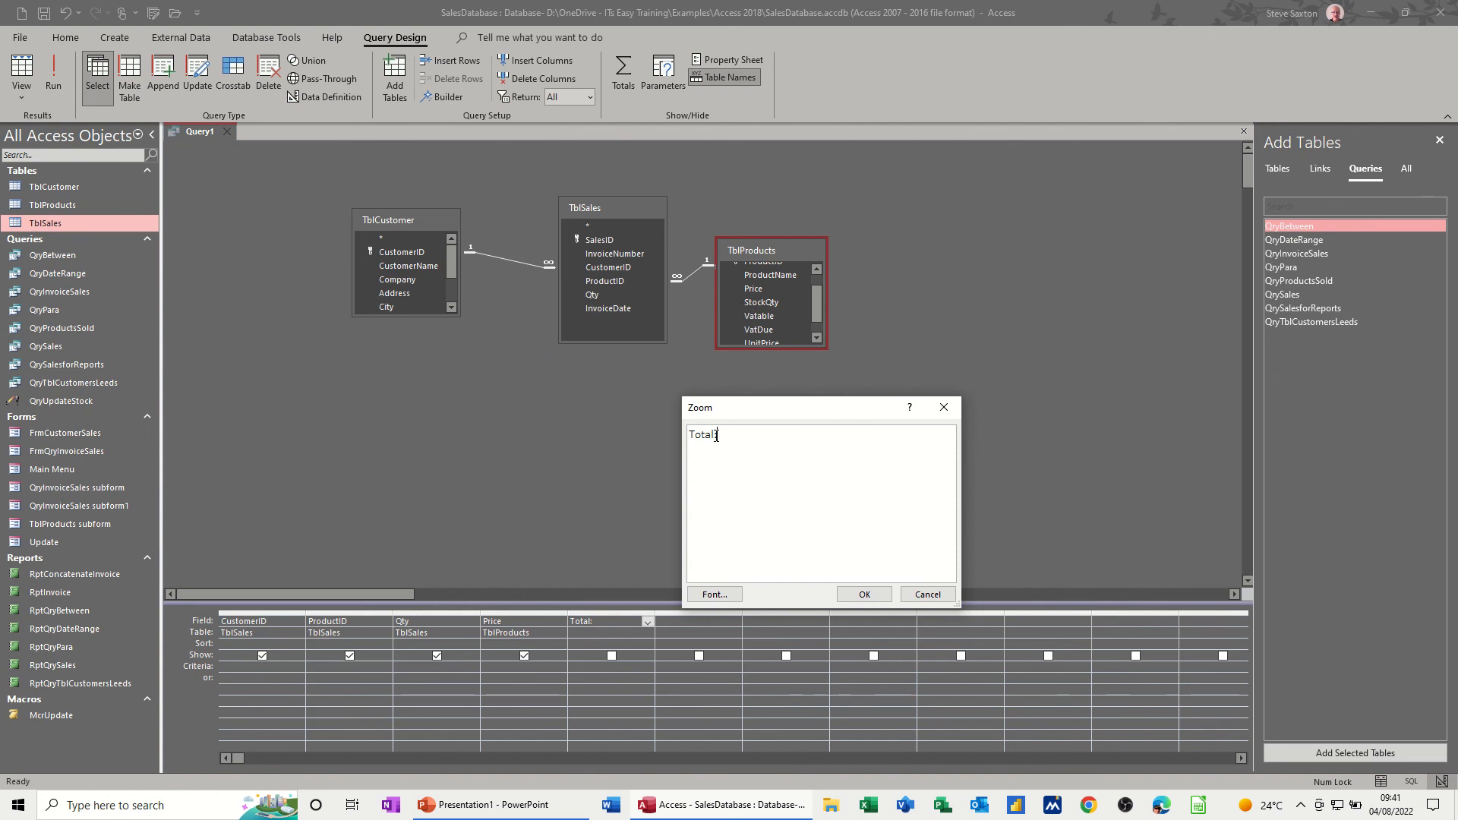
{"action": "type", "text": "["}
{"action": "type", "text": "qty]*[price"}
{"action": "left_click", "coordinate": [847, 595]}
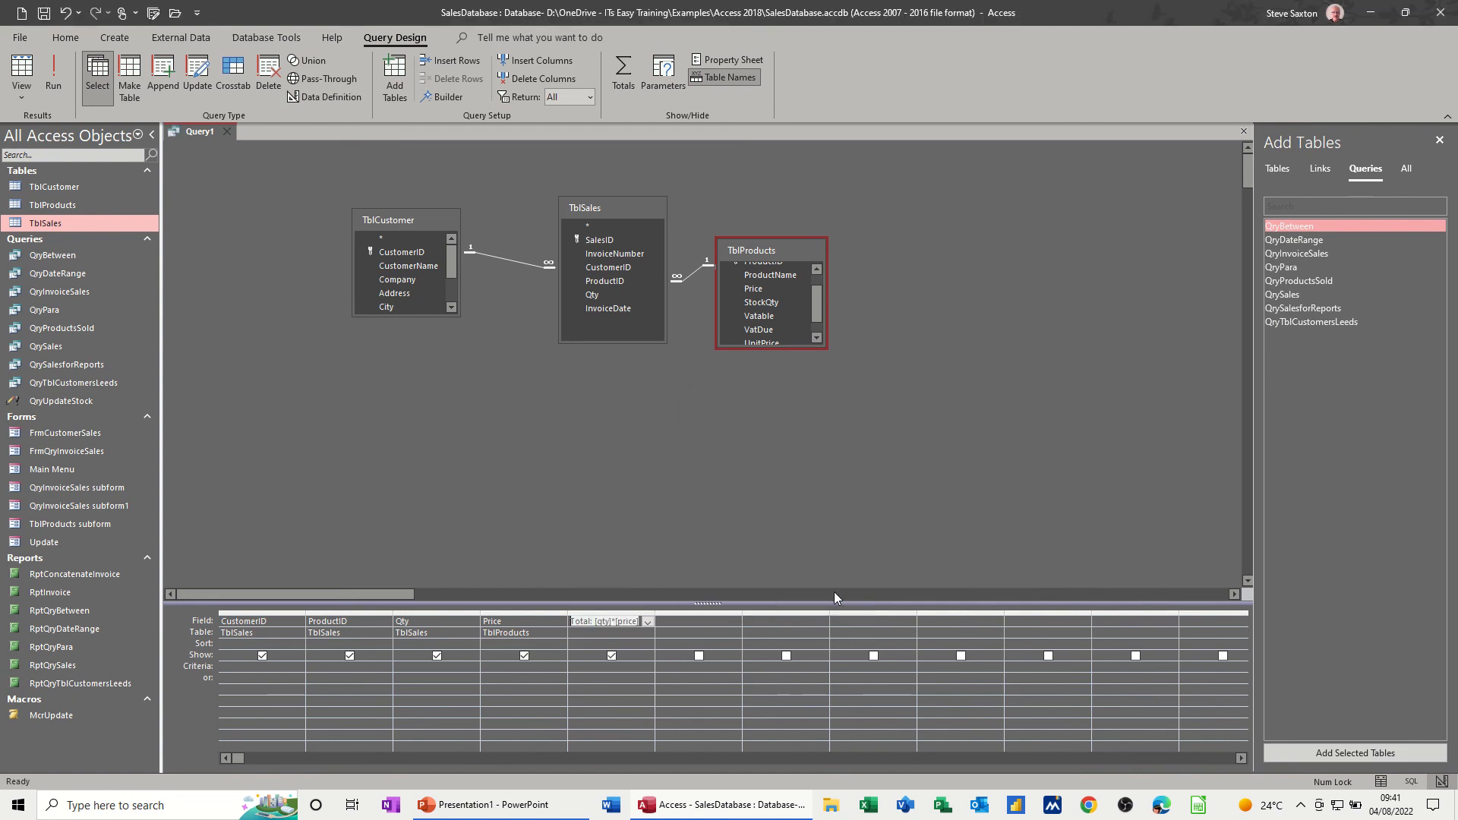
{"action": "left_click", "coordinate": [594, 634]}
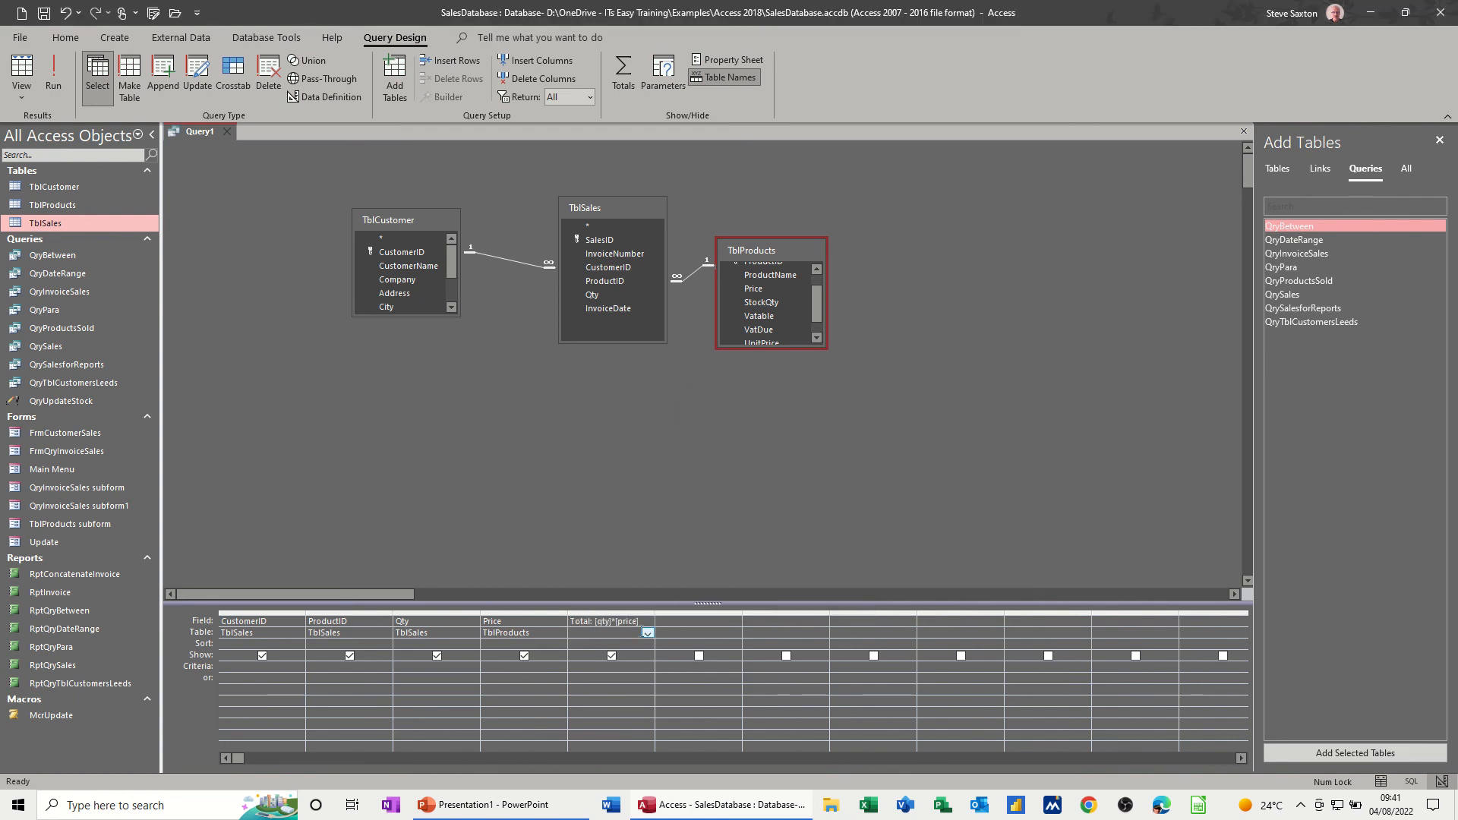
{"action": "left_click", "coordinate": [55, 72]}
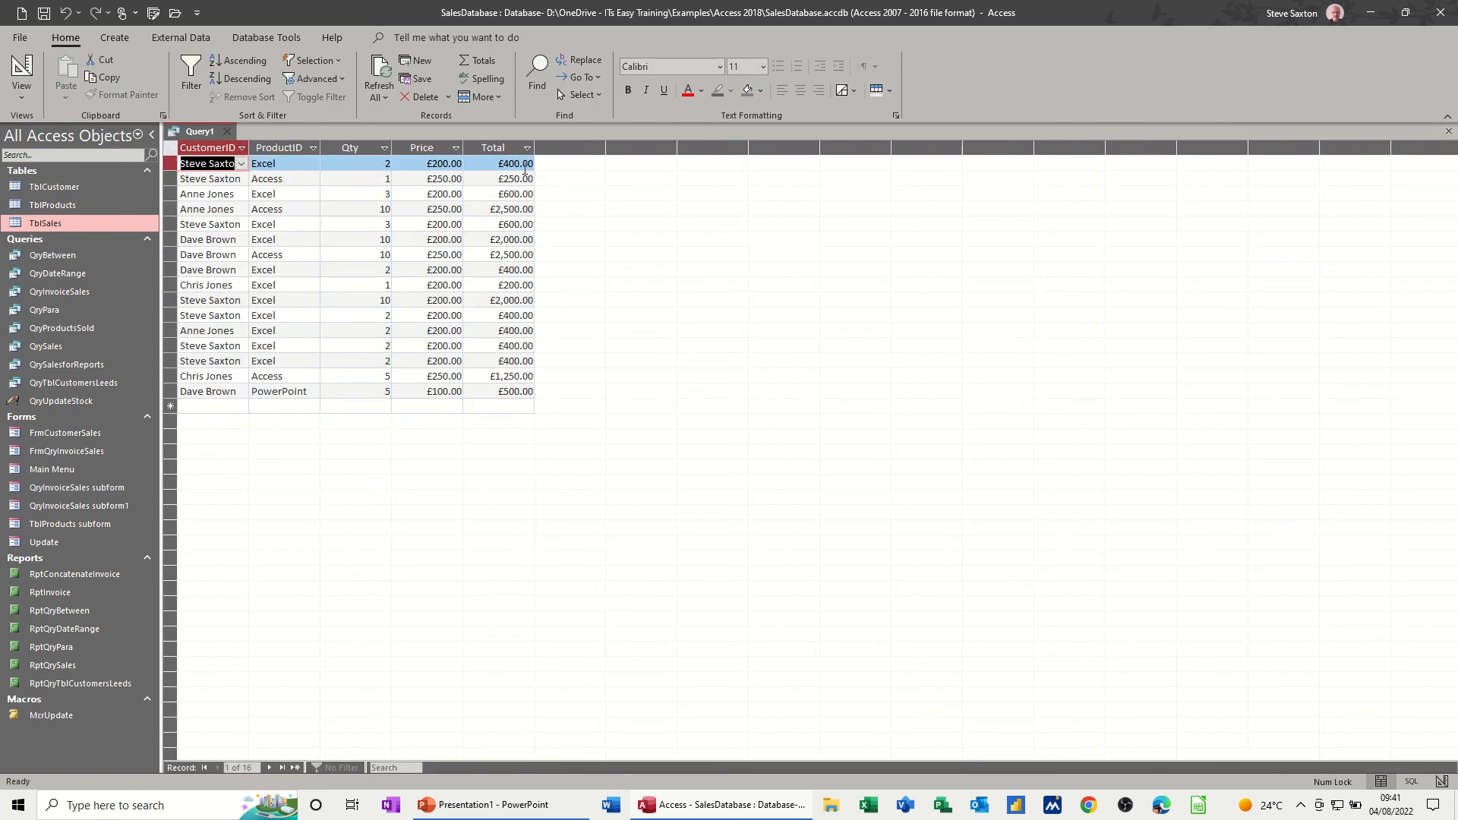
- Review the Total calculation in the query design and rerun it, then close and save the query as QrySalesAmount
{"action": "left_click", "coordinate": [21, 70]}
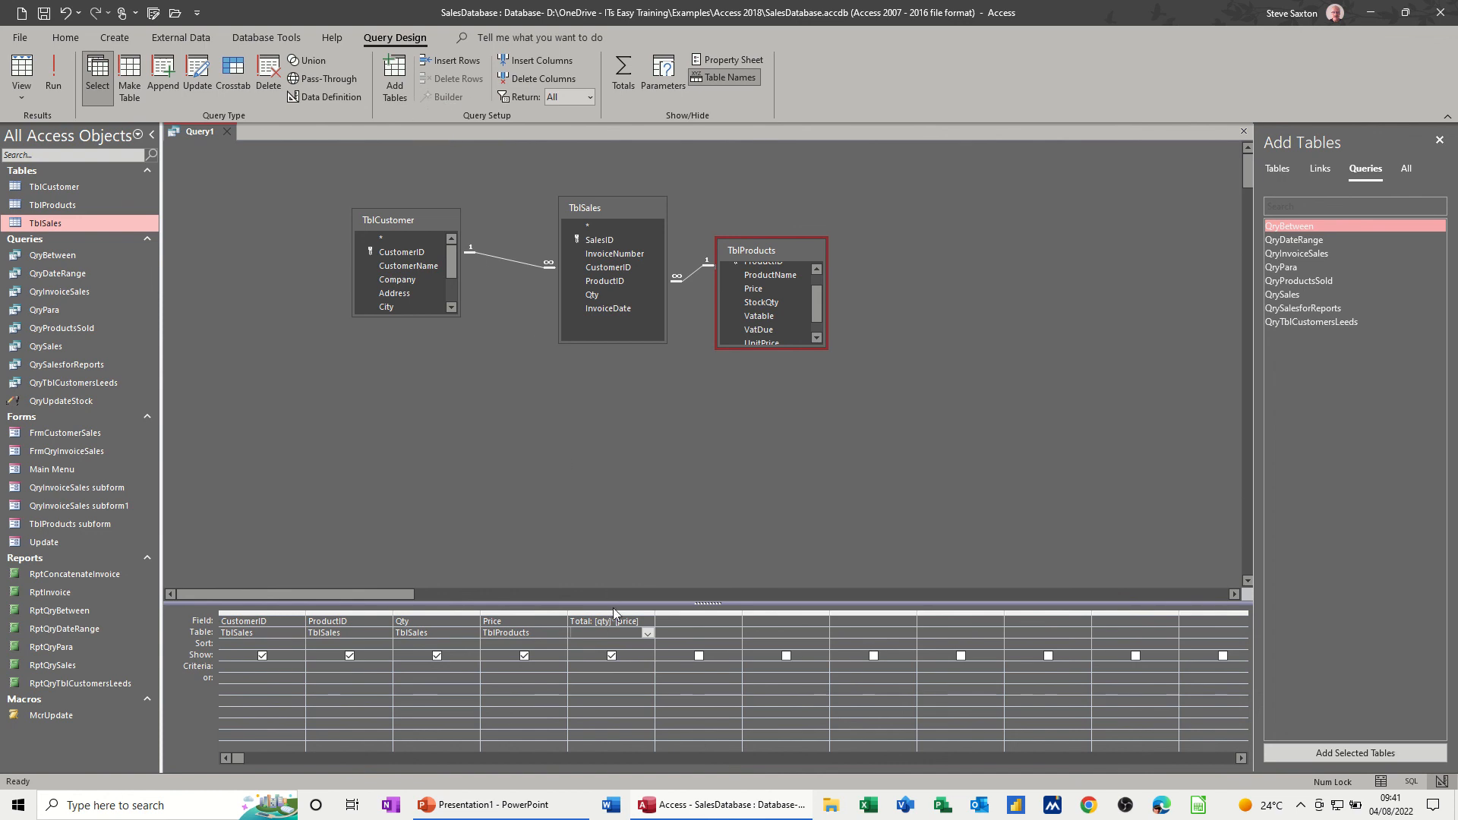
{"action": "left_click", "coordinate": [54, 74]}
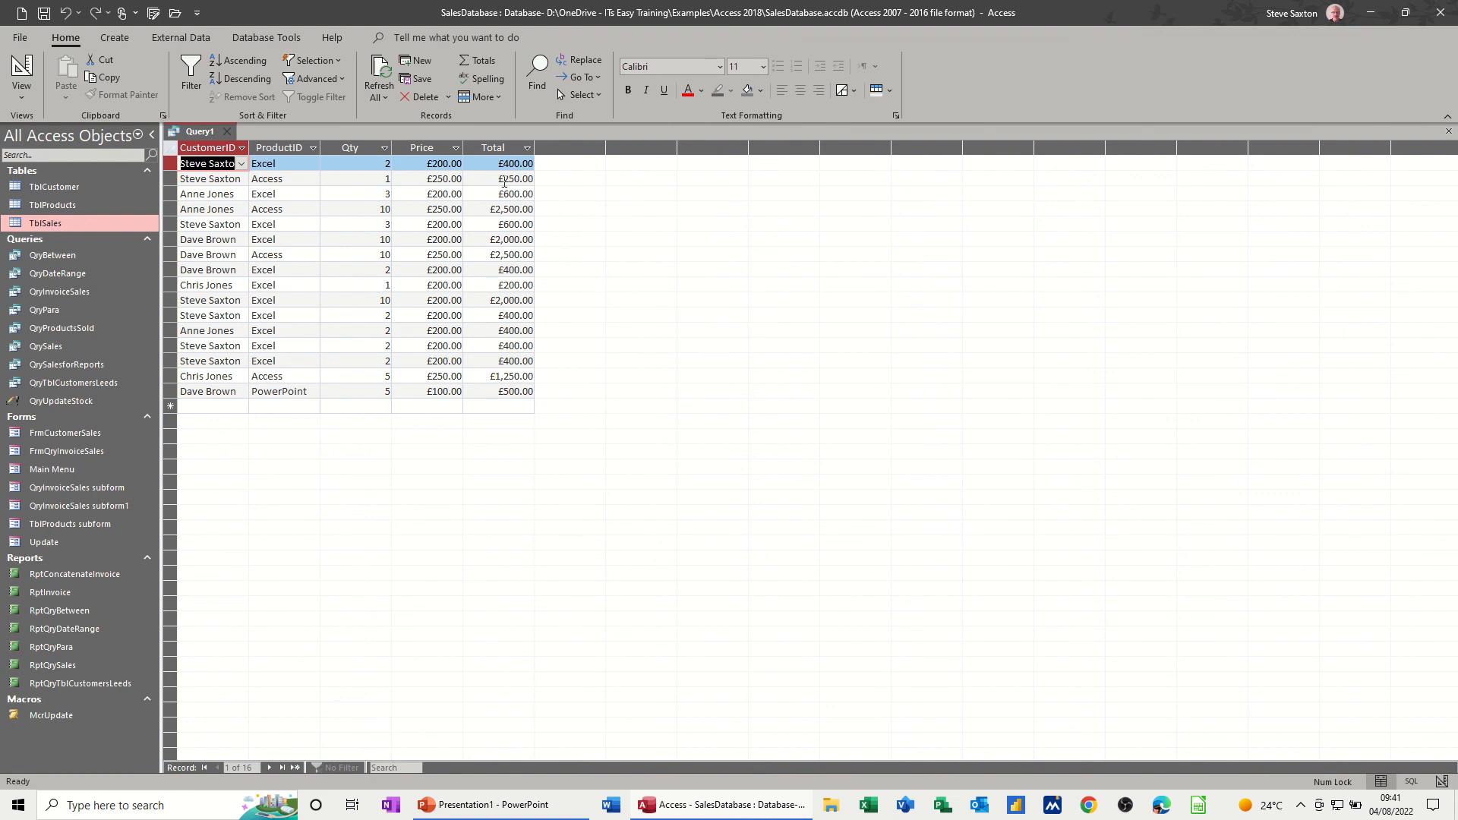
{"action": "left_click", "coordinate": [228, 132]}
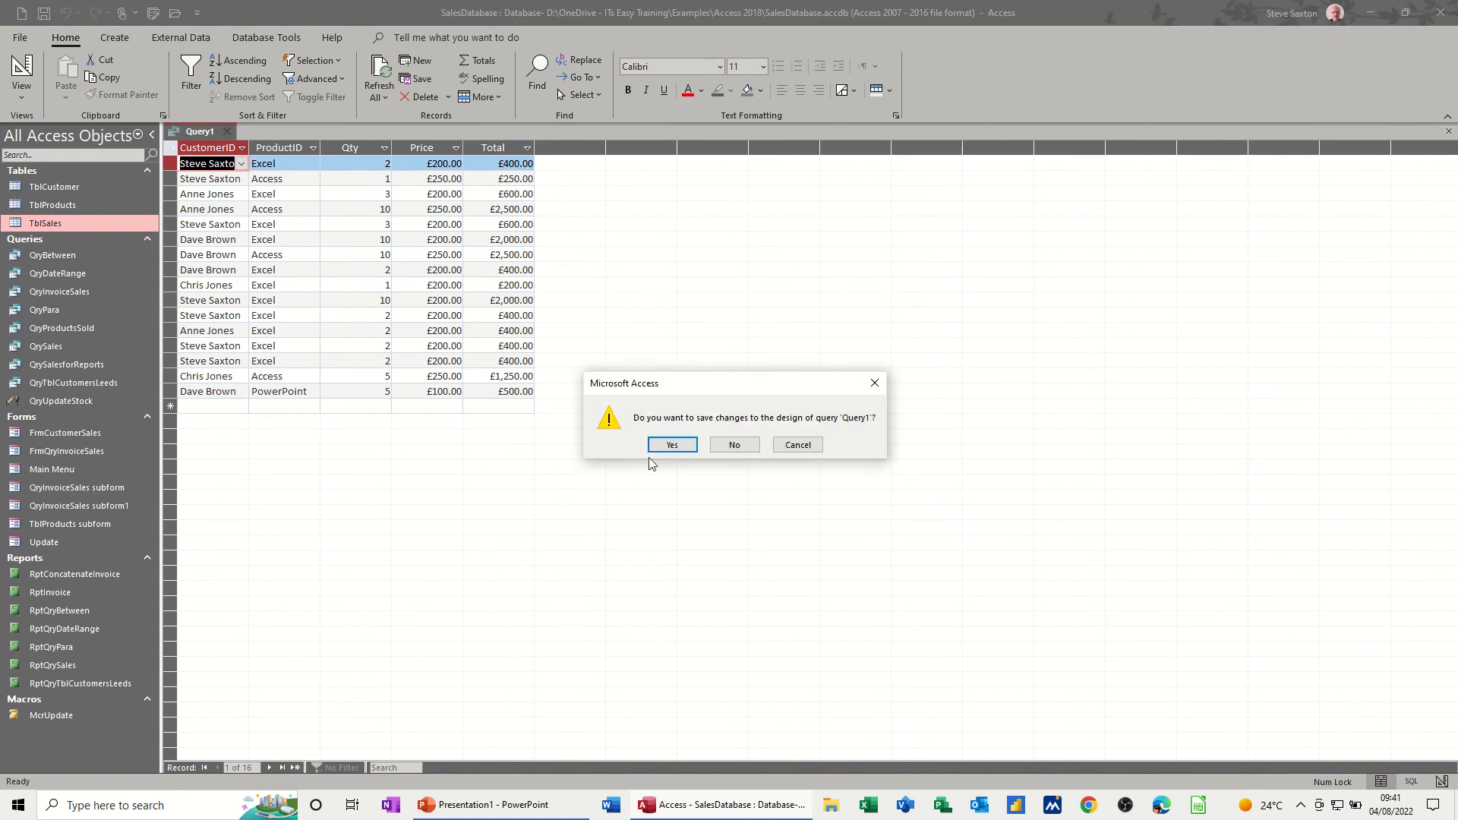
{"action": "left_click", "coordinate": [672, 445]}
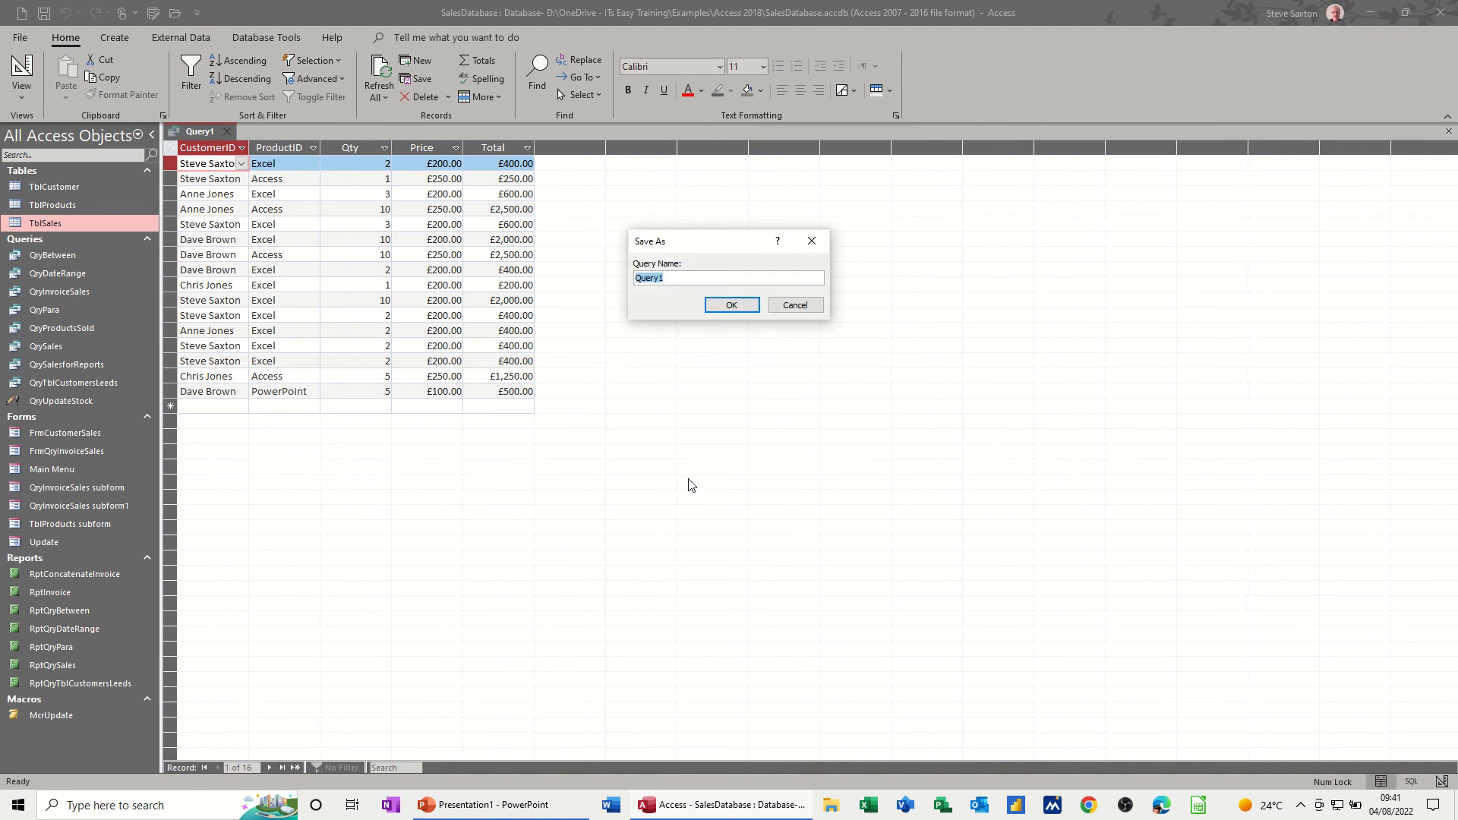
{"action": "type", "text": "Q"}
{"action": "left_click", "coordinate": [727, 307]}
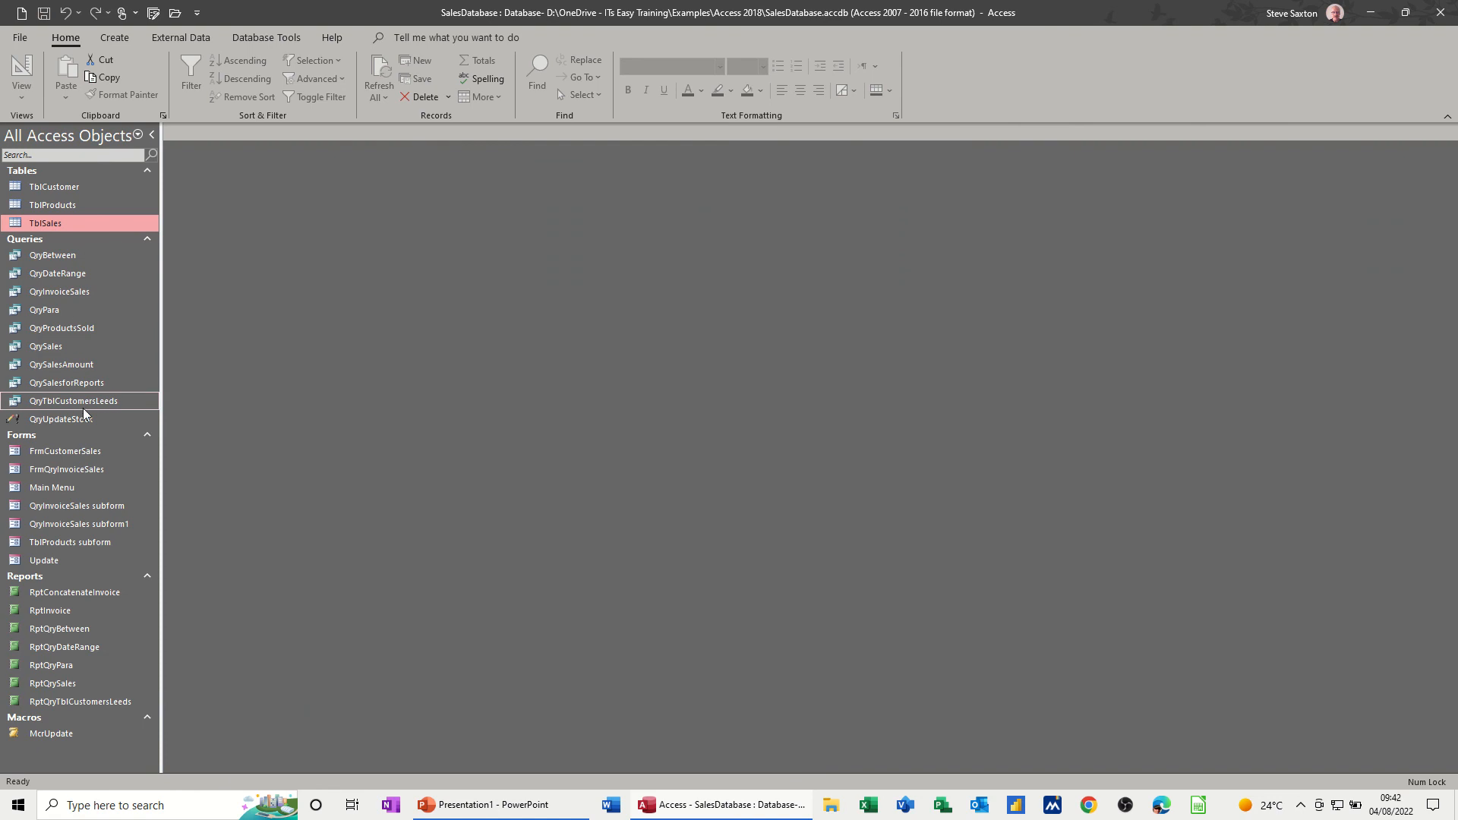
- Start a Report Wizard report on QrySalesAmount with all its fields, keeping the grouping by CustomerID
{"action": "left_click", "coordinate": [84, 365]}
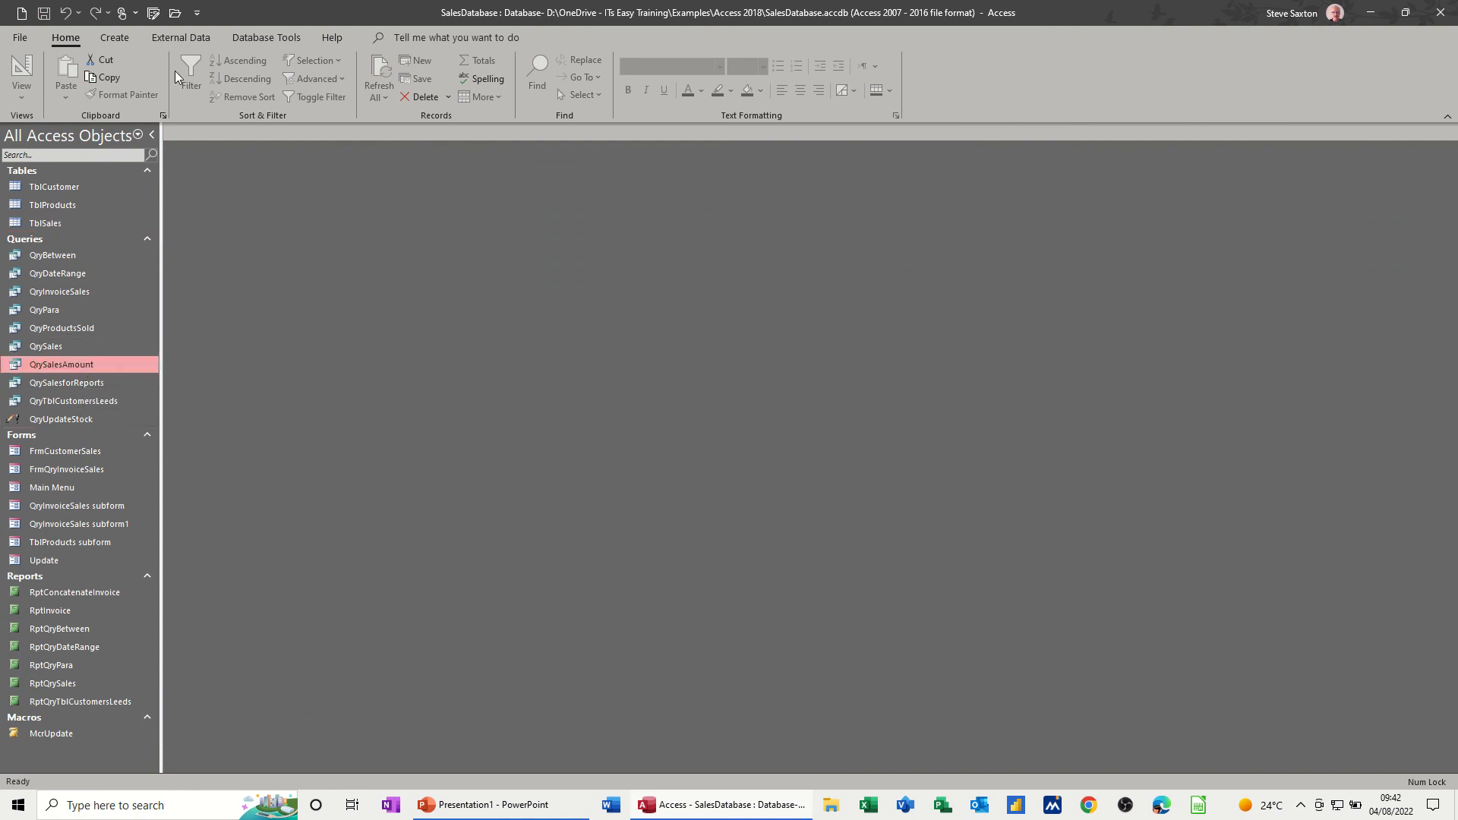
{"action": "left_click", "coordinate": [121, 43]}
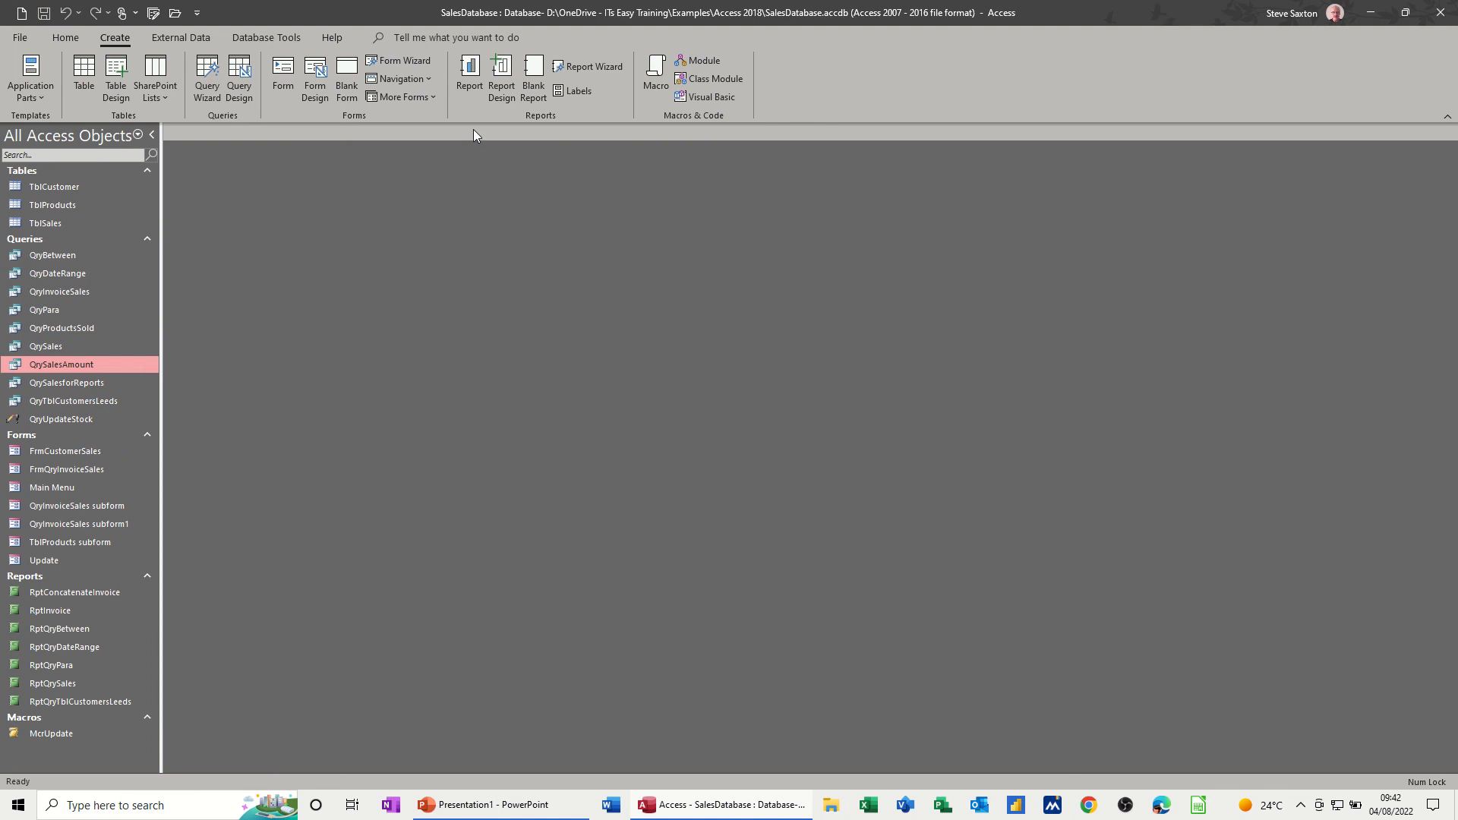
{"action": "left_click", "coordinate": [588, 70]}
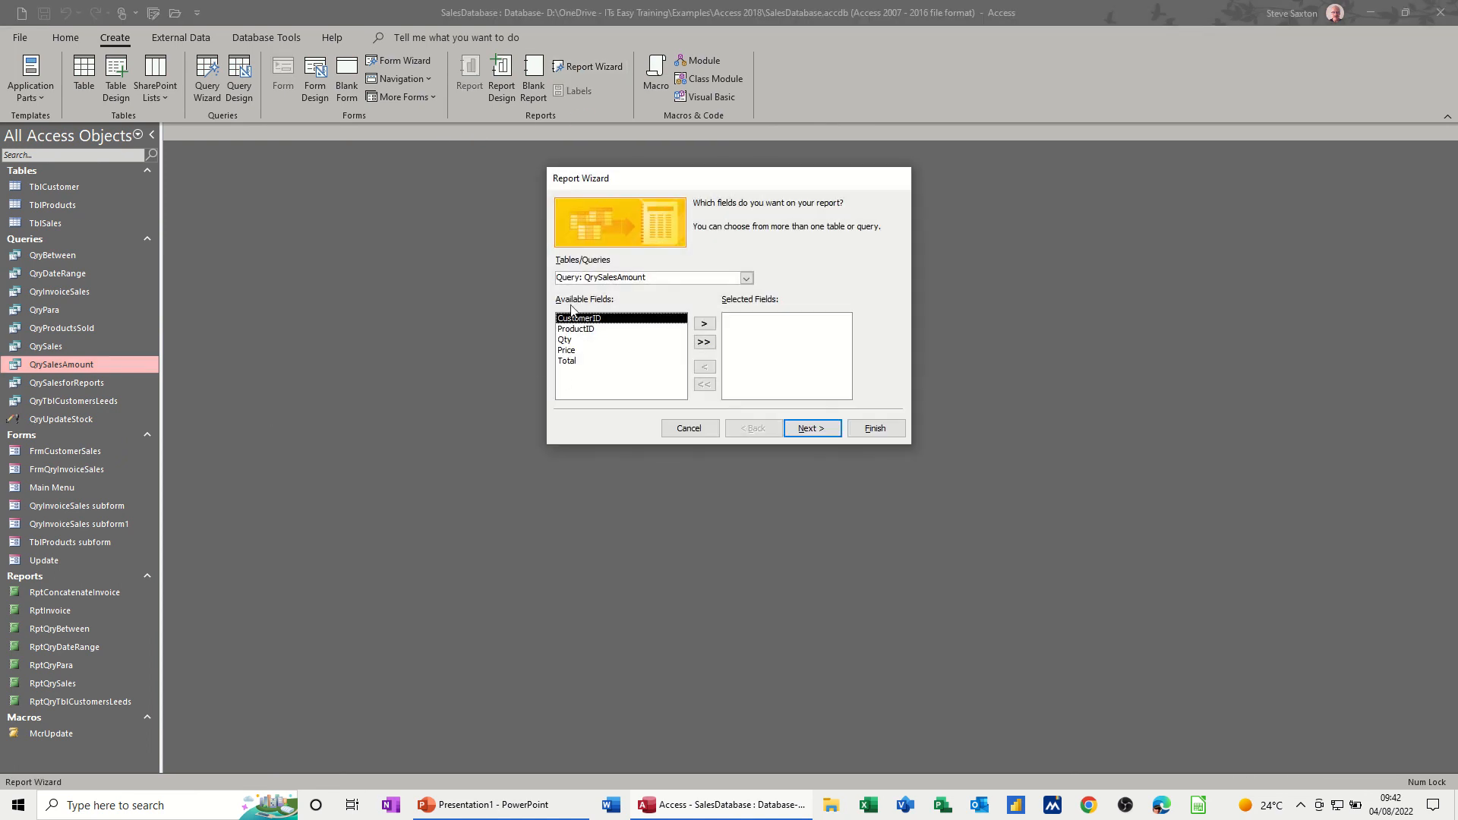
{"action": "left_click", "coordinate": [702, 345]}
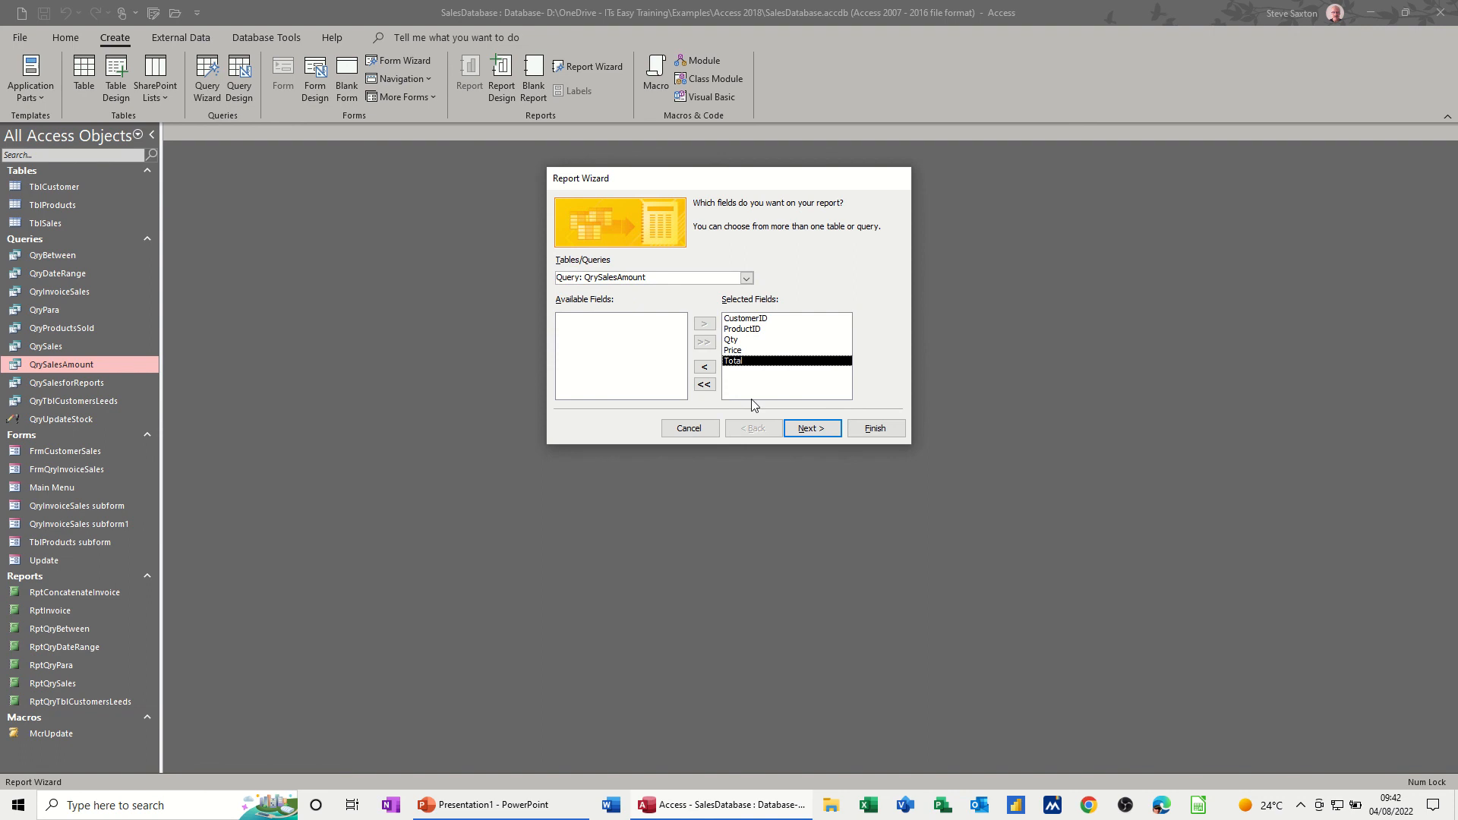
{"action": "left_click", "coordinate": [801, 435]}
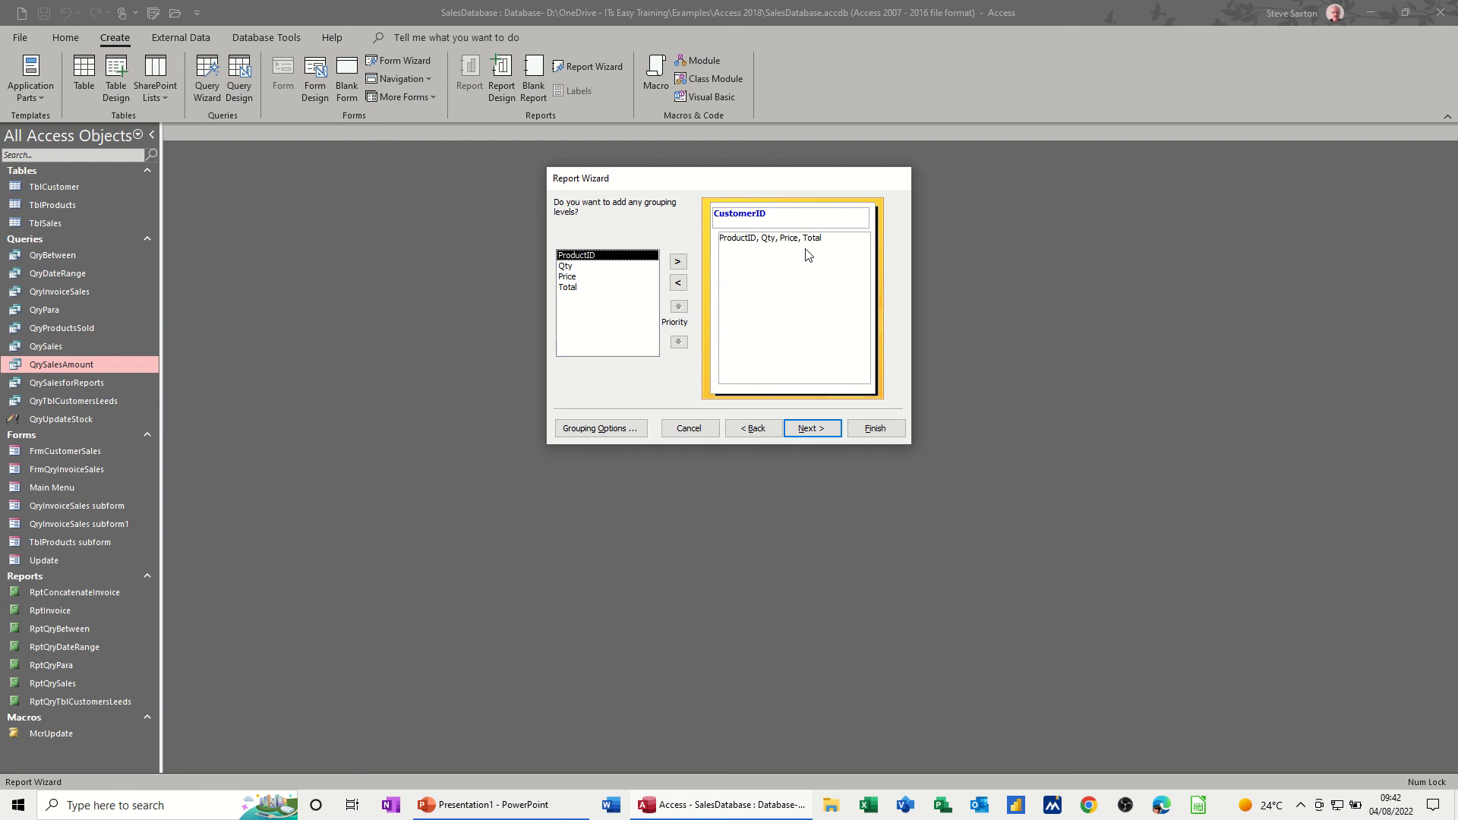
{"action": "left_click", "coordinate": [812, 430]}
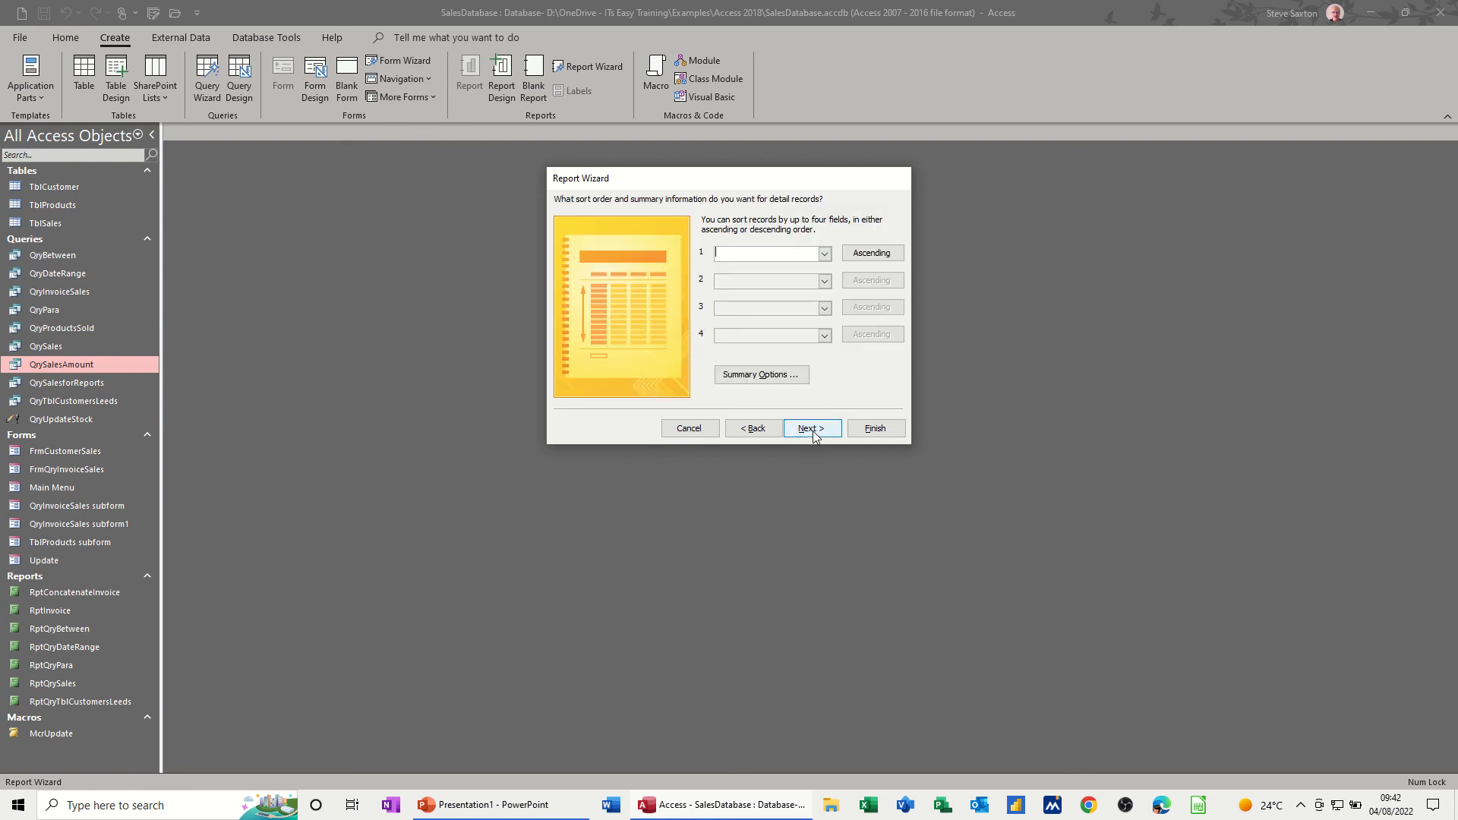
- Add a Sum summary for the Total field and calculate the percent of total for sums
{"action": "left_click", "coordinate": [753, 374]}
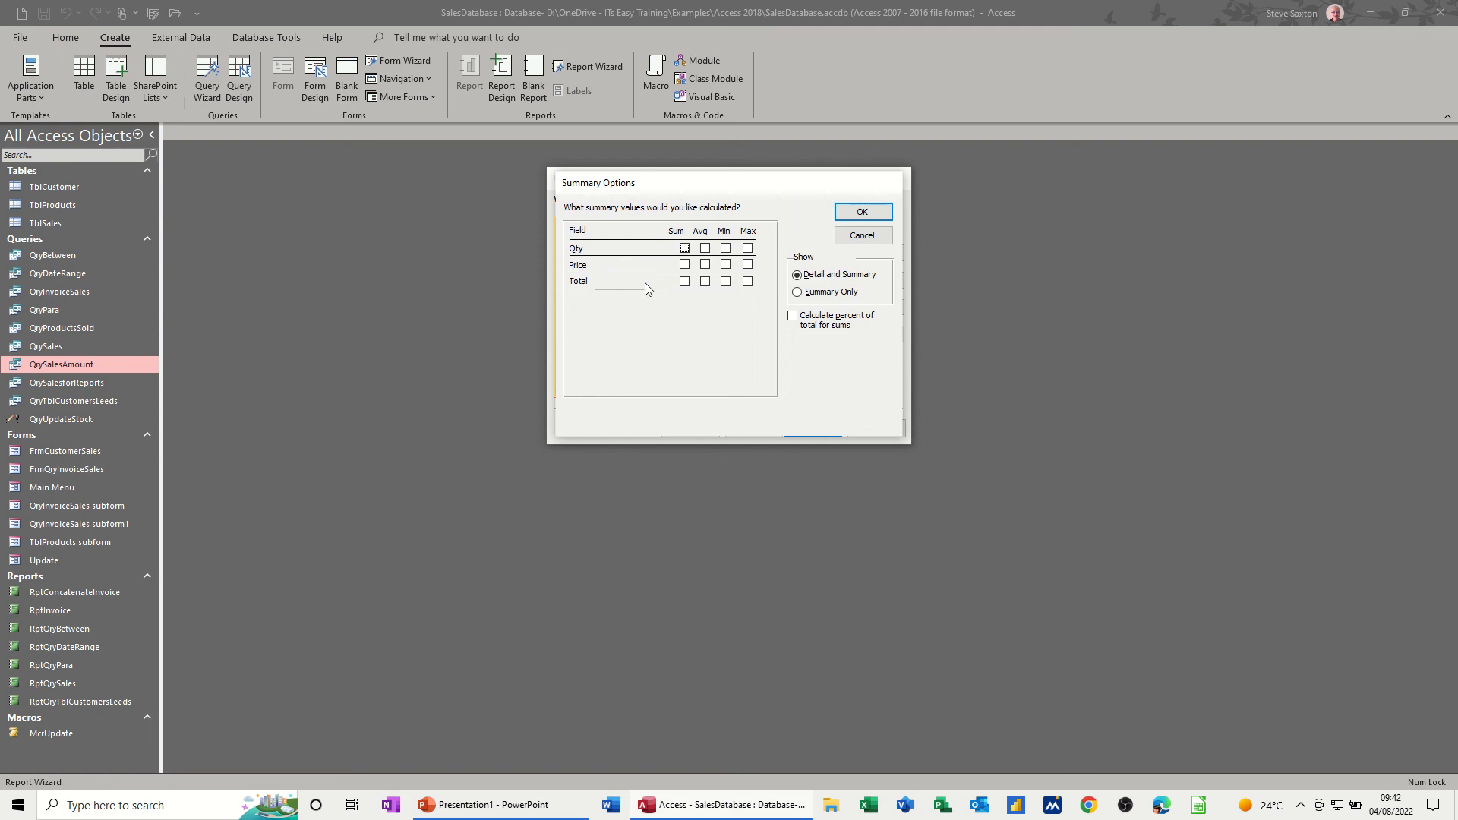
{"action": "left_click", "coordinate": [684, 281]}
{"action": "left_click", "coordinate": [793, 317]}
{"action": "left_click", "coordinate": [863, 212]}
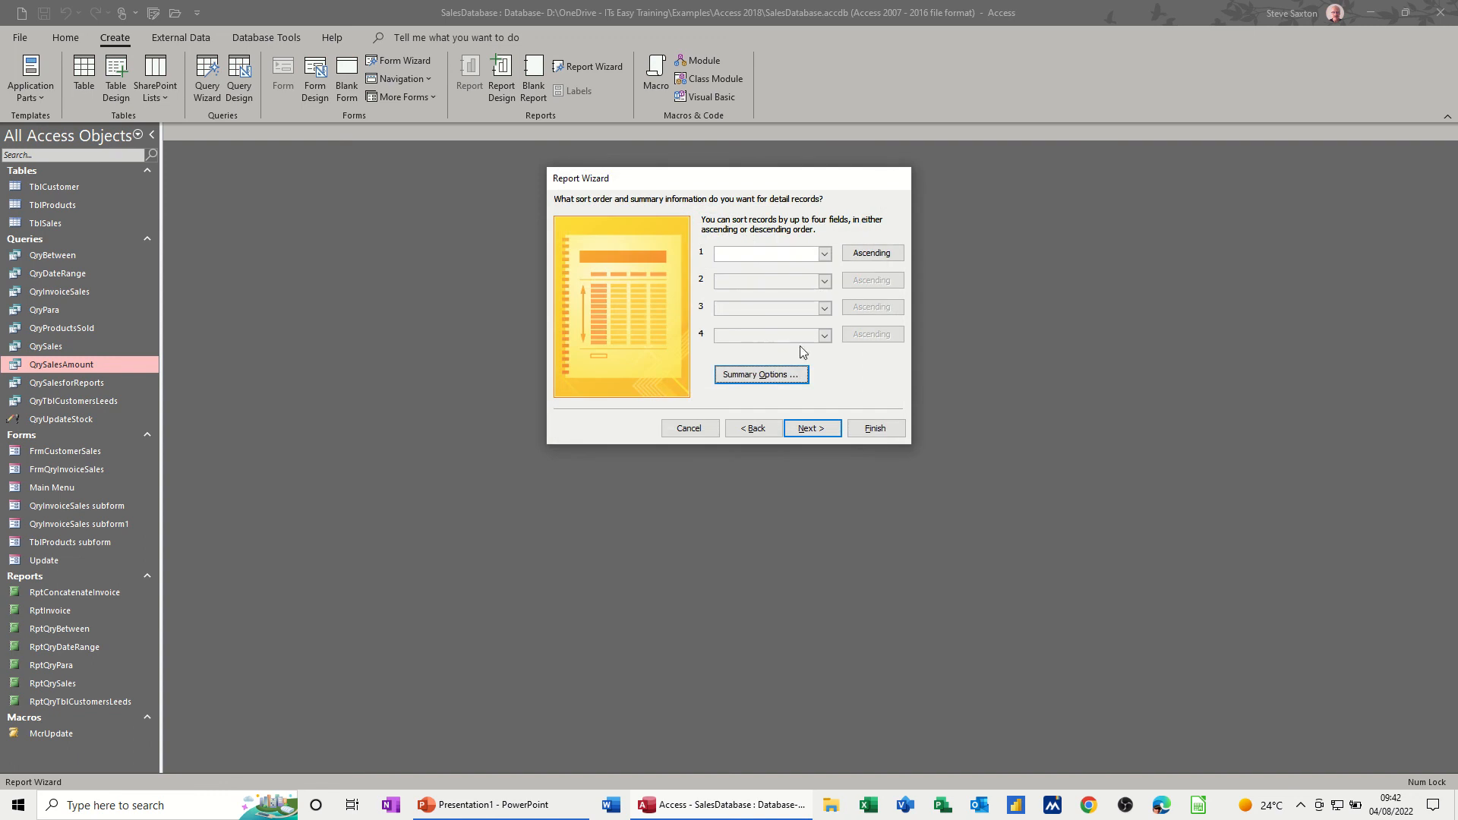
{"action": "left_click", "coordinate": [827, 430]}
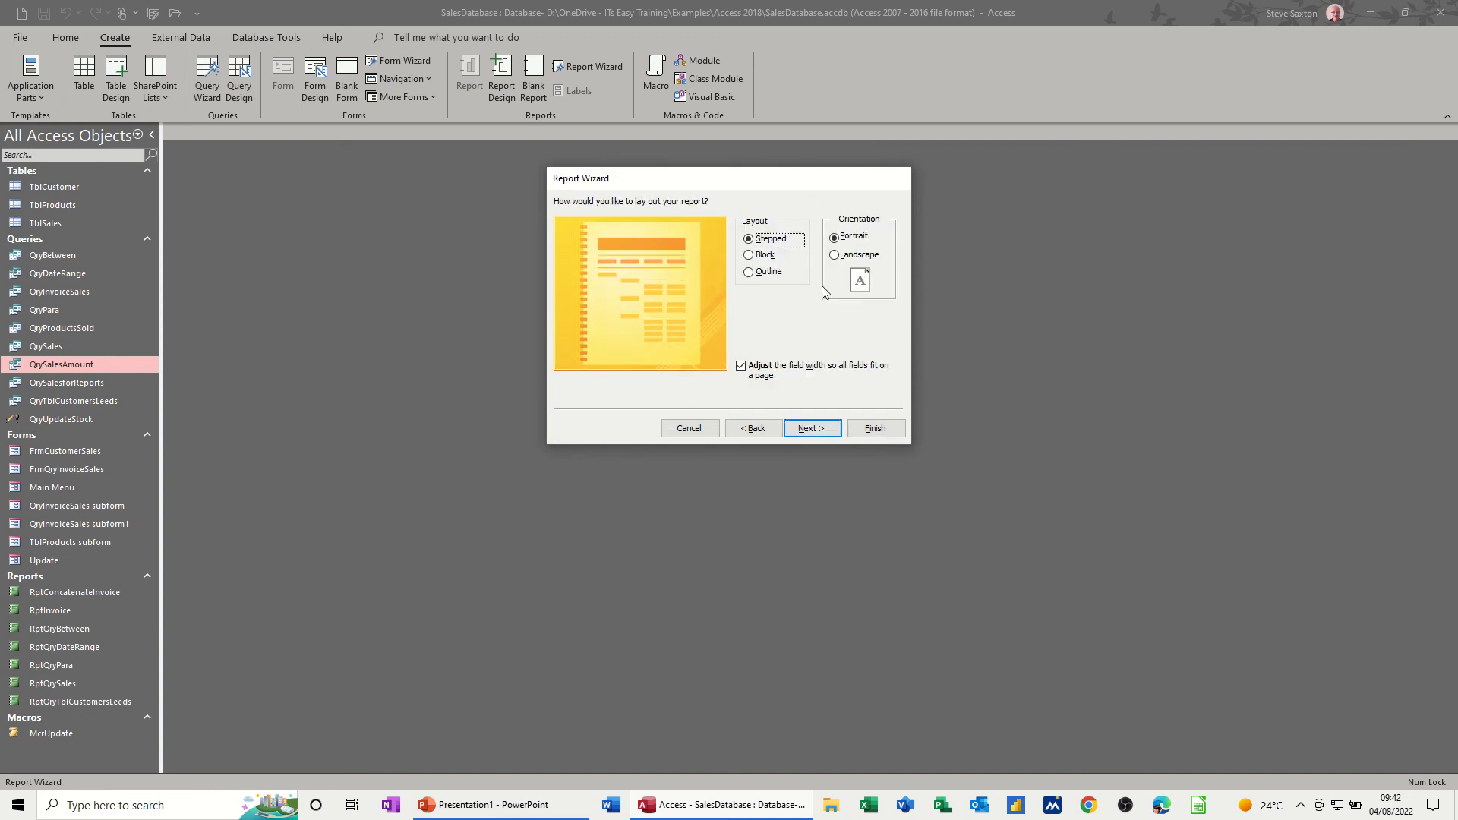
- Finish the report in landscape orientation with the title RptQrySalesAmount, and look through its preview
{"action": "left_click", "coordinate": [838, 262]}
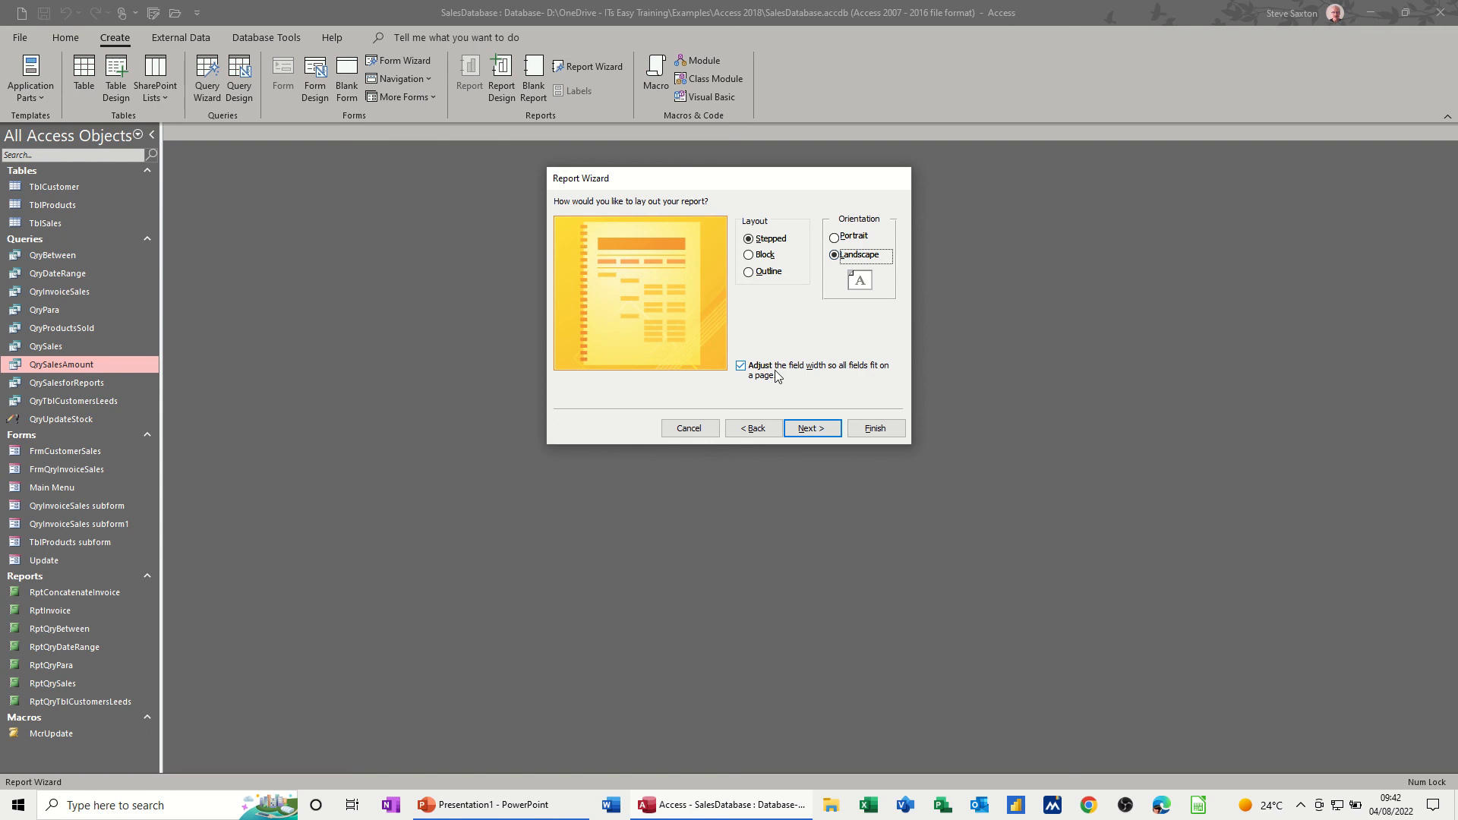
{"action": "left_click", "coordinate": [811, 429]}
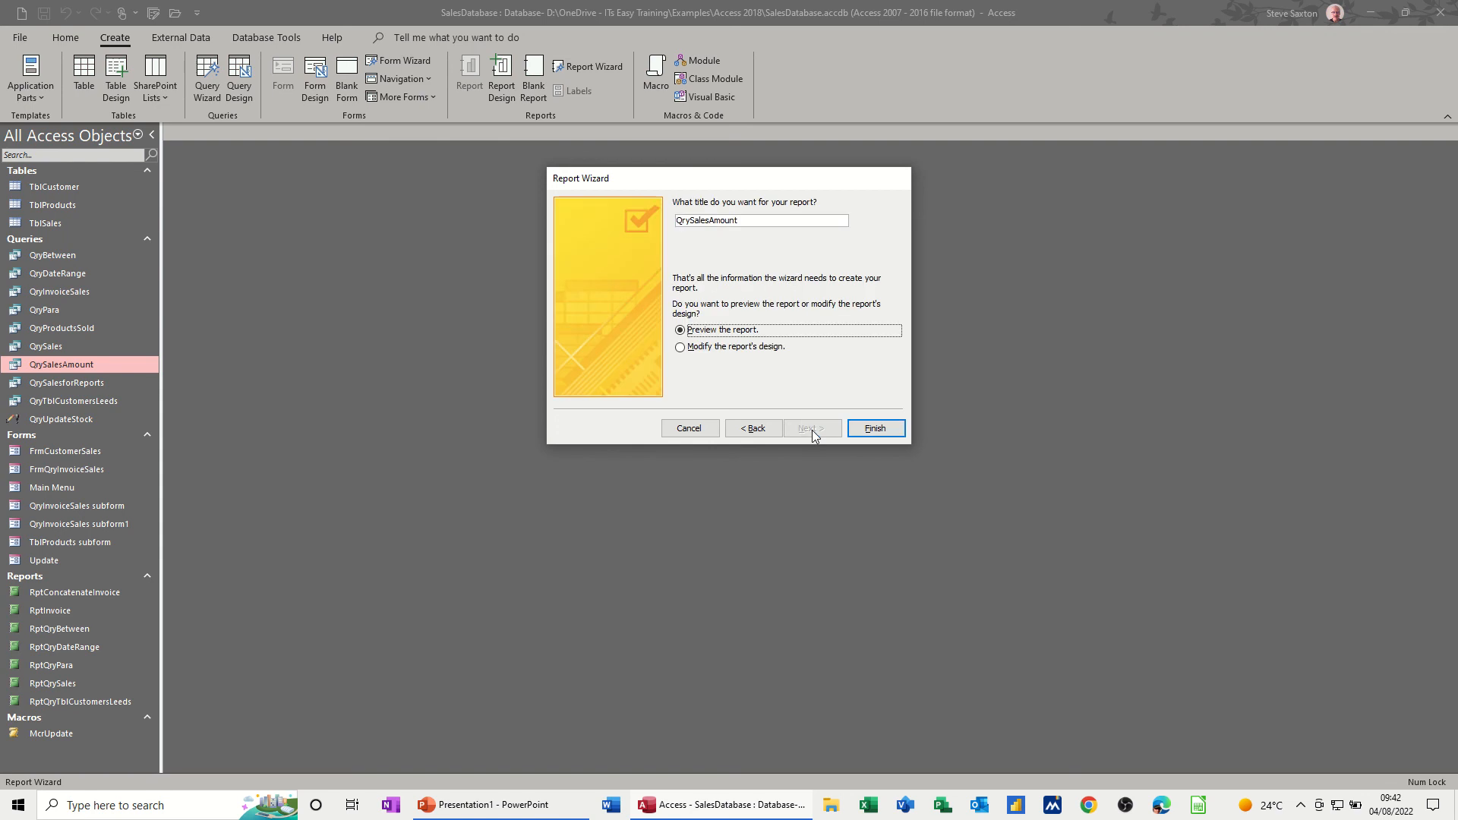
{"action": "left_click", "coordinate": [677, 220]}
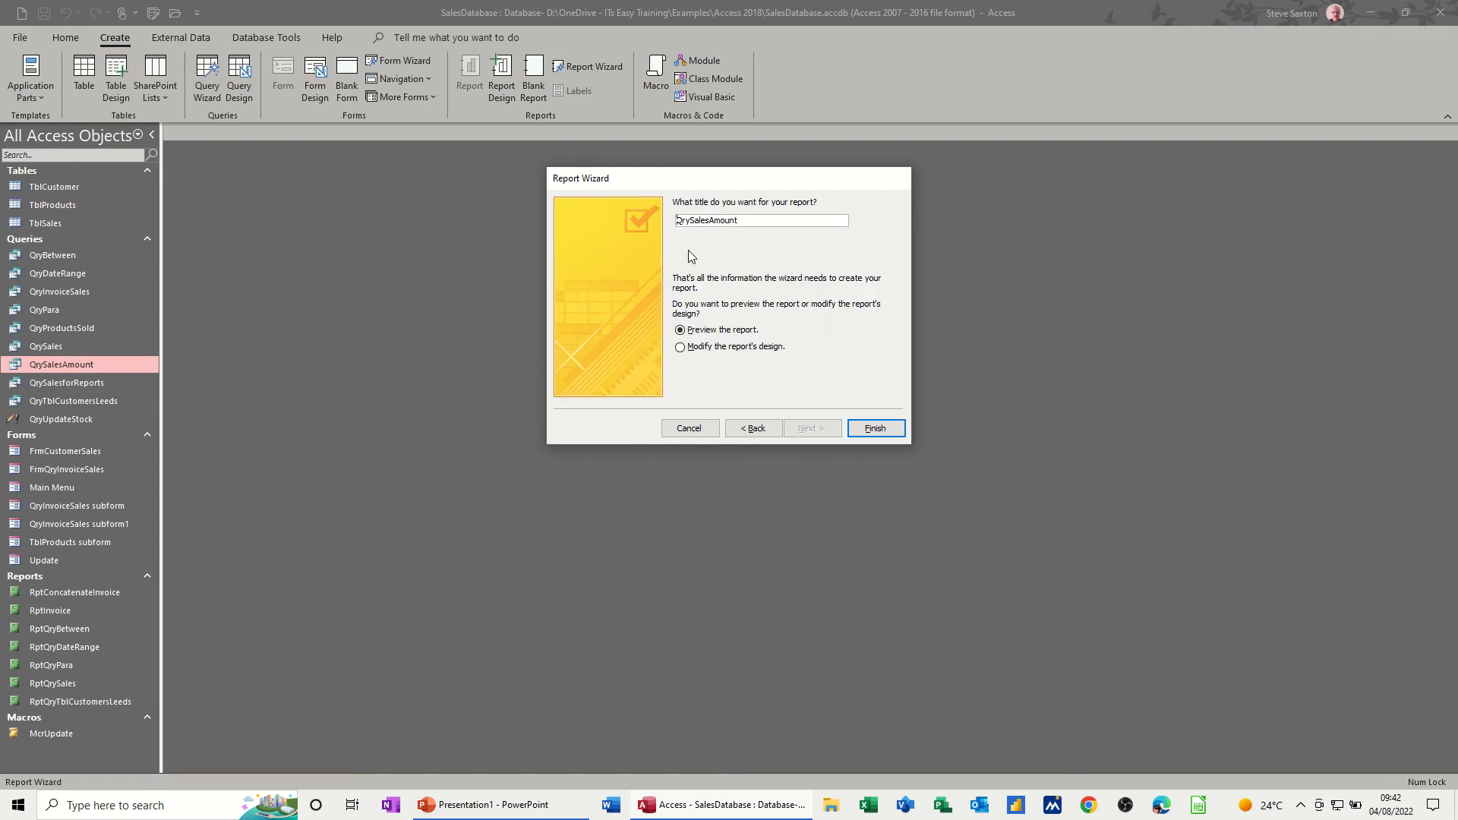
{"action": "type", "text": "Rpt"}
{"action": "left_click", "coordinate": [869, 428]}
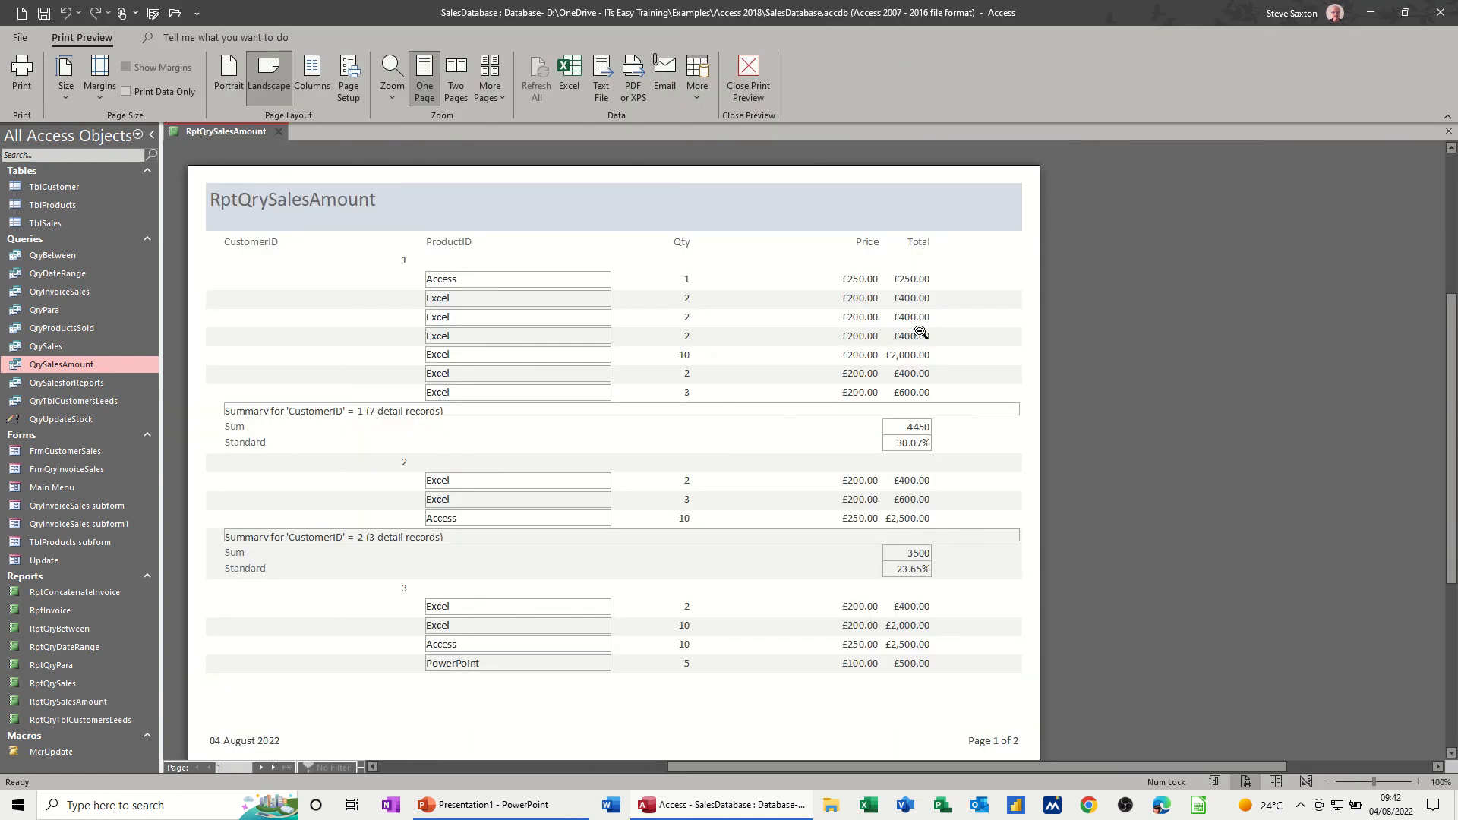
{"action": "scroll", "coordinate": [915, 399], "scroll_direction": "down", "scroll_amount": 1}
{"action": "scroll", "coordinate": [918, 405], "scroll_direction": "up", "scroll_amount": 1}
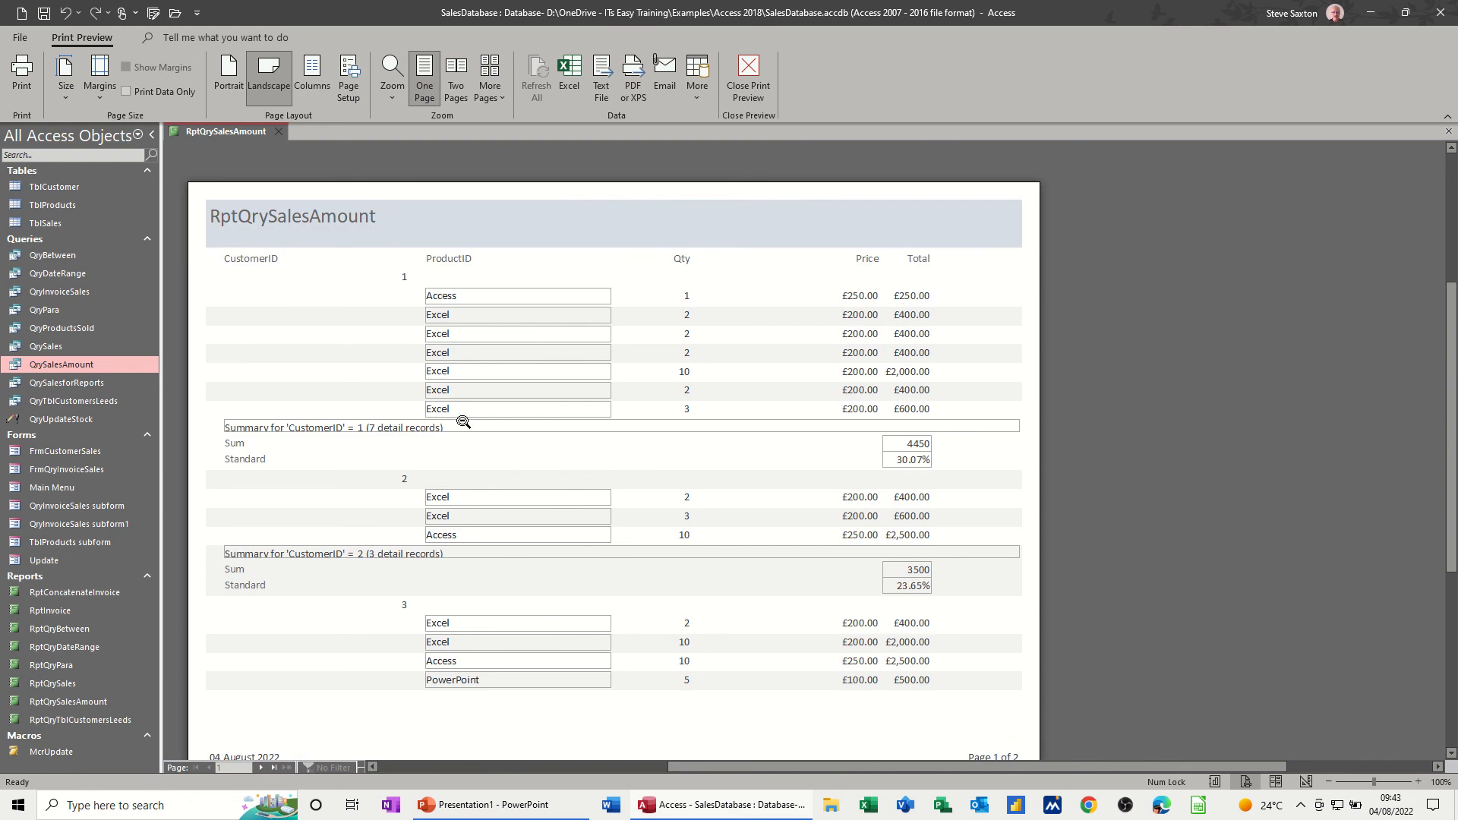
{"action": "scroll", "coordinate": [518, 426], "scroll_direction": "down", "scroll_amount": 1}
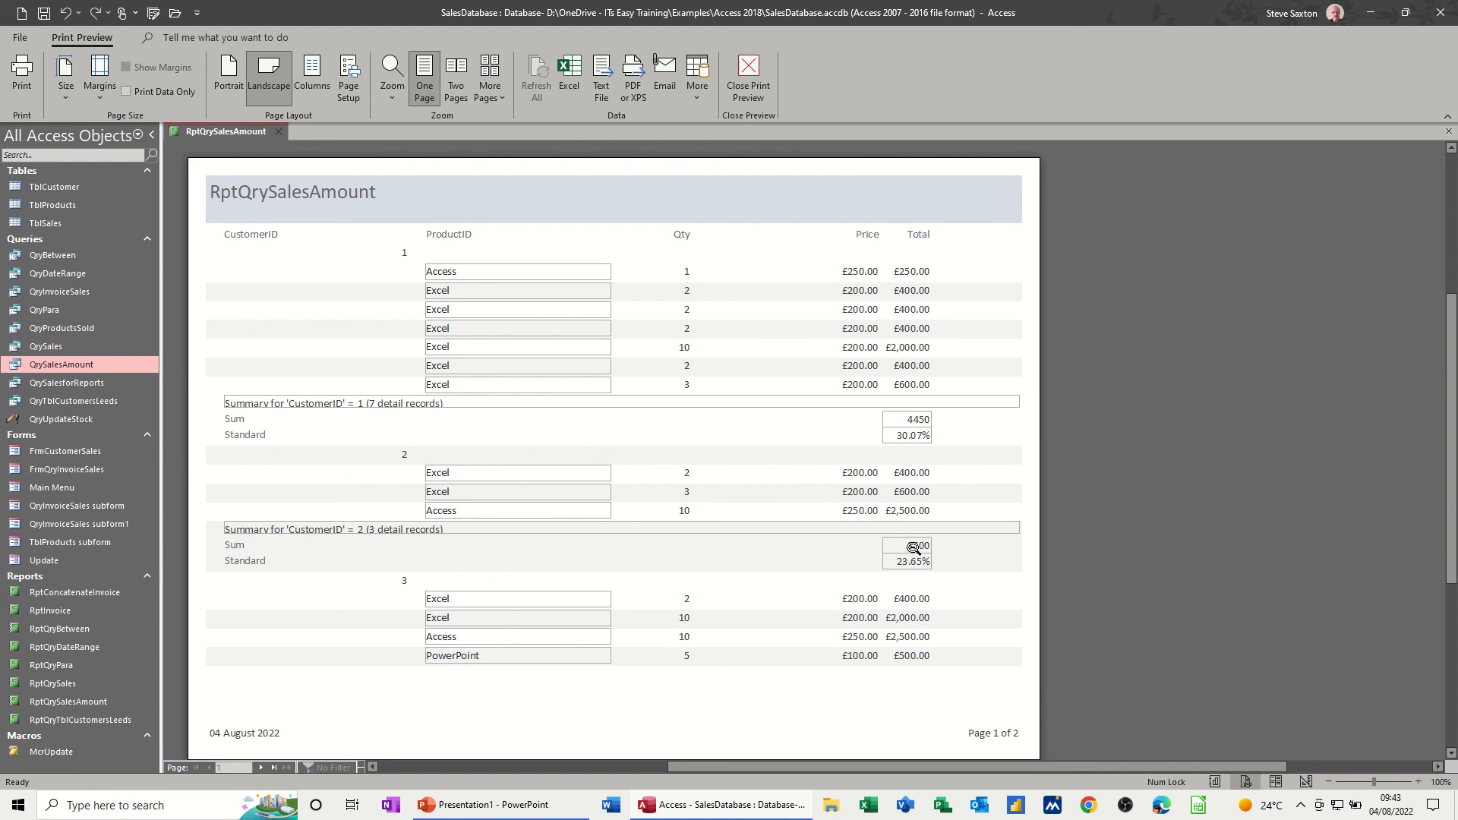
- Format the Sum Of Total box in the CustomerID footer as Currency and check the report down to the grand total
{"action": "left_click", "coordinate": [762, 66]}
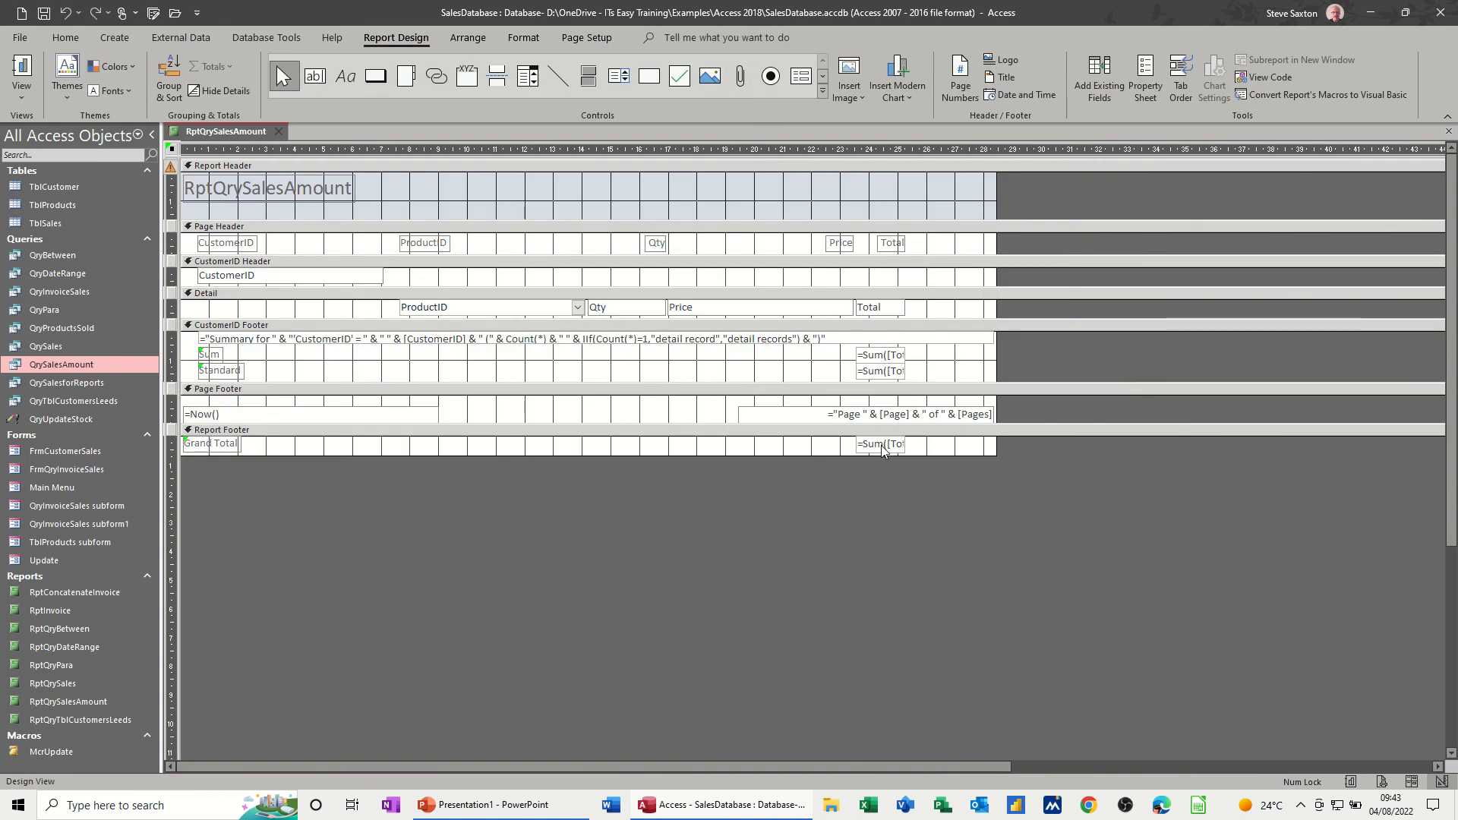
{"action": "left_click", "coordinate": [899, 355]}
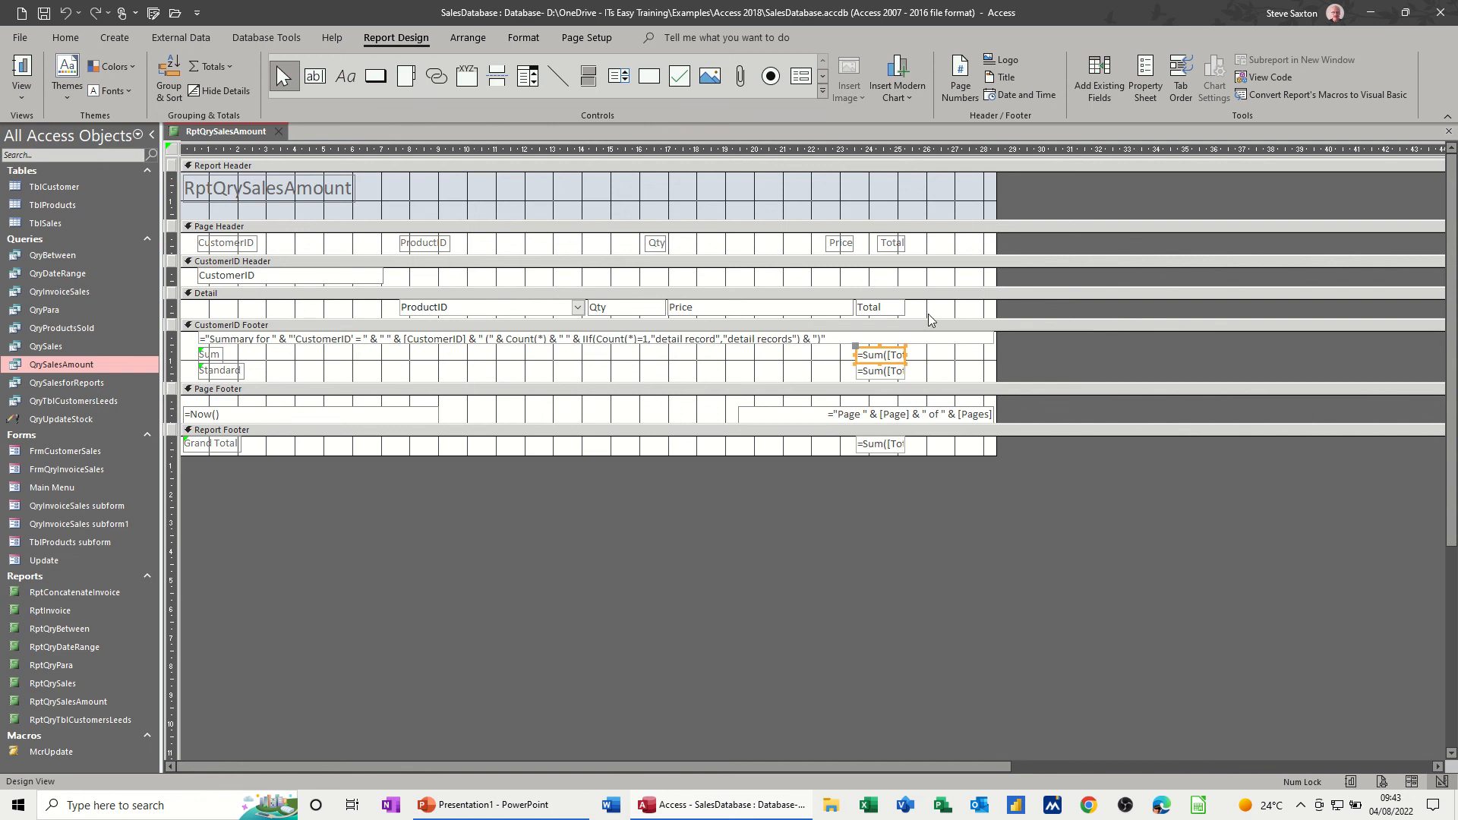
{"action": "left_click", "coordinate": [1145, 84]}
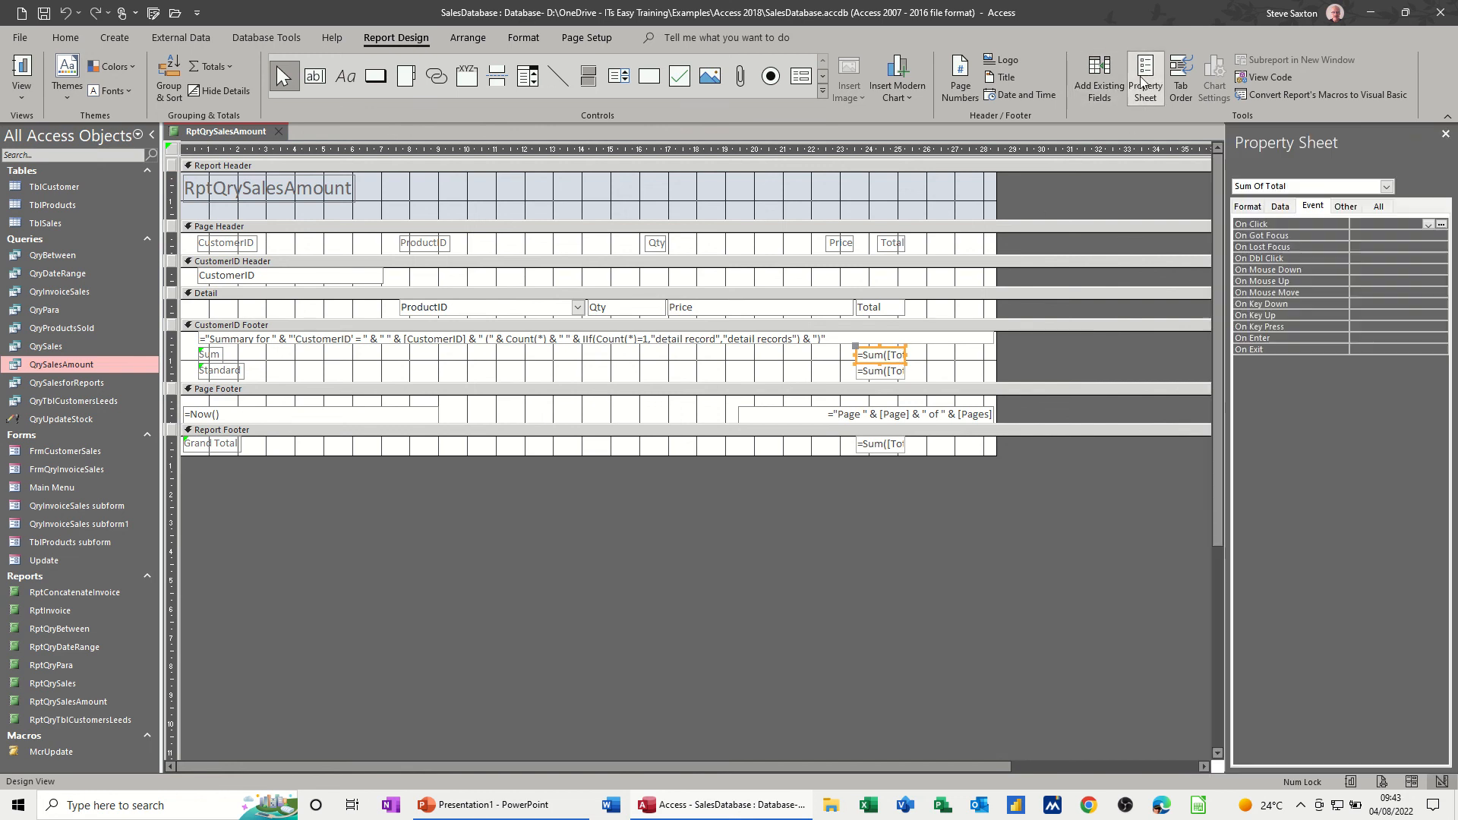
{"action": "left_click", "coordinate": [1378, 206]}
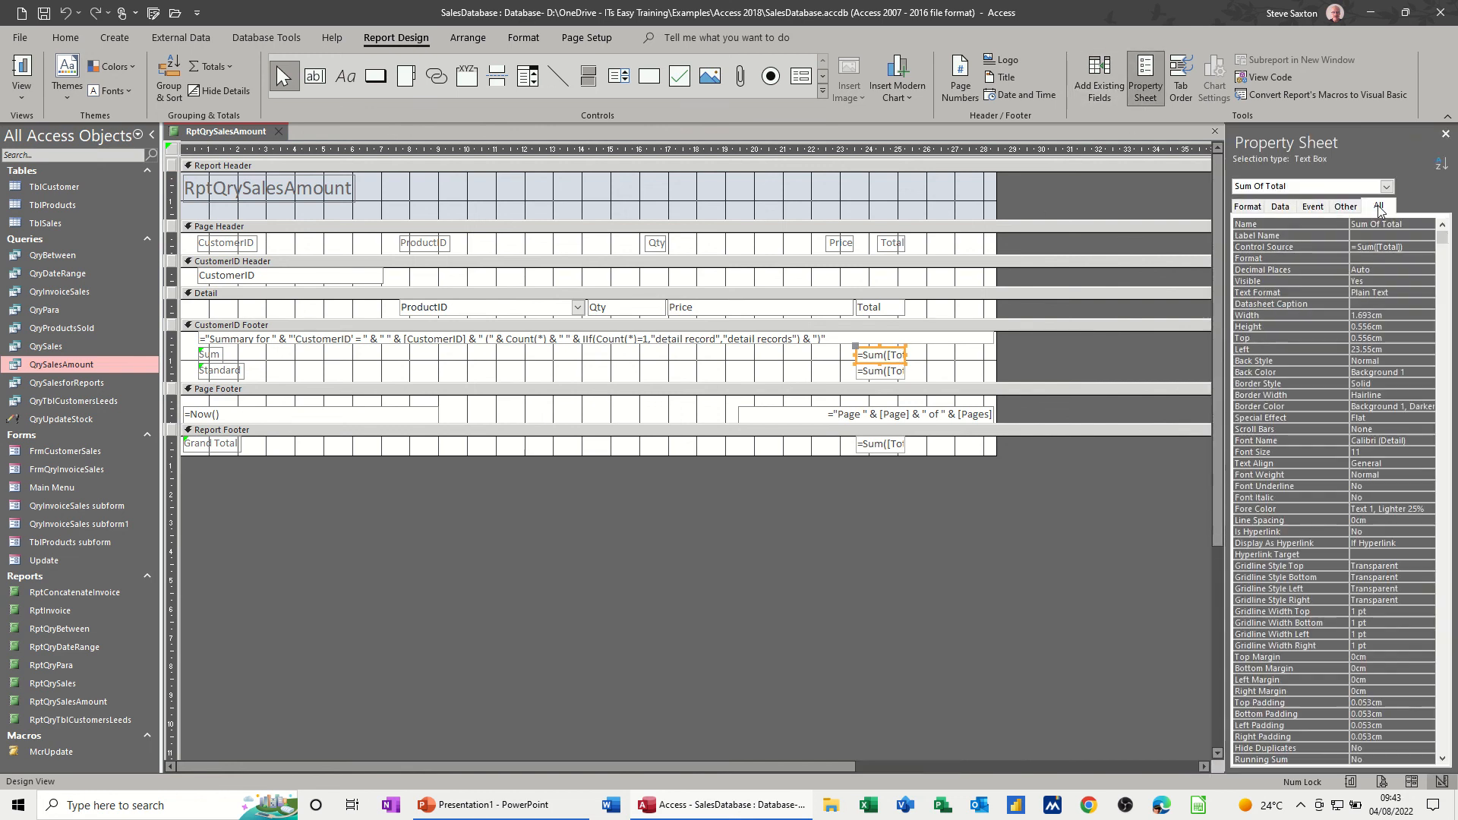
{"action": "left_click", "coordinate": [1248, 206]}
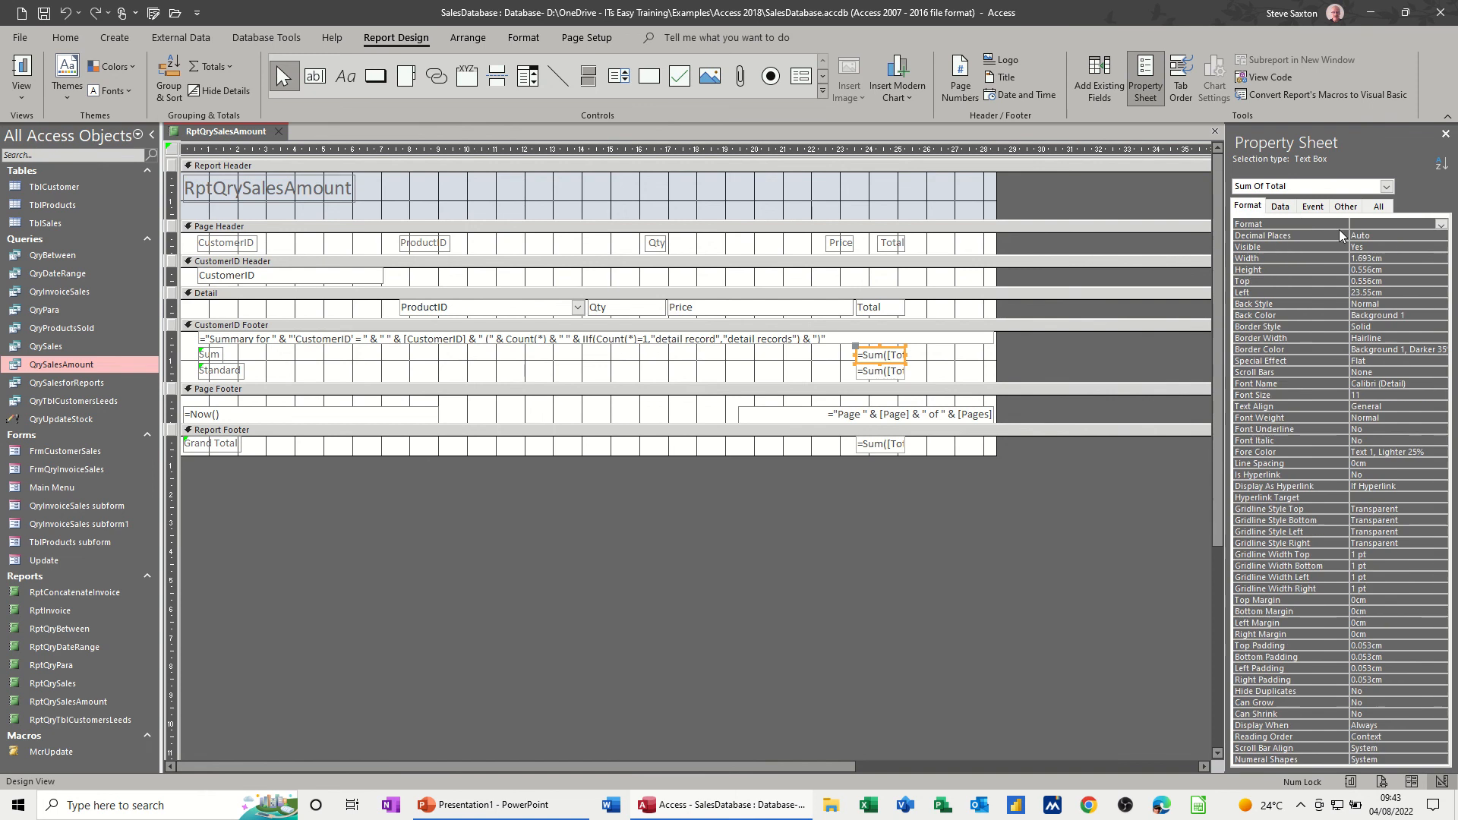
{"action": "left_click", "coordinate": [1440, 226]}
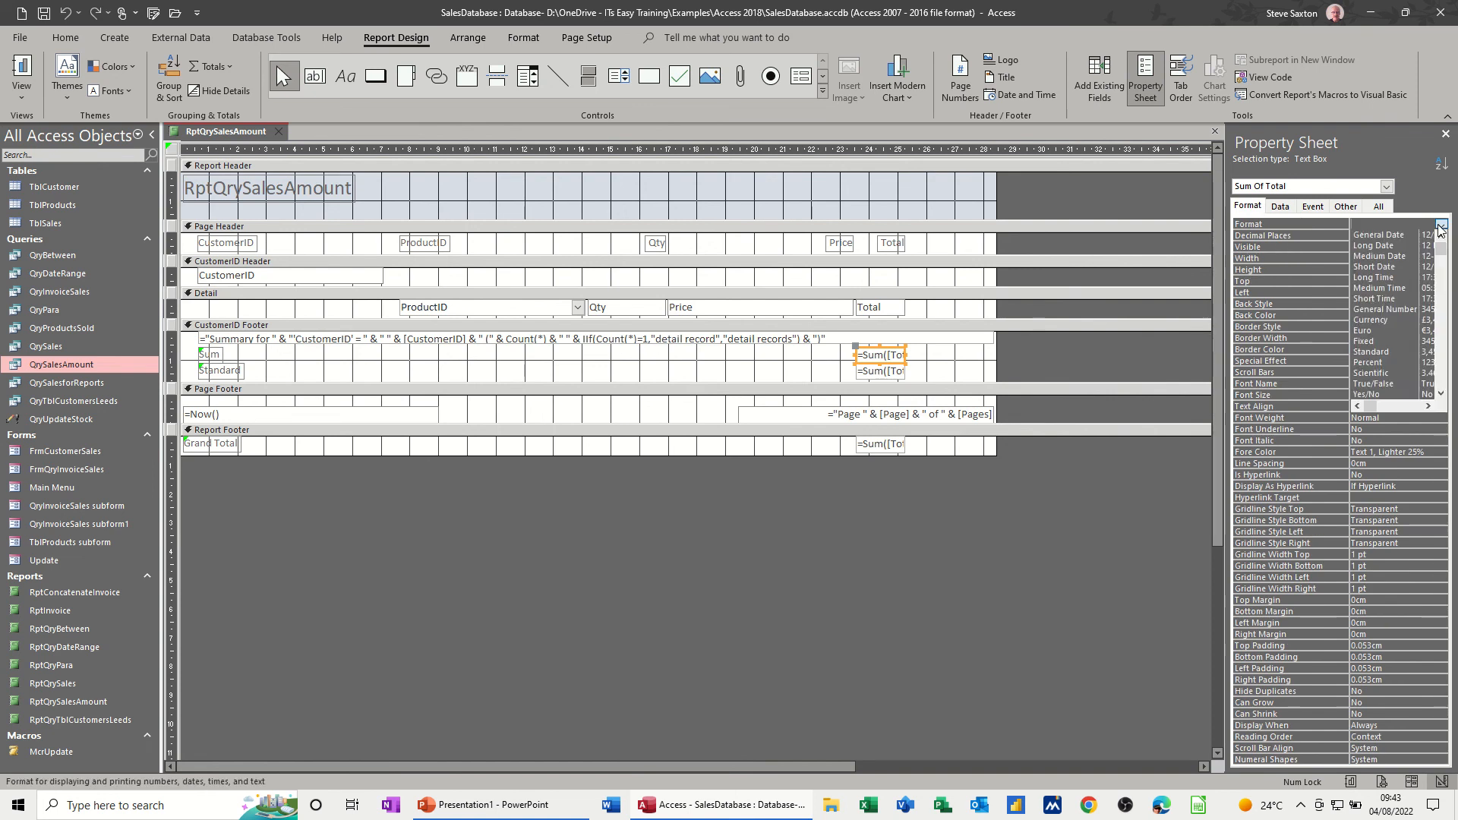
{"action": "left_click", "coordinate": [1373, 317]}
{"action": "left_click", "coordinate": [21, 70]}
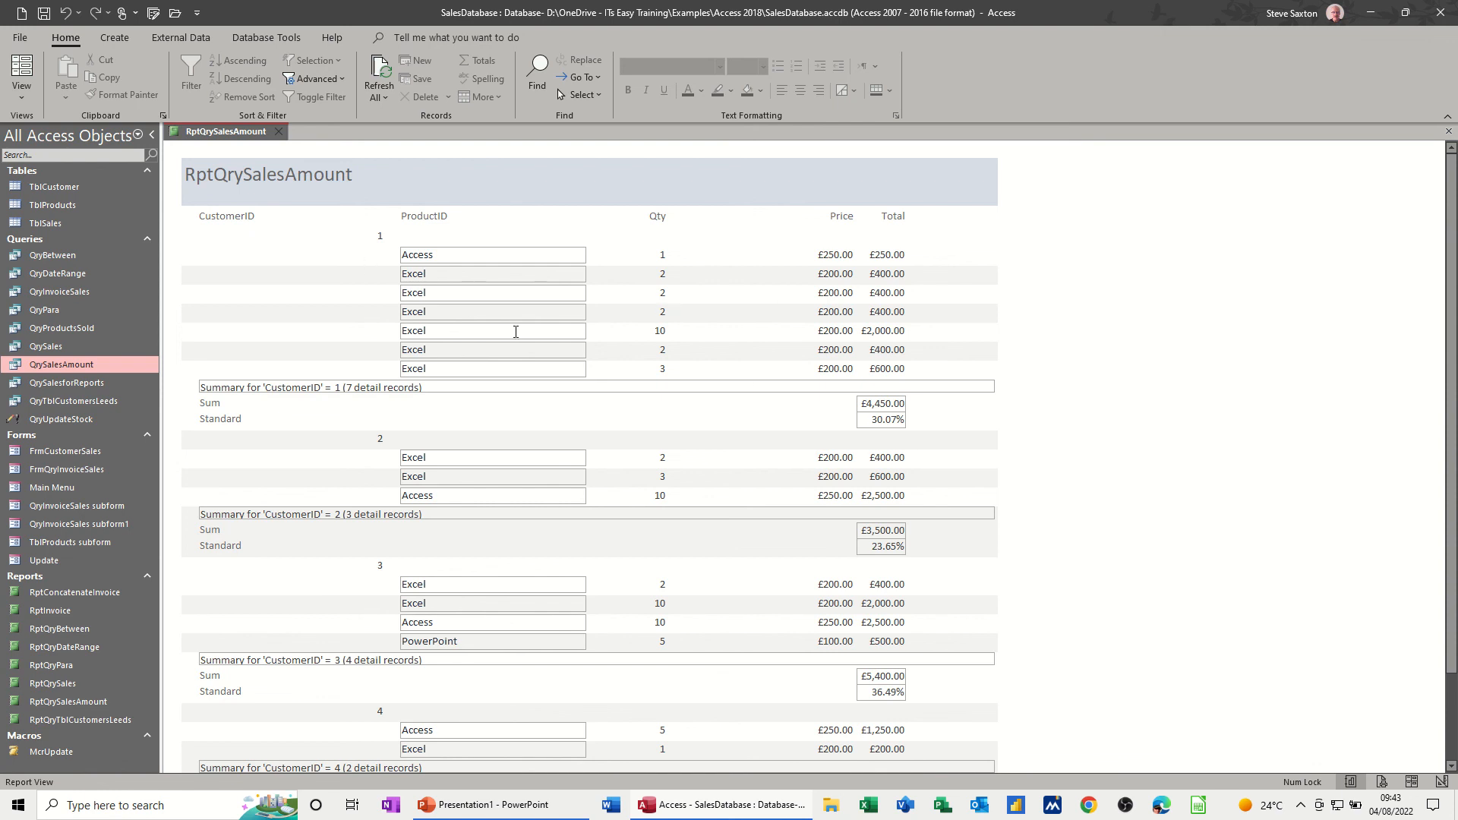
{"action": "scroll", "coordinate": [765, 330], "scroll_direction": "down", "scroll_amount": 3}
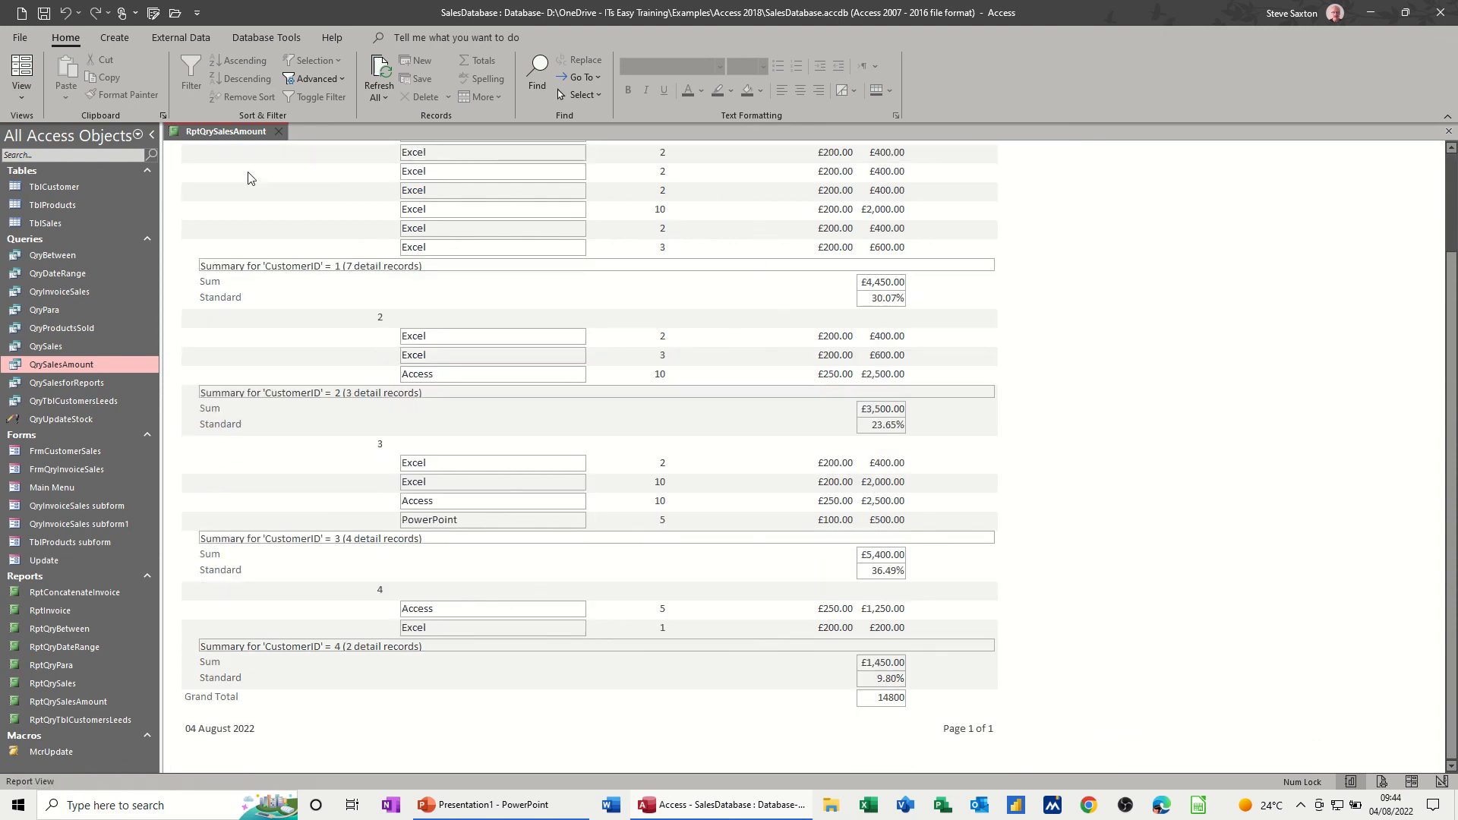
- Format the Grand Total sum in the report footer as Currency and check it at the end of the report
{"action": "left_click", "coordinate": [28, 100]}
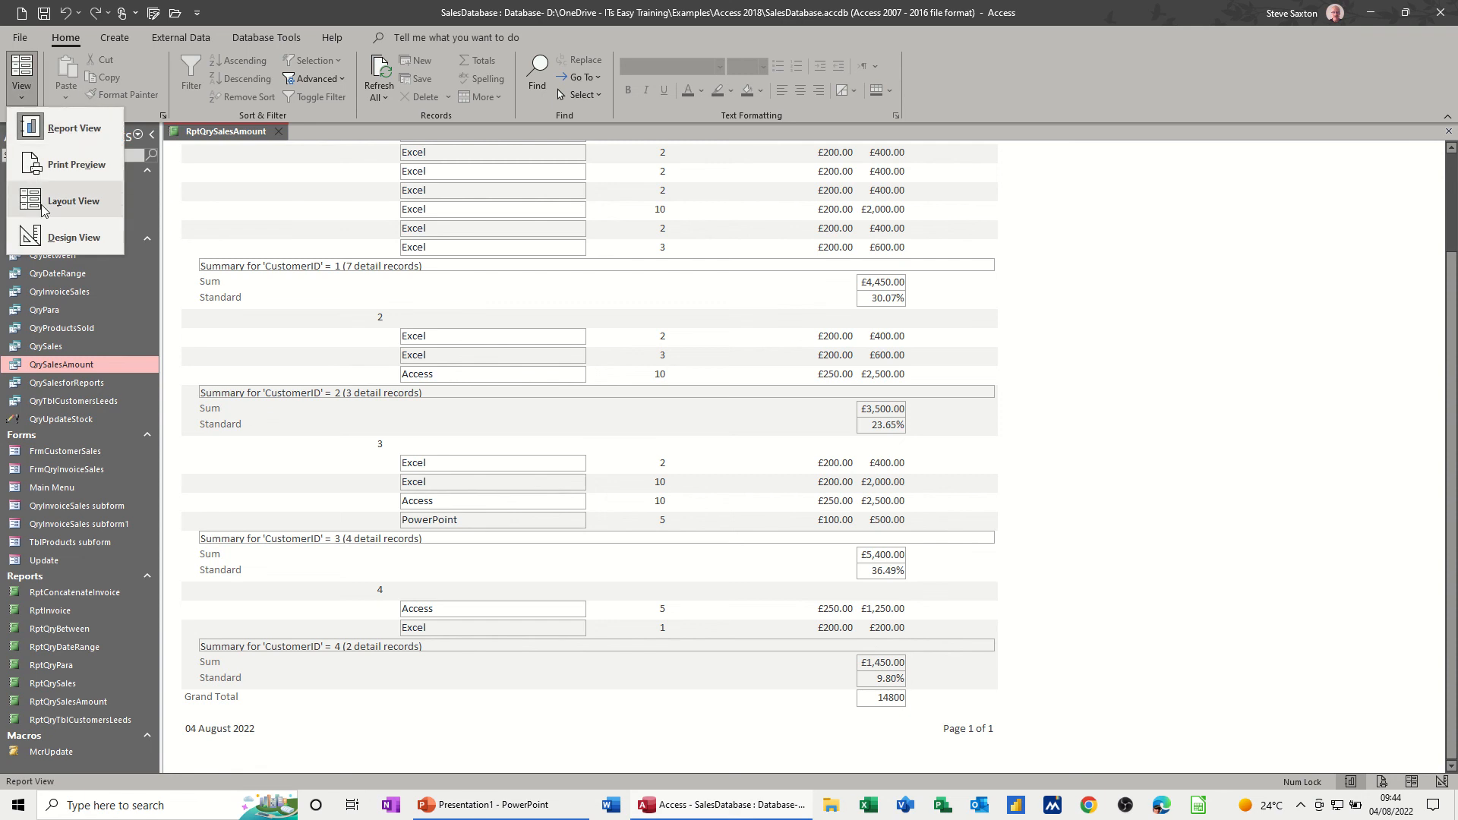
{"action": "left_click", "coordinate": [73, 237]}
{"action": "left_click", "coordinate": [880, 444]}
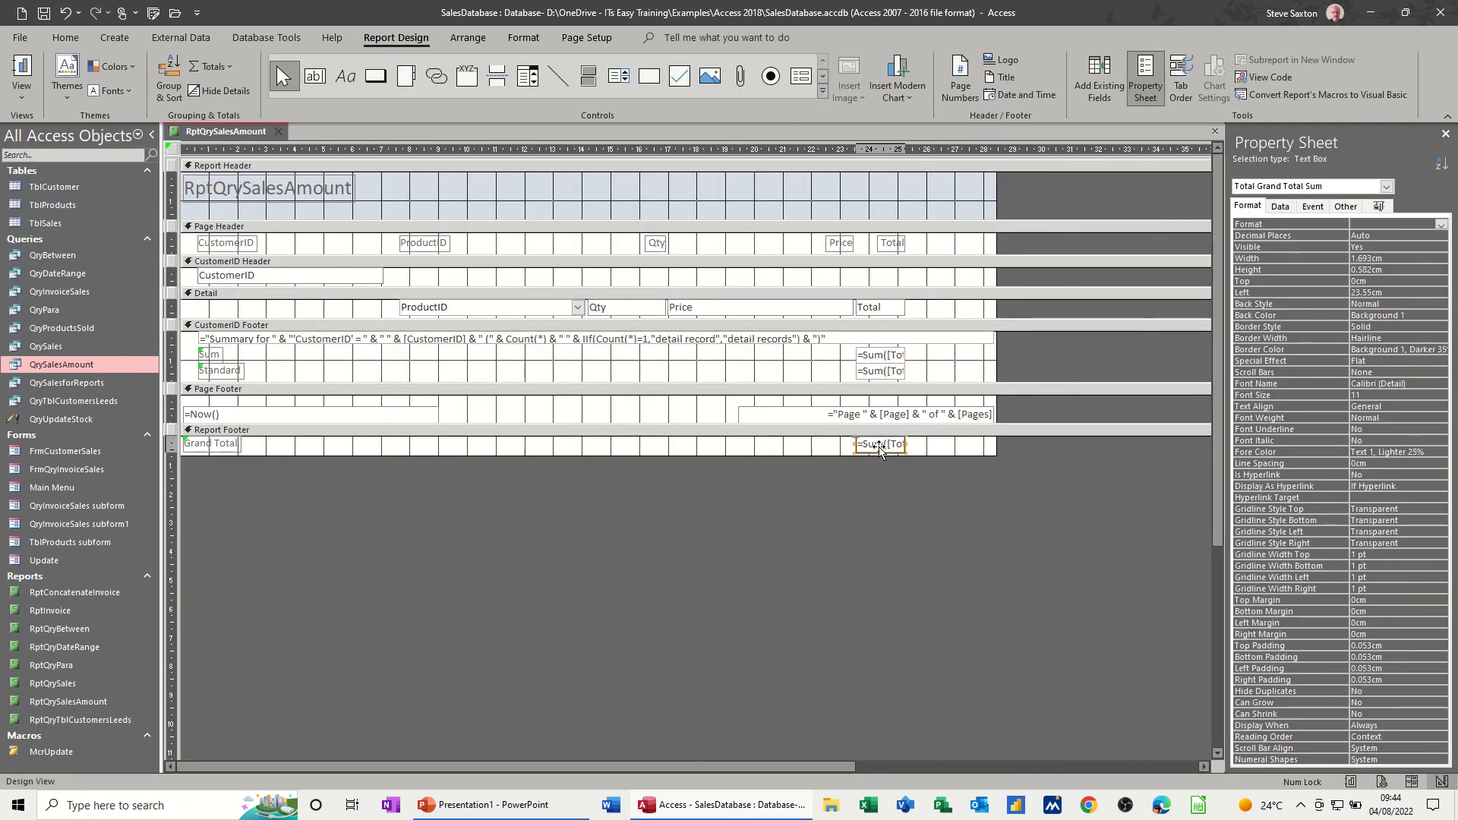
{"action": "left_click", "coordinate": [1439, 229]}
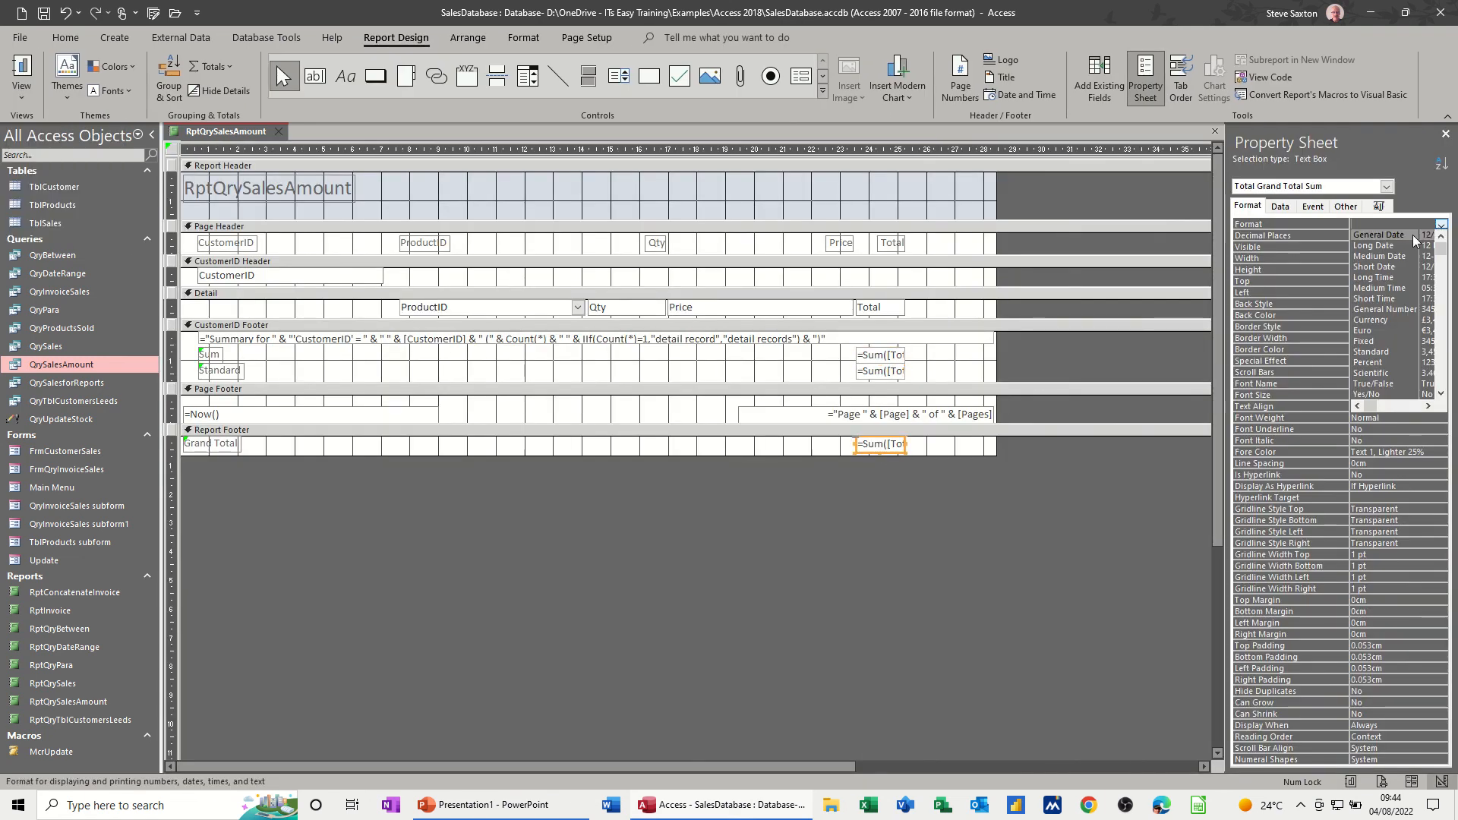
{"action": "left_click", "coordinate": [1369, 325]}
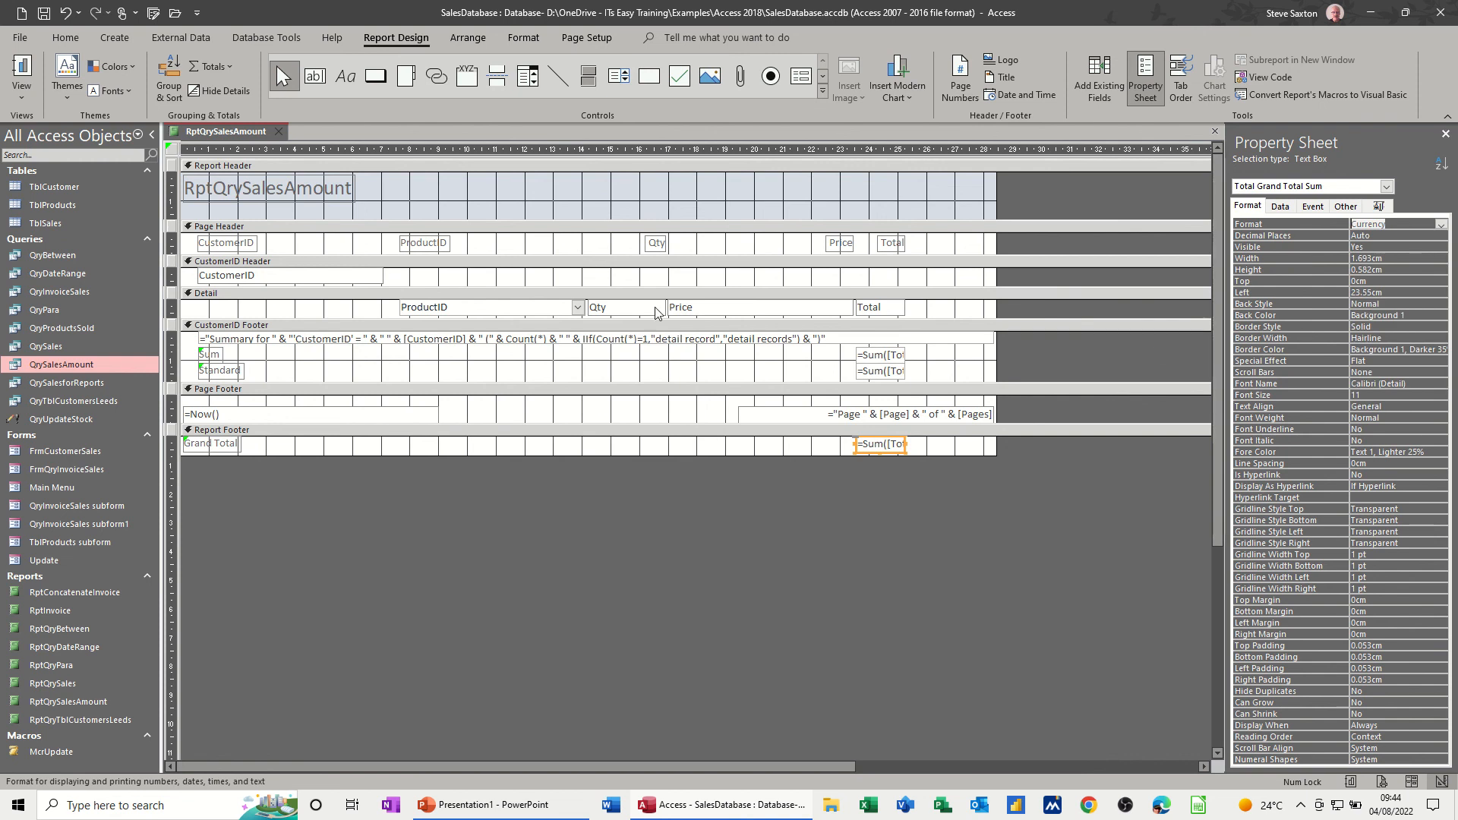
{"action": "left_click", "coordinate": [23, 70]}
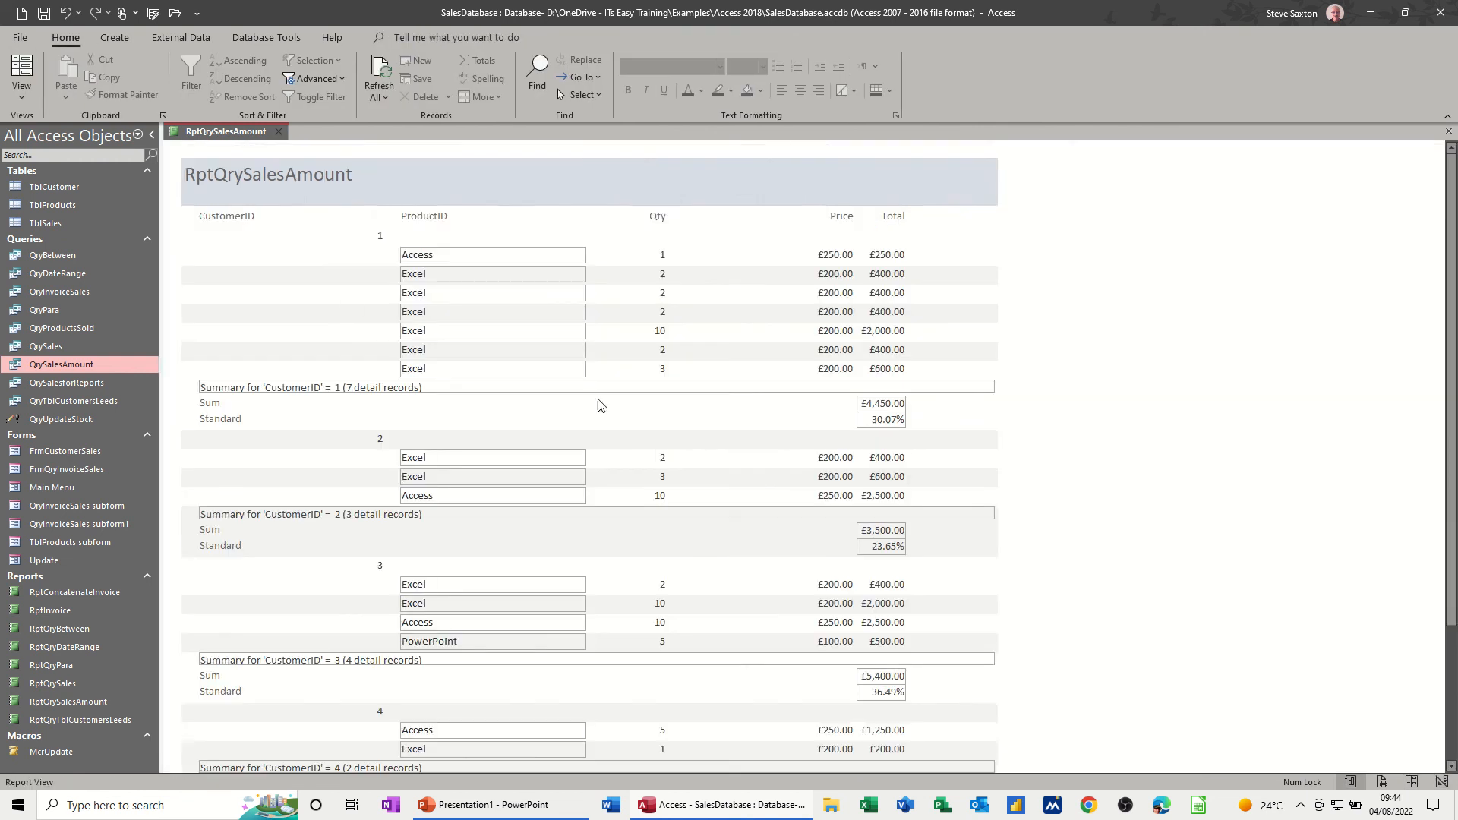
{"action": "scroll", "coordinate": [598, 403], "scroll_direction": "down", "scroll_amount": 5}
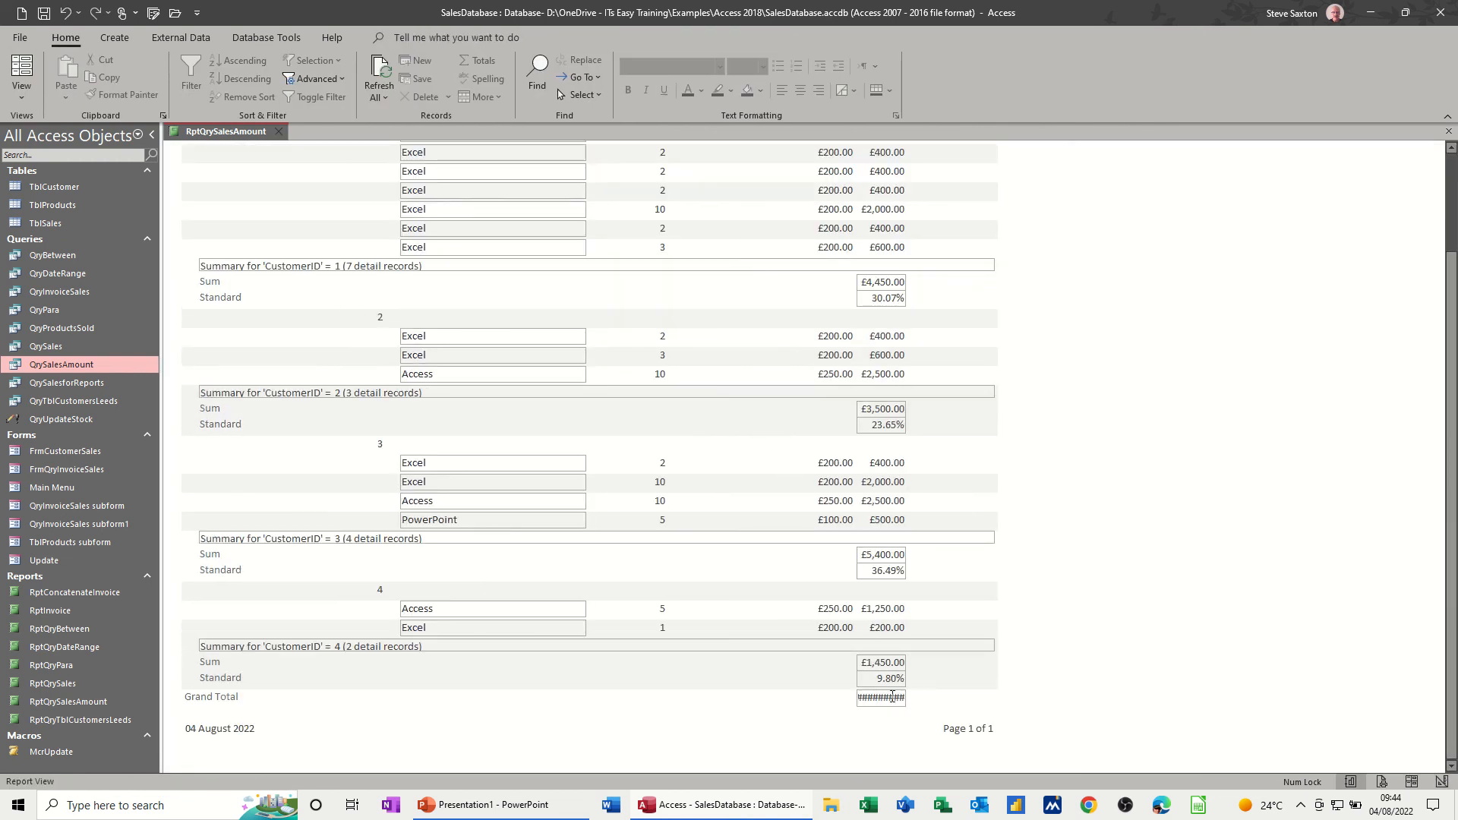
- Widen the Grand Total sum box in the report footer to about 3.36 cm and check it in Report View
{"action": "left_click", "coordinate": [22, 89]}
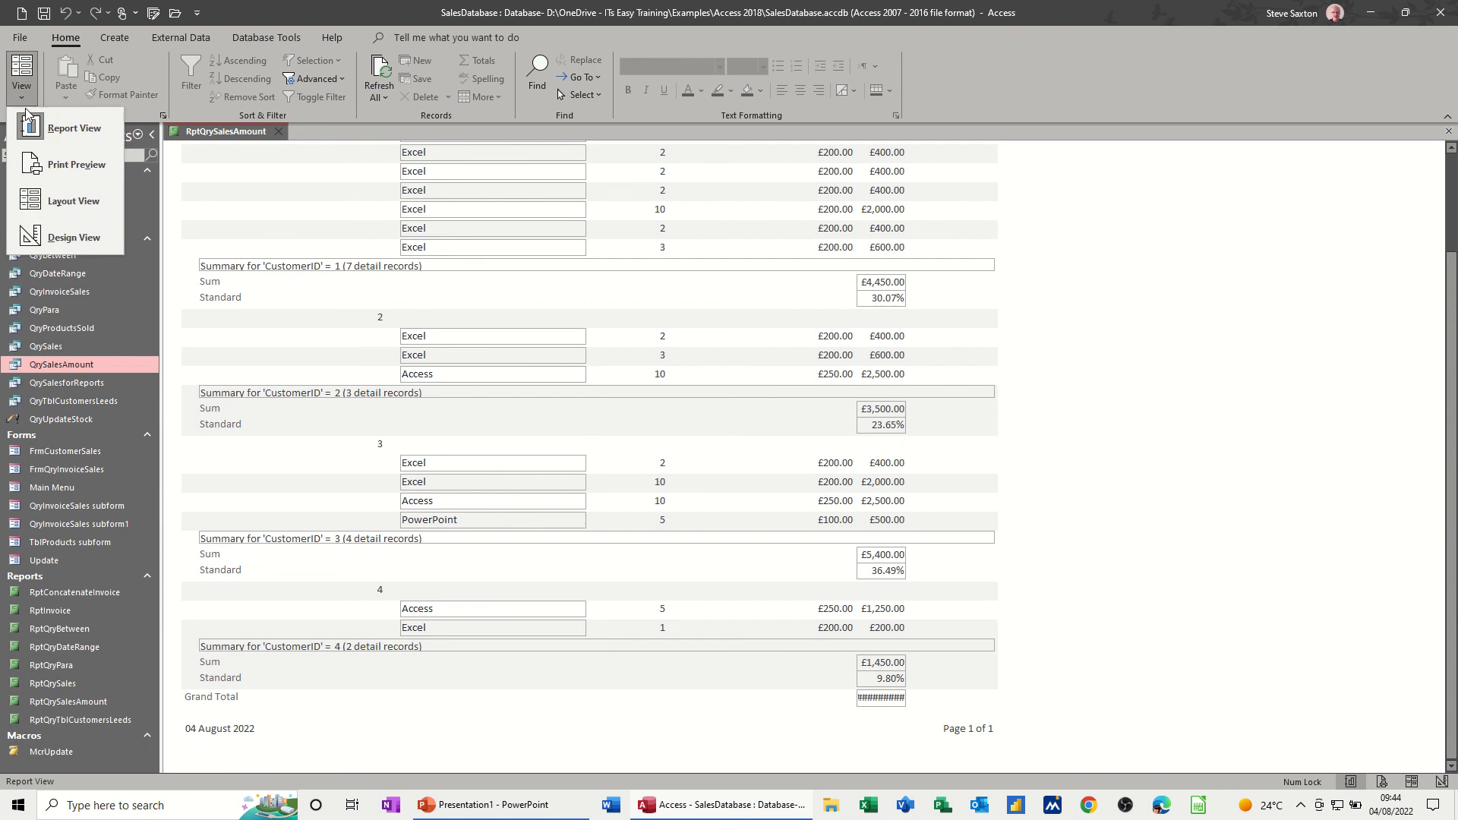
{"action": "left_click", "coordinate": [100, 240]}
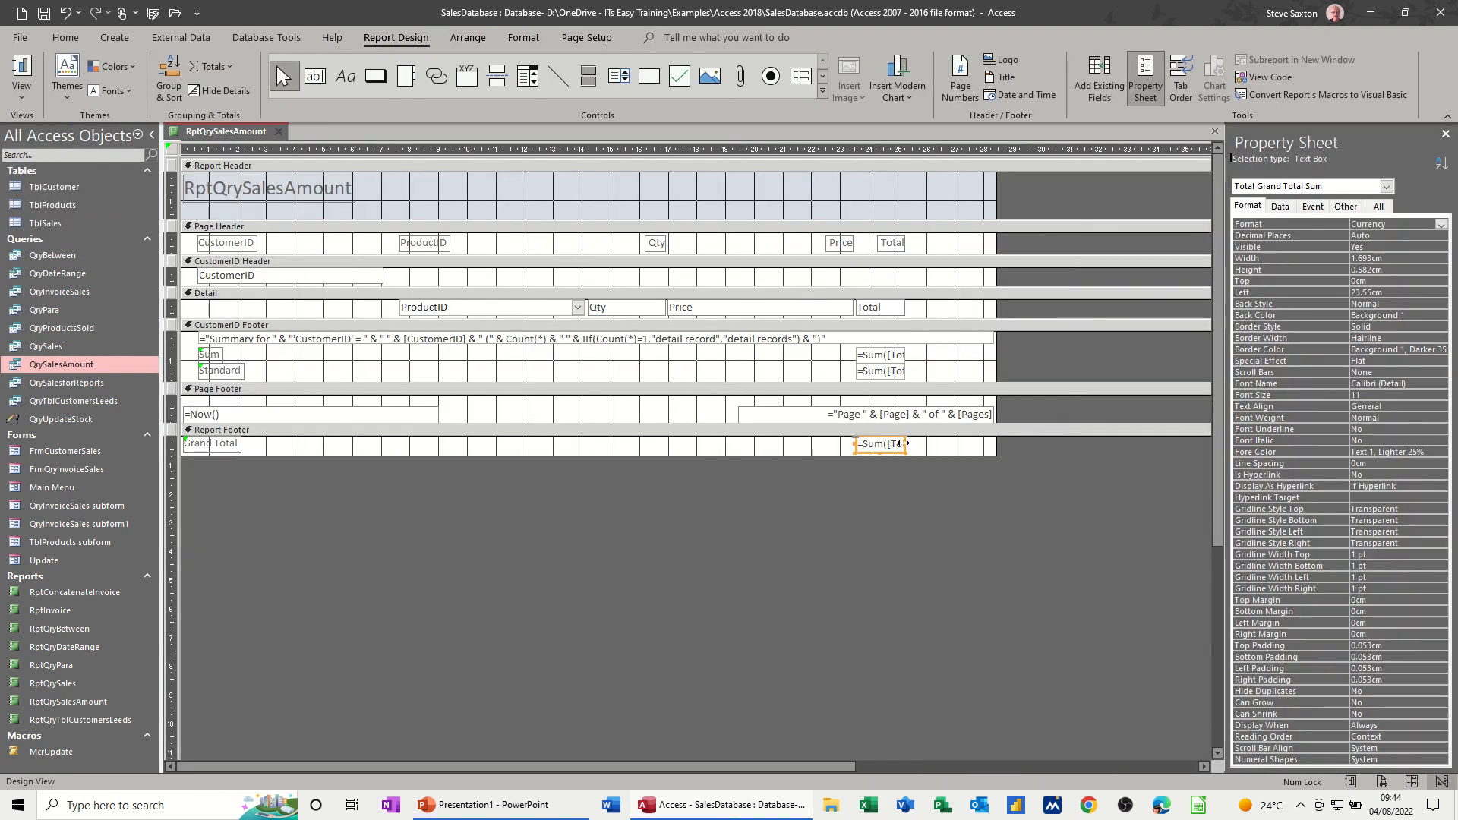
{"action": "left_click_drag", "start_coordinate": [906, 444], "coordinate": [953, 444]}
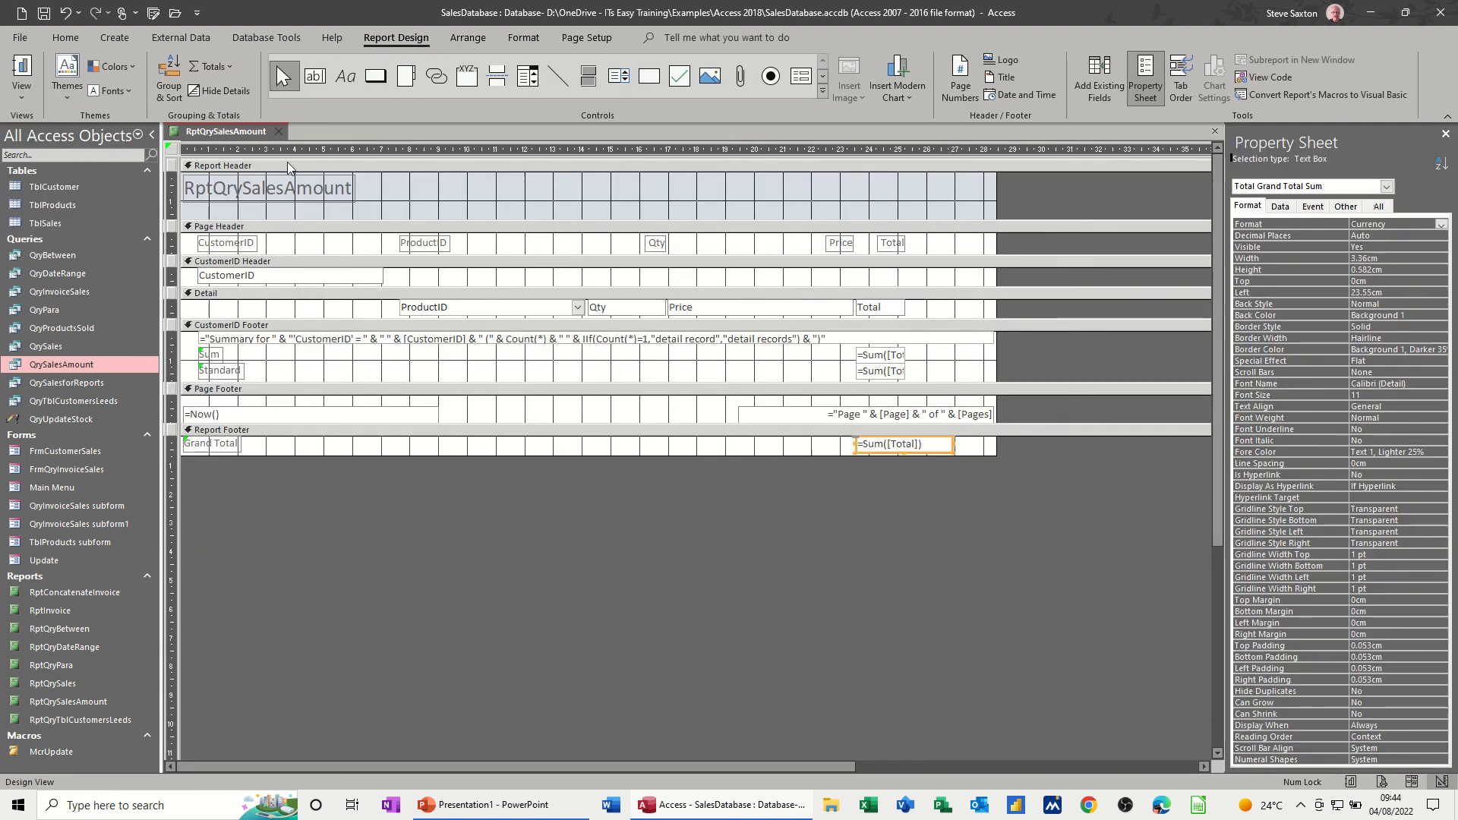
{"action": "left_click", "coordinate": [34, 65]}
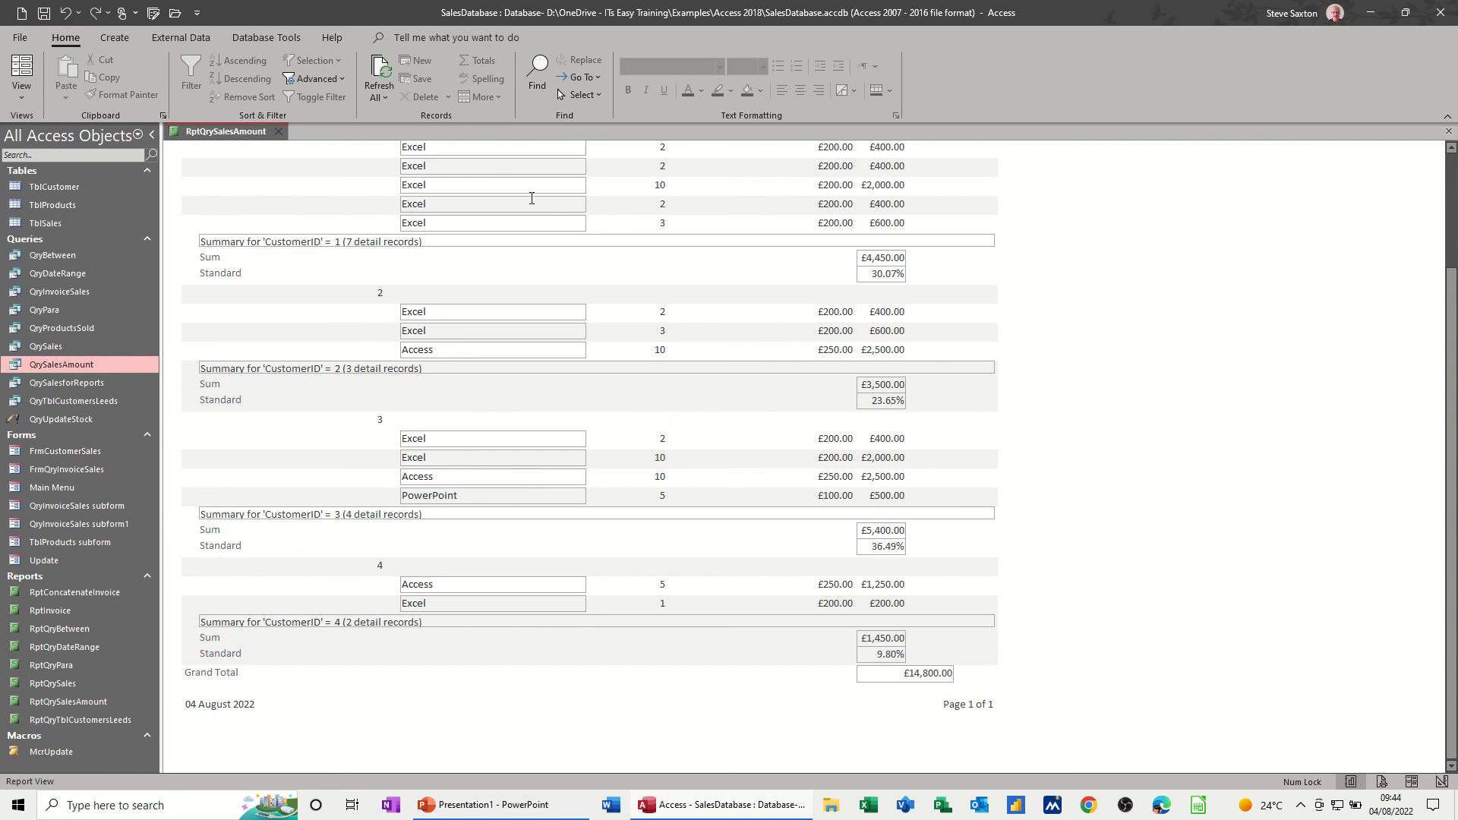
- Close the RptQrySalesAmount report and save its design changes
{"action": "scroll", "coordinate": [380, 193], "scroll_direction": "up", "scroll_amount": 3}
{"action": "left_click", "coordinate": [278, 130]}
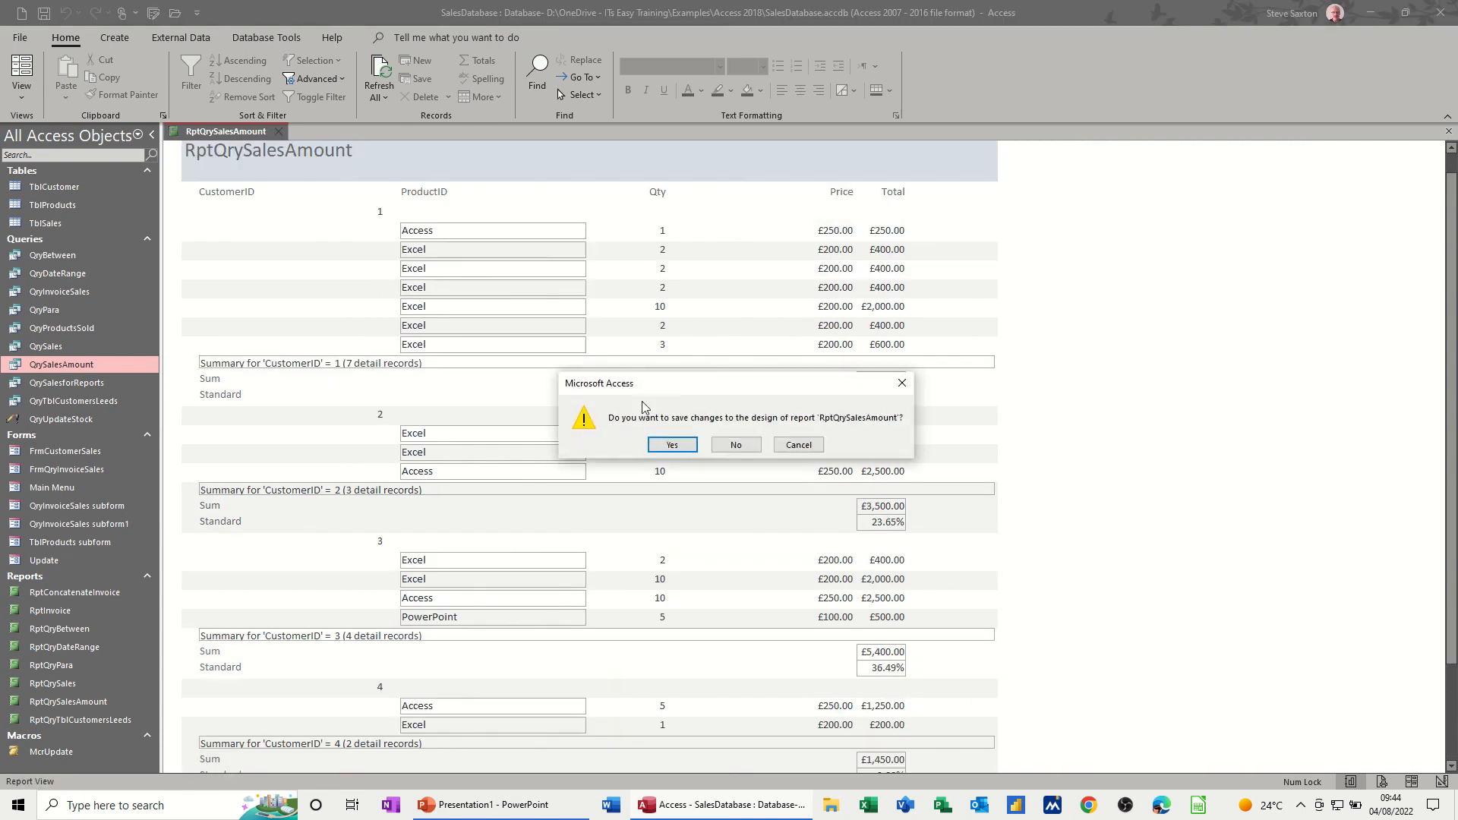
{"action": "left_click", "coordinate": [672, 447]}
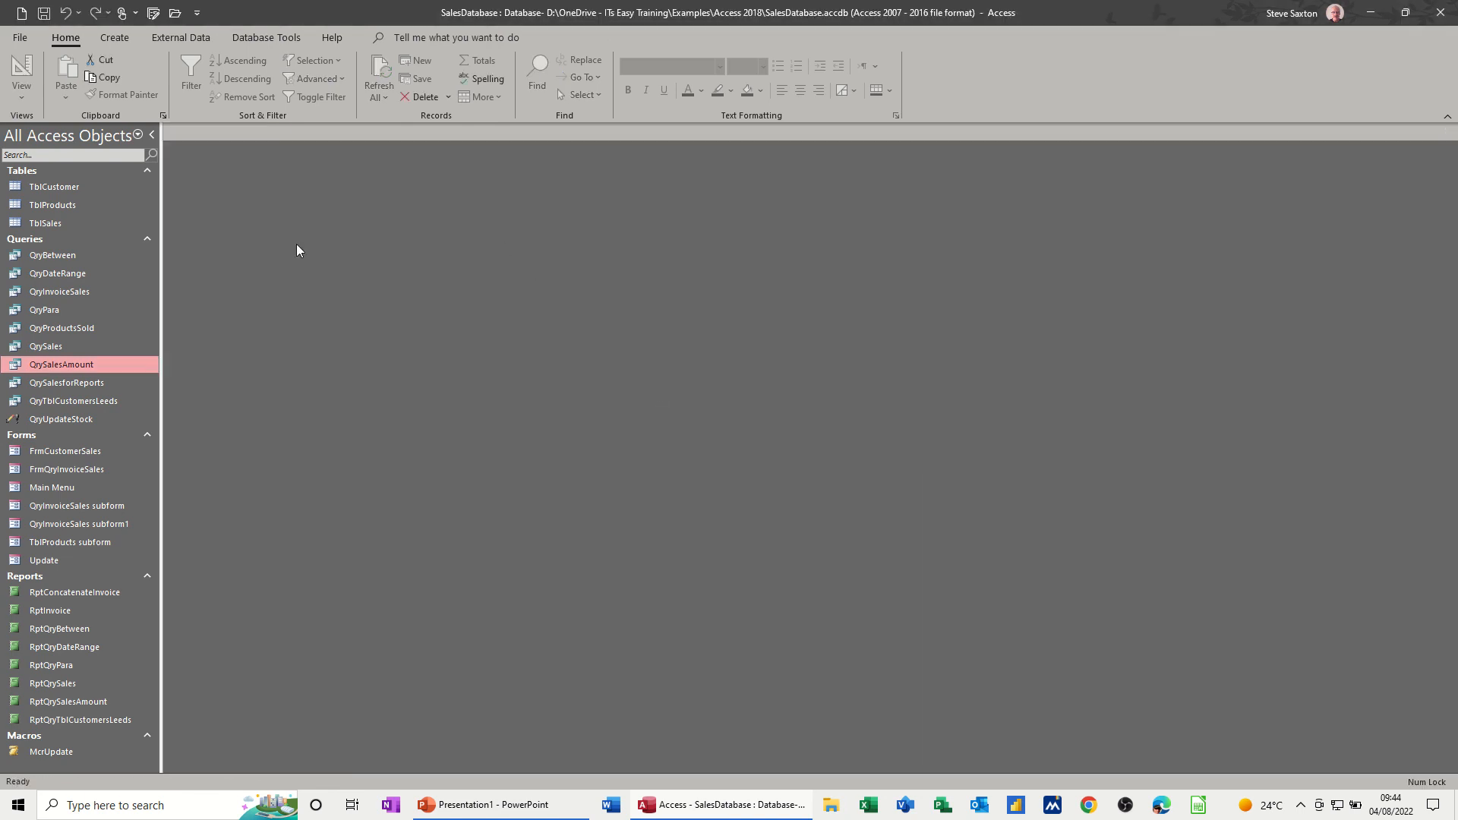